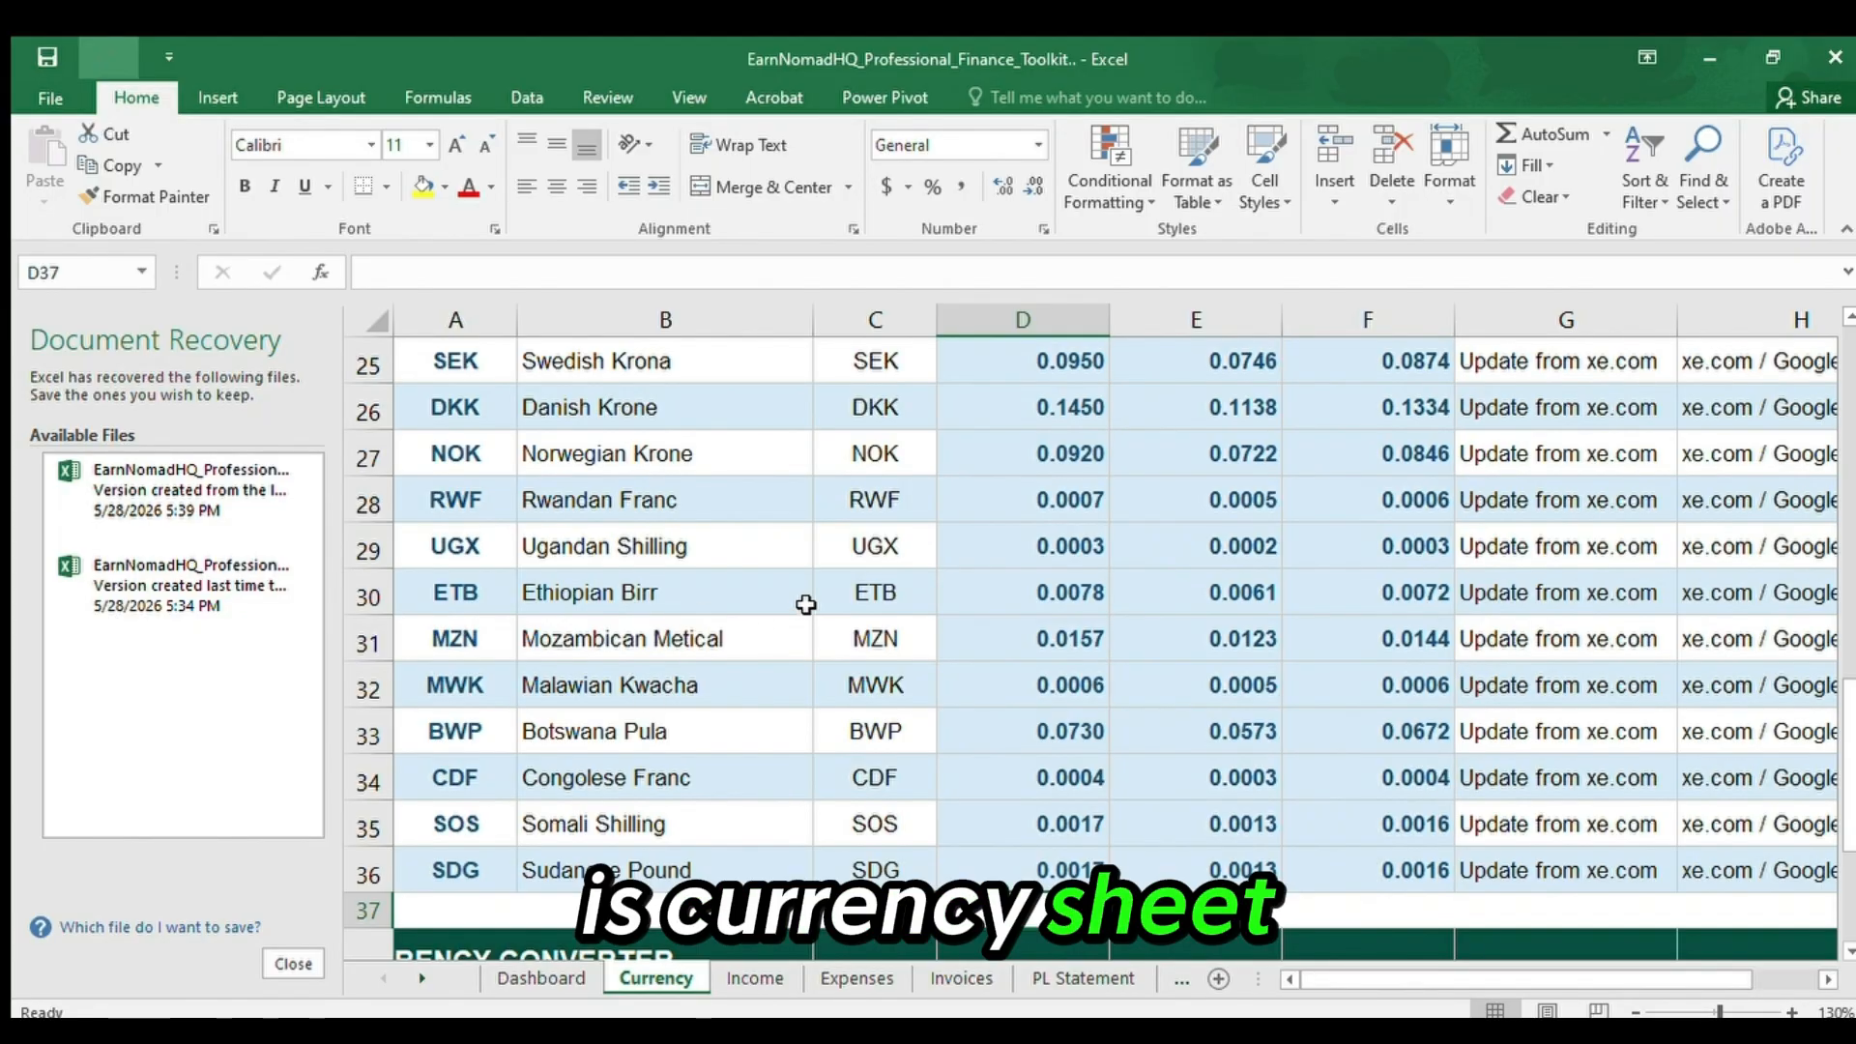
Go back to the beginning of the Currency sheet and examine its title, note and the Code header in A4.
left_click(844, 605)
key("Up")
key("Up")
key("Up")
key("Up")
key("Up")
key("Up")
key("Up")
key("Up")
key("Up")
key("Up")
key("Up")
key("Up")
key("Up")
key("Up")
key("Up")
key("Up")
key("Up")
key("Up")
key("Up")
key("Up")
key("Up")
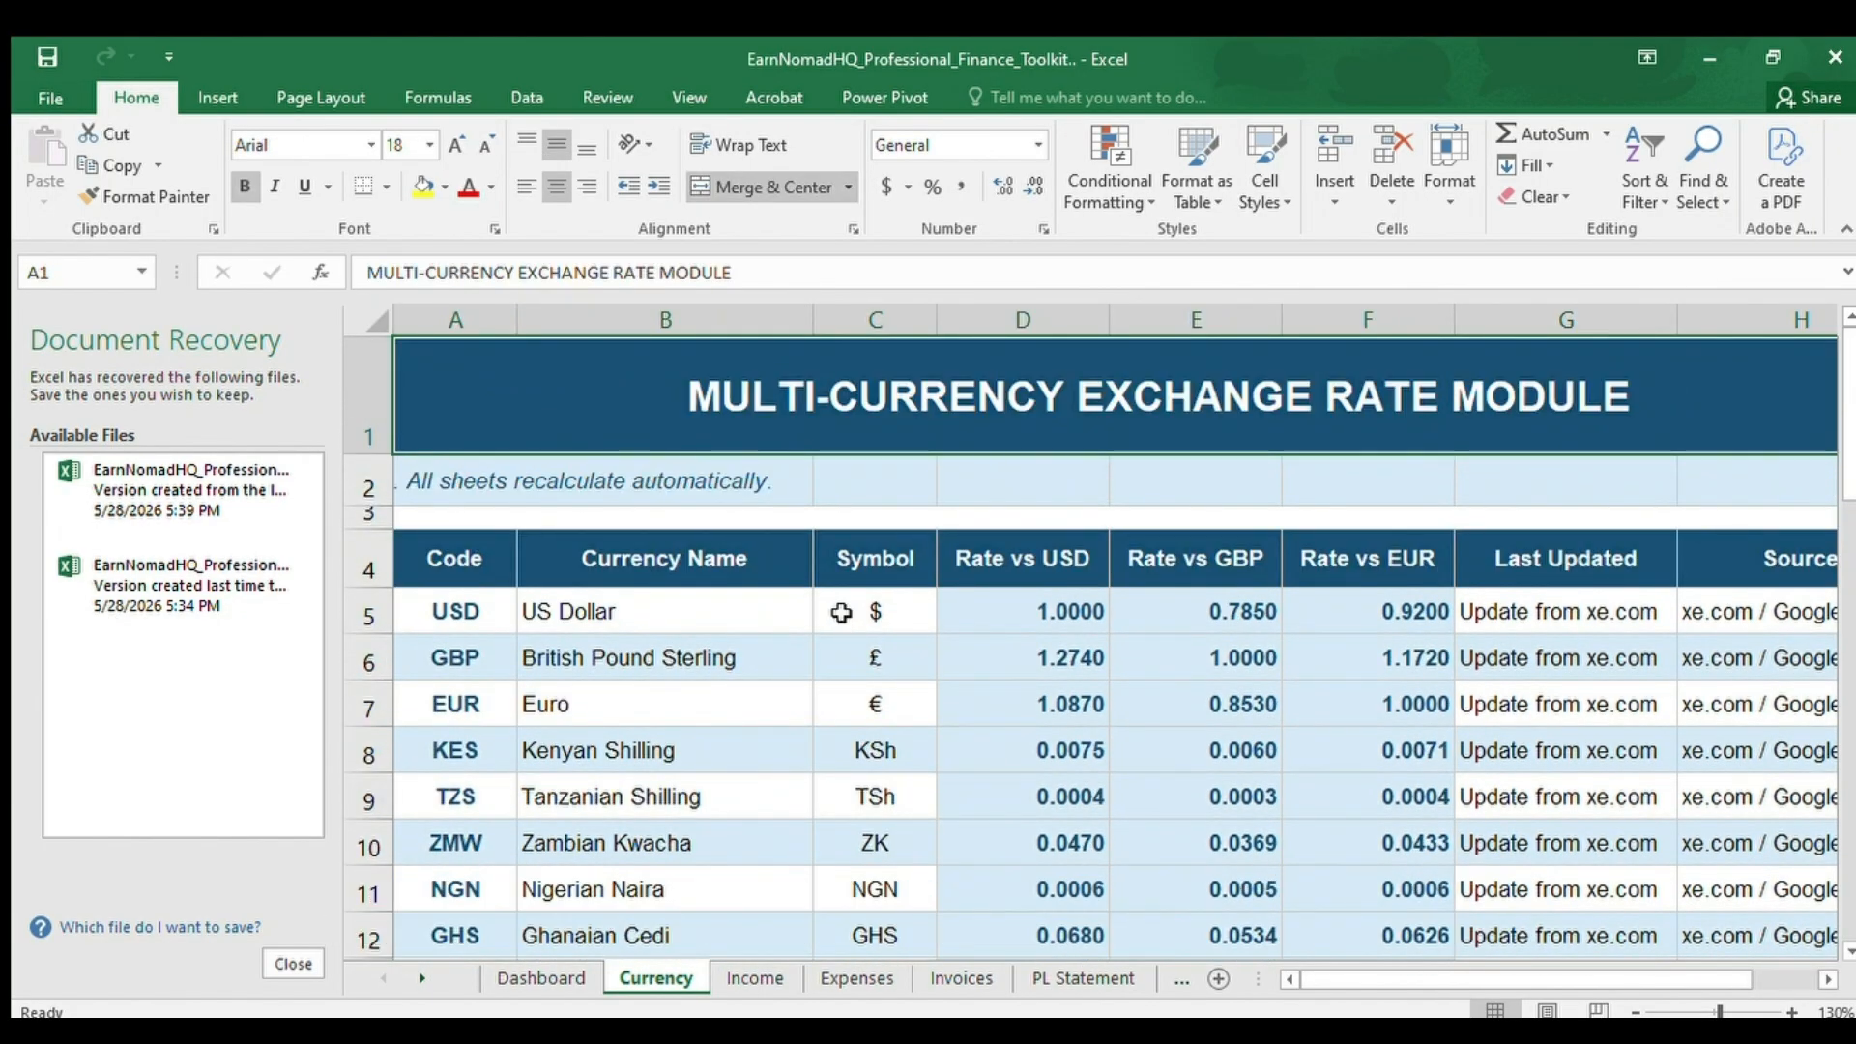
key("Down")
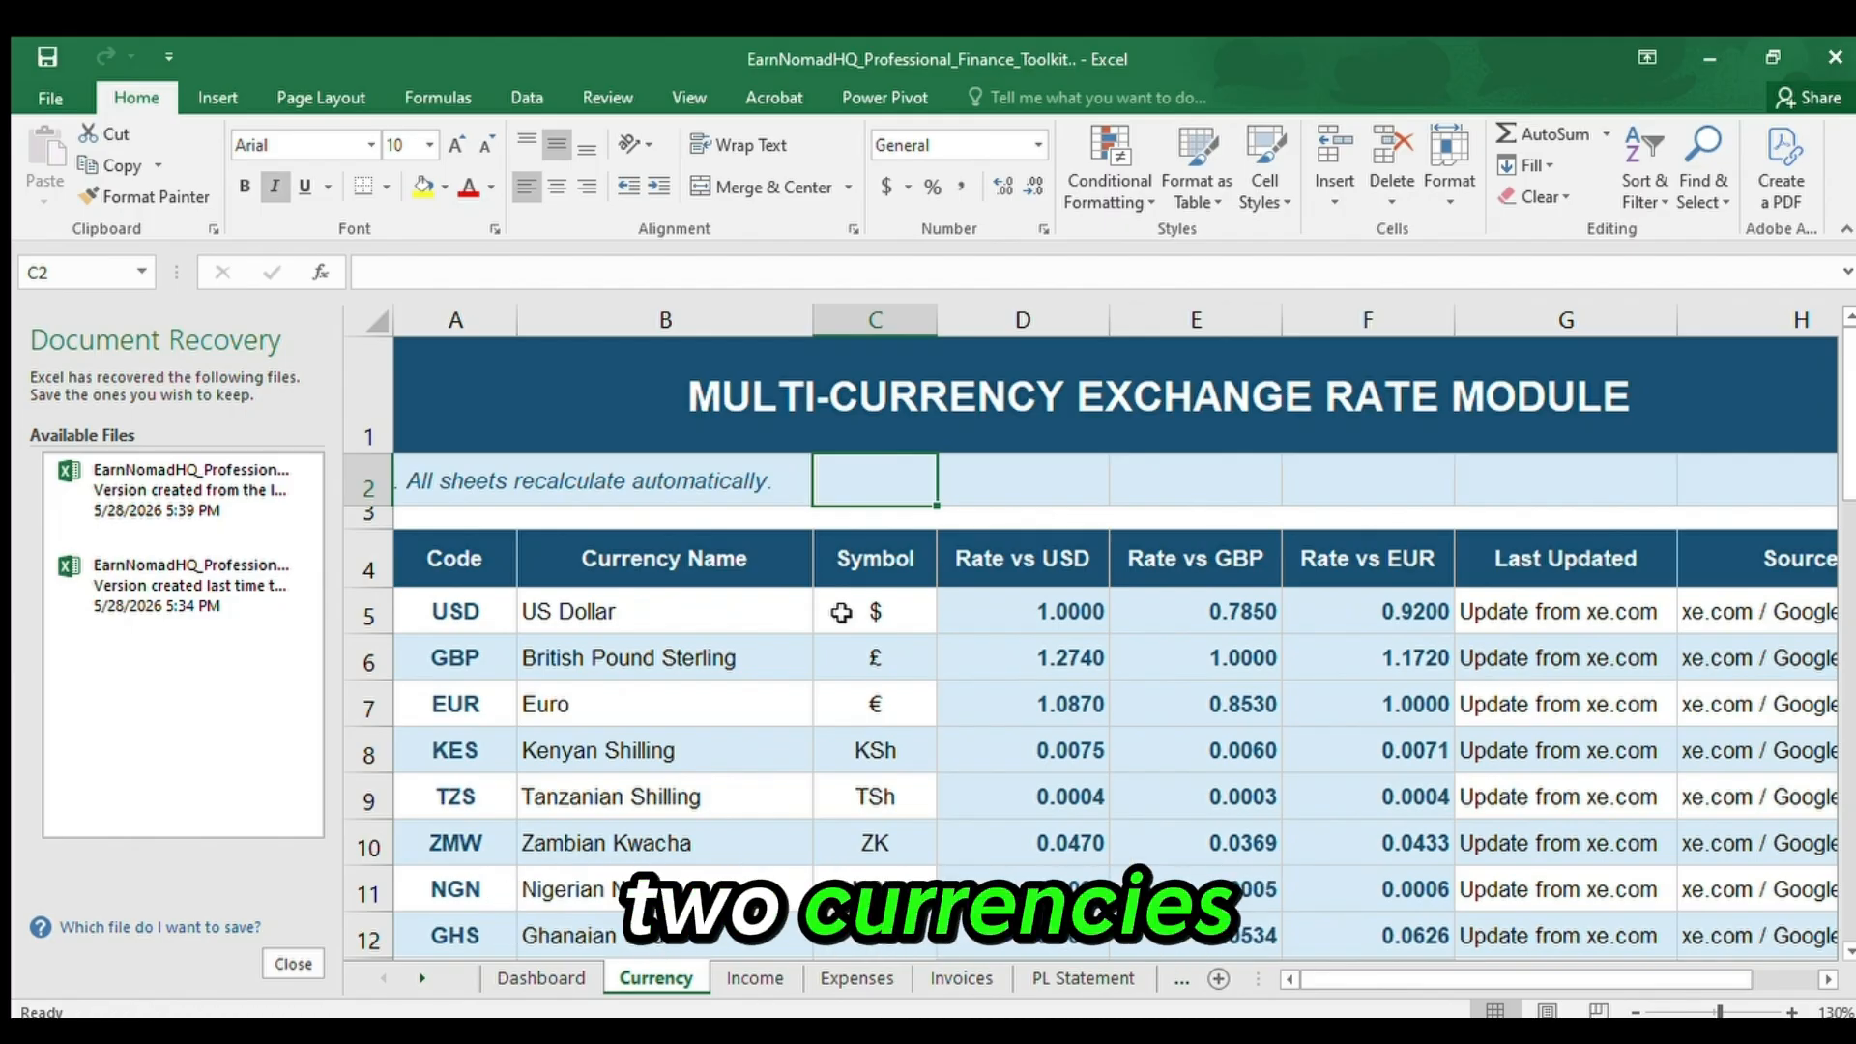
key("Left")
key("Left")
key("Down")
key("Down")
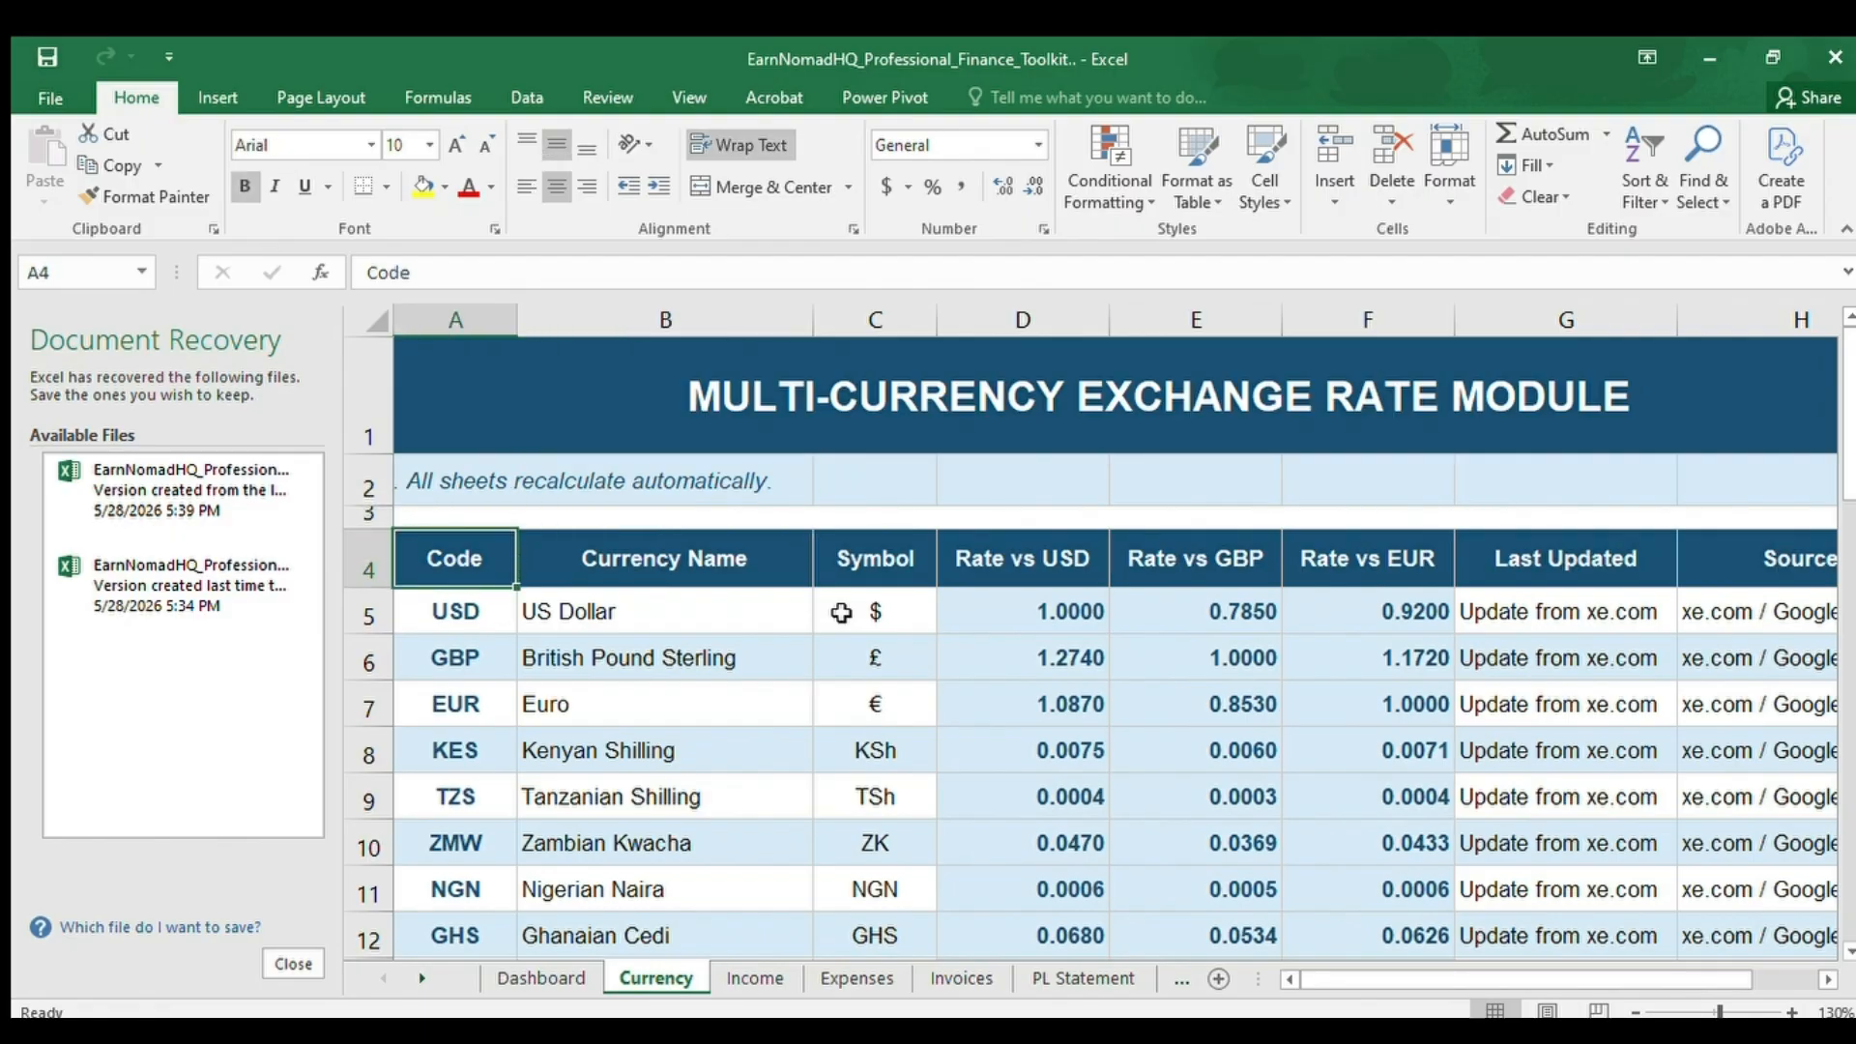
Look through the preloaded currency codes in column A, from USD down to SGD.
key("Down")
key("Down")
key("Down")
key("Down")
key("Down")
key("Down")
key("Down")
key("Down")
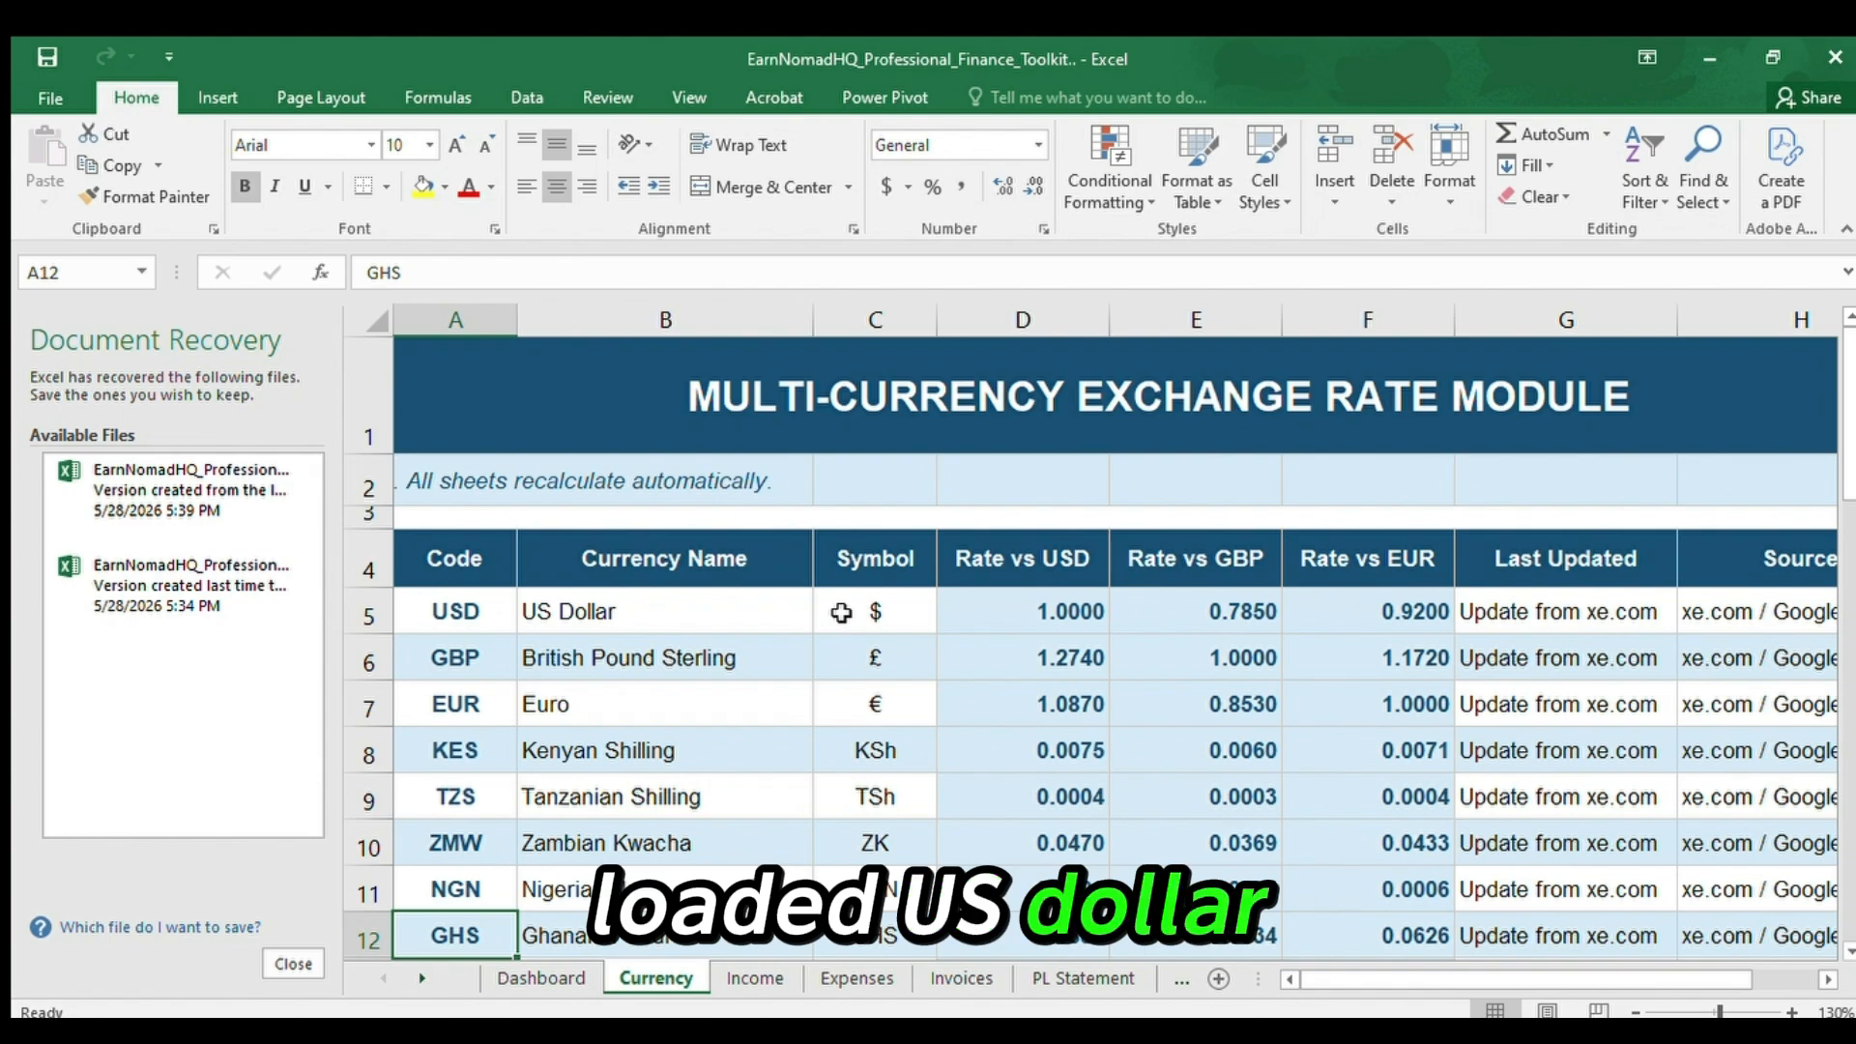
key("Down")
key("Up")
key("Up")
key("Up")
key("Up")
key("Up")
key("Up")
key("Up")
key("Up")
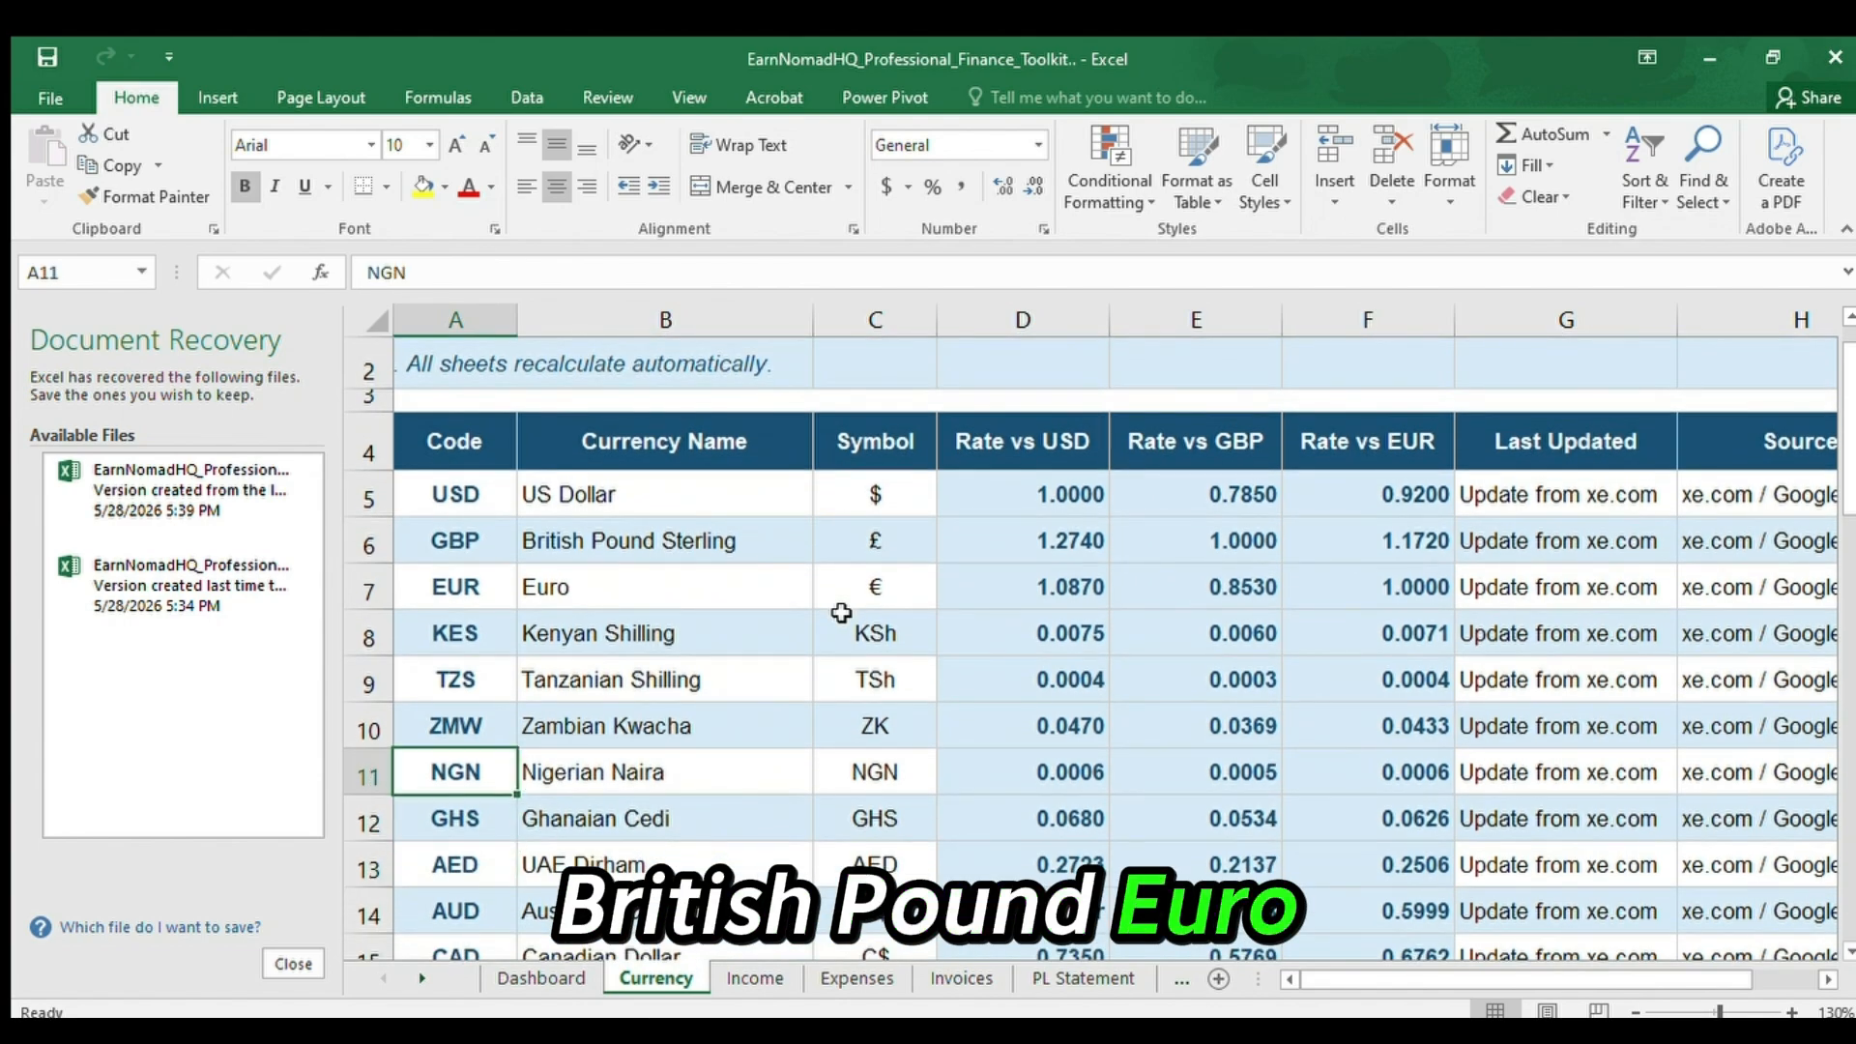
key("Down")
key("Down")
key("Down")
key("Down")
key("Down")
key("Down")
key("Down")
key("Down")
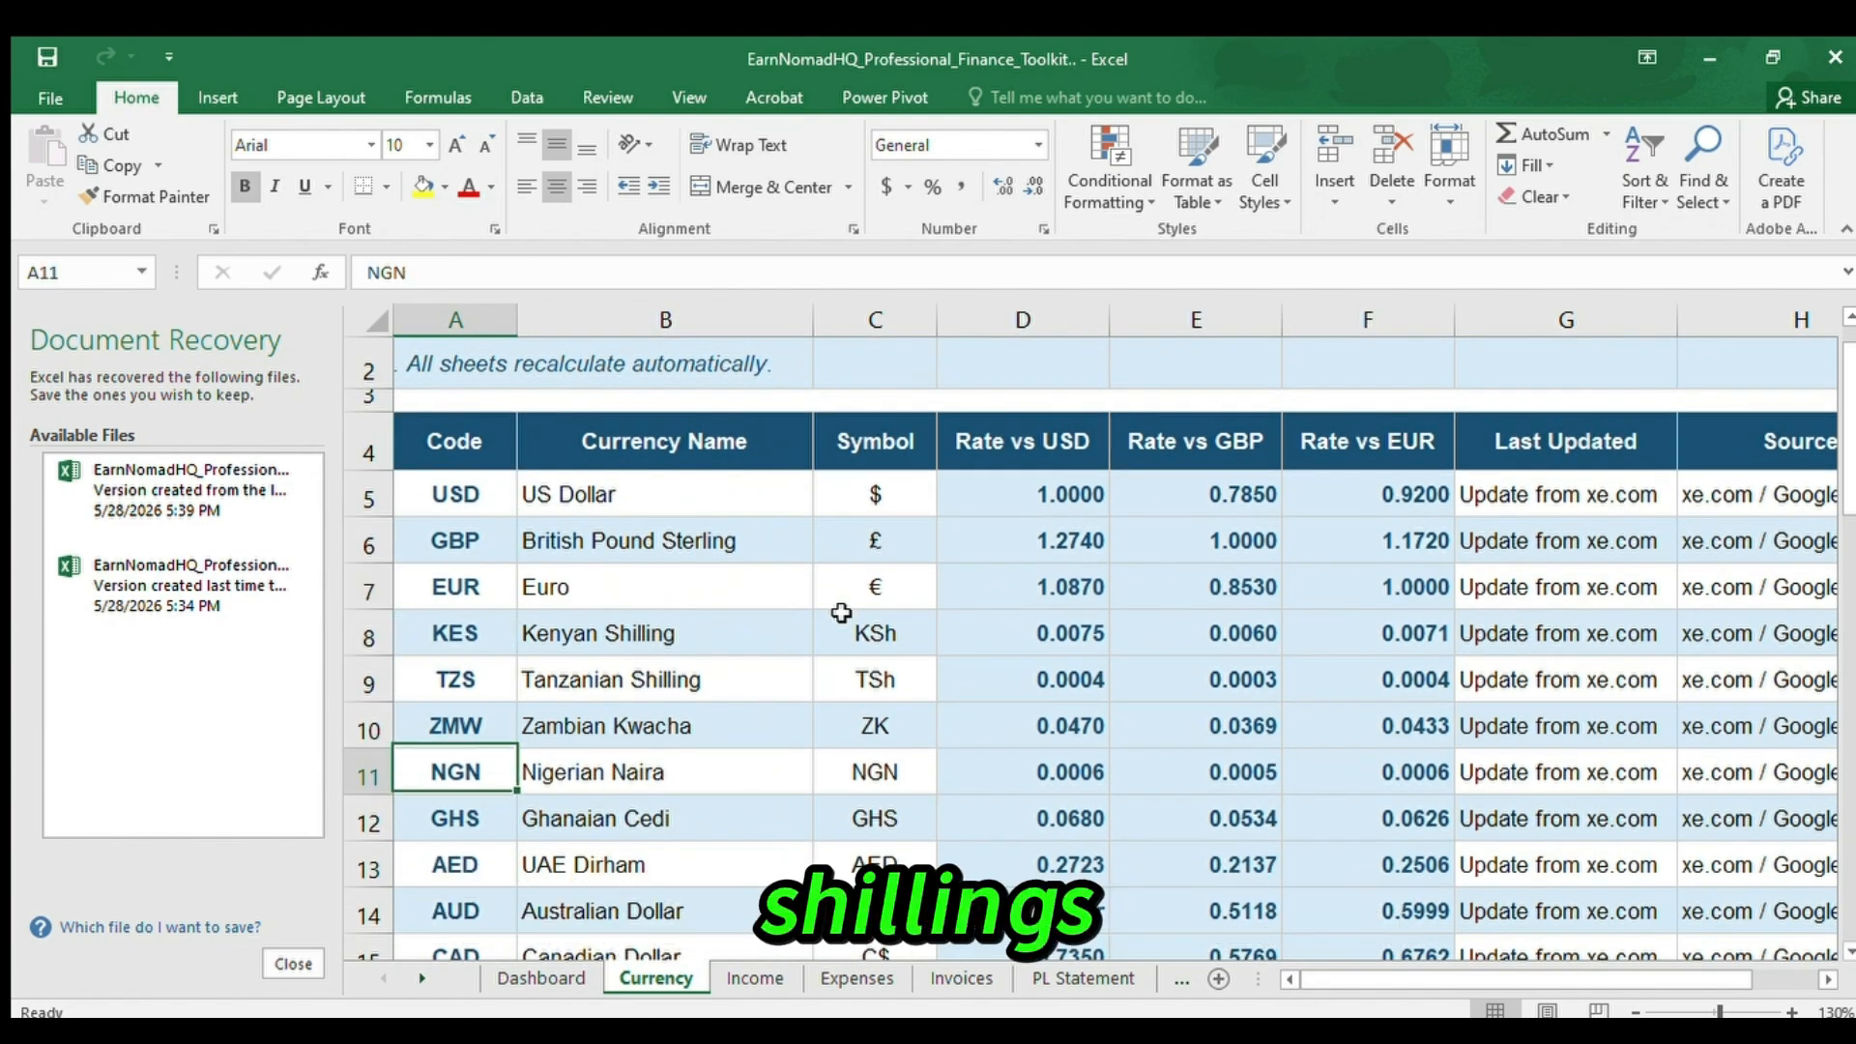
key("Down")
key("Down")
key("Down")
key("Up")
key("Up")
key("Up")
key("Up")
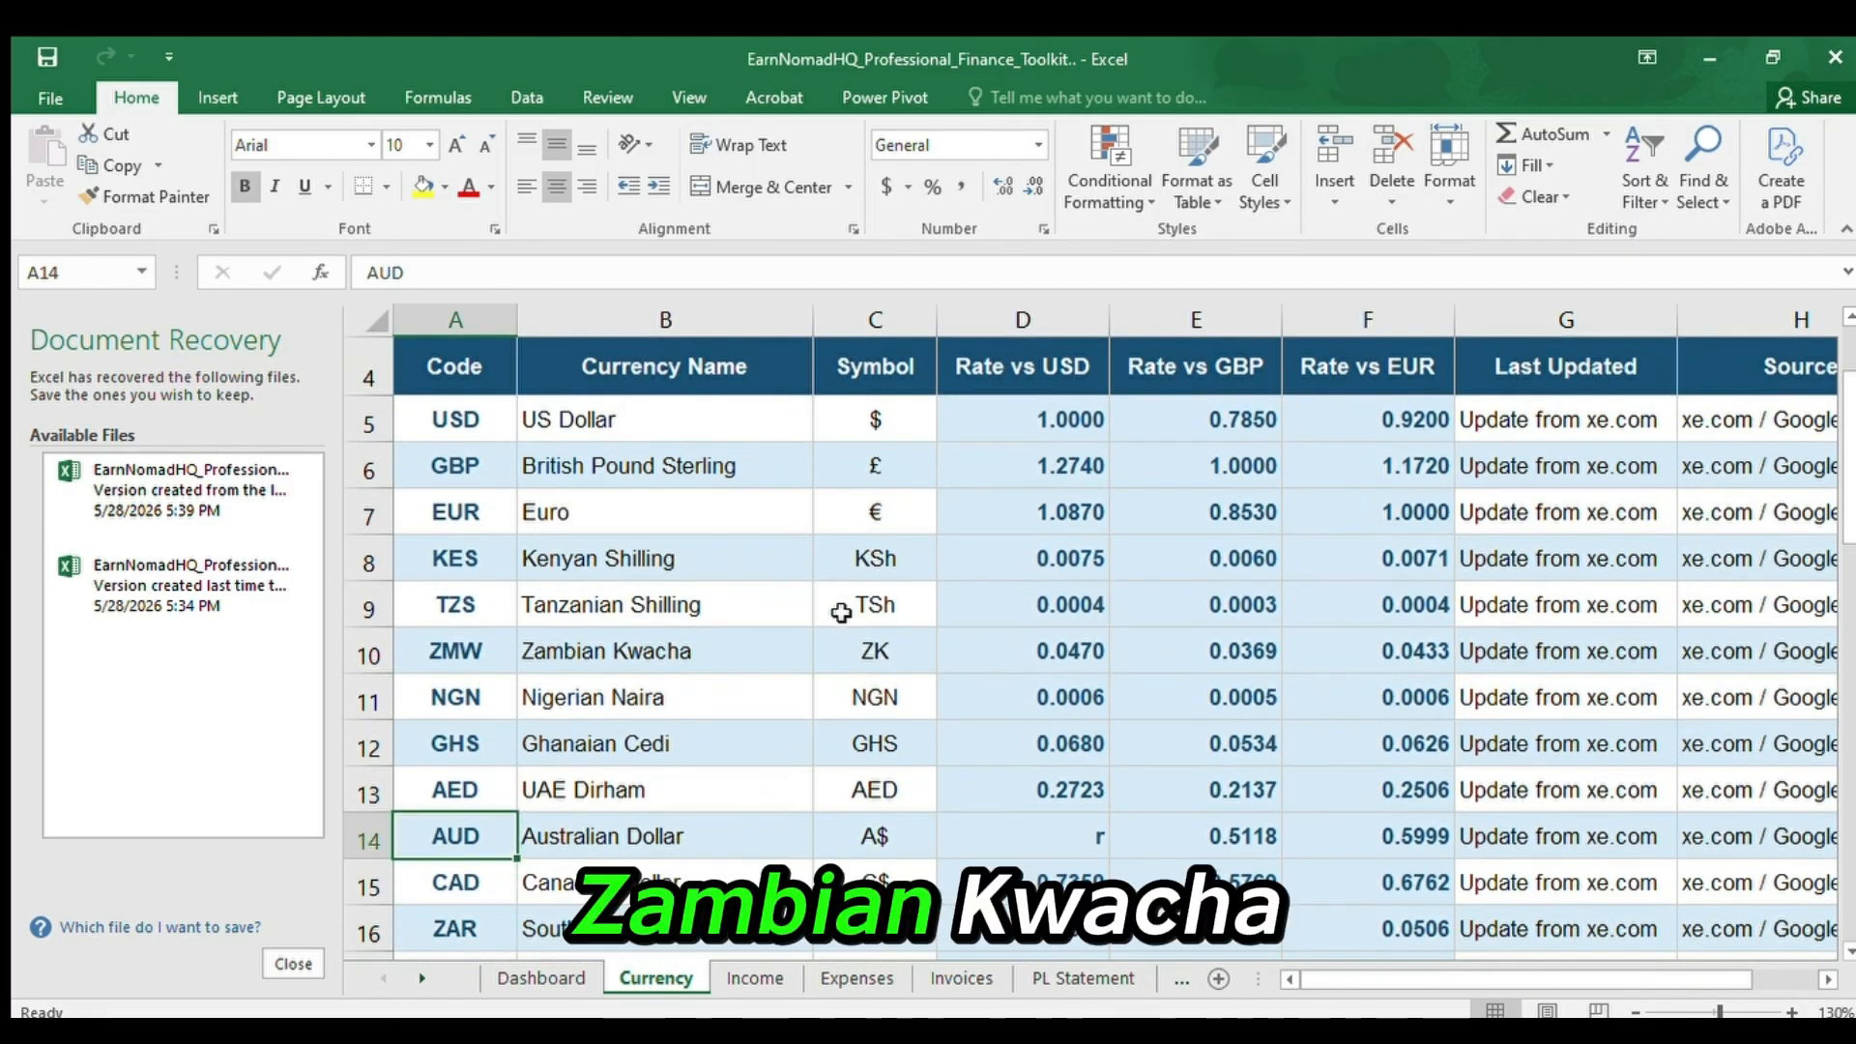
key("Up")
key("Up")
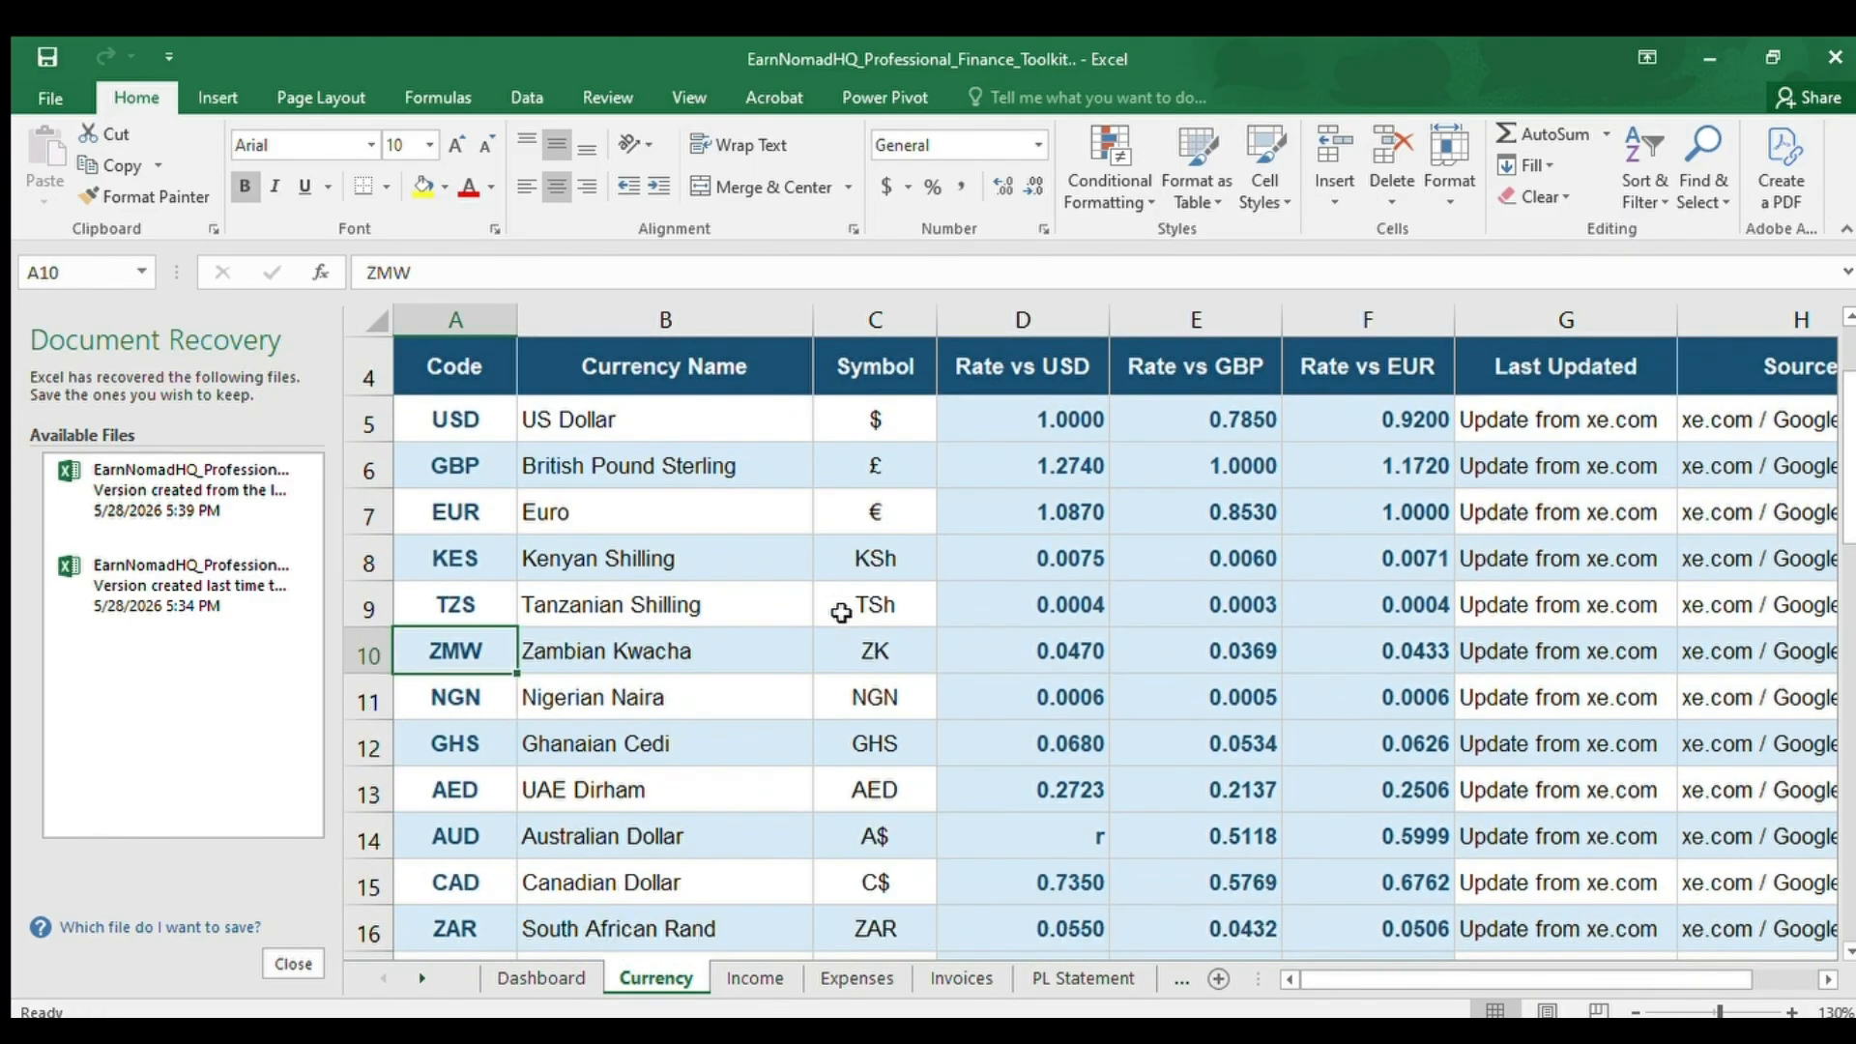
key("Down")
key("Down")
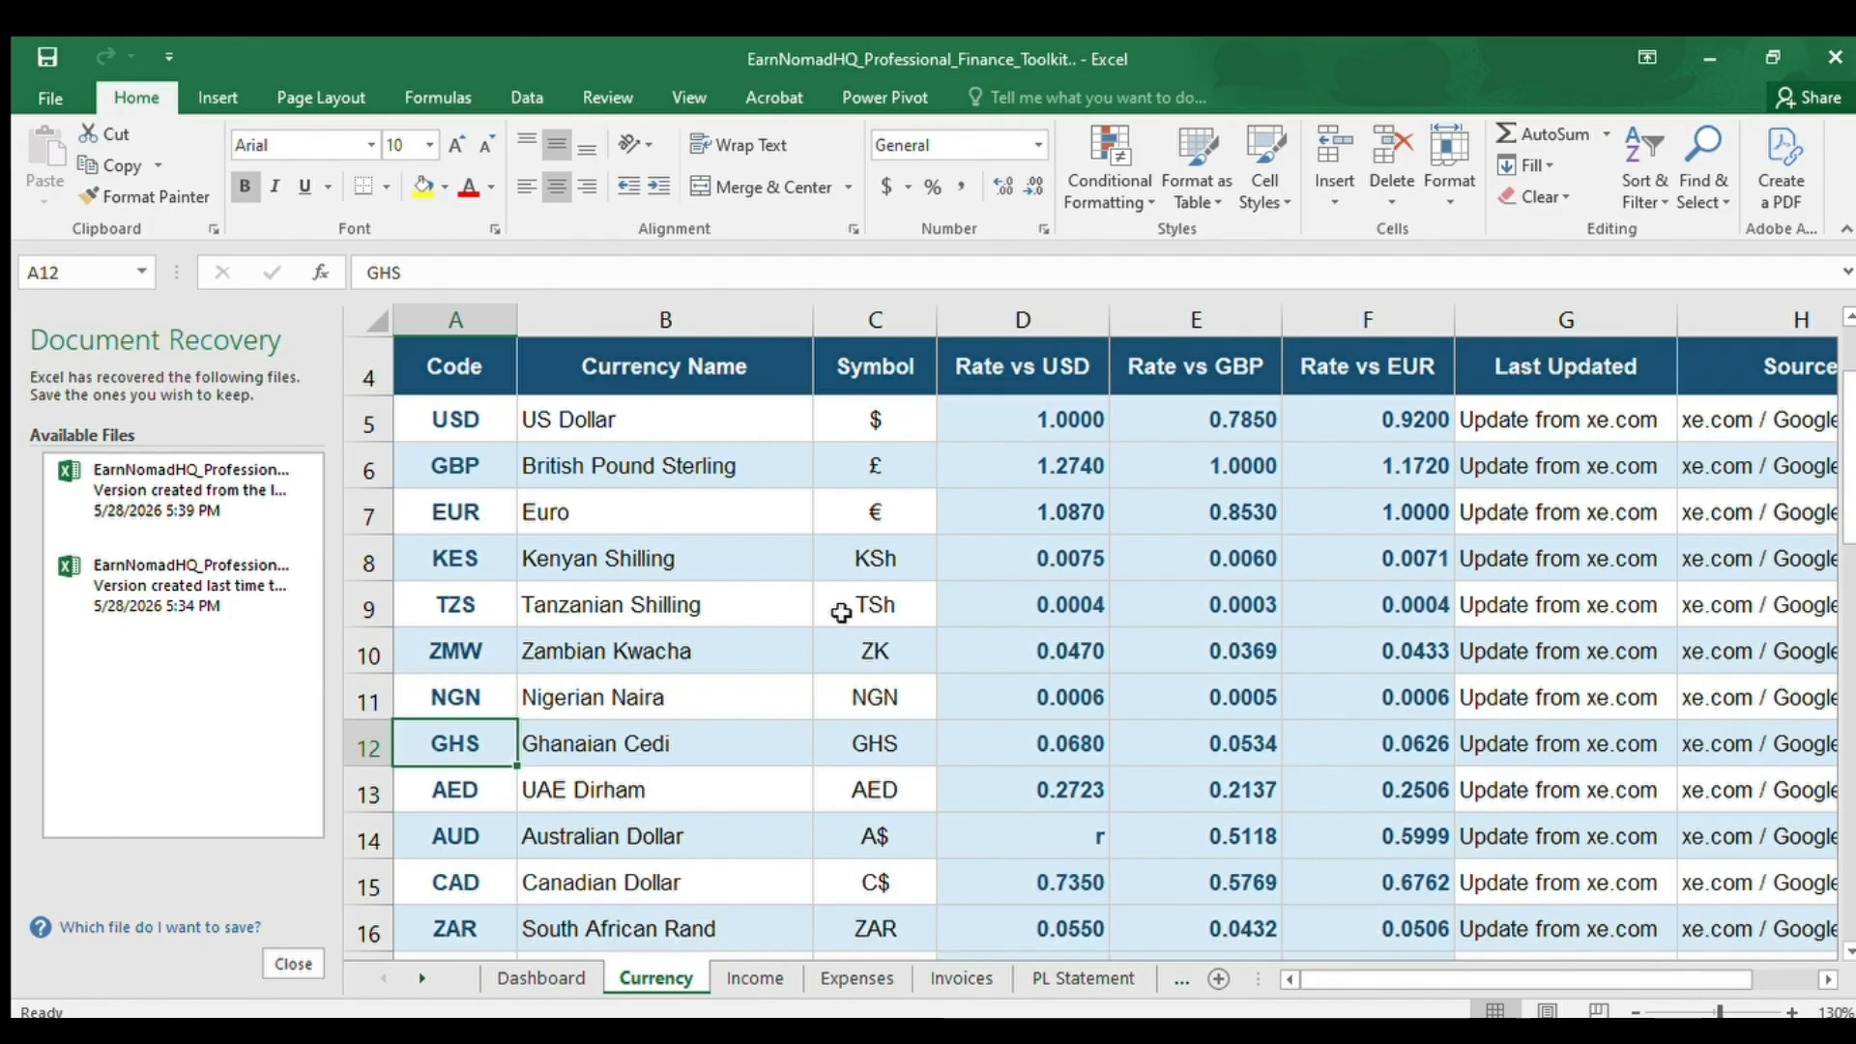
key("Down")
key("Down")
key("Up")
key("Down")
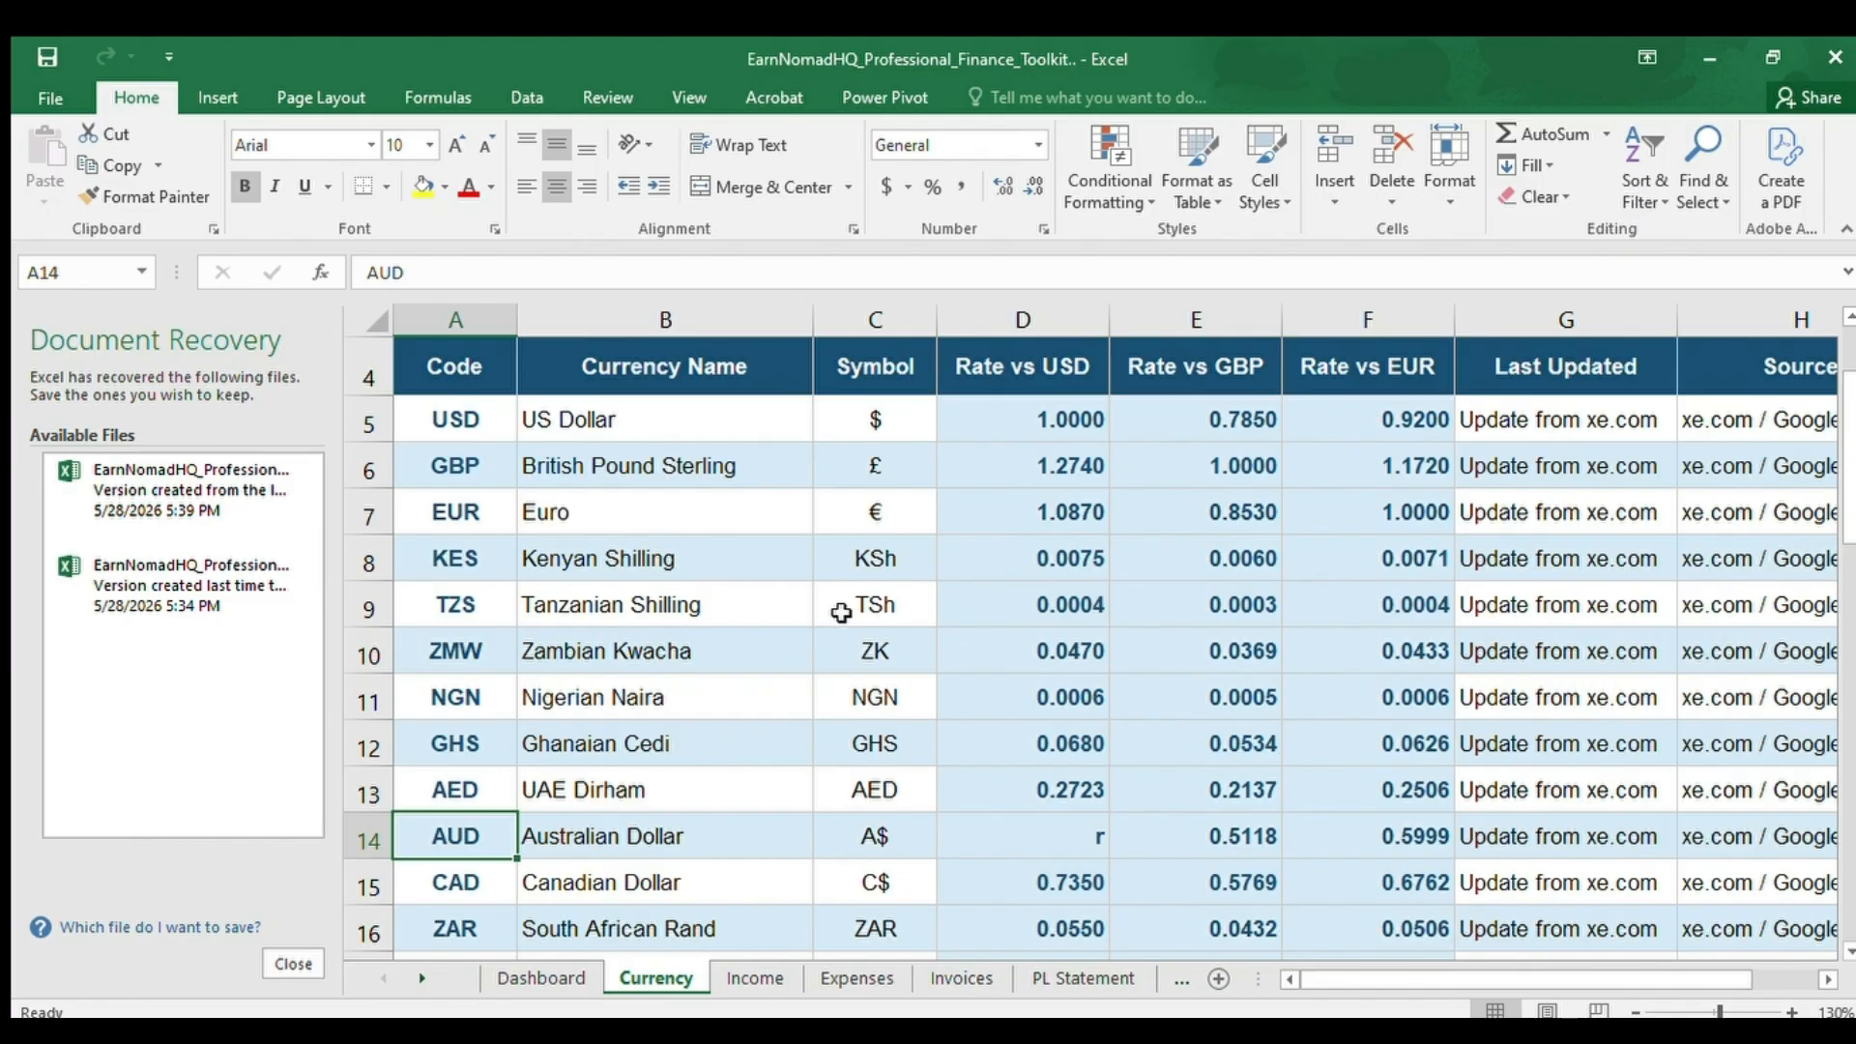
key("Down")
key("Down")
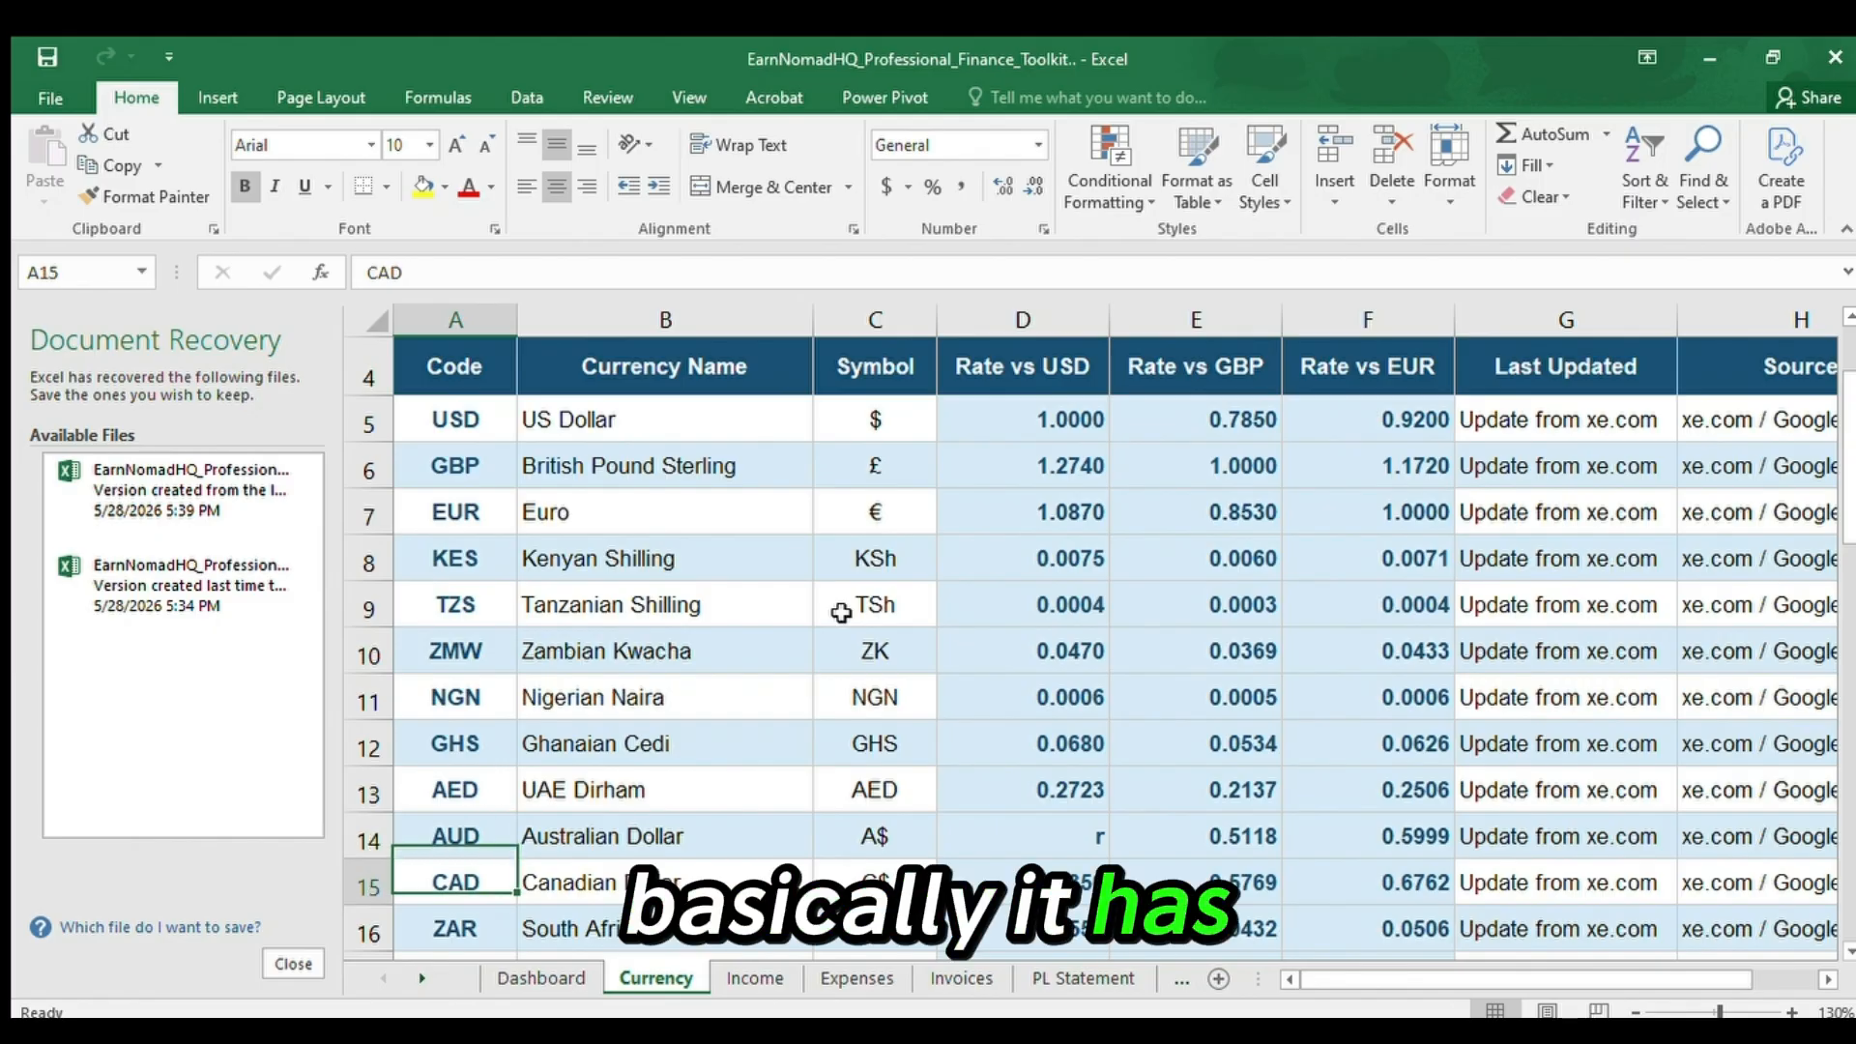
key("Down")
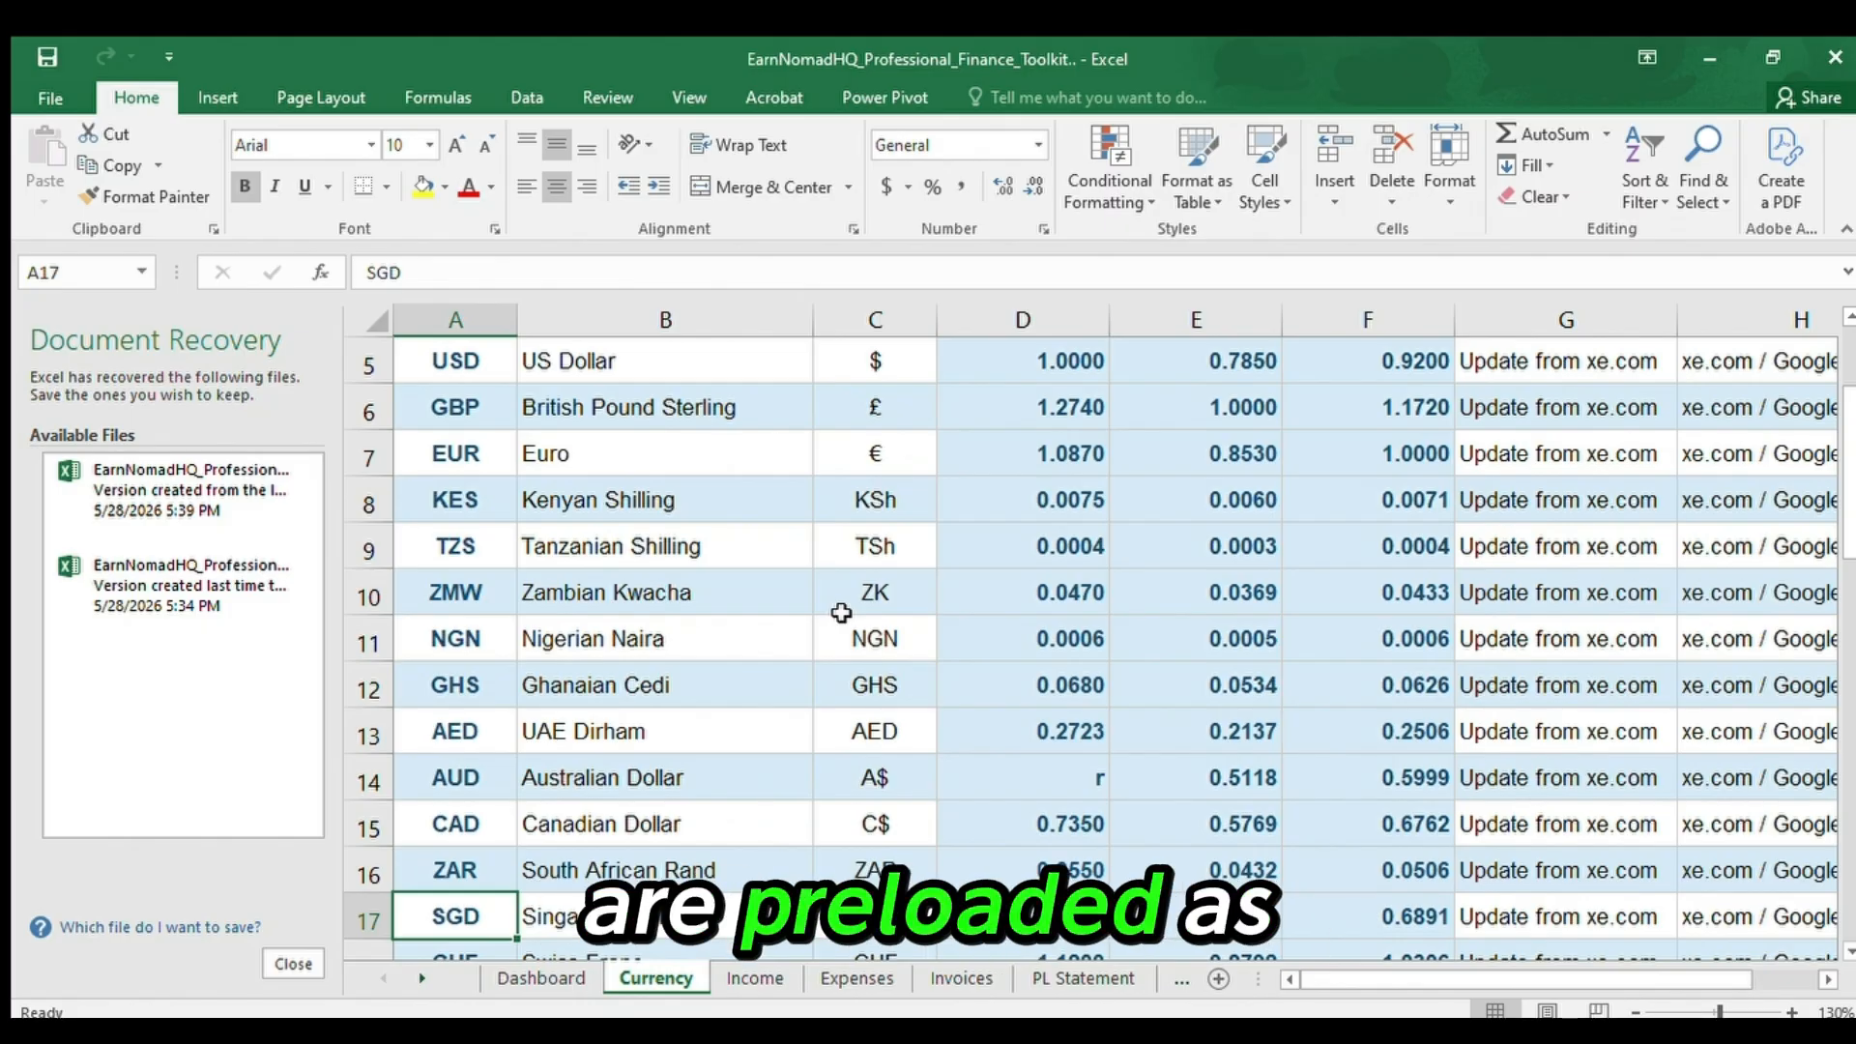
Return to the Currency sheet's title row and examine the table's column headings from Source back to Rate vs GBP.
key("Up")
key("Up")
key("Up")
key("Up")
key("Up")
key("Up")
key("Up")
key("Up")
key("Up")
key("Up")
key("Up")
key("Up")
key("Up")
key("Up")
key("Up")
key("Up")
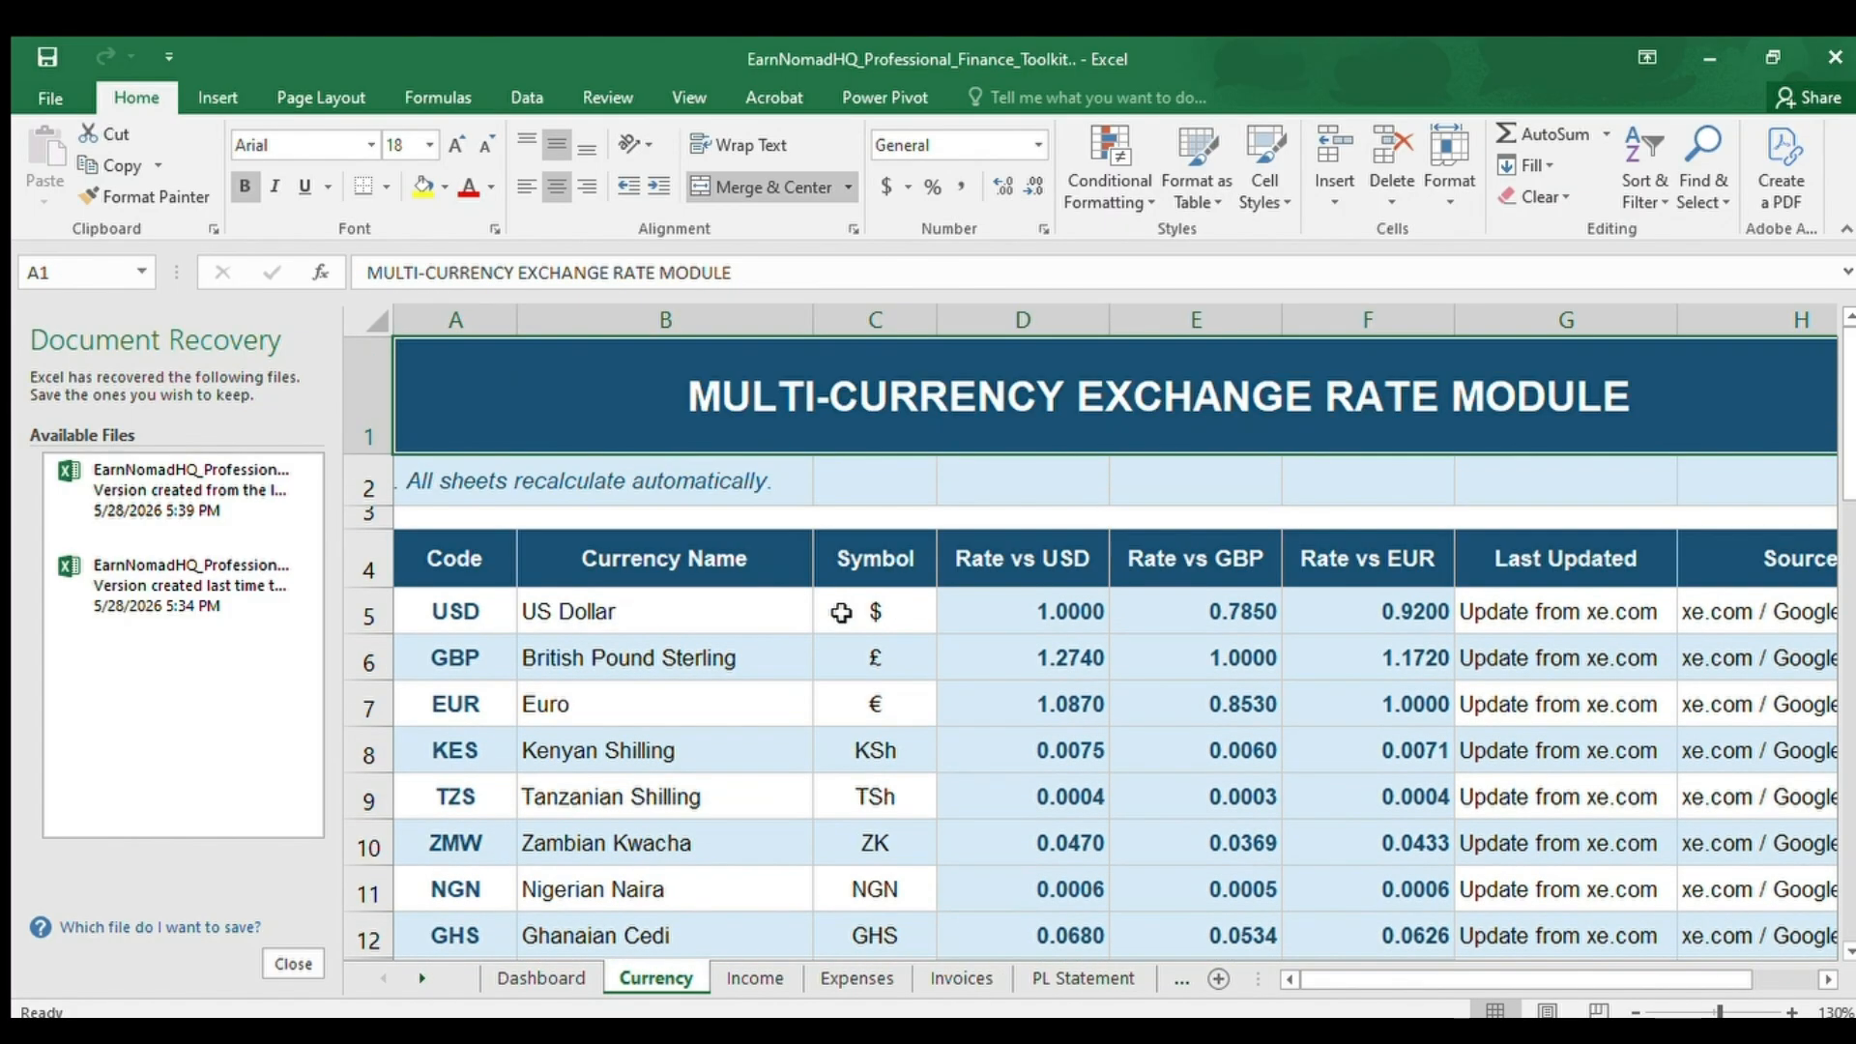
key("Right")
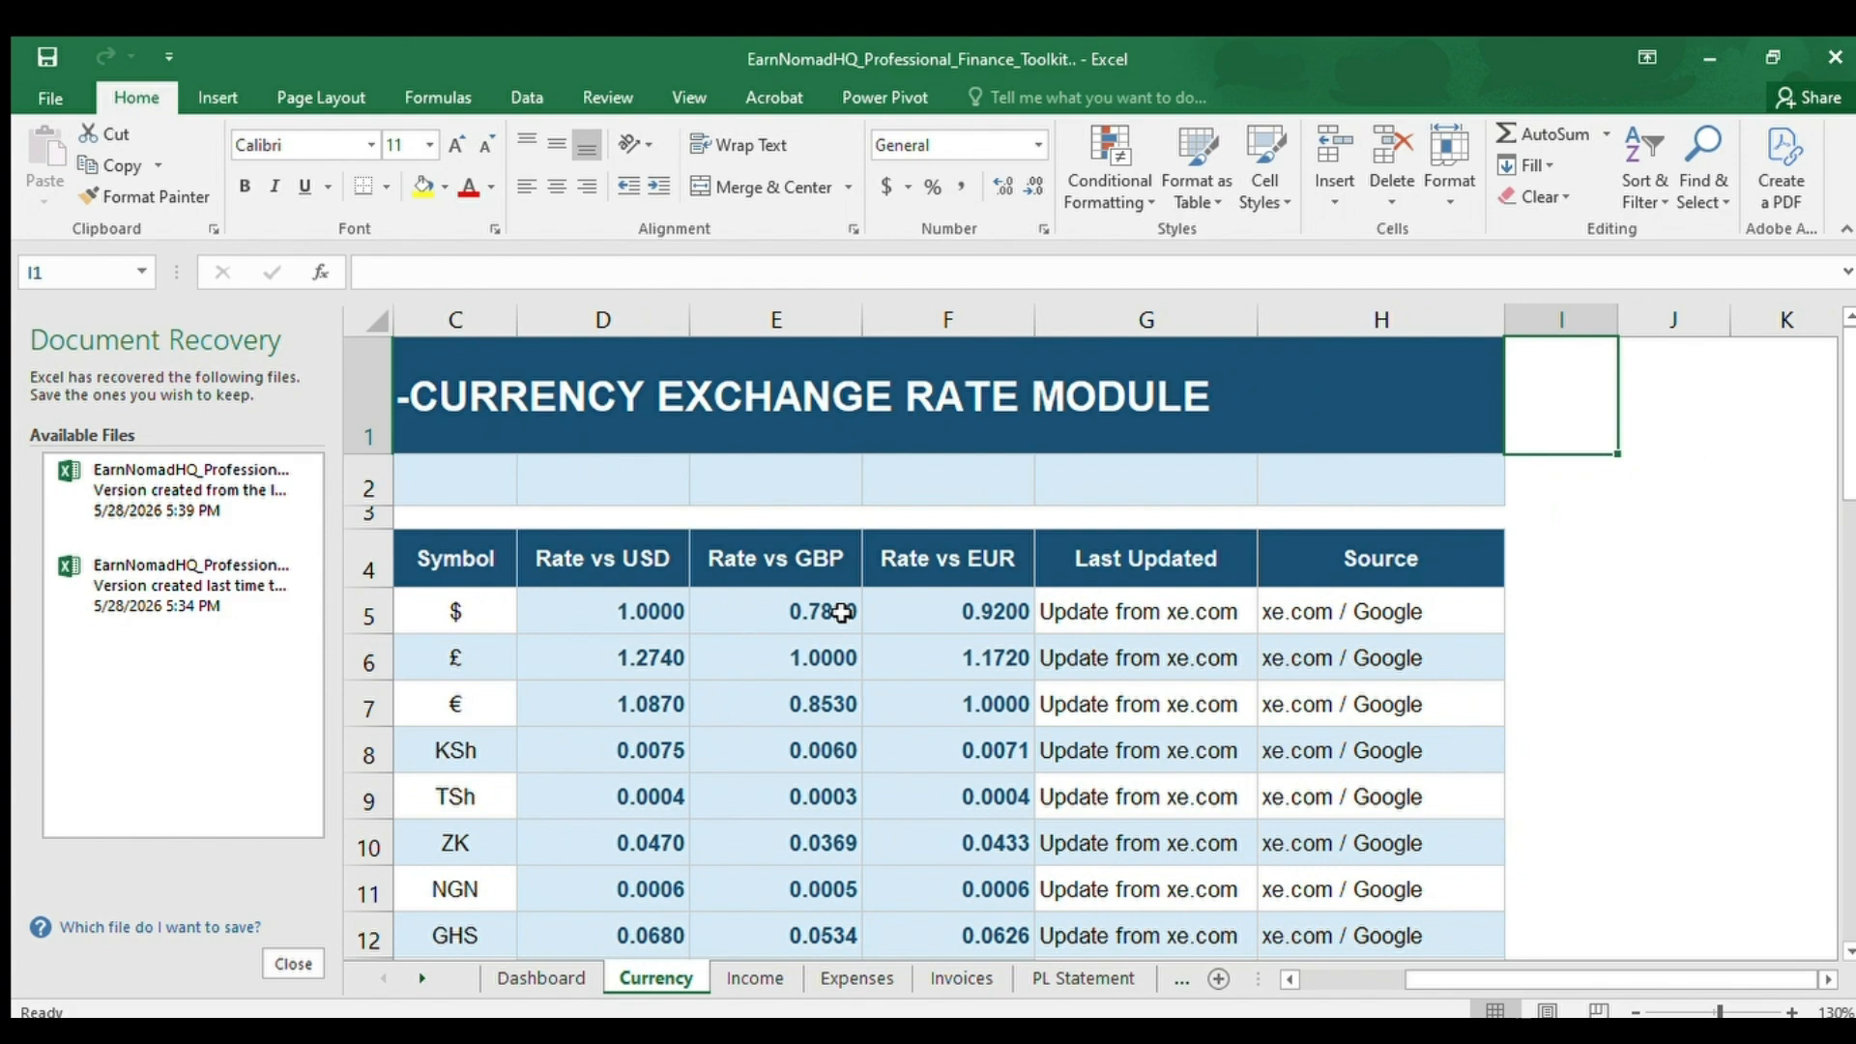
key("Down")
key("Left")
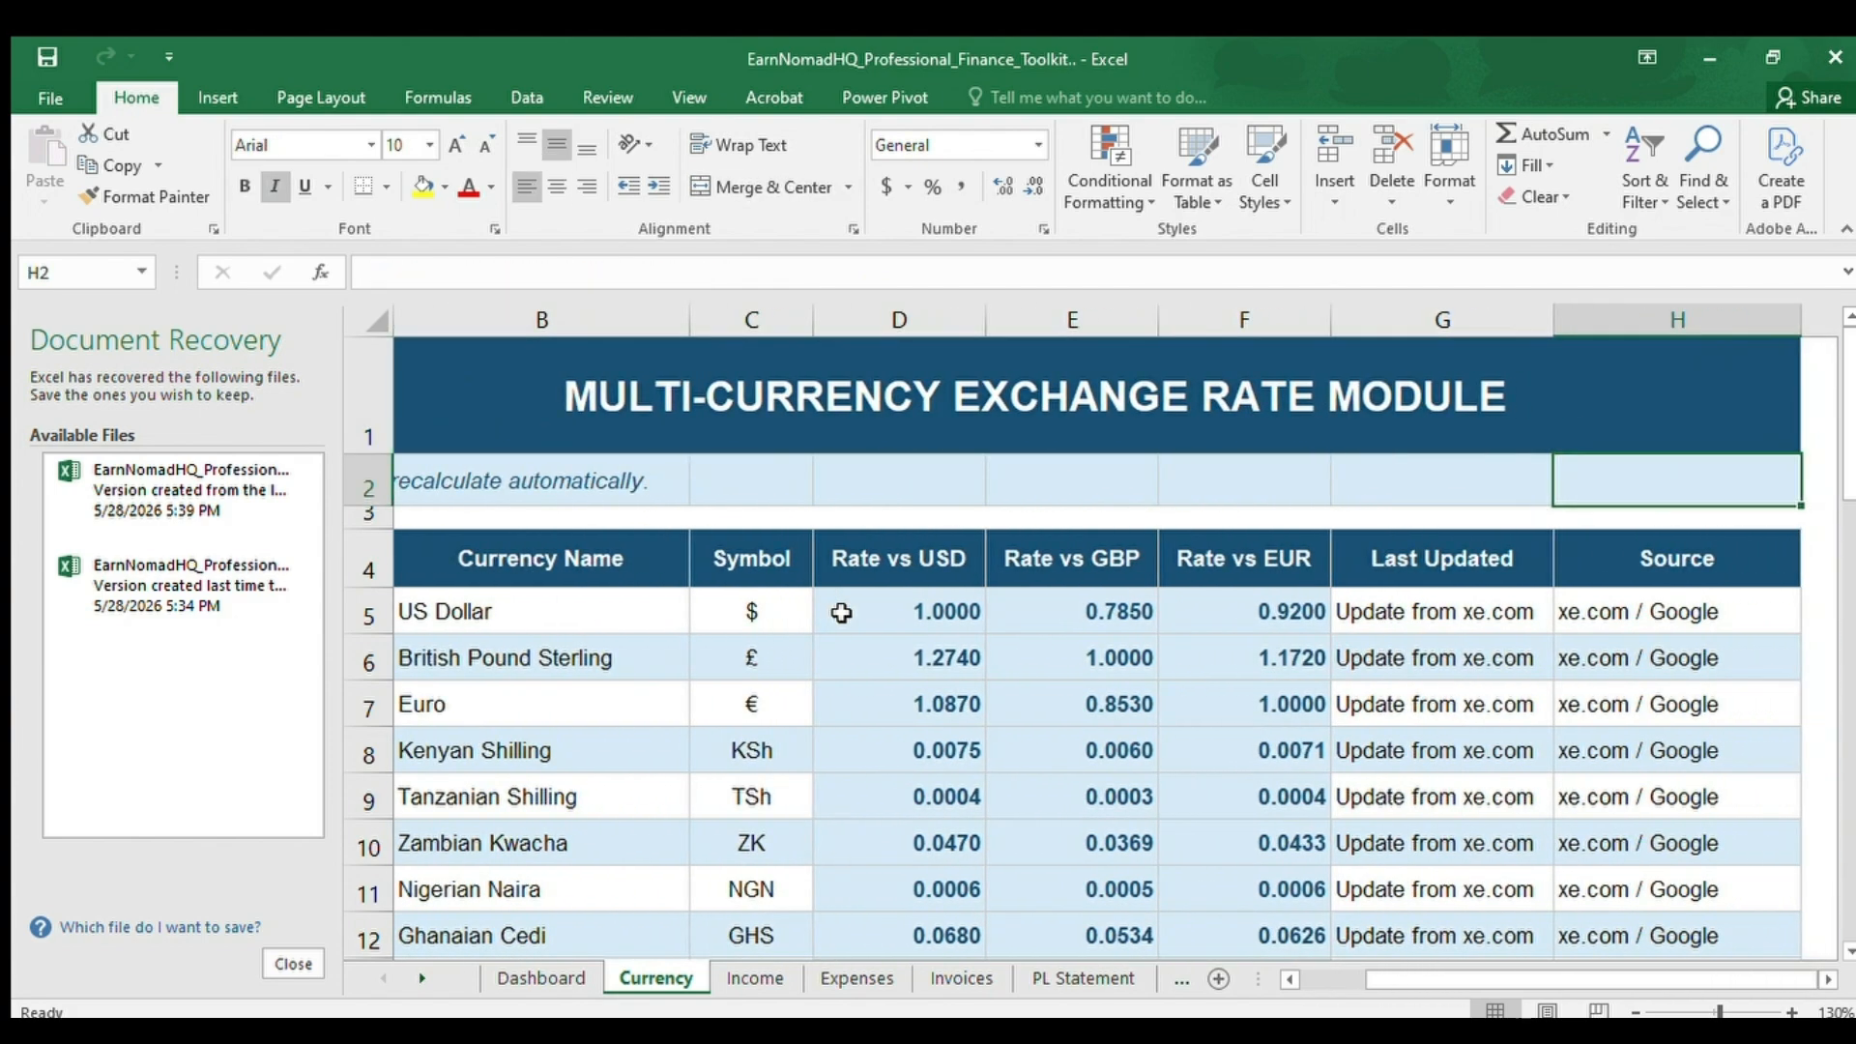
key("Down")
key("Left")
key("Left")
key("Down")
key("Left")
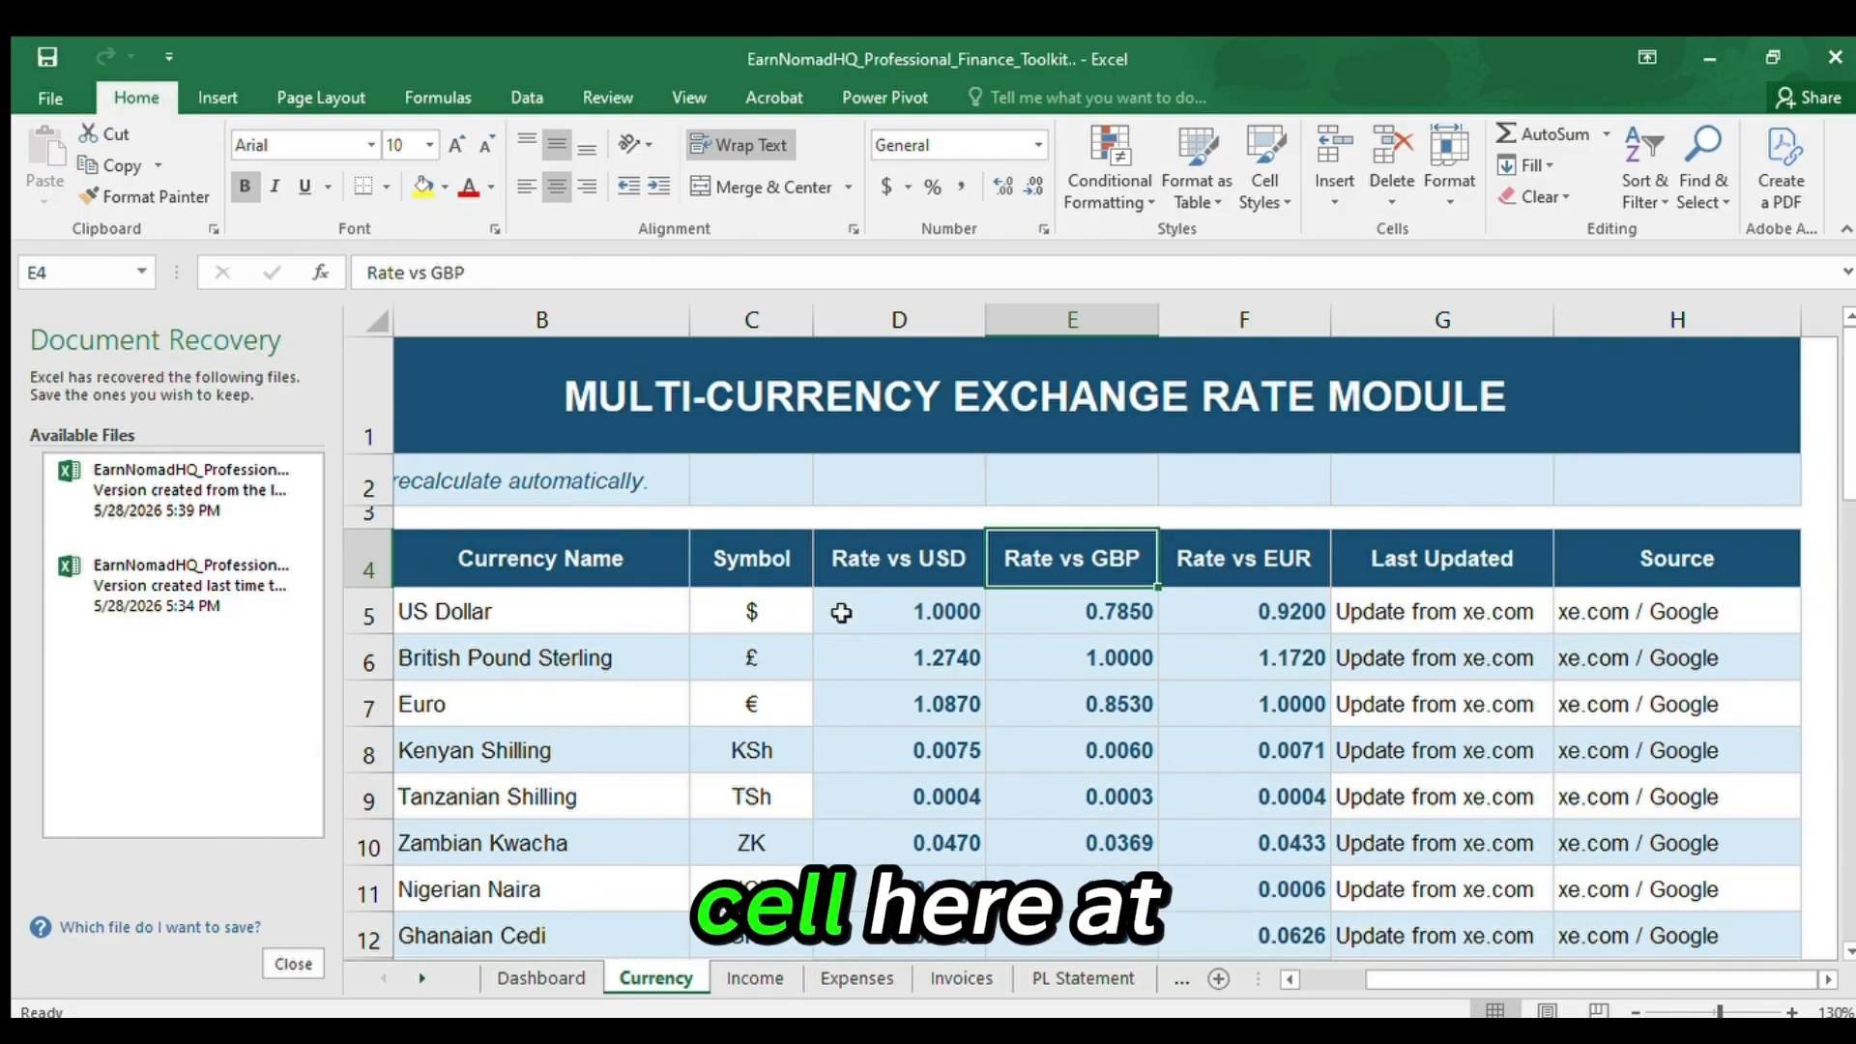
Inspect the Rate vs USD cells for US Dollar, British Pound Sterling and Euro in D5 to D7.
key("Down")
key("Left")
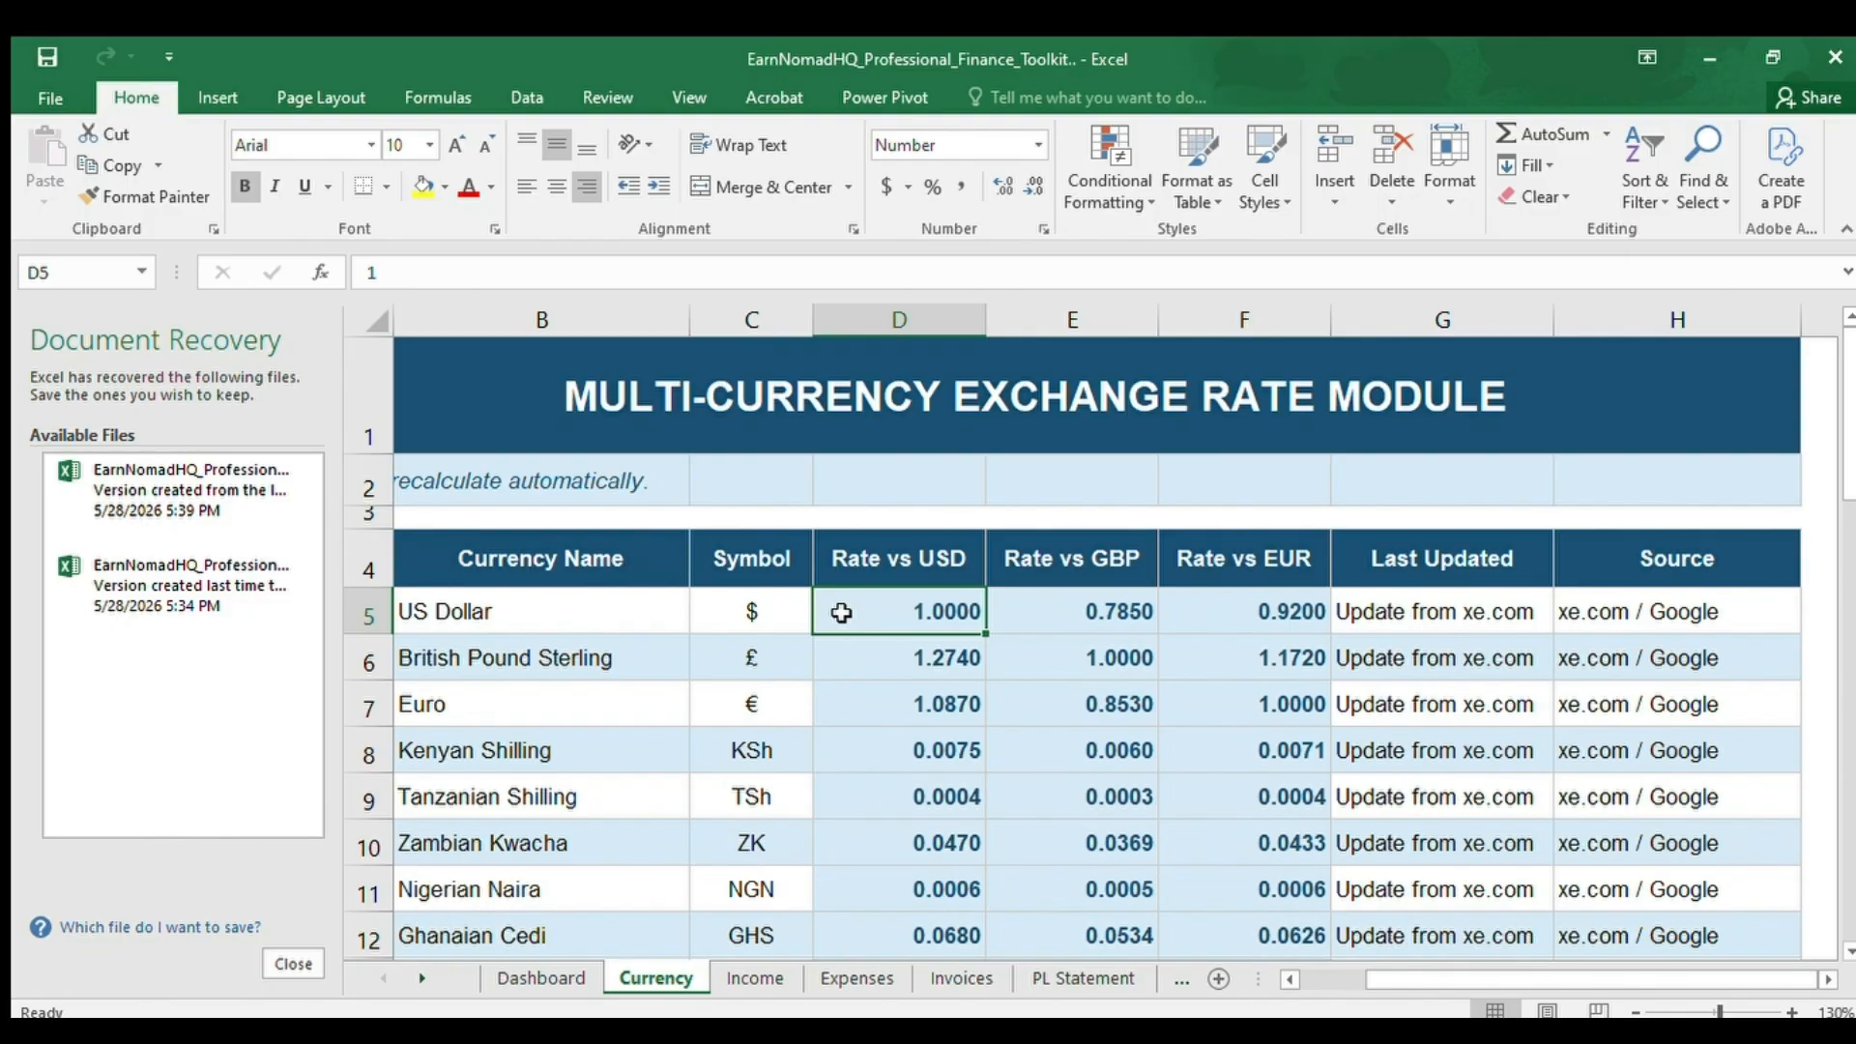
key("Down")
key("Up")
key("Down")
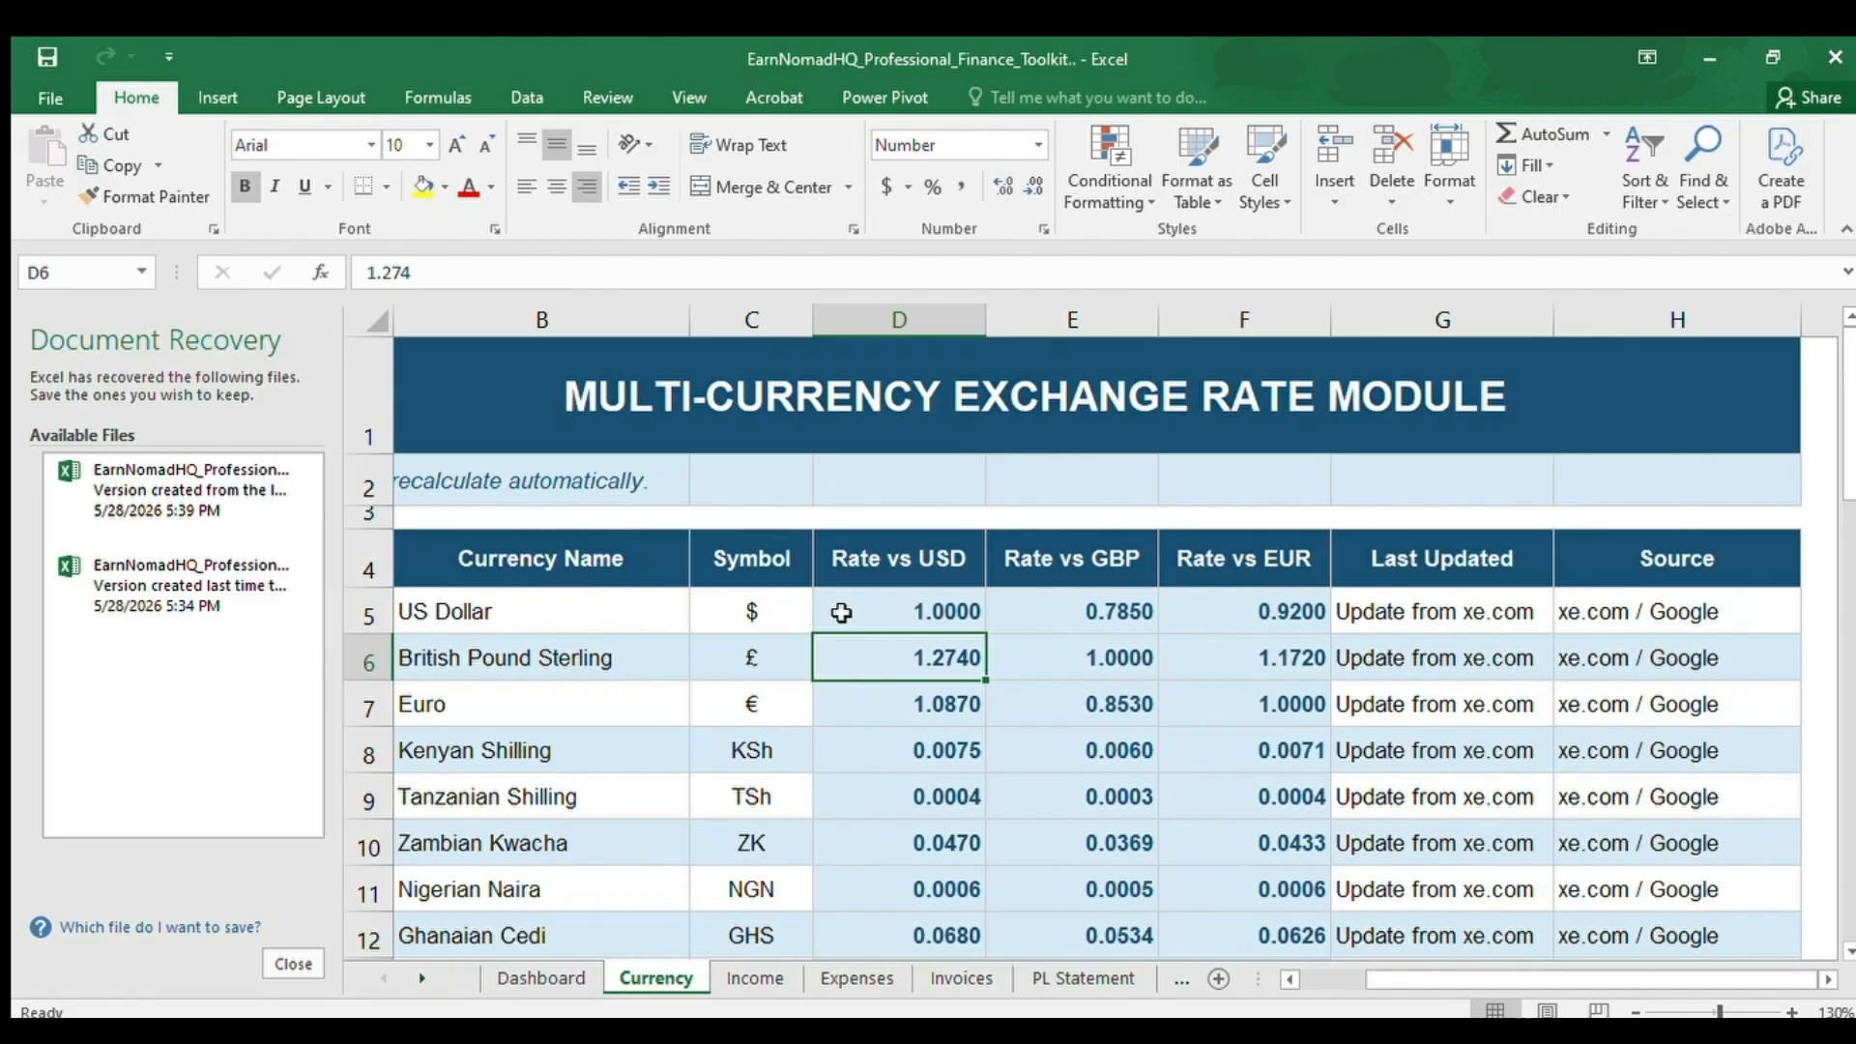
key("Down")
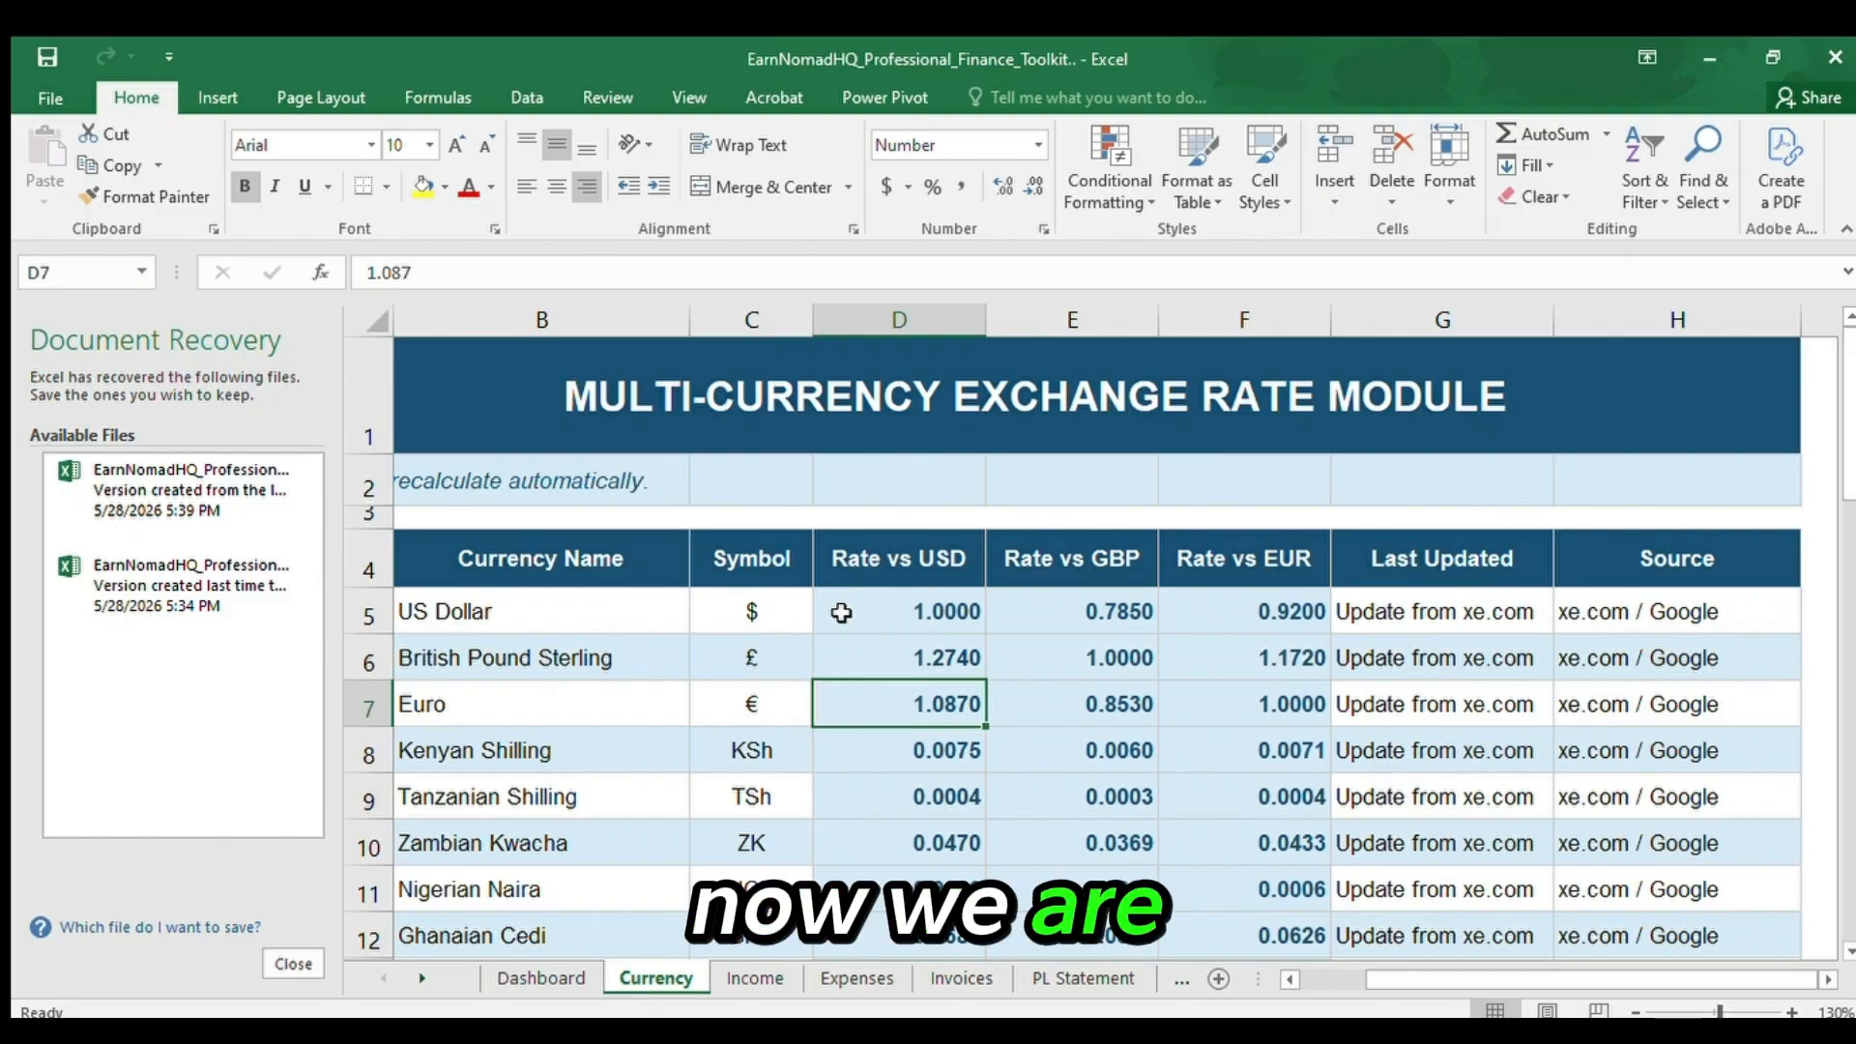
Open the Income sheet and go to the Income Tracker title in A1.
left_click(744, 978)
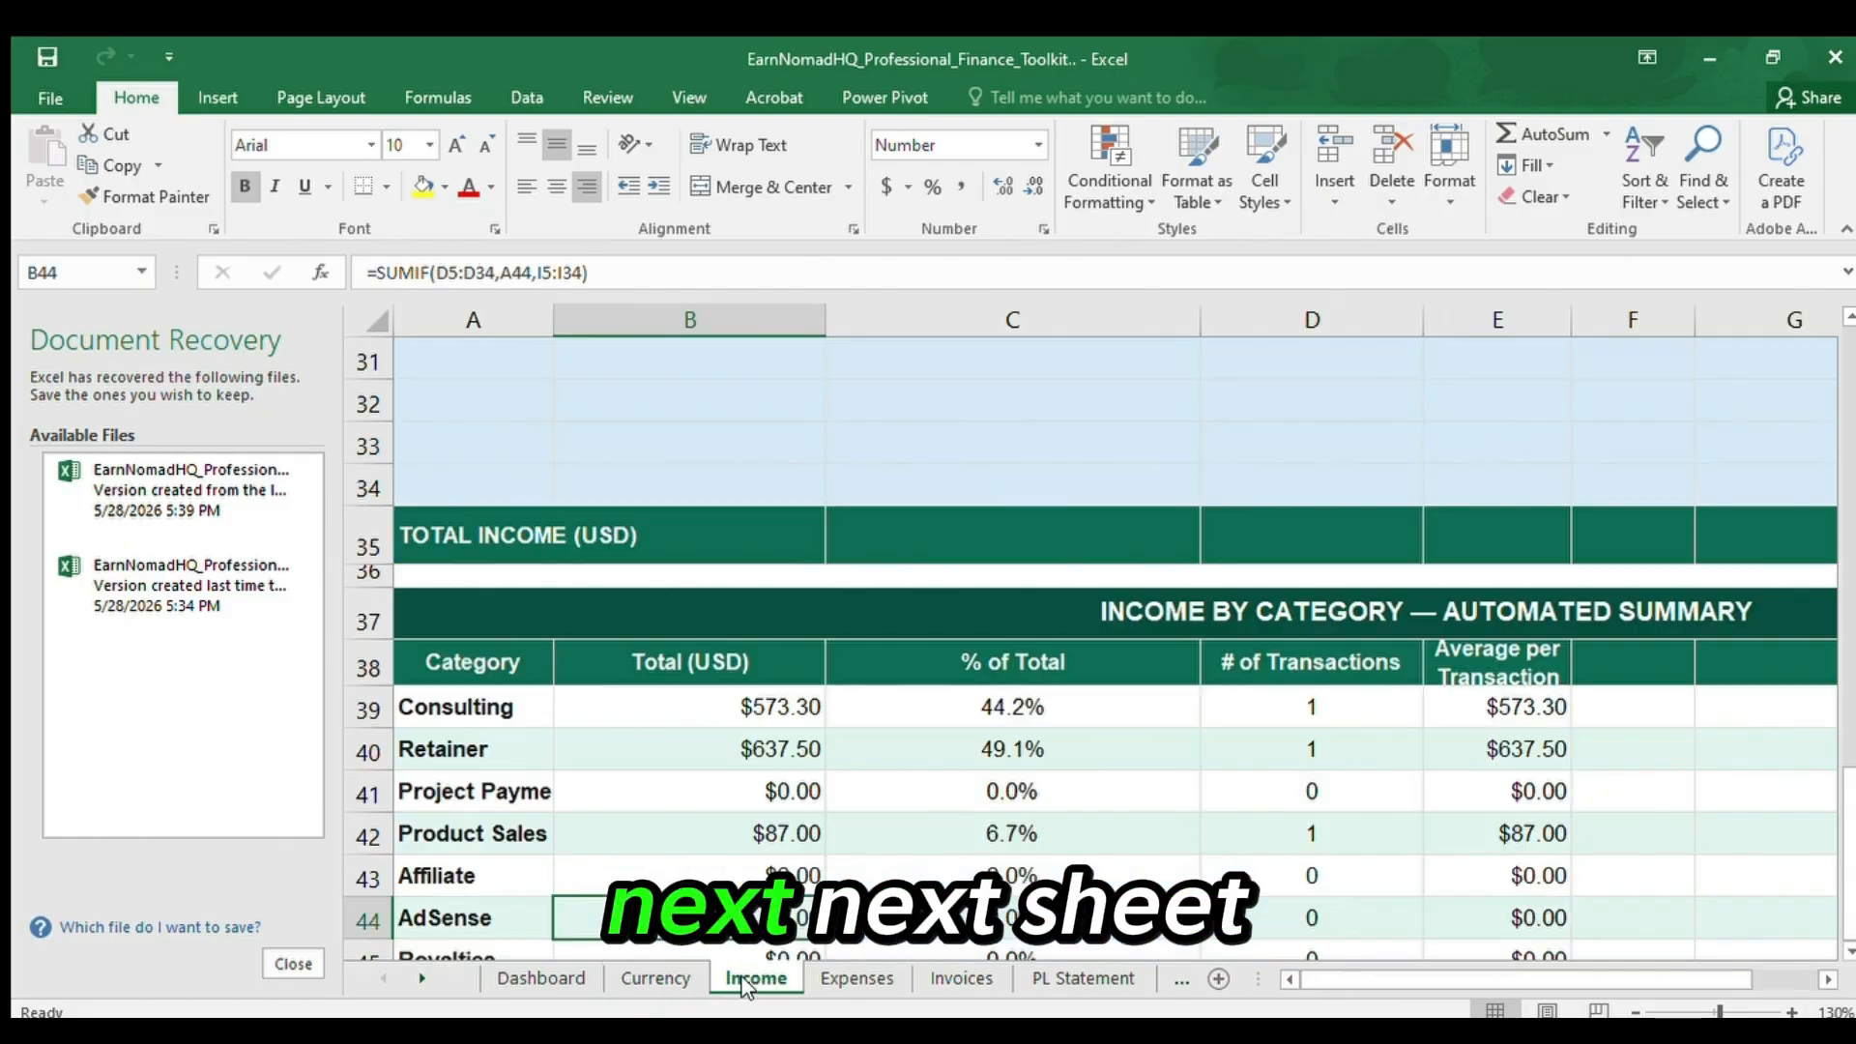
key("Up")
key("Up")
key("Up")
key("Up")
key("Up")
key("Up")
key("Up")
key("Up")
key("Up")
key("Up")
key("Up")
key("Up")
key("Up")
key("Up")
key("Up")
key("Up")
key("Up")
key("Up")
key("Up")
key("Up")
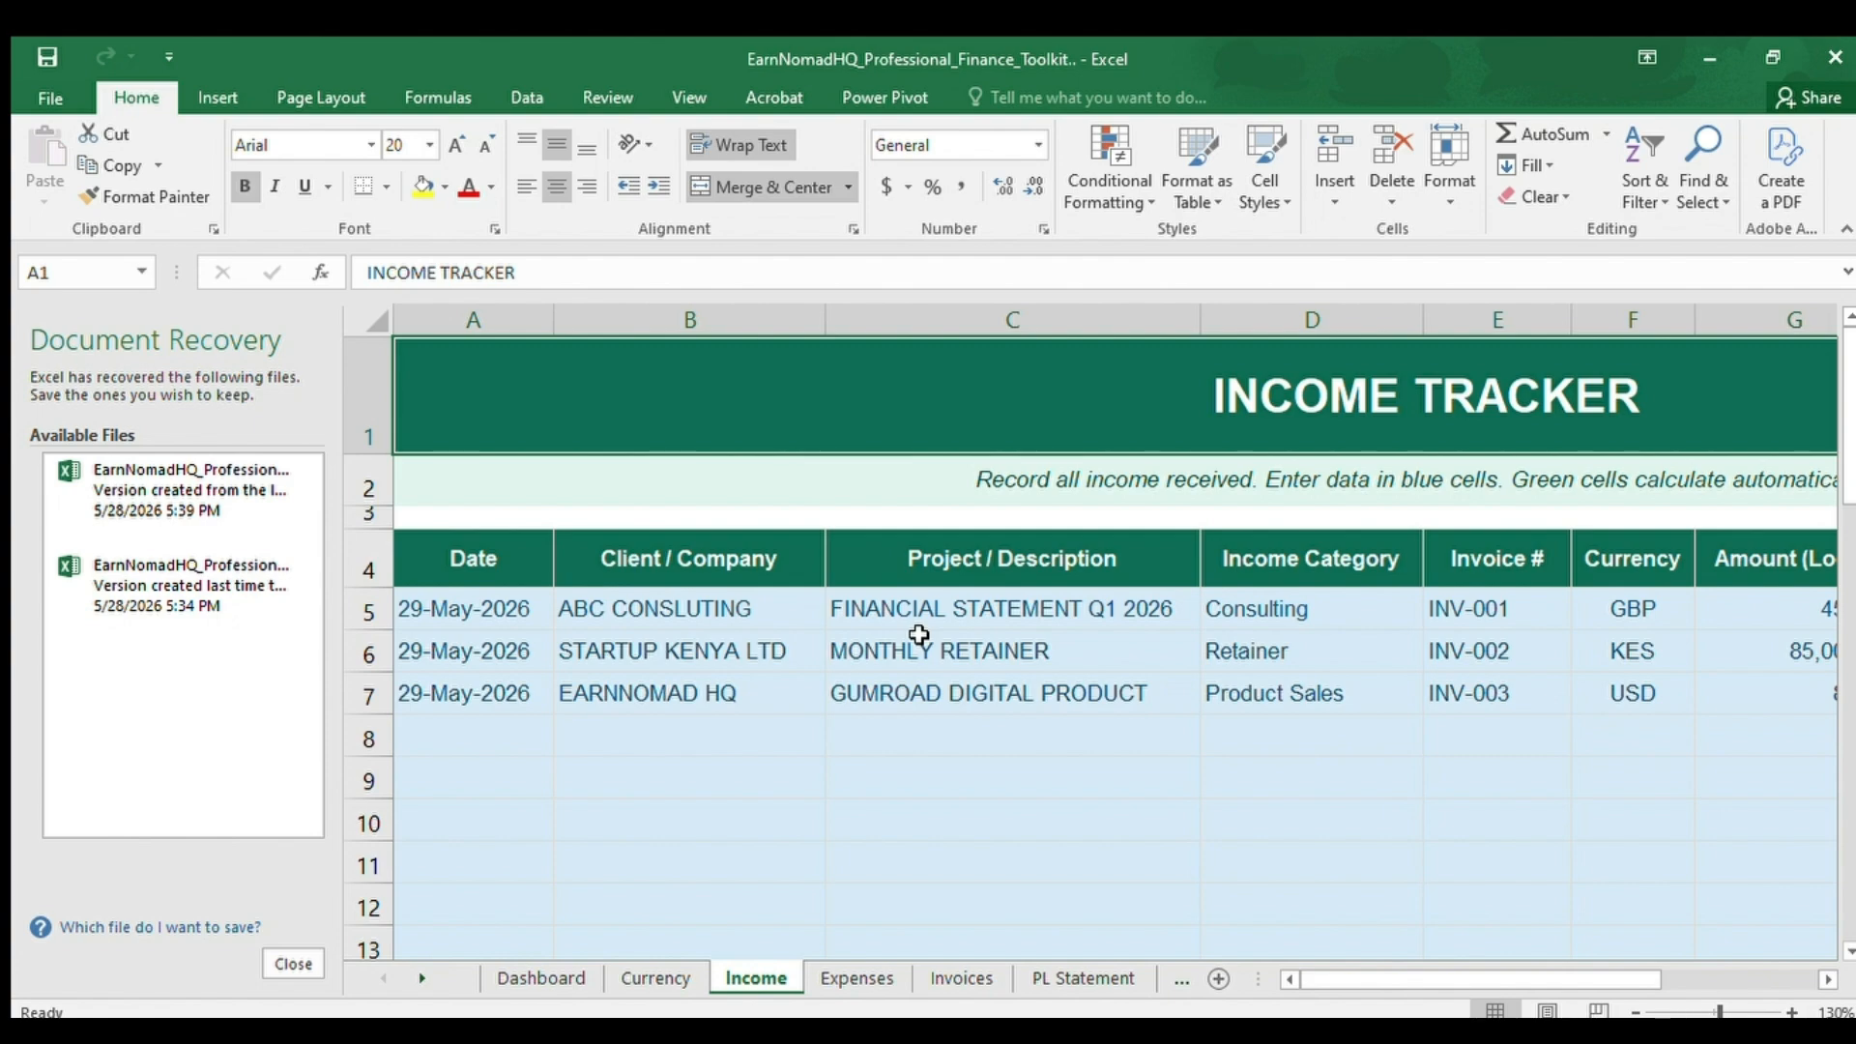
Examine the first income record in row 5, from its income category and invoice number through to its payment status.
left_click(366, 620)
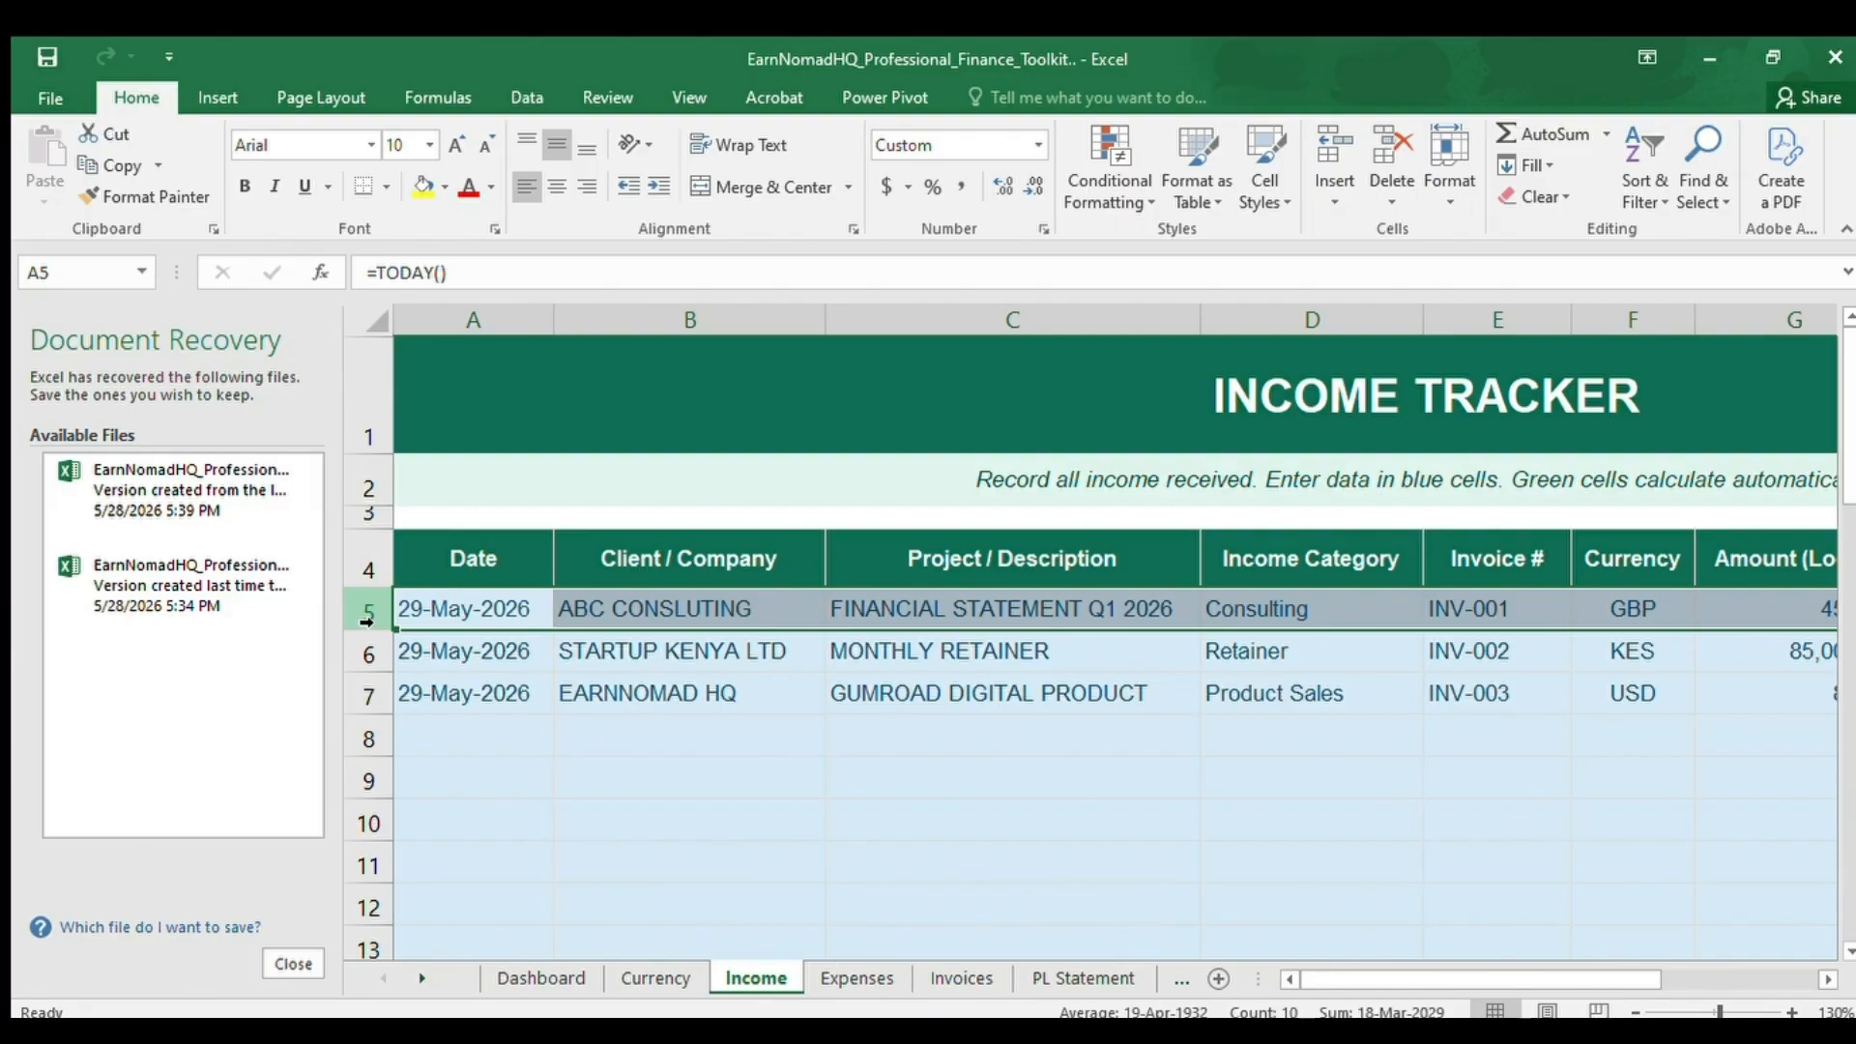
left_click(1349, 679)
left_click(1367, 615)
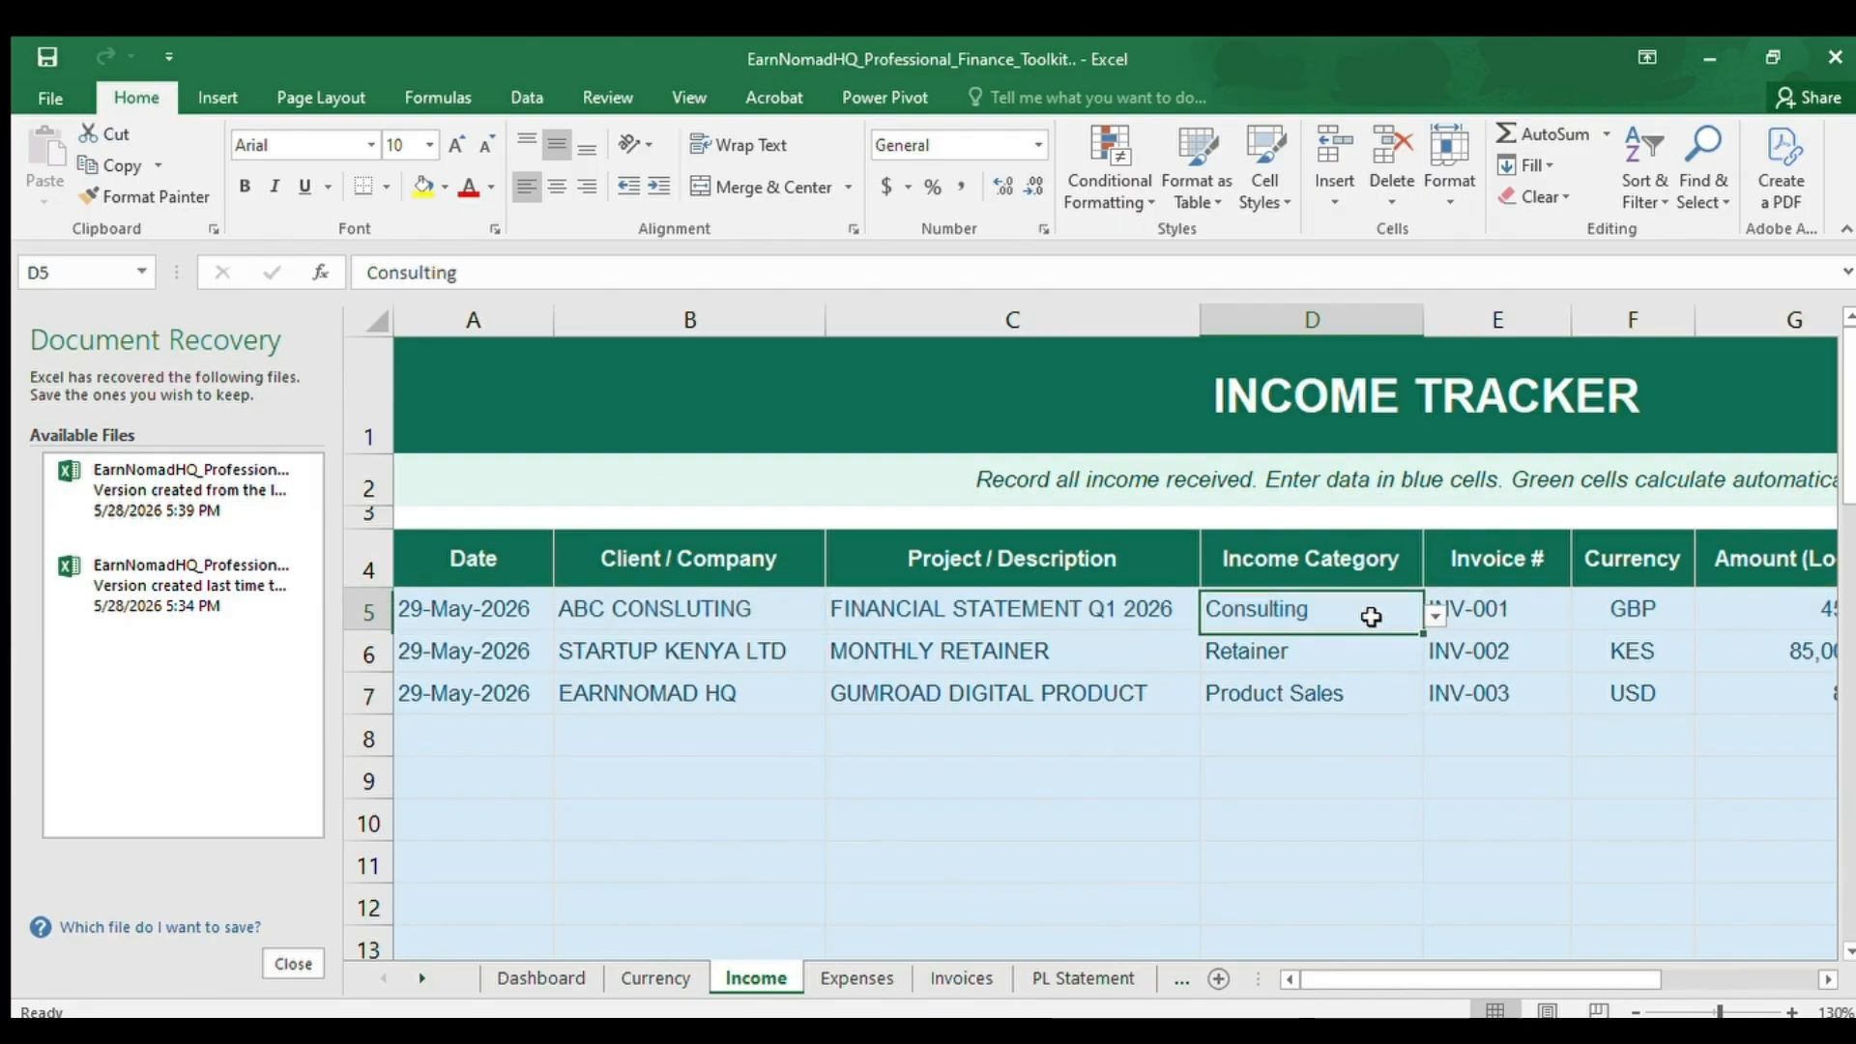
left_click(1433, 609)
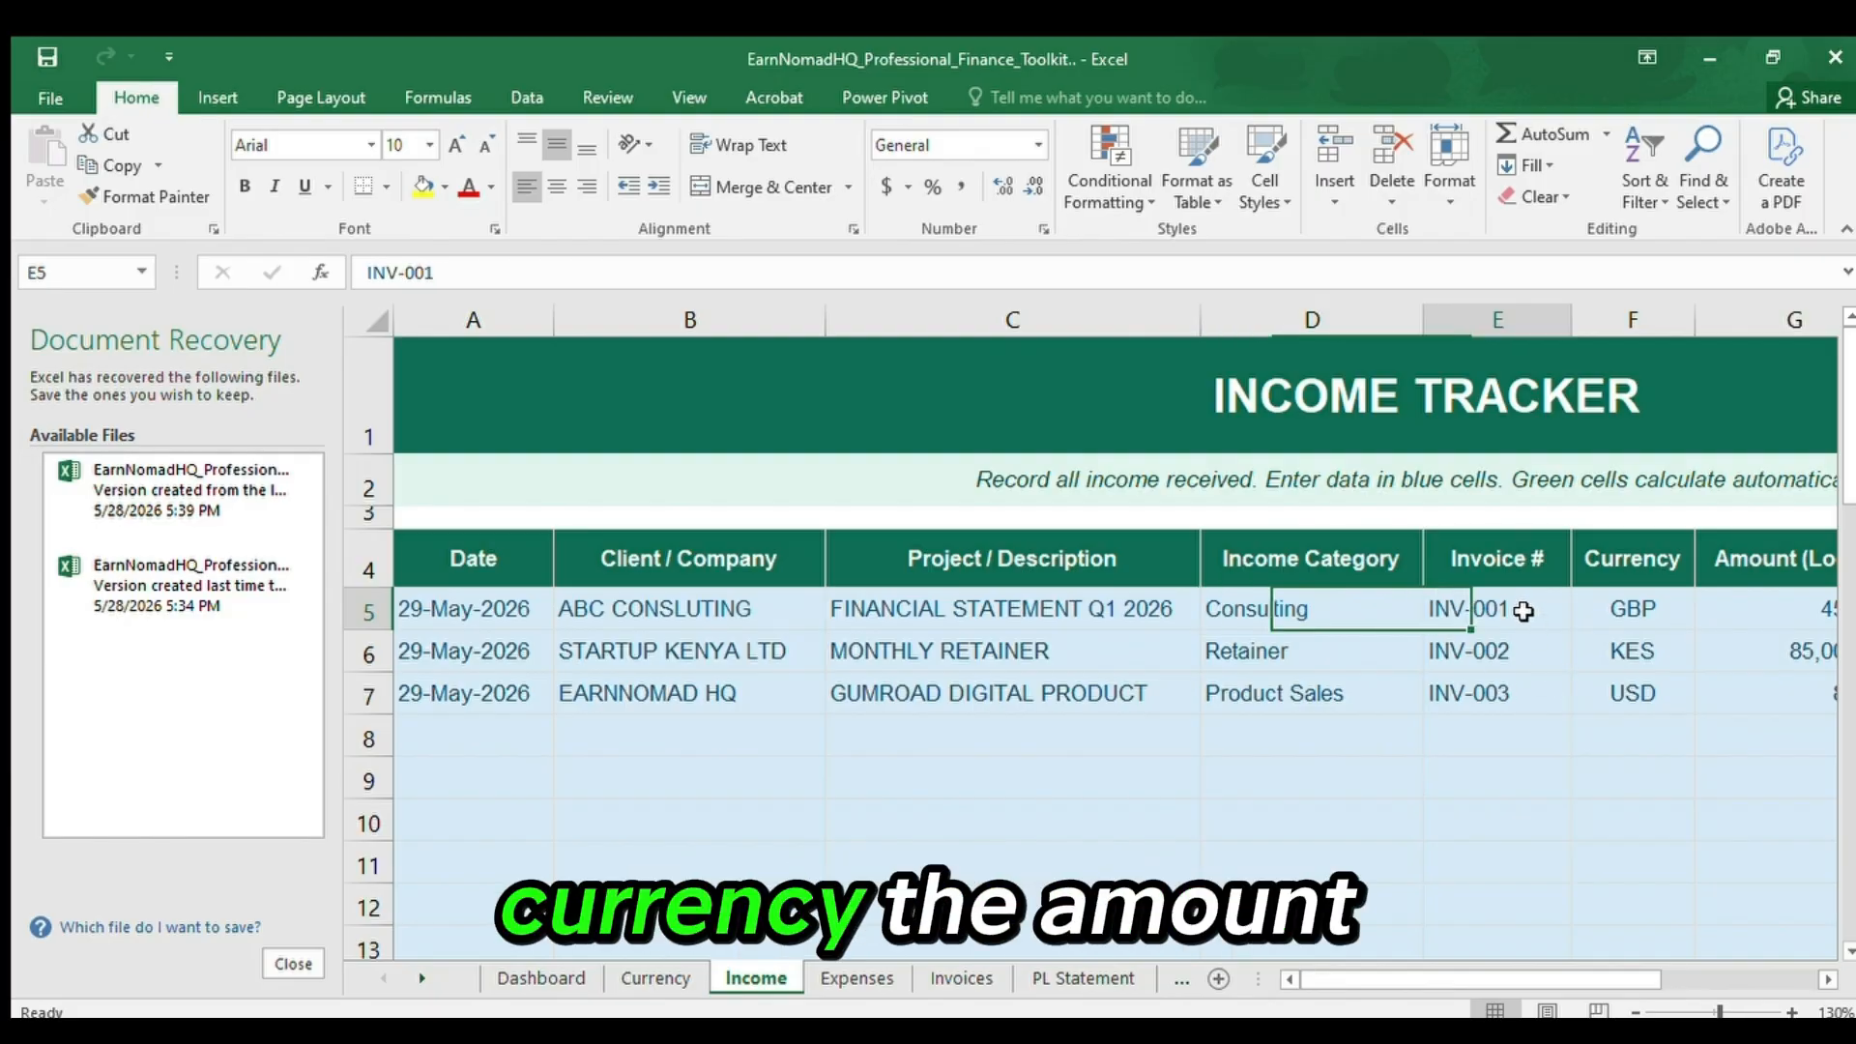
key("Right")
key("Right")
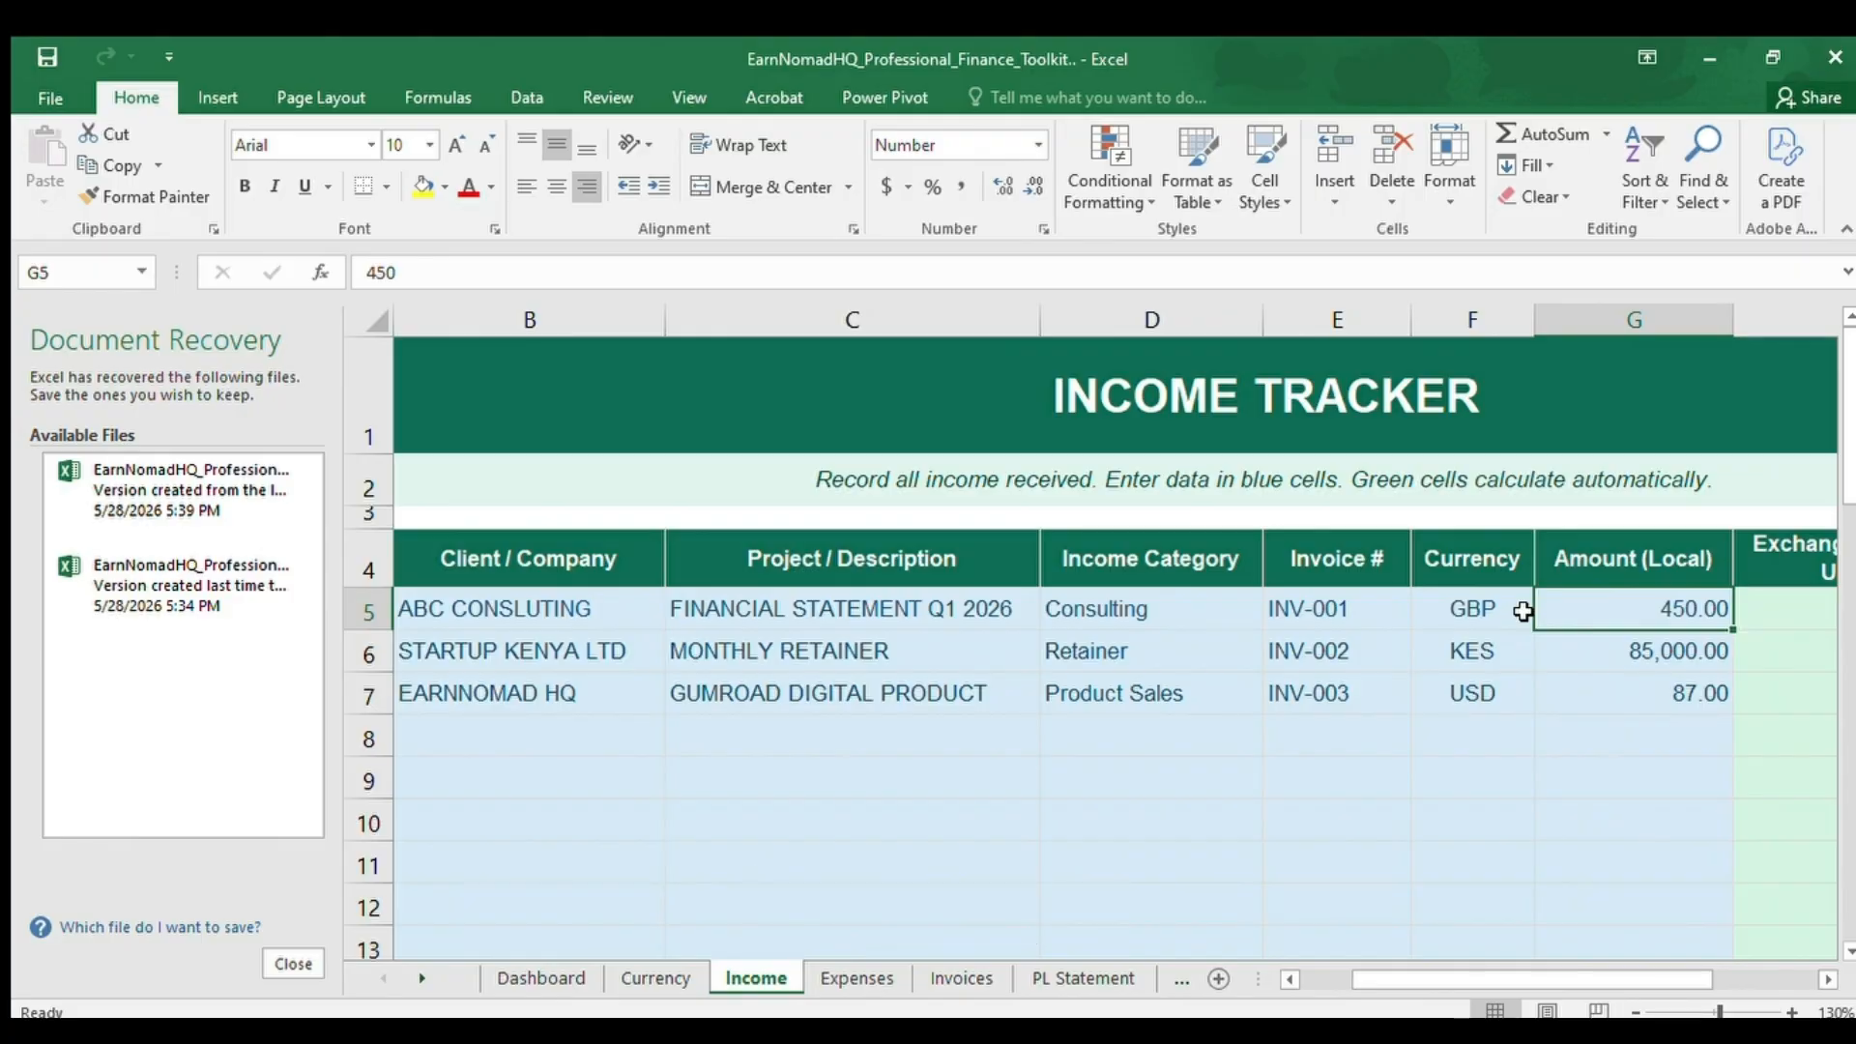
key("Right")
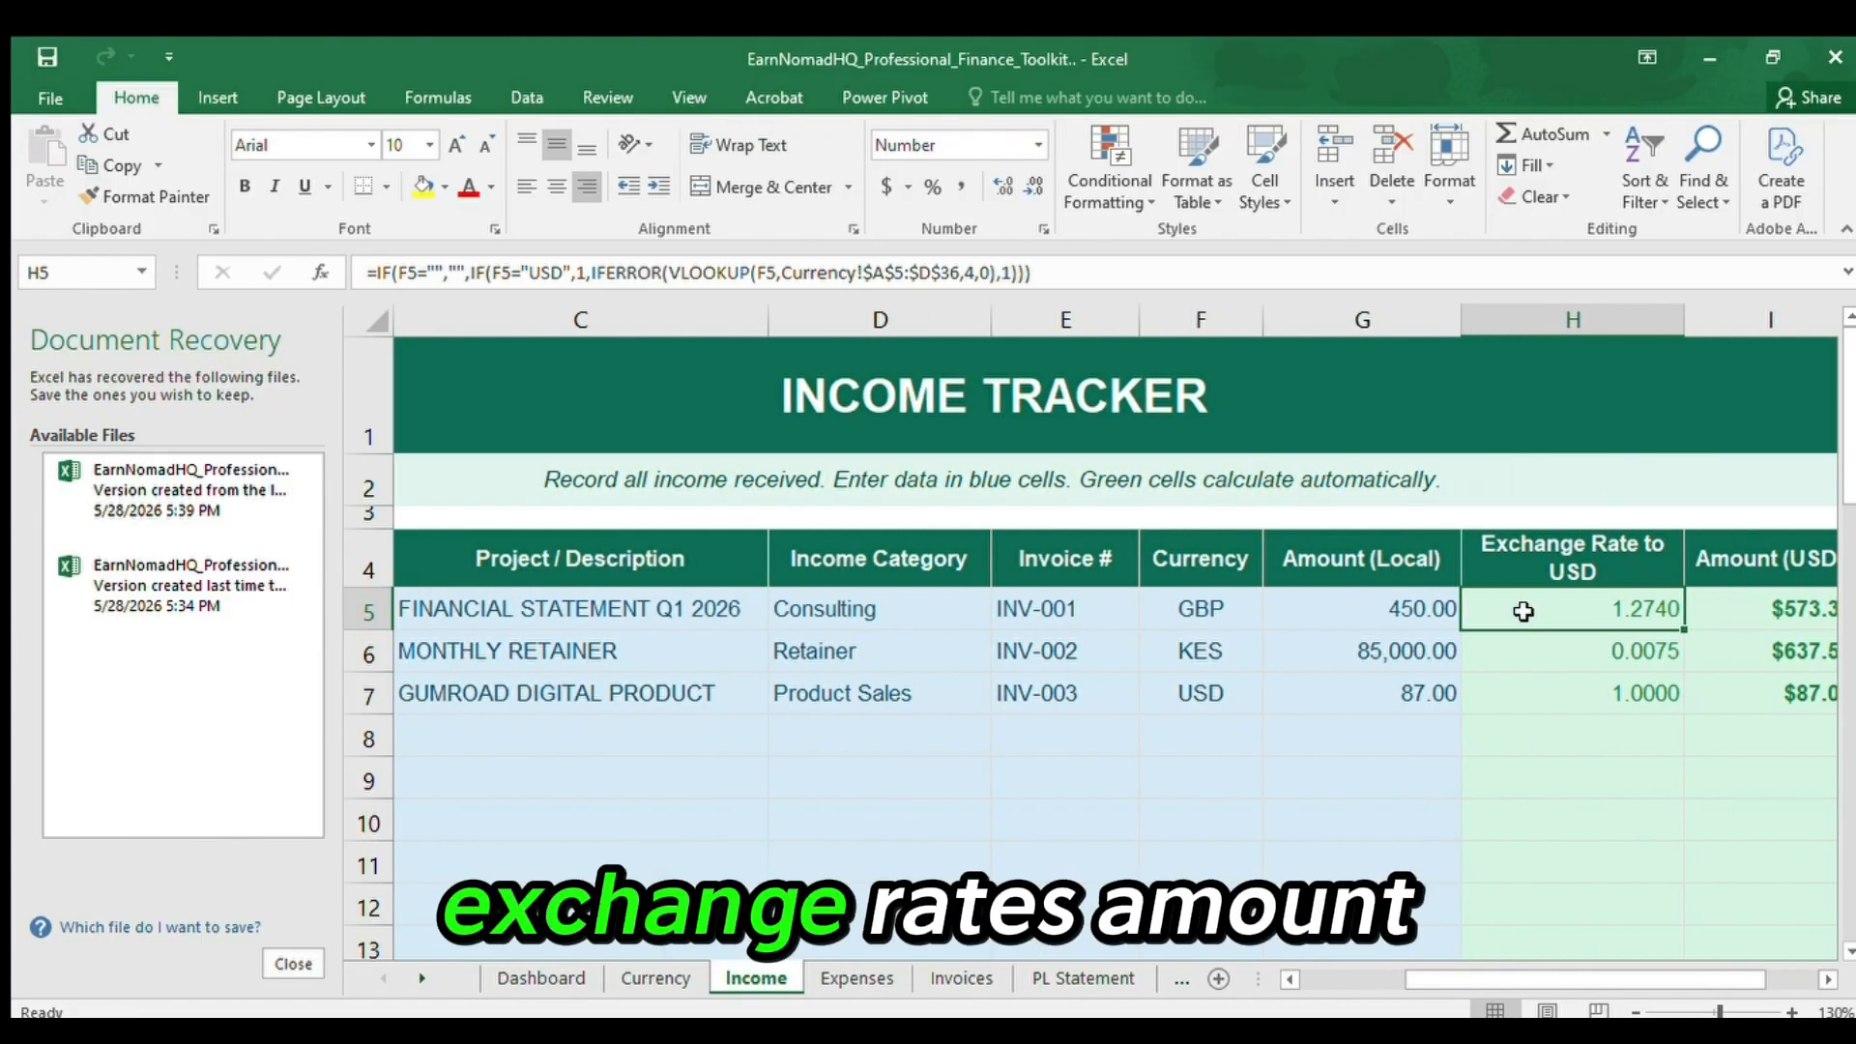
key("Right")
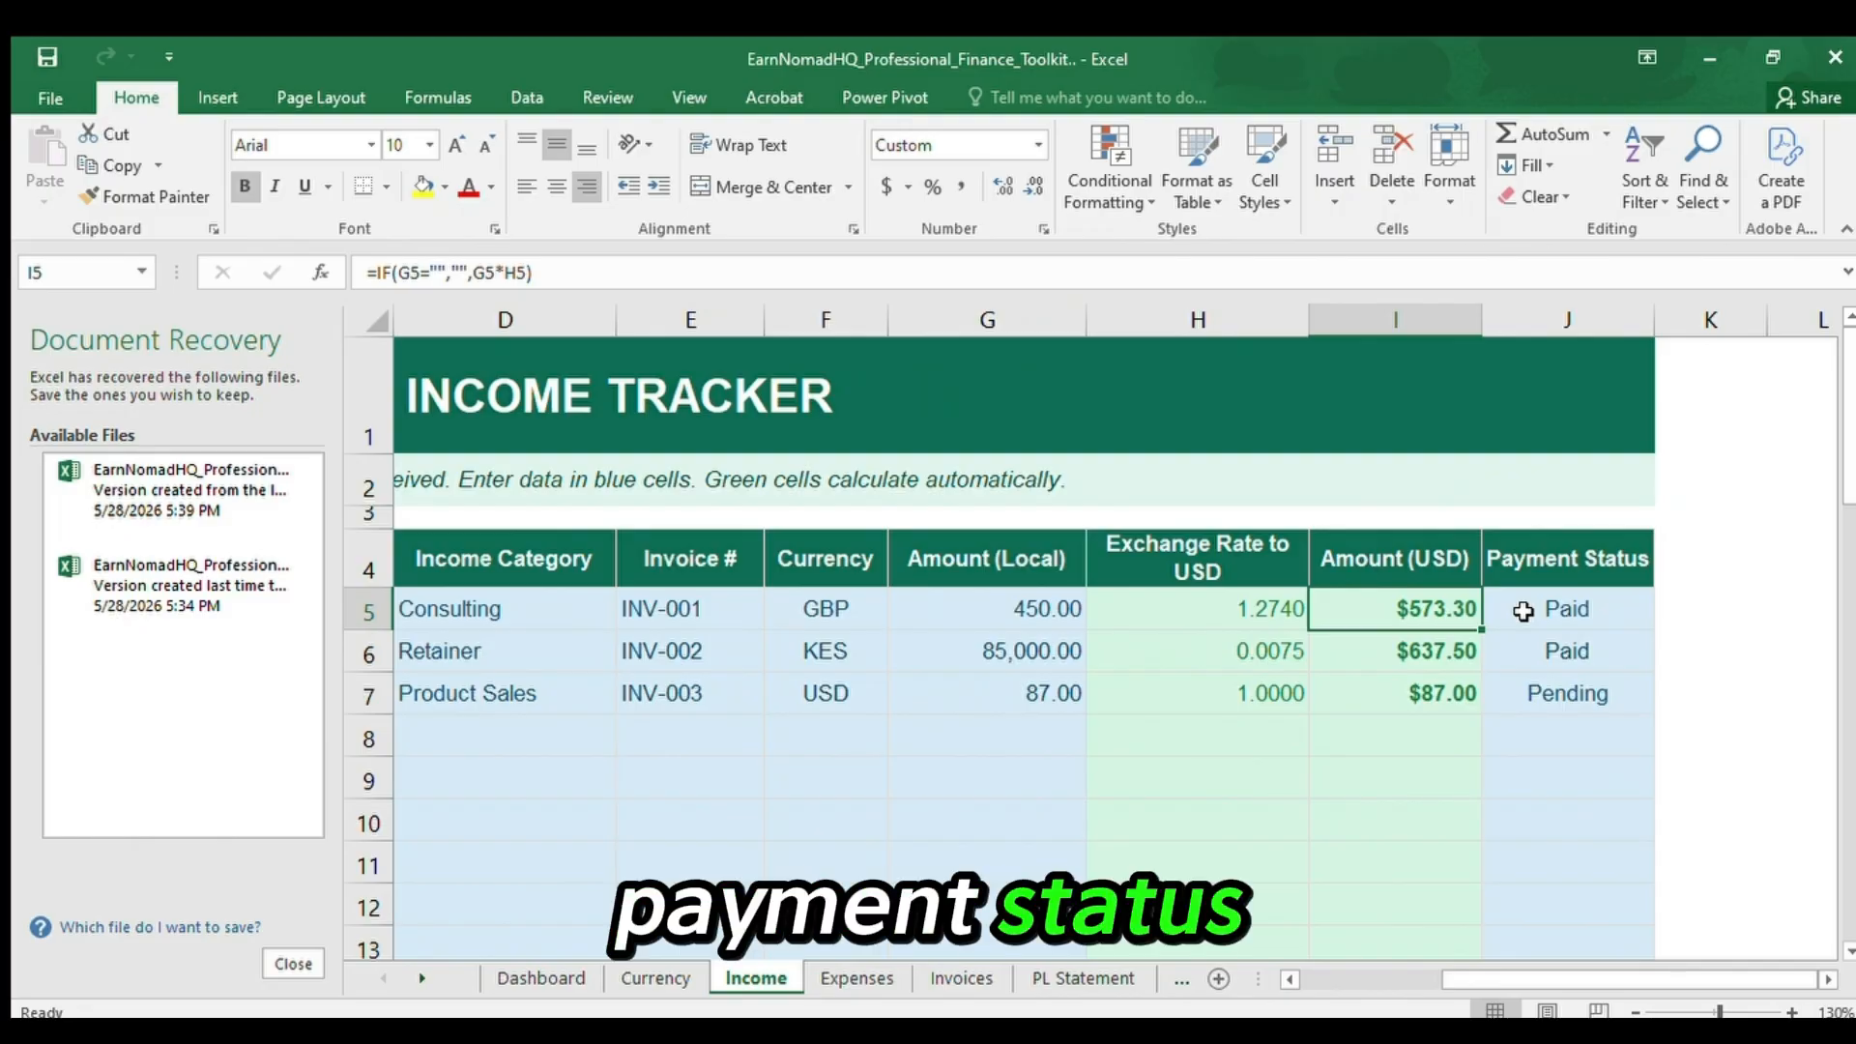
key("Right")
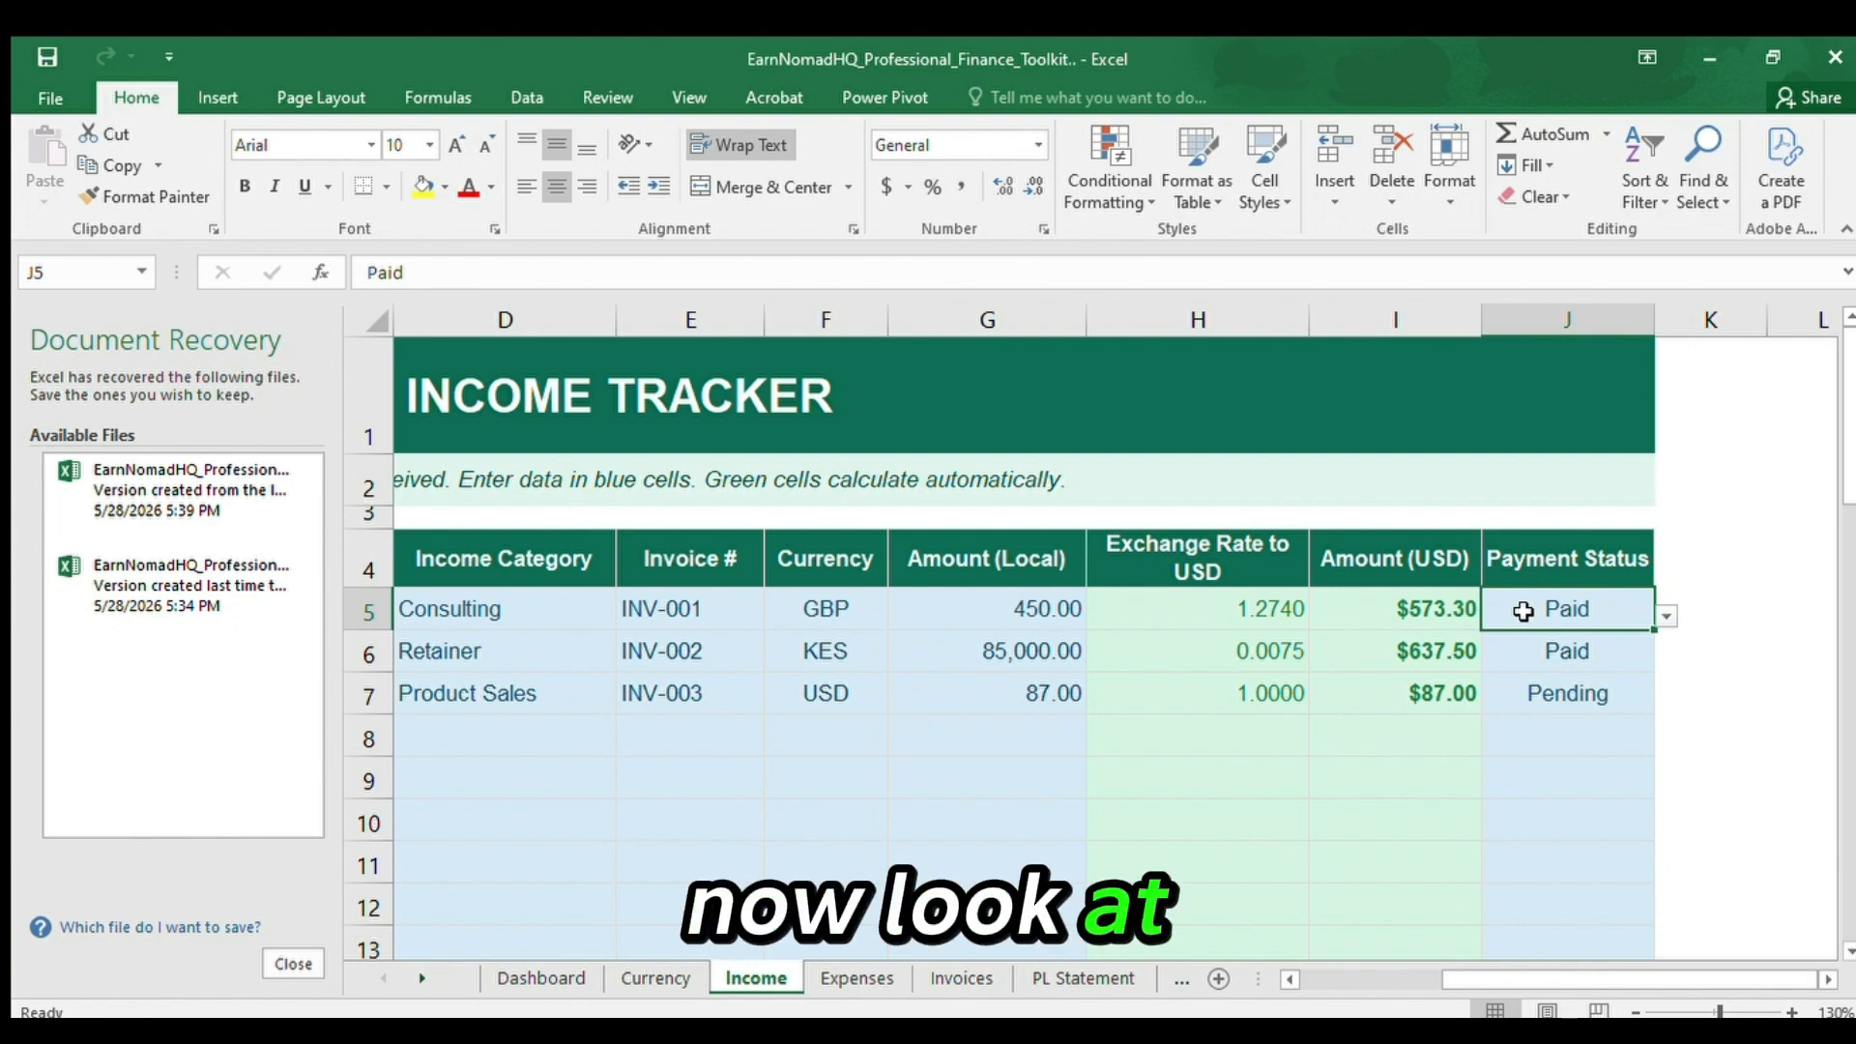
Compare the first income record's local amount, exchange rate to USD and USD amount in G5 to I5.
key("Left")
key("Left")
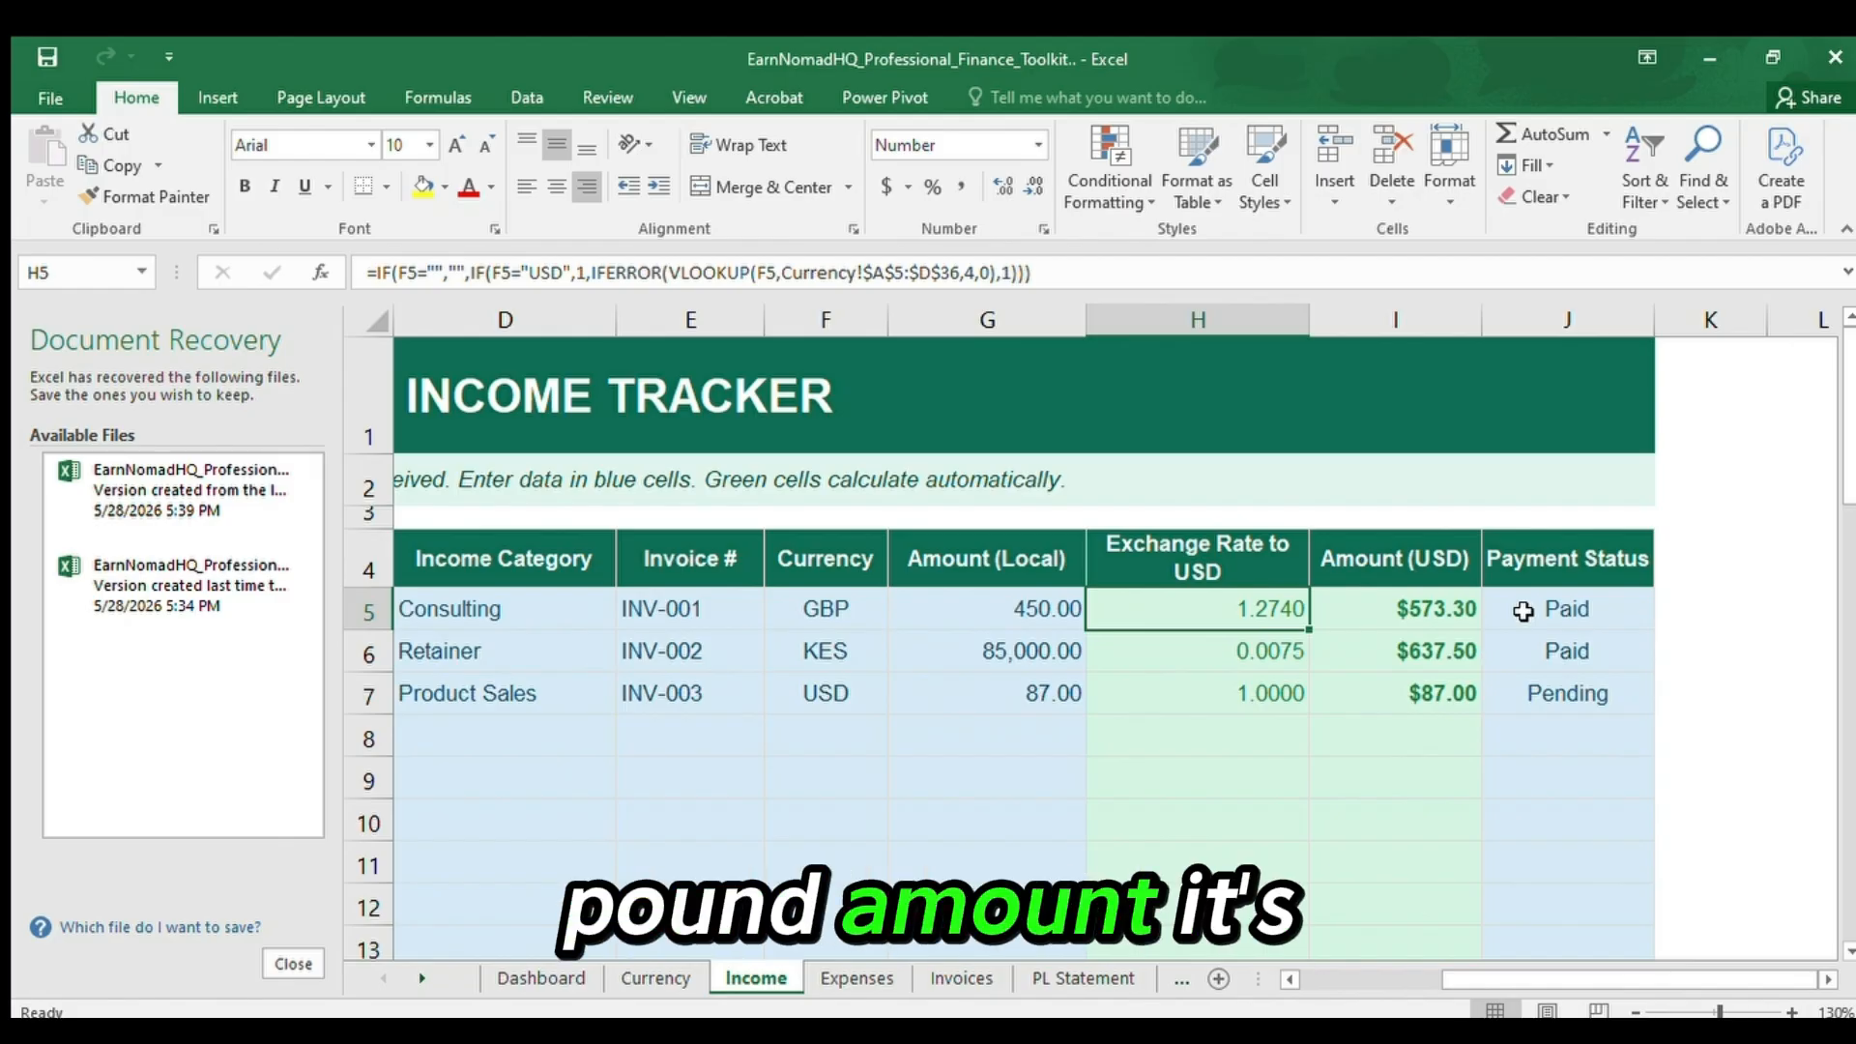
key("Left")
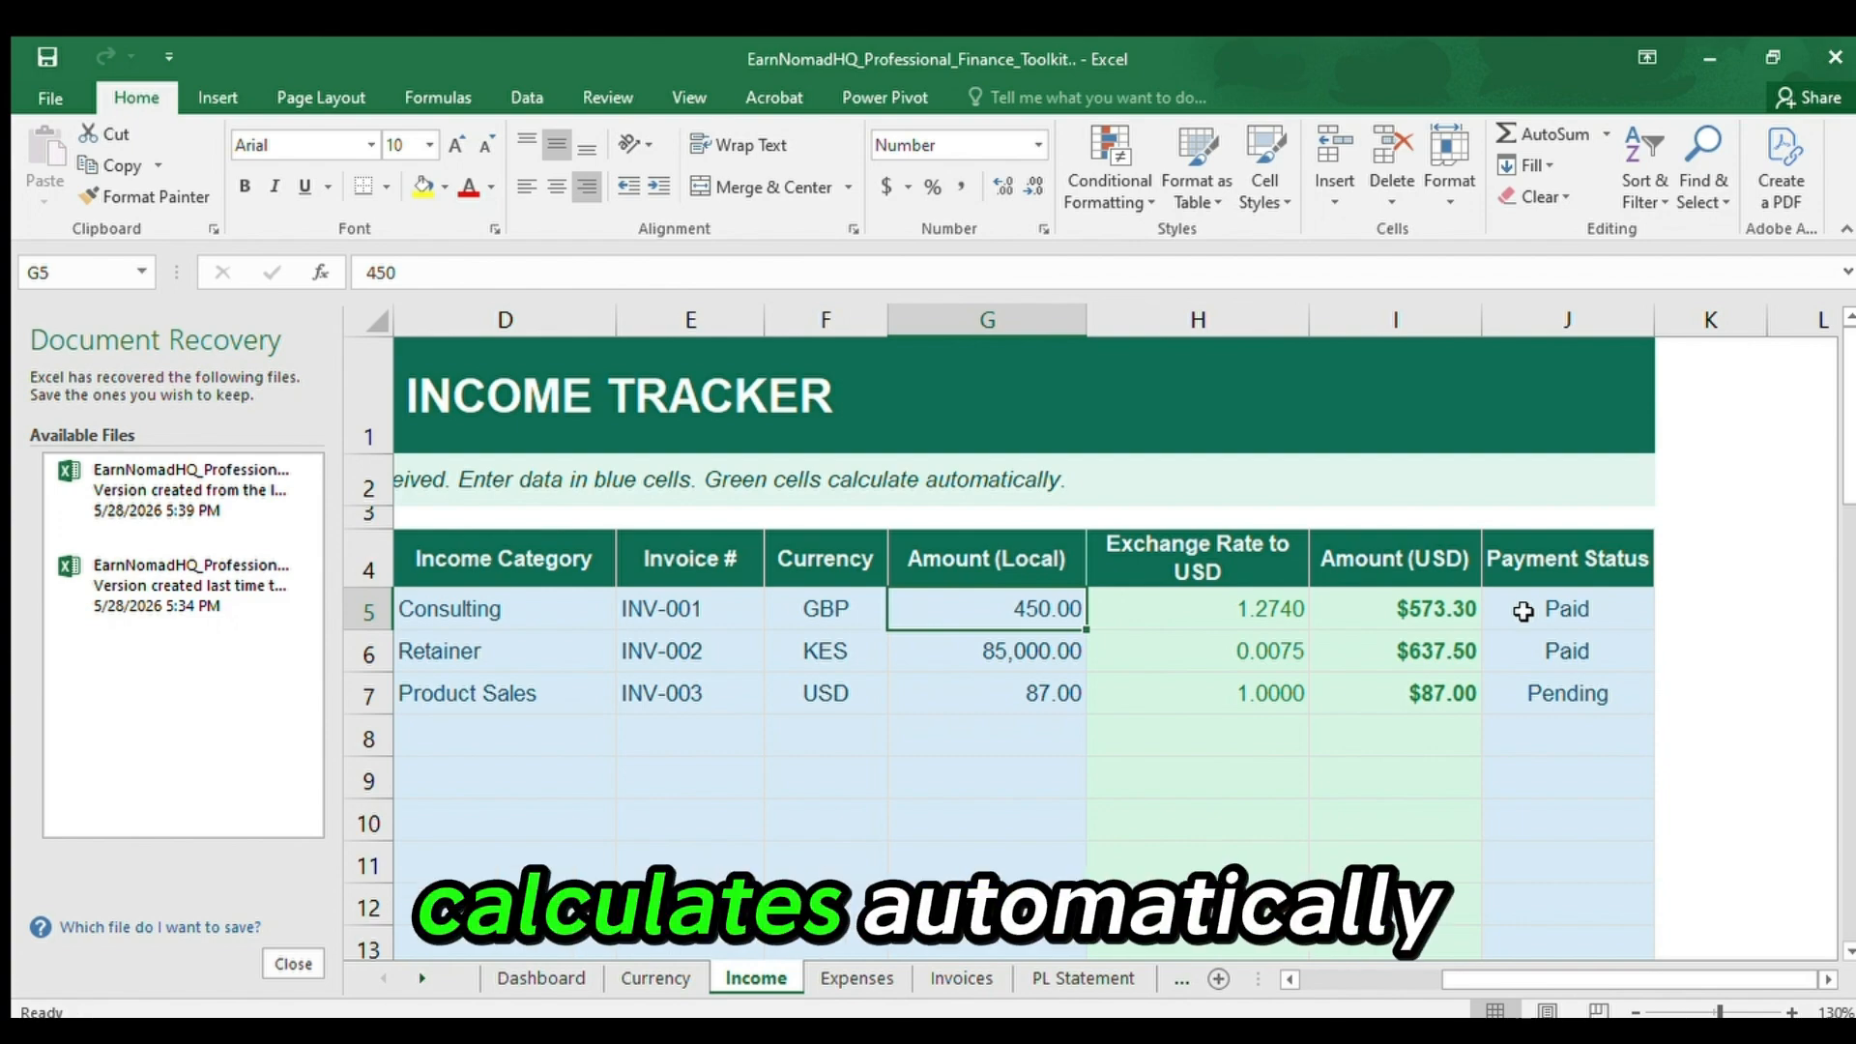
key("Right")
key("Right")
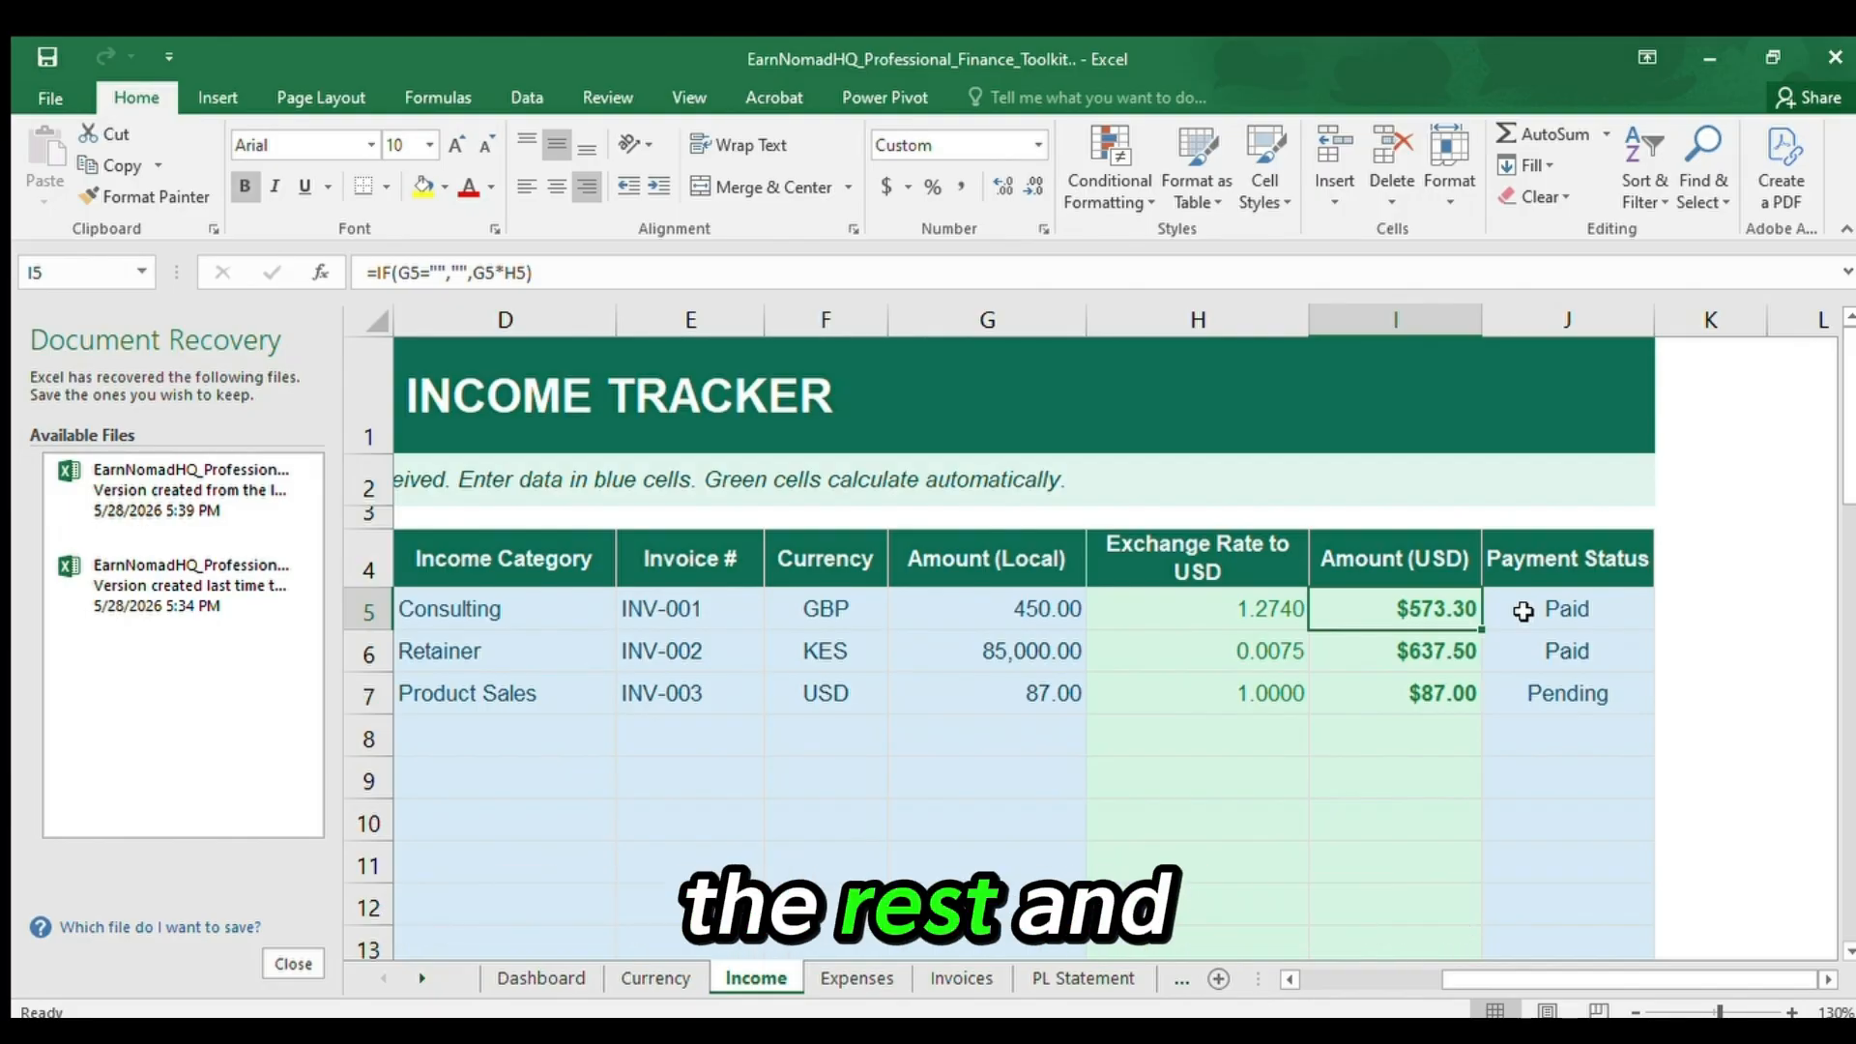
Go down the Amount (USD) column to the total income row and inspect the sum in I35.
key("Down")
key("Down")
key("Down")
key("Down")
key("Down")
key("Down")
key("Down")
key("Down")
key("Down")
key("Down")
key("Down")
key("Down")
key("Down")
key("Down")
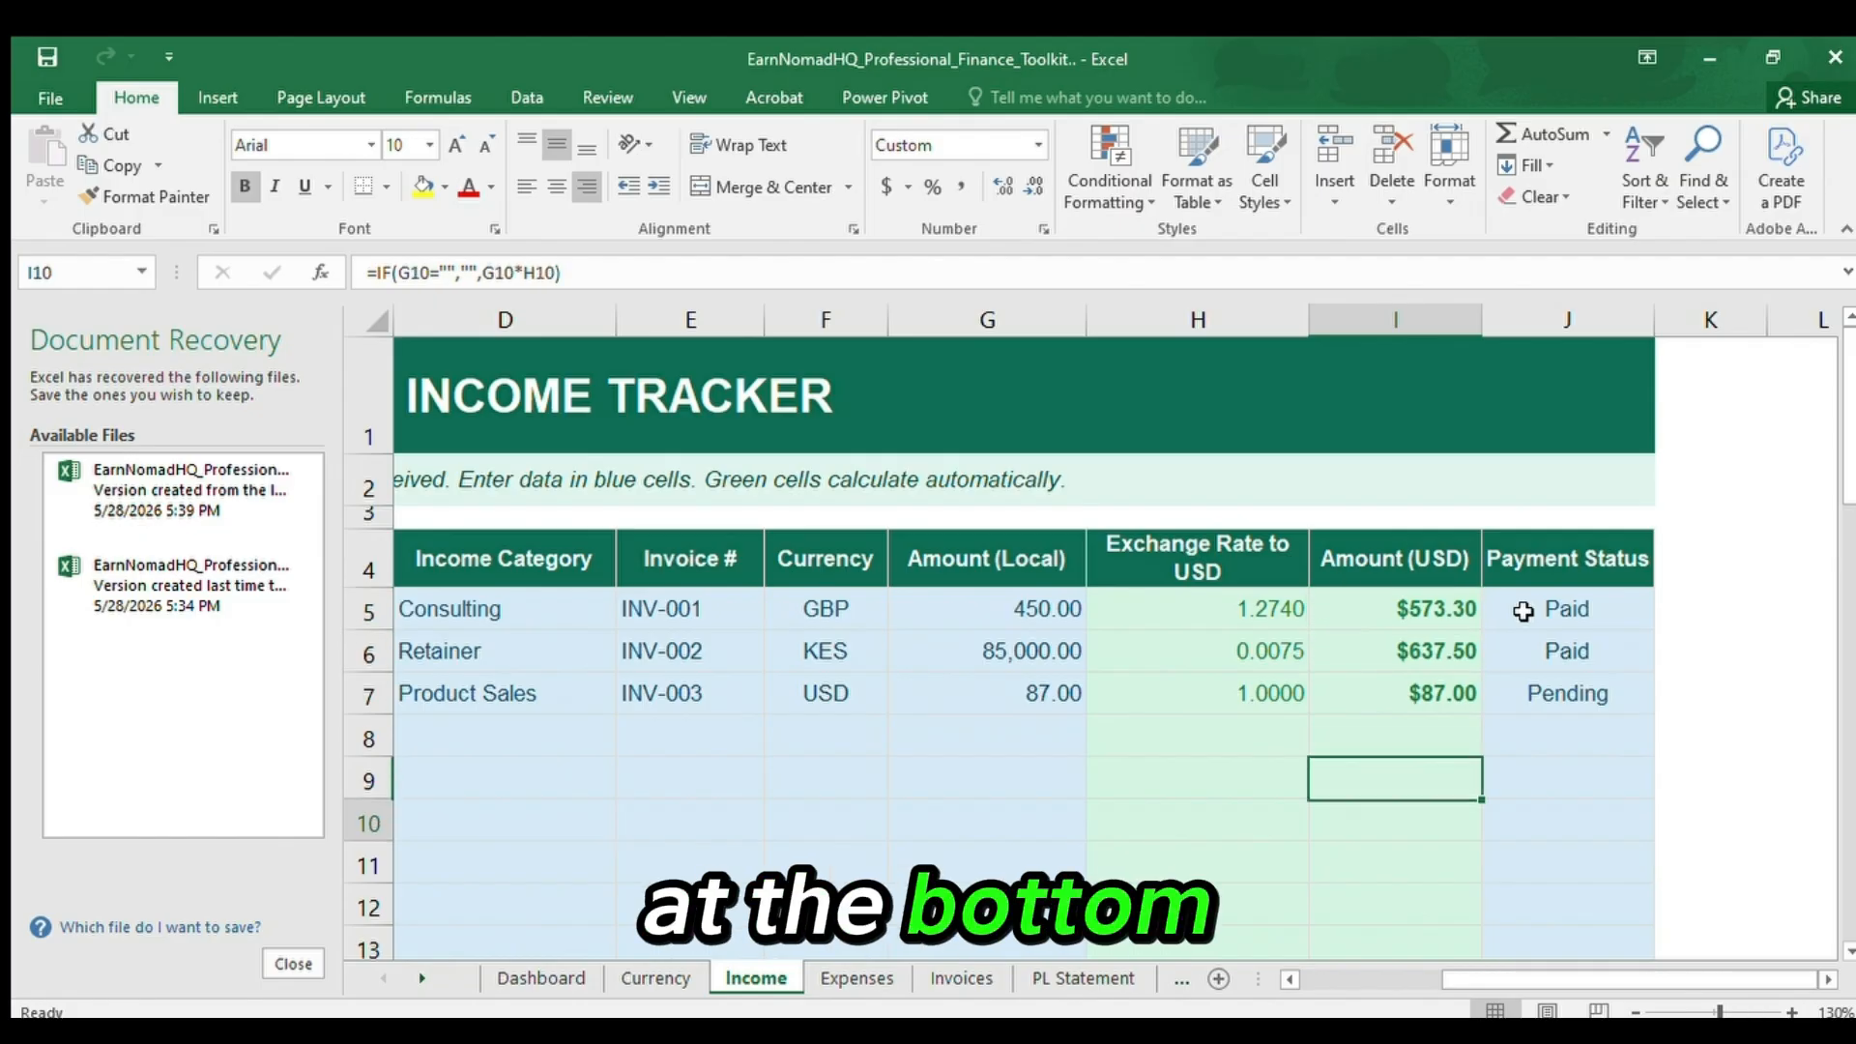
key("Down")
key("Down")
key("Down")
key("Down")
key("Down")
key("Down")
key("Down")
key("Down")
key("Down")
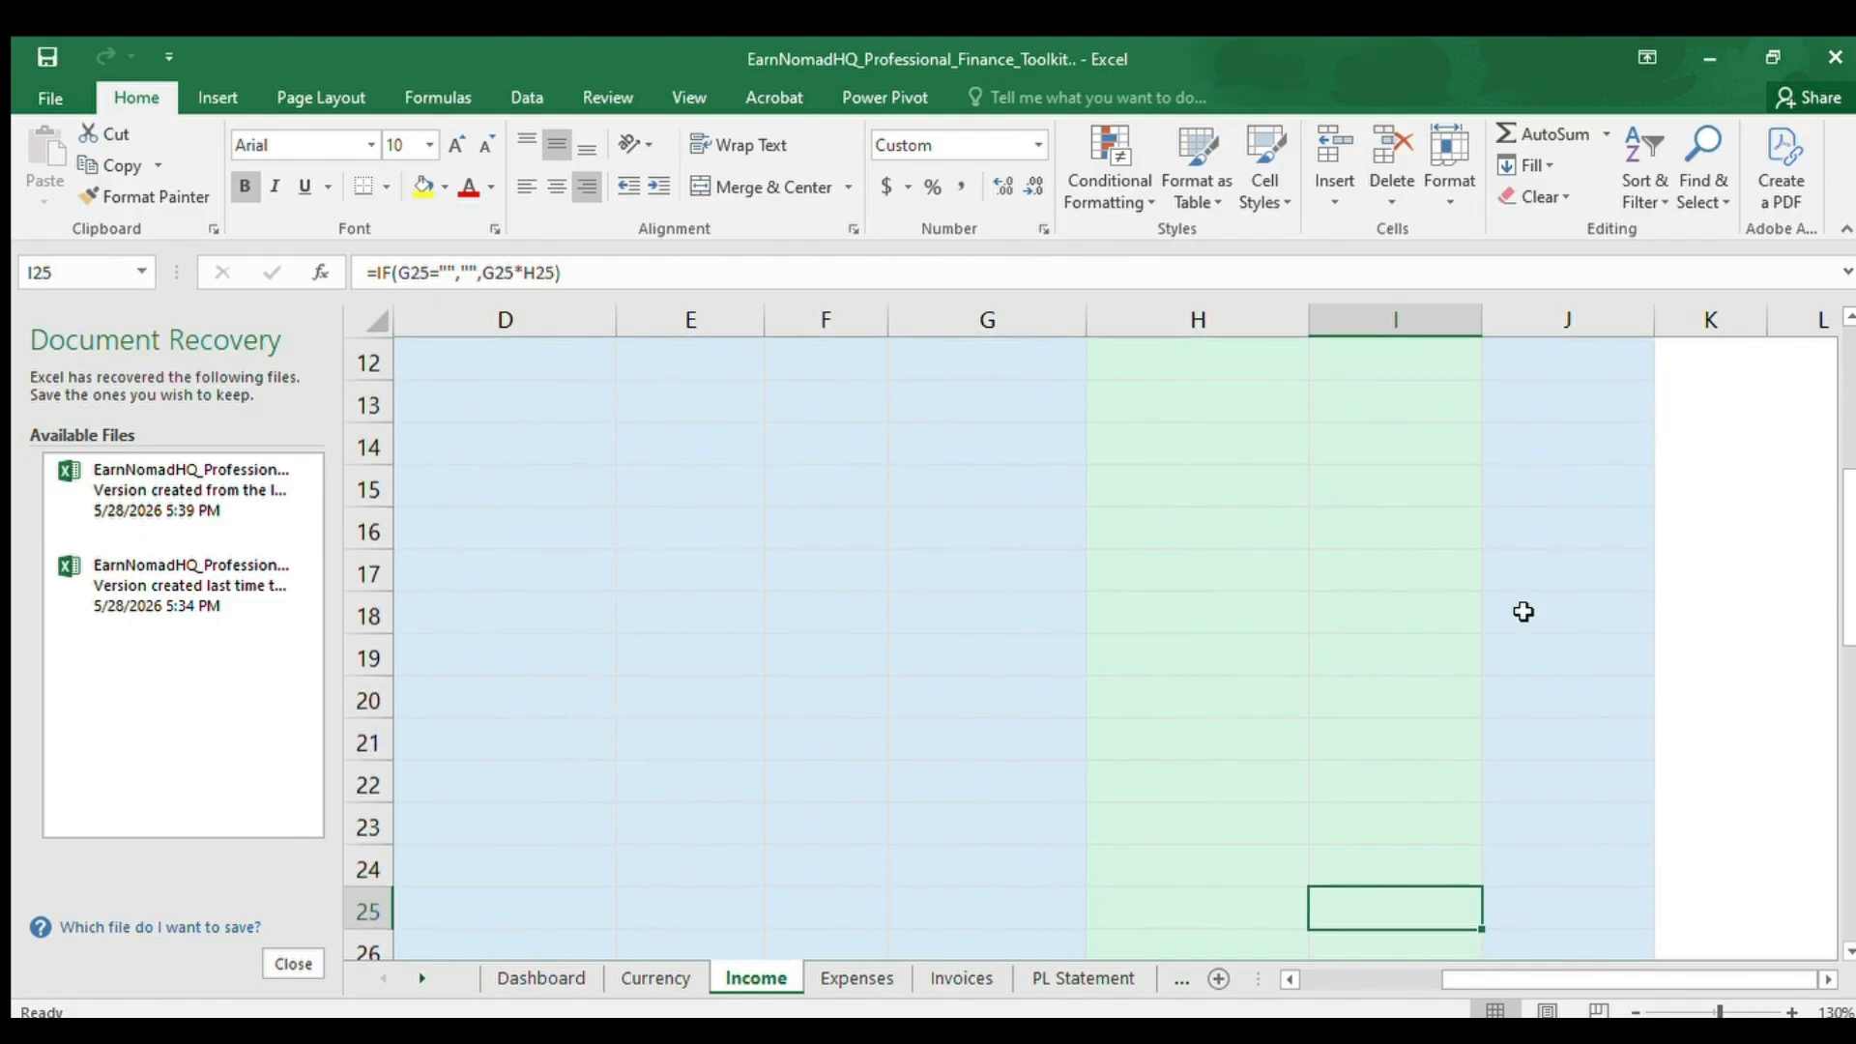
key("Down")
key("Down")
key("Down")
key("Down")
key("Down")
key("Down")
key("Down")
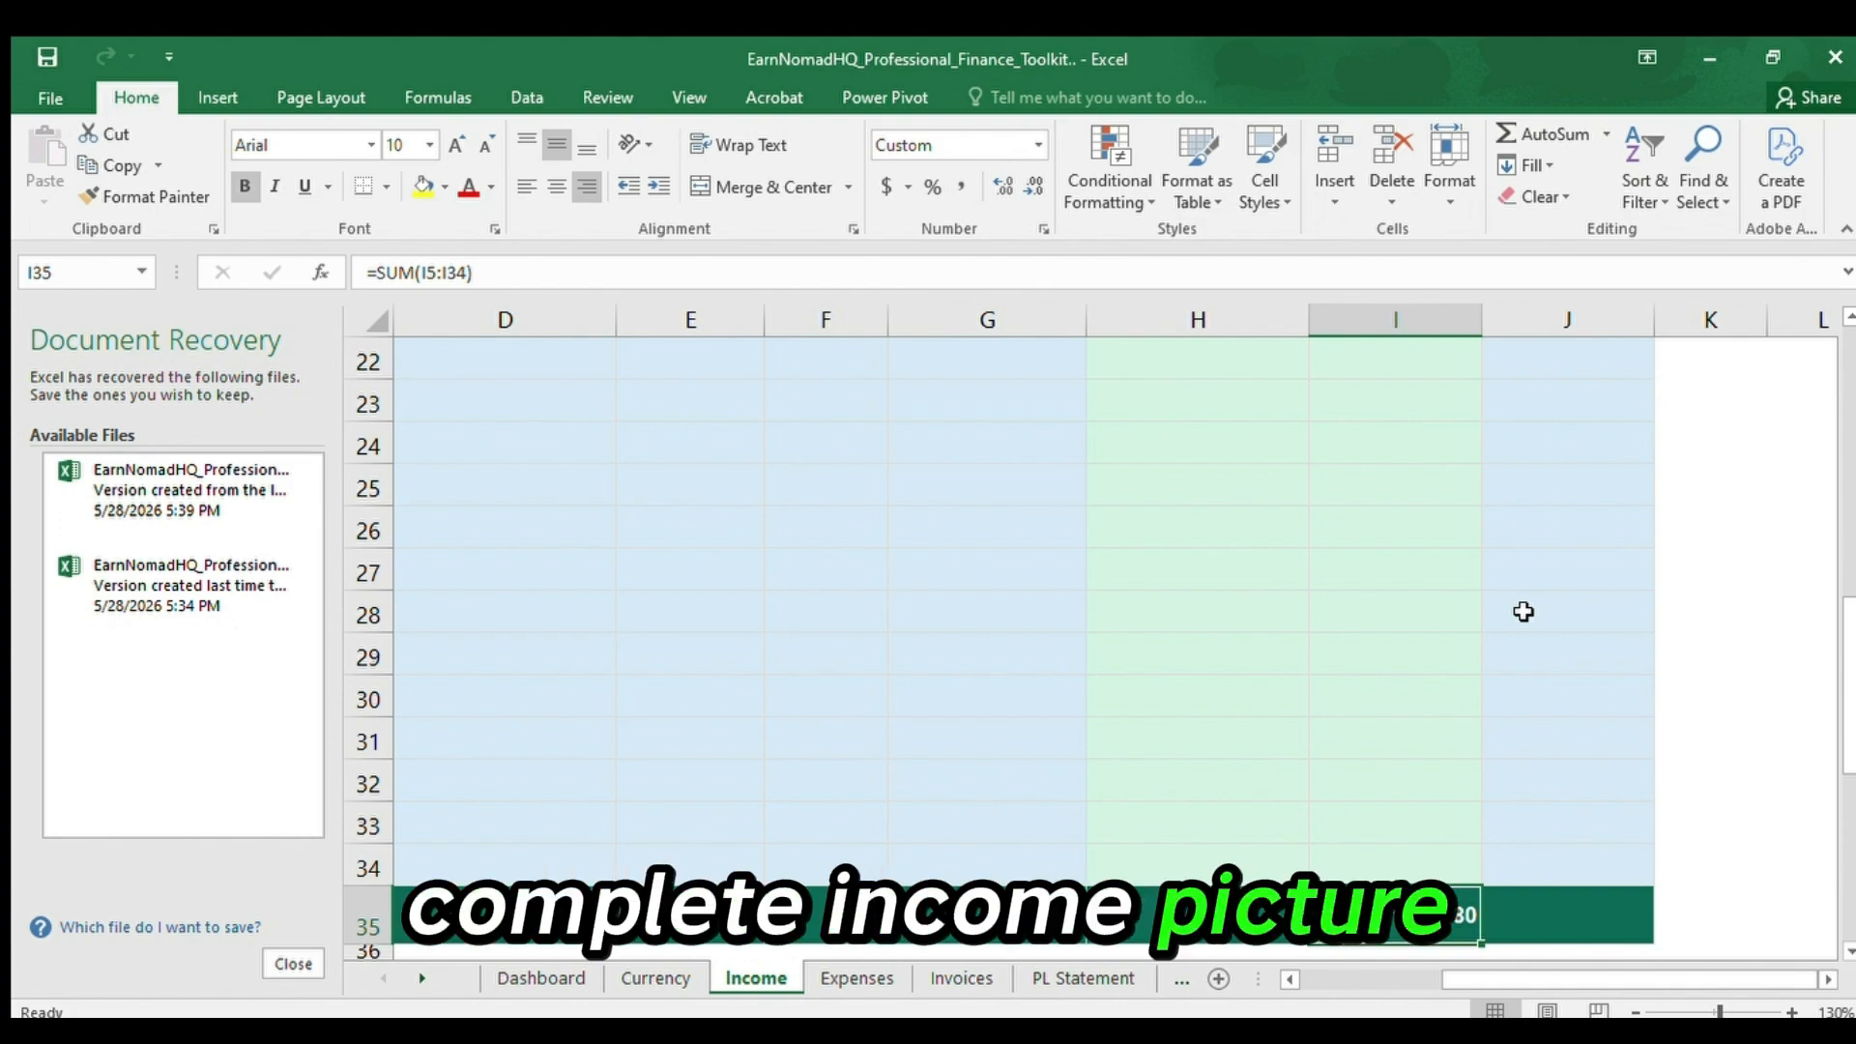
key("Left")
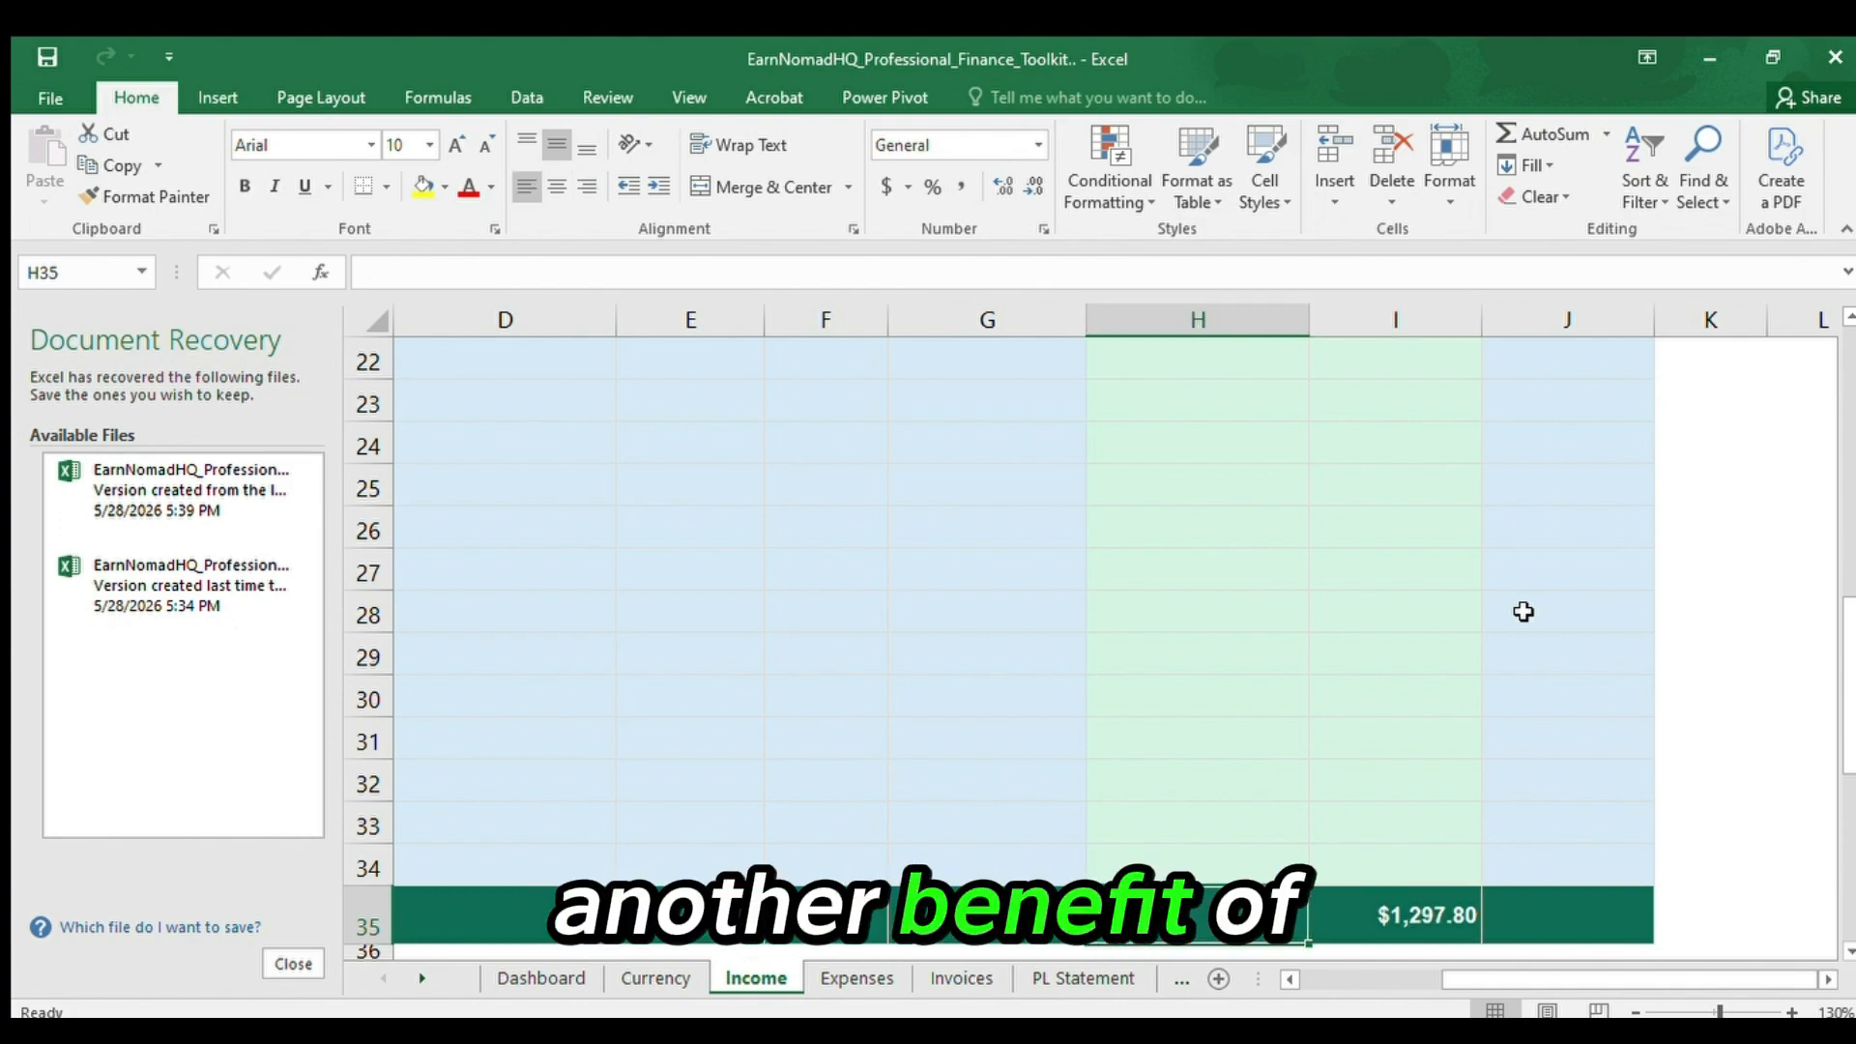
Go to the Category header in A38 of the Income by Category summary below the total income row.
key("Down")
key("Left")
key("Left")
key("Left")
key("Left")
key("Left")
key("Left")
key("Left")
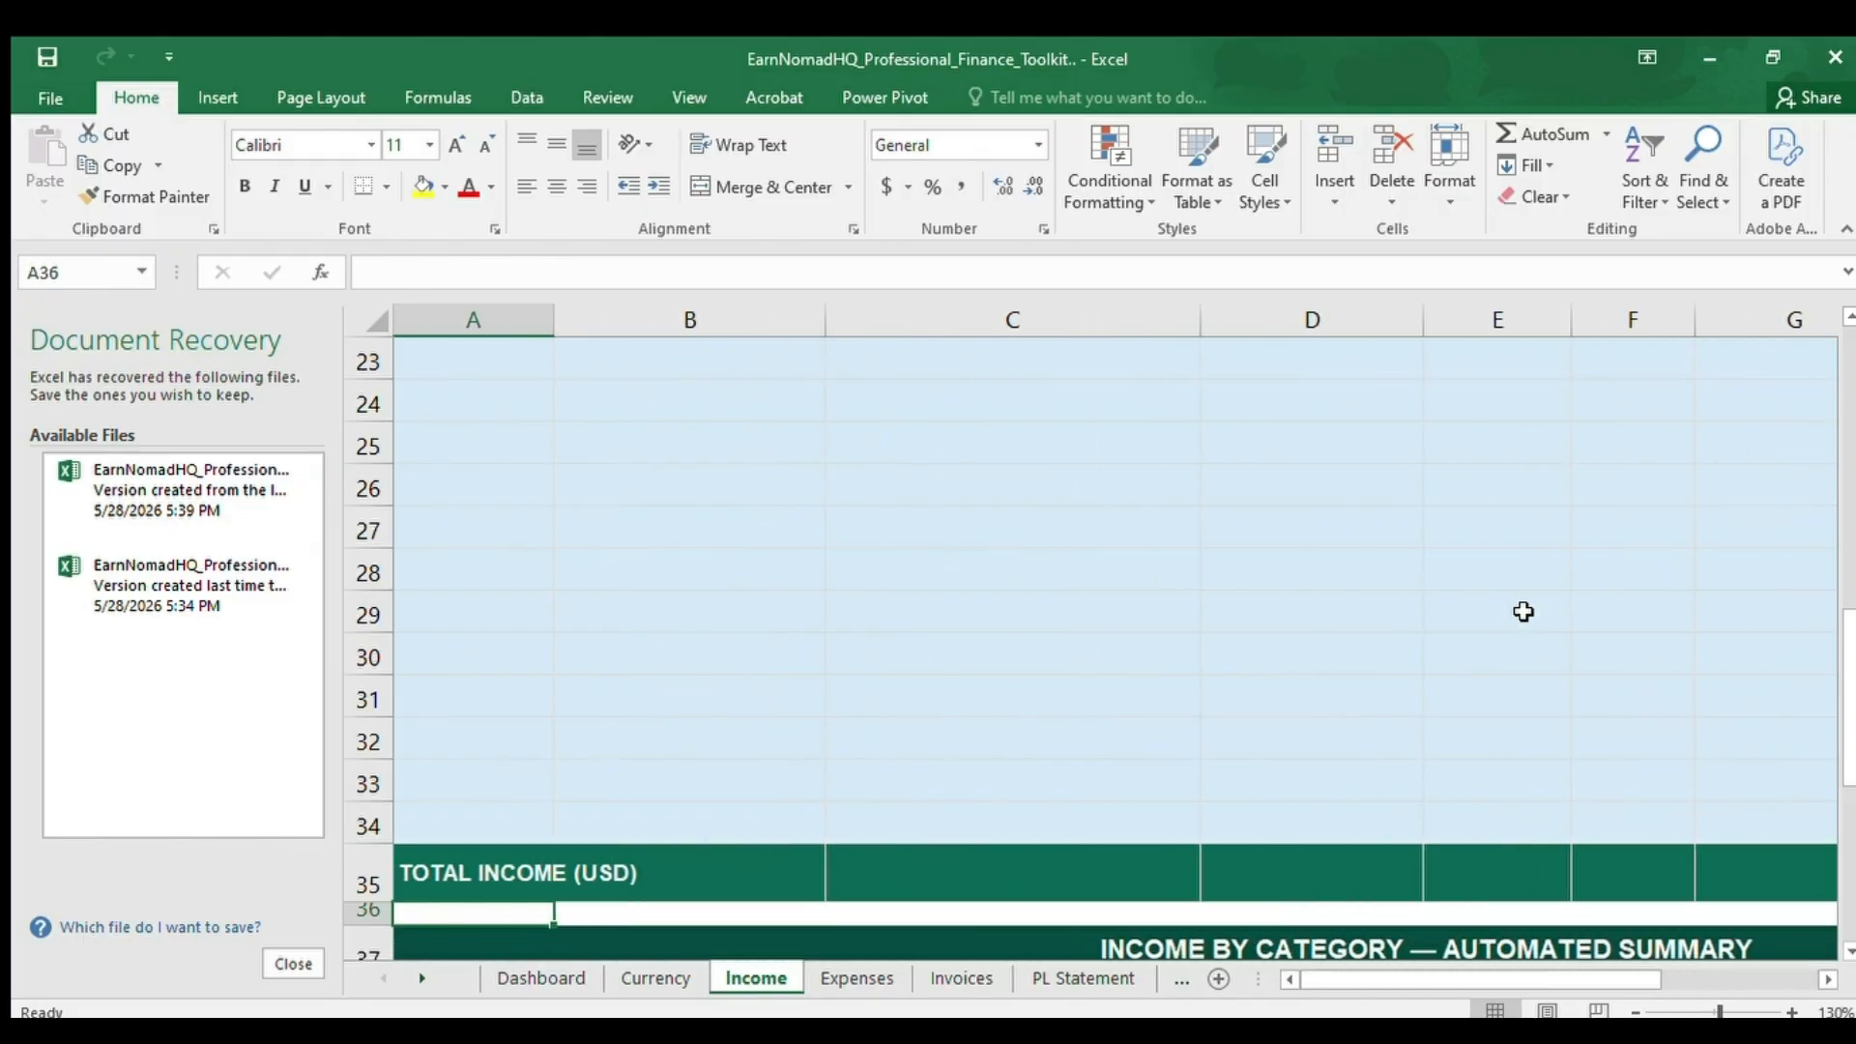
key("Down")
key("Down")
key("Up")
key("Down")
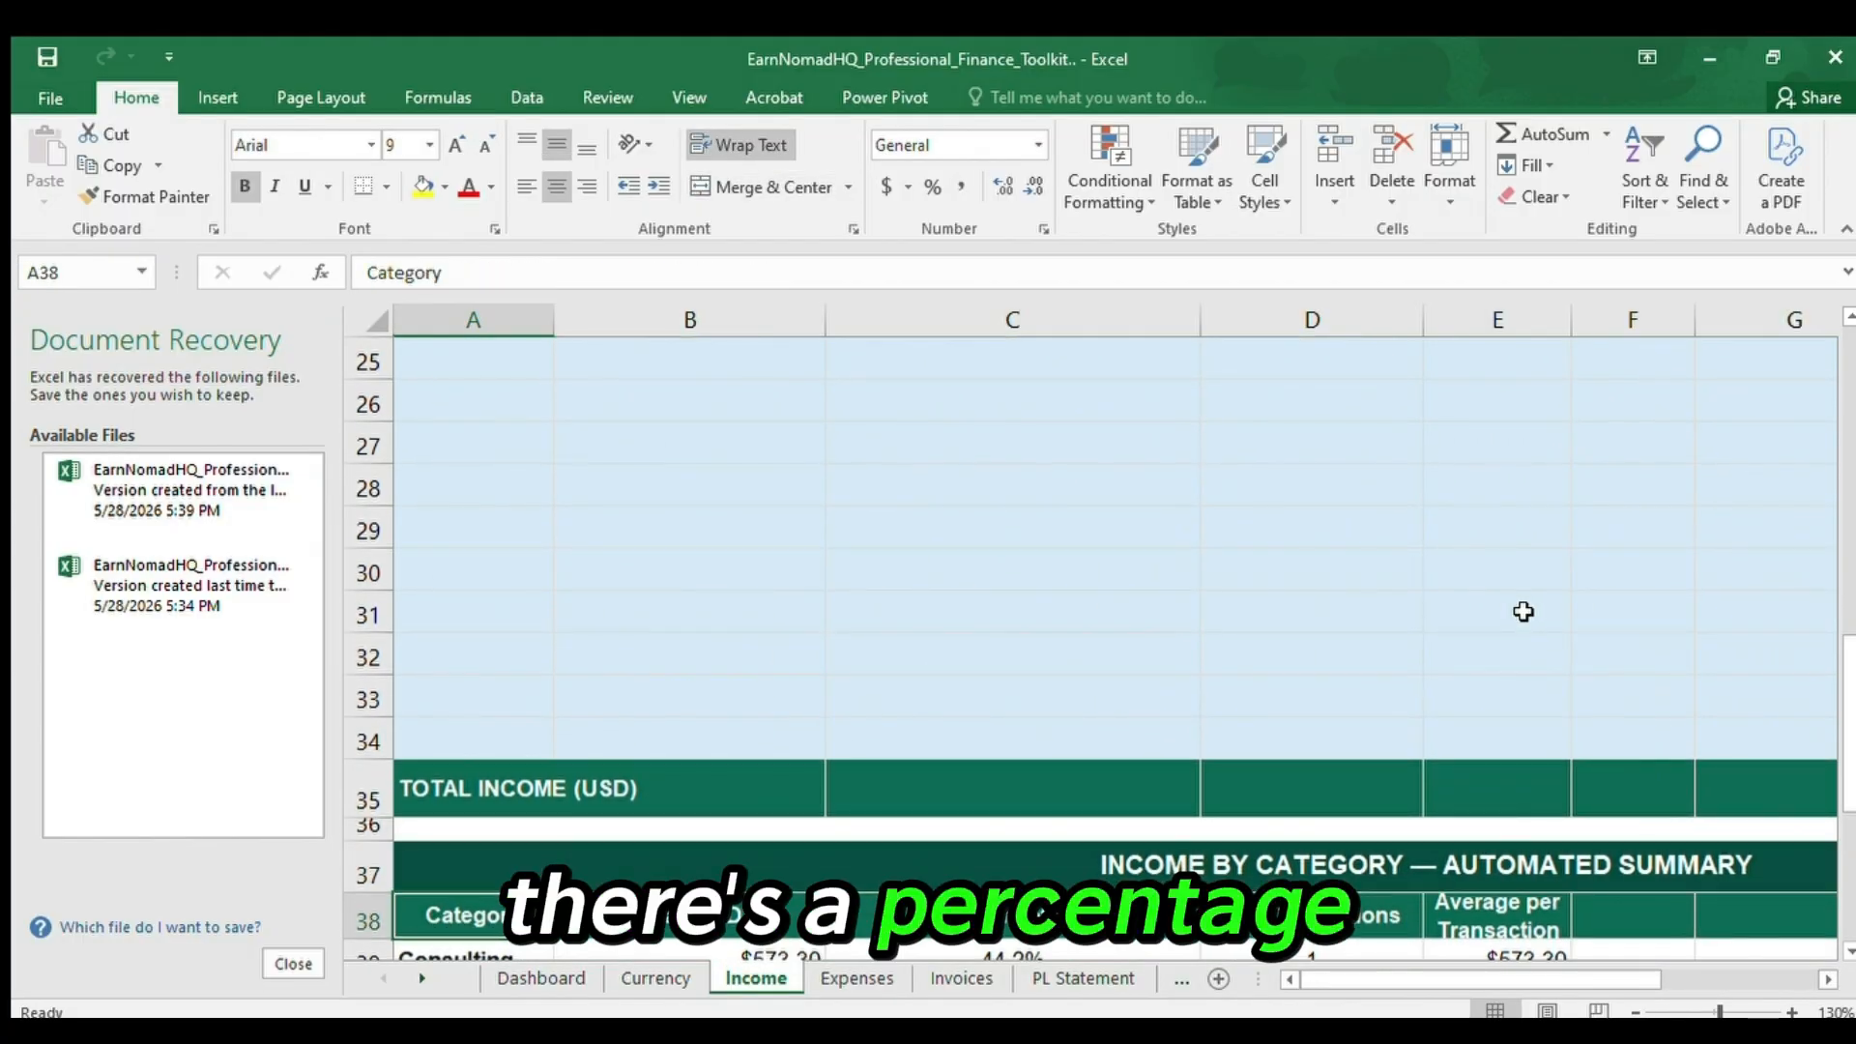
Examine the Consulting category's USD total and percentage of total income in B39 and C39.
key("Up")
key("Down")
key("Down")
key("Down")
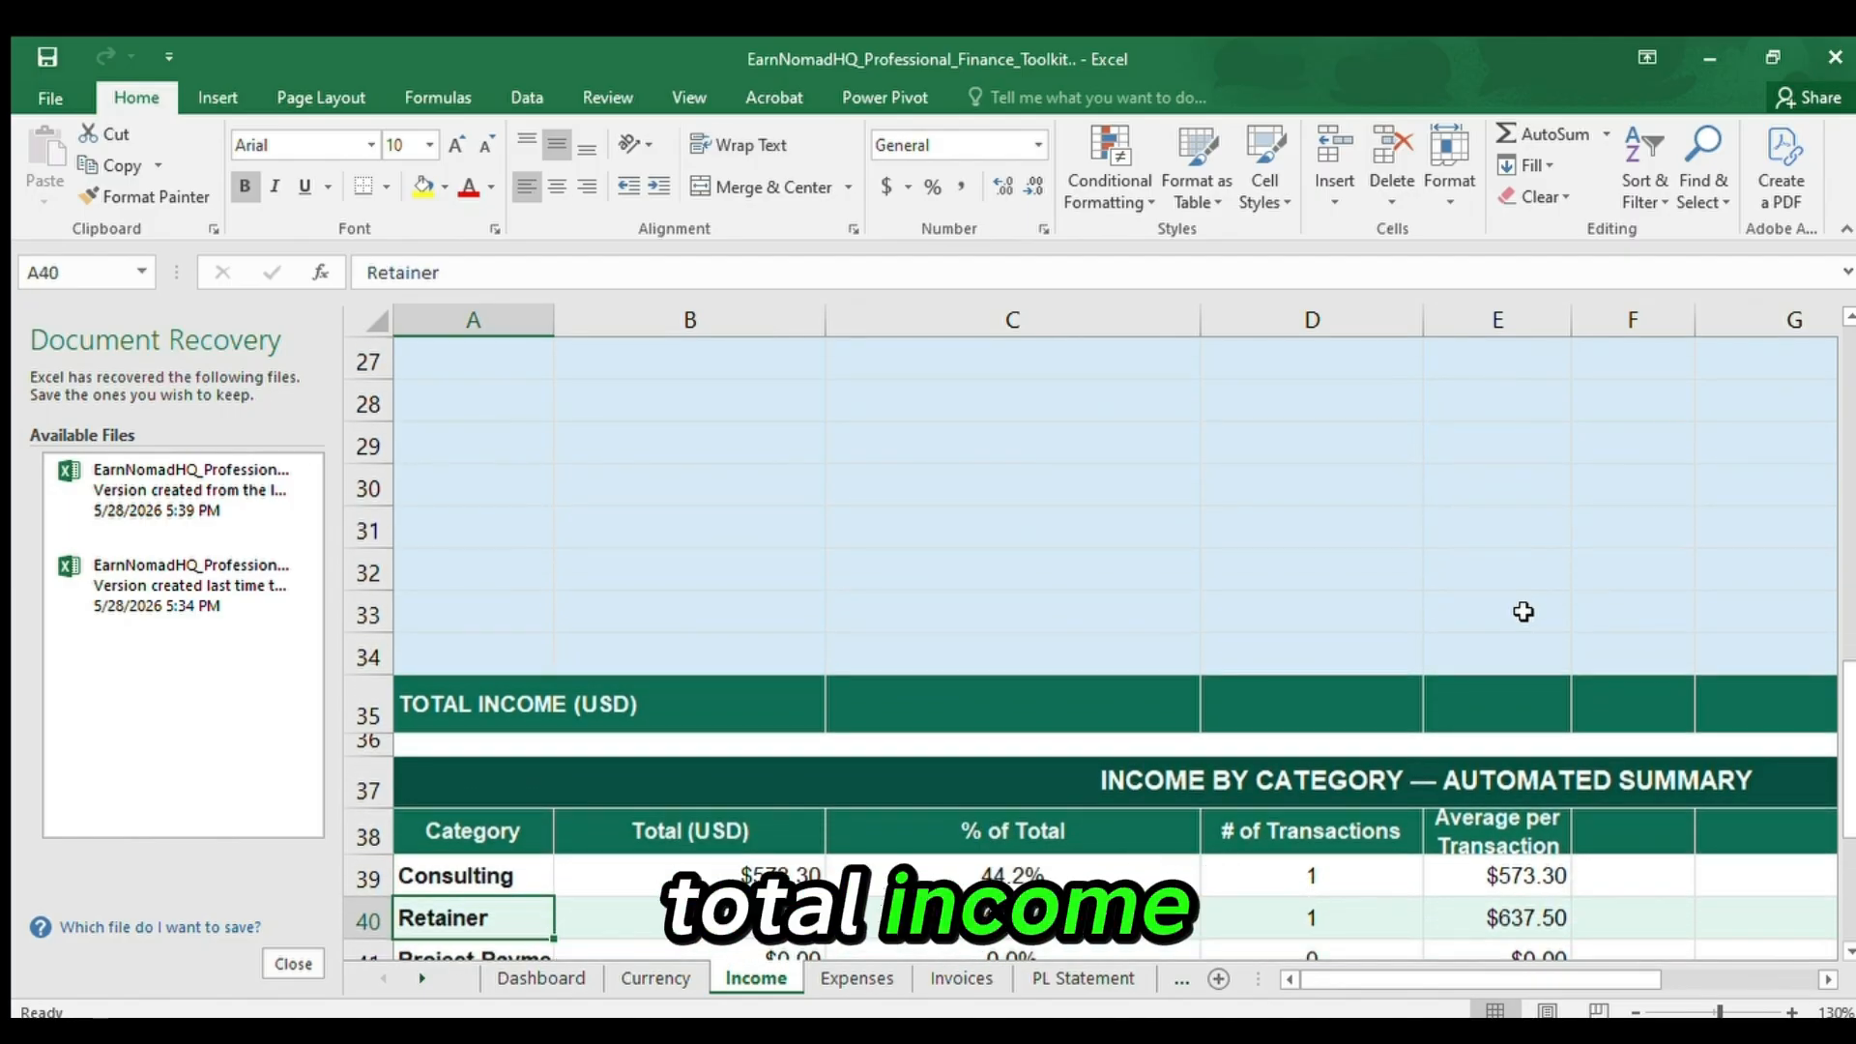
key("Up")
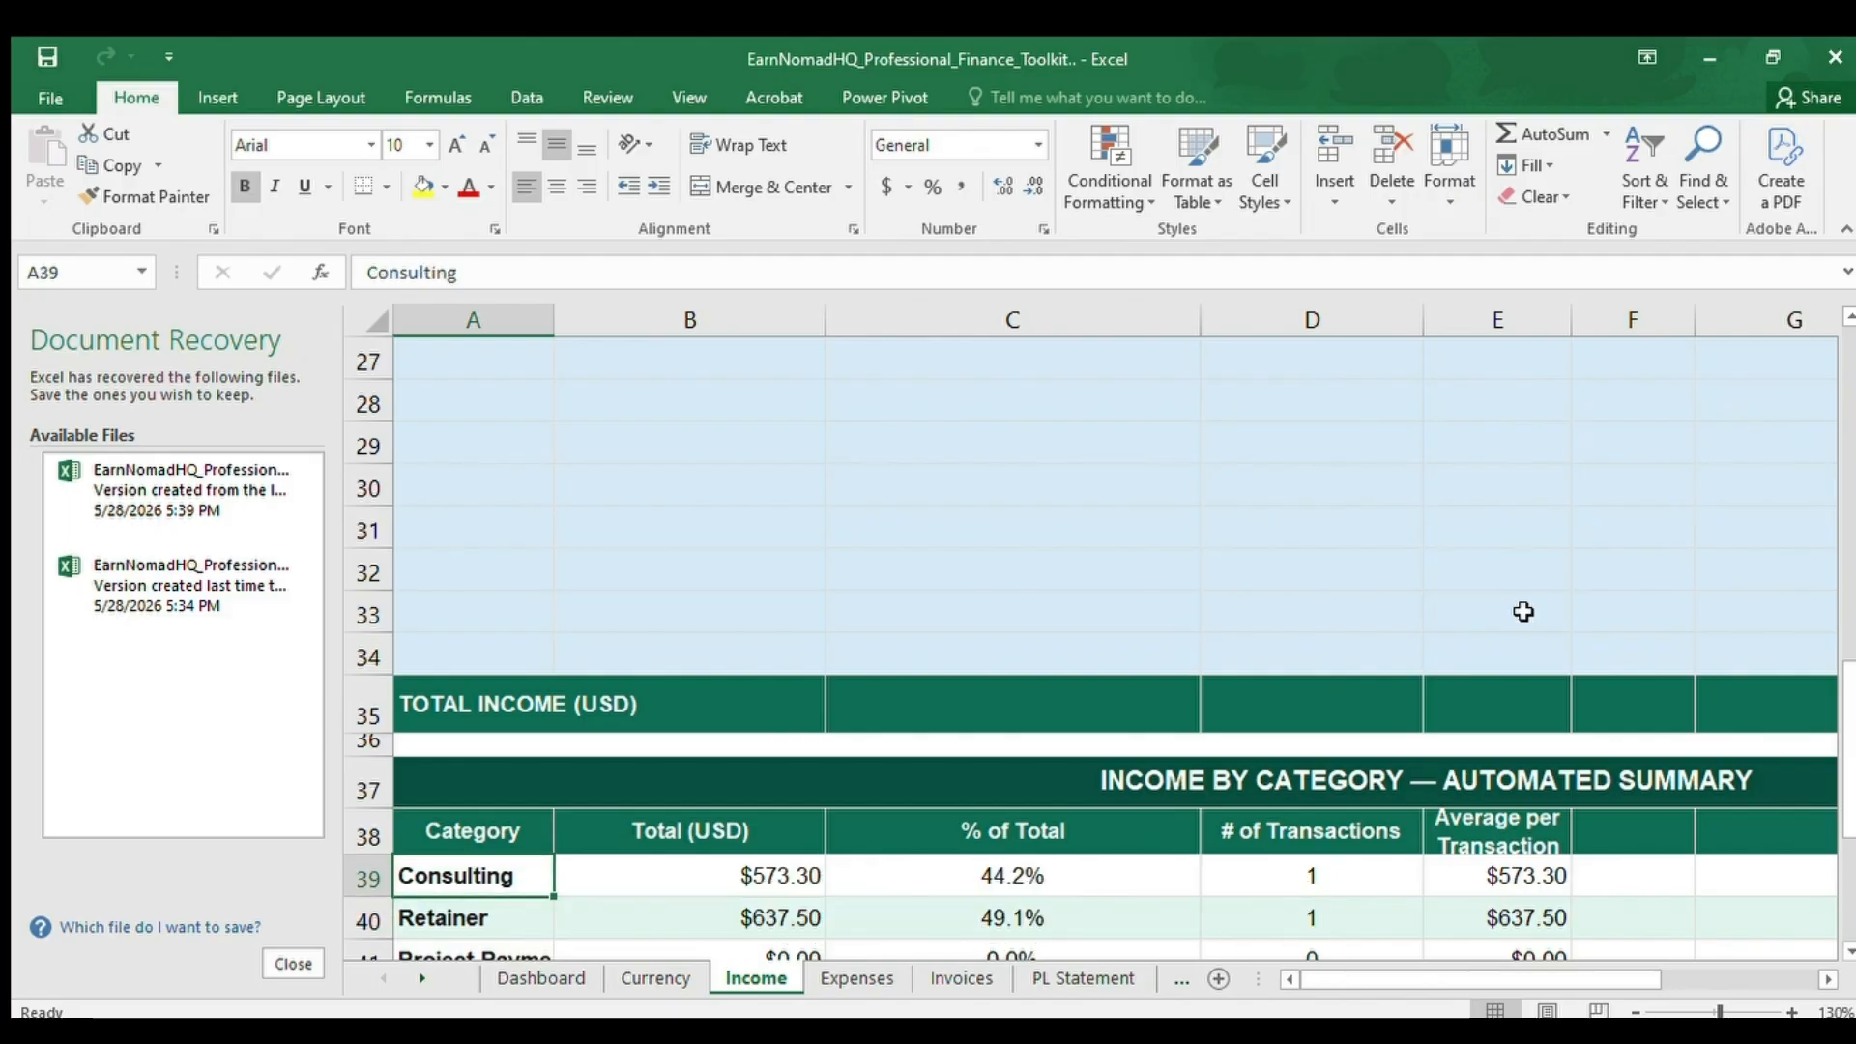
key("Right")
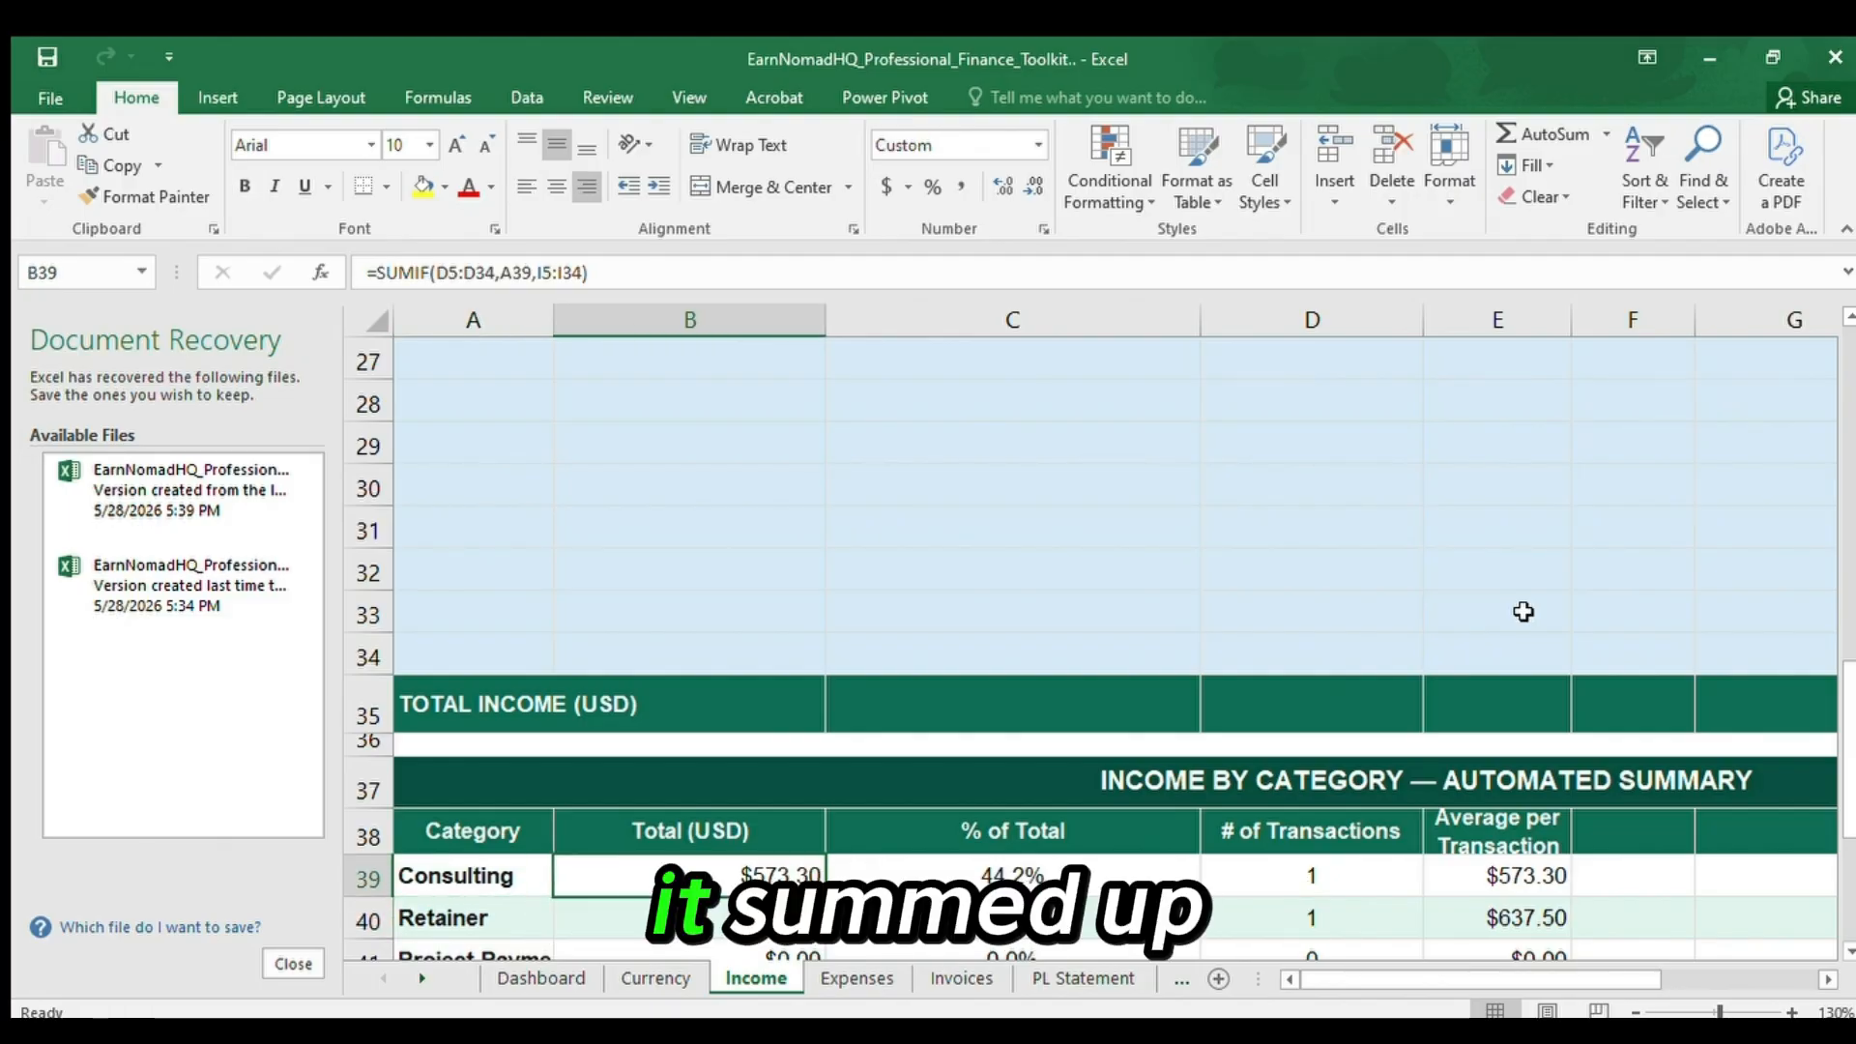
key("Right")
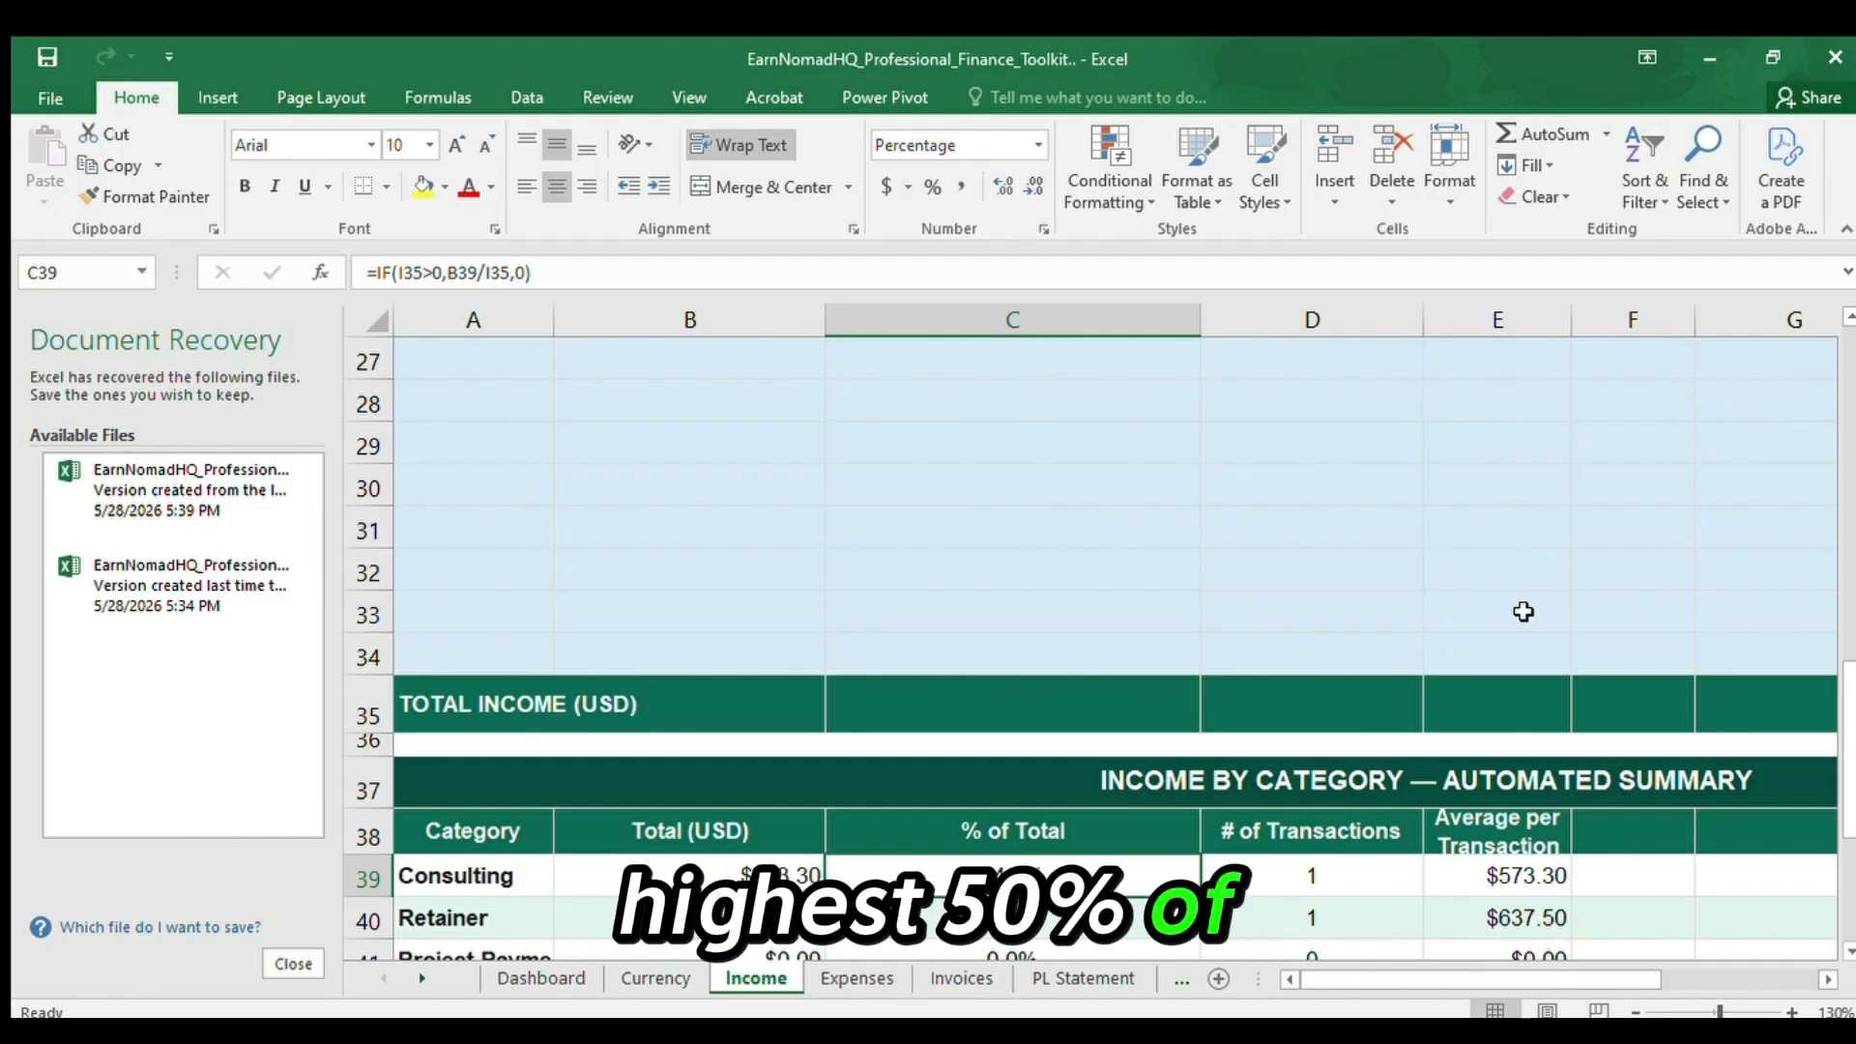
Compare the % of Total figures down column C through the Product Sales and Affiliate rows.
key("Down")
key("Down")
key("Down")
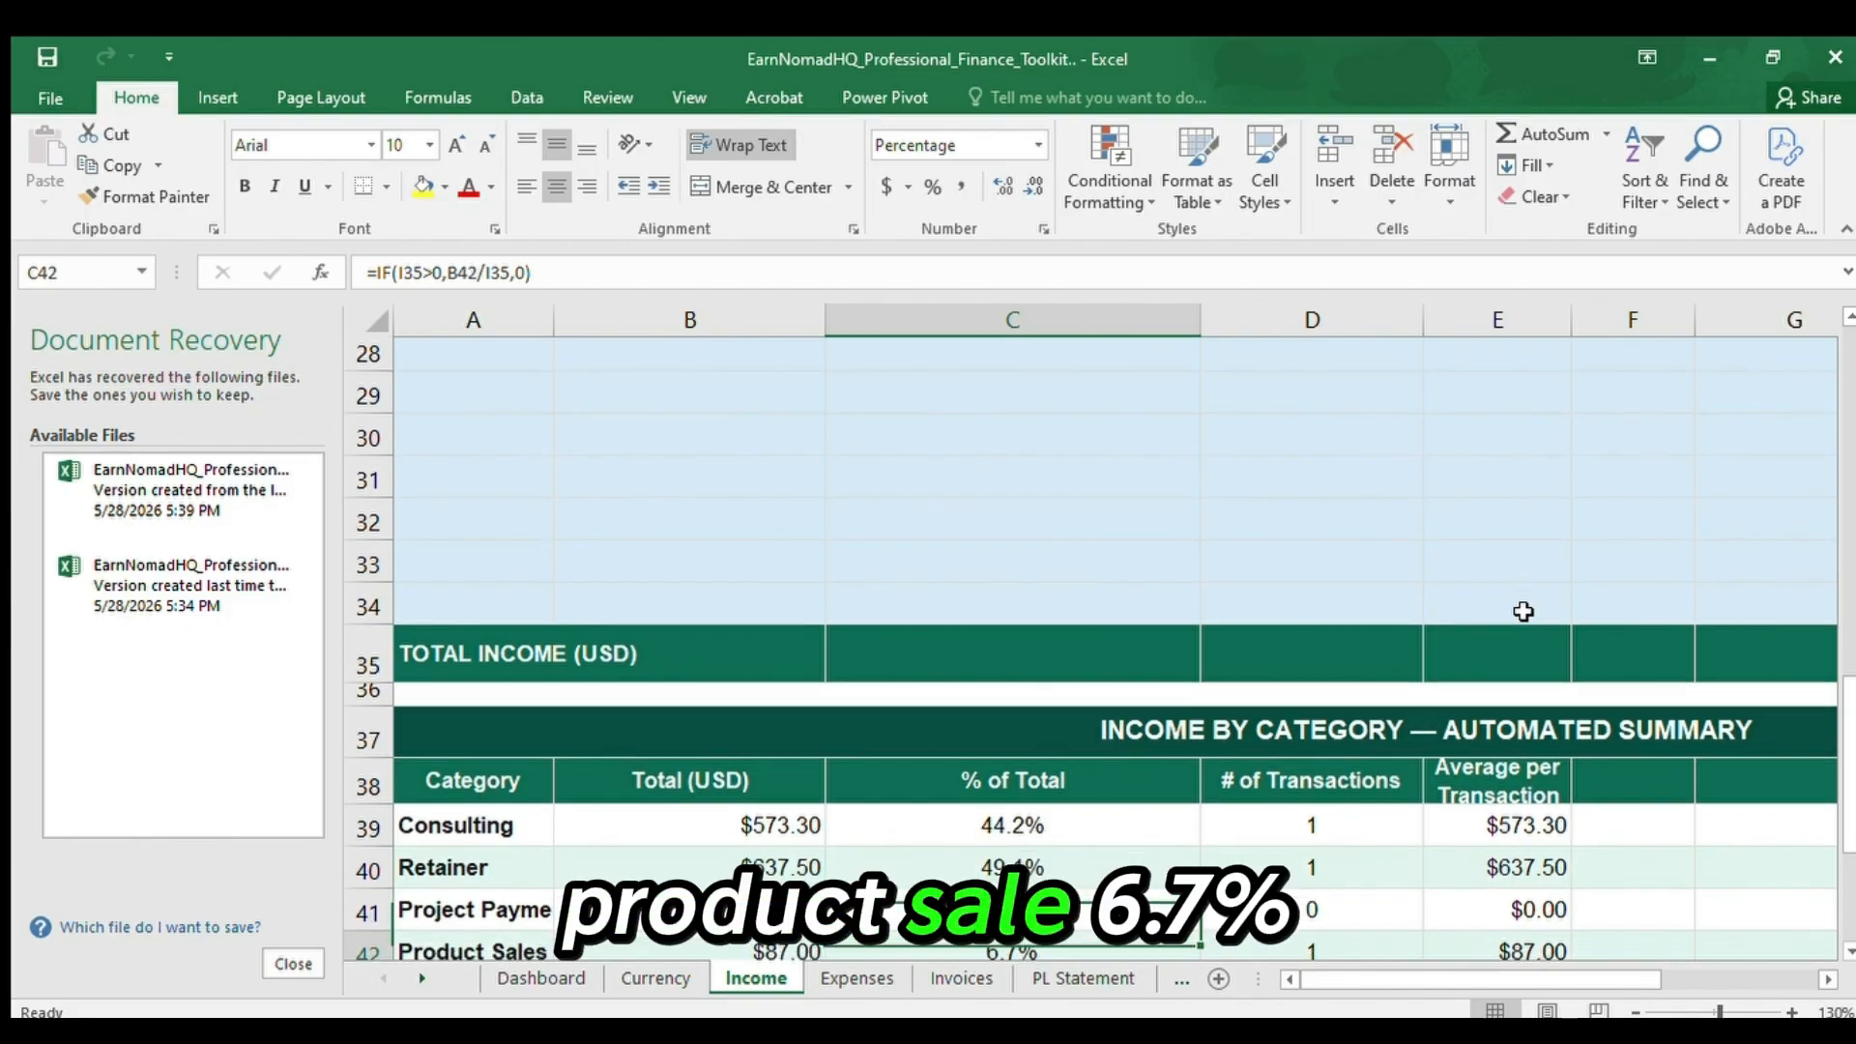
key("Down")
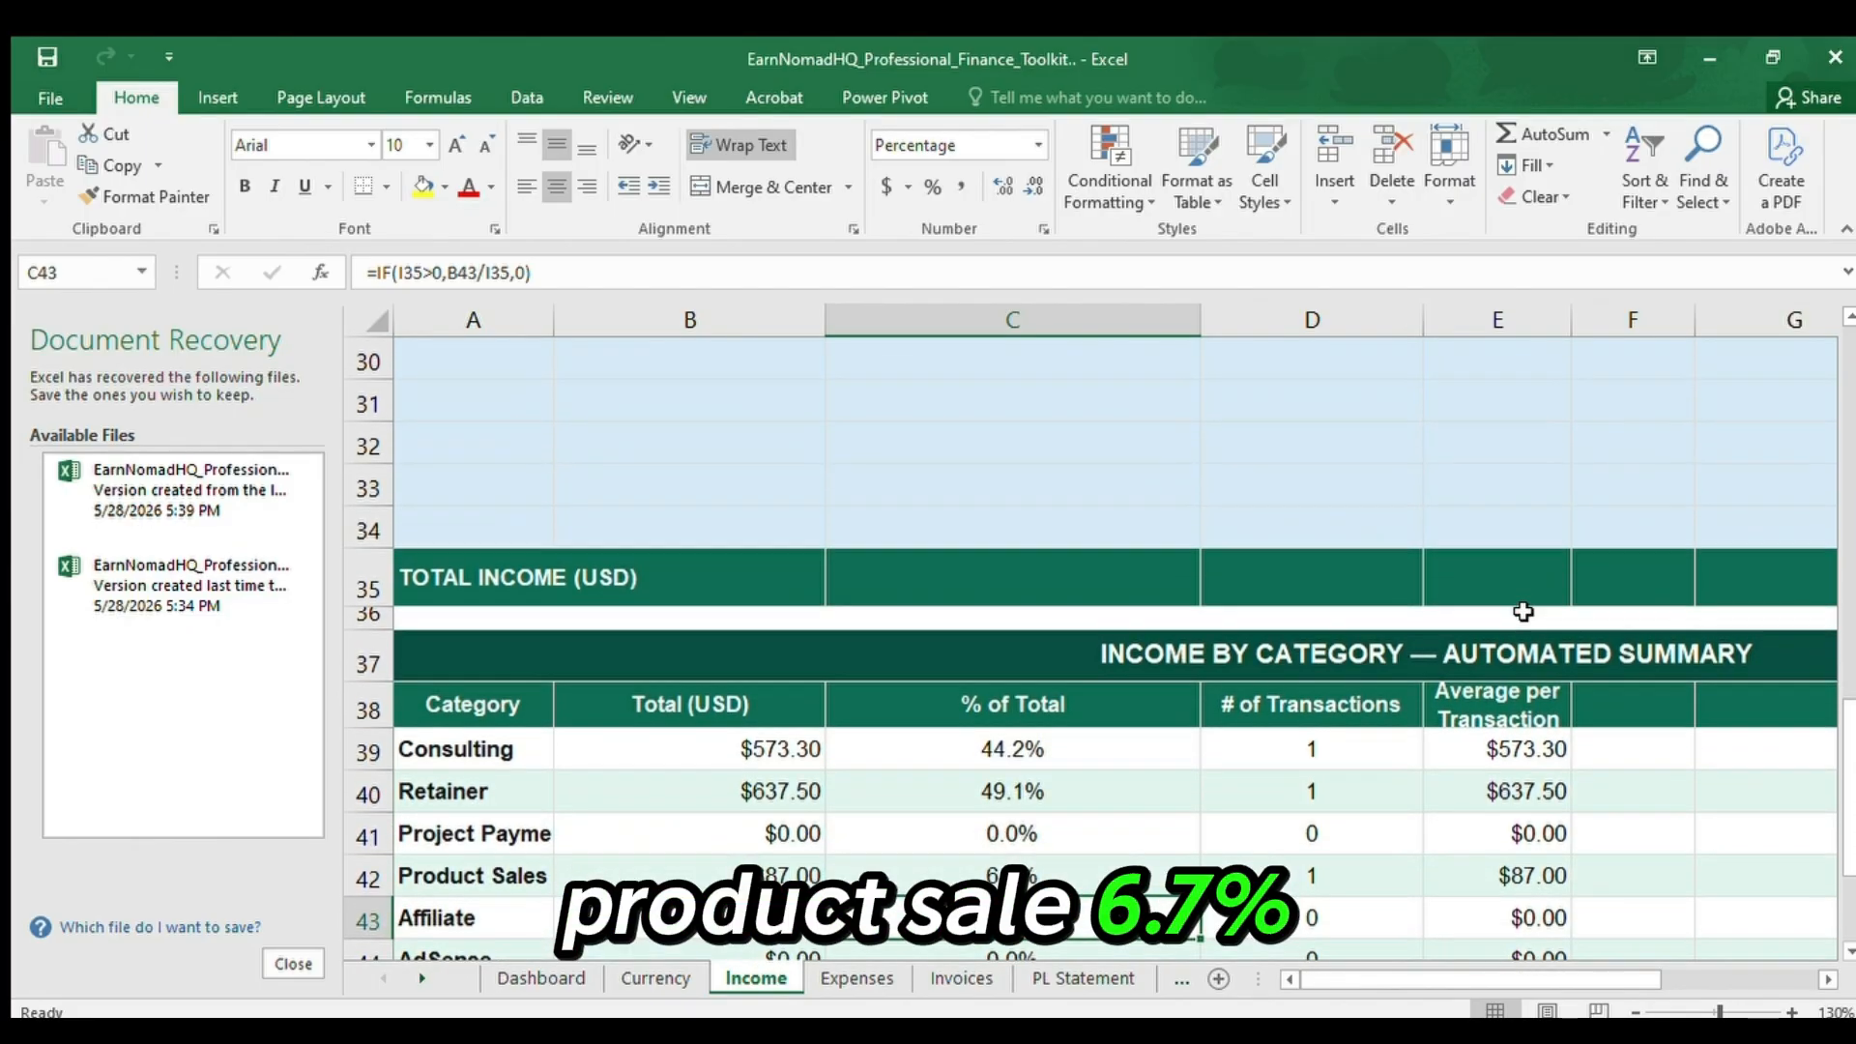
key("Up")
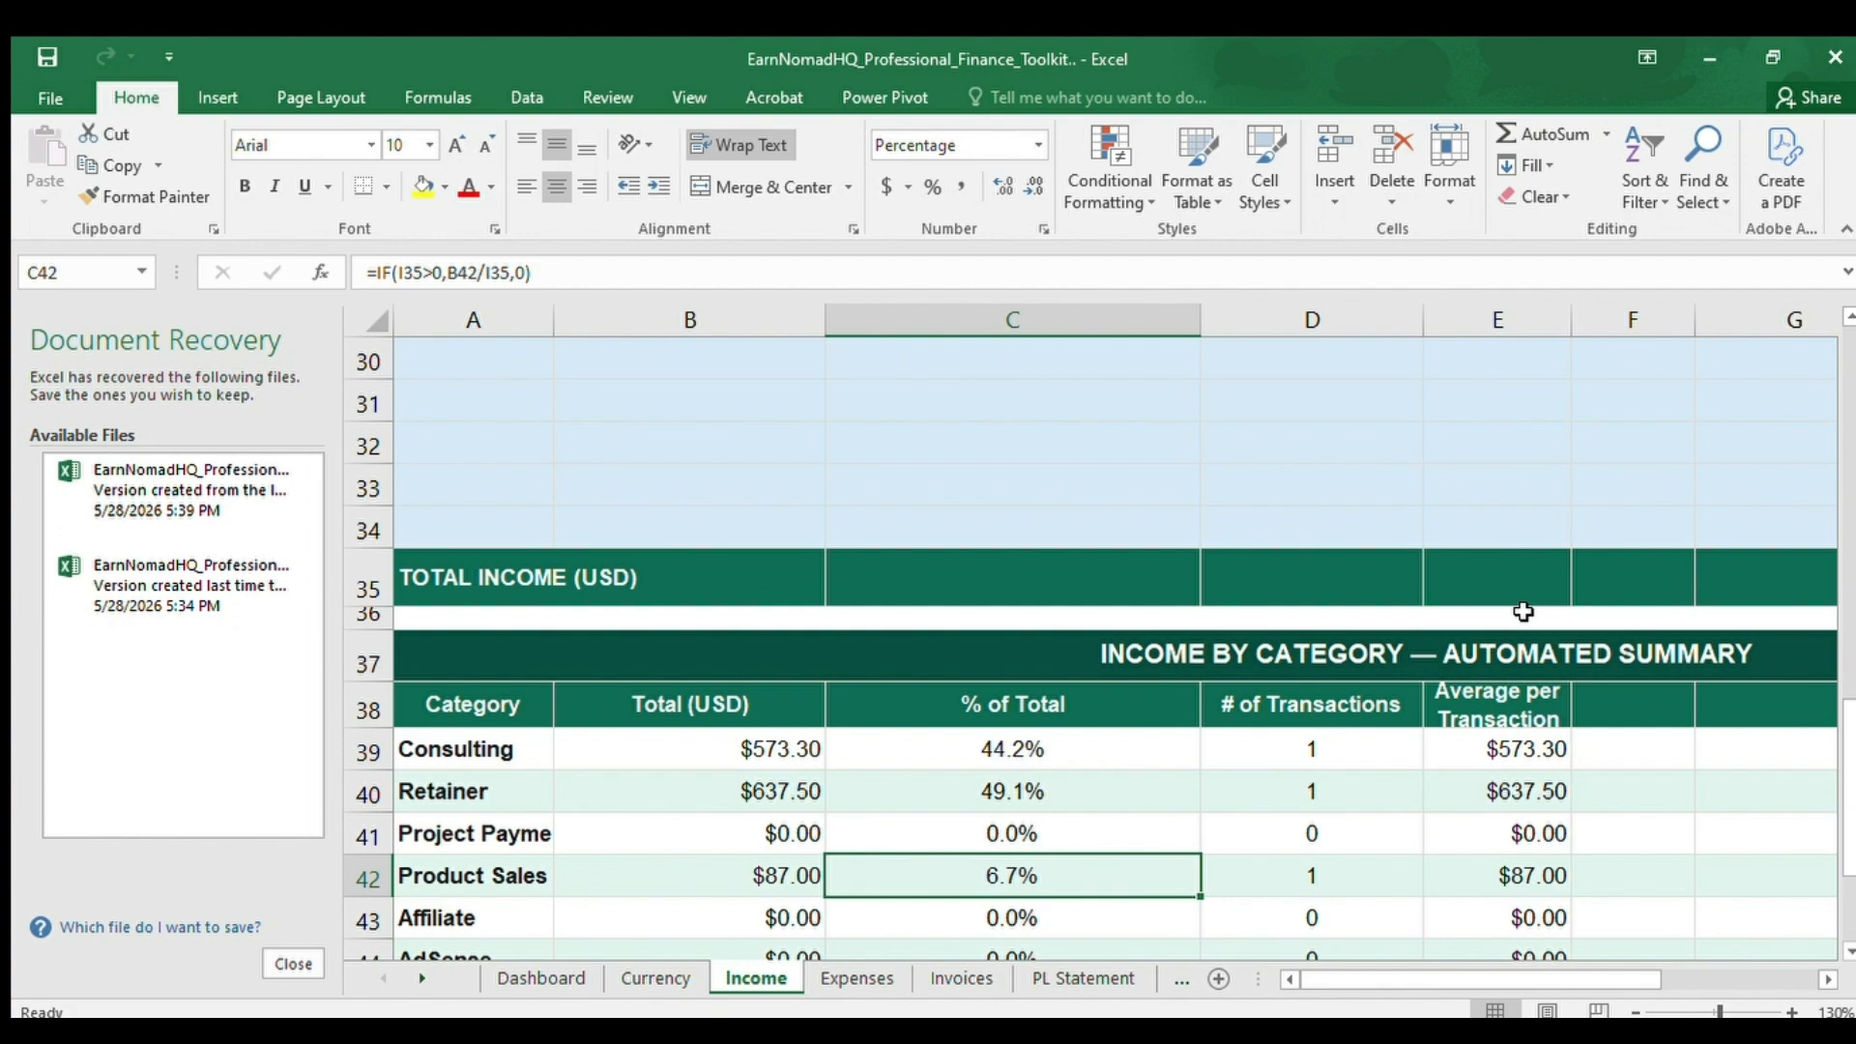
key("Down")
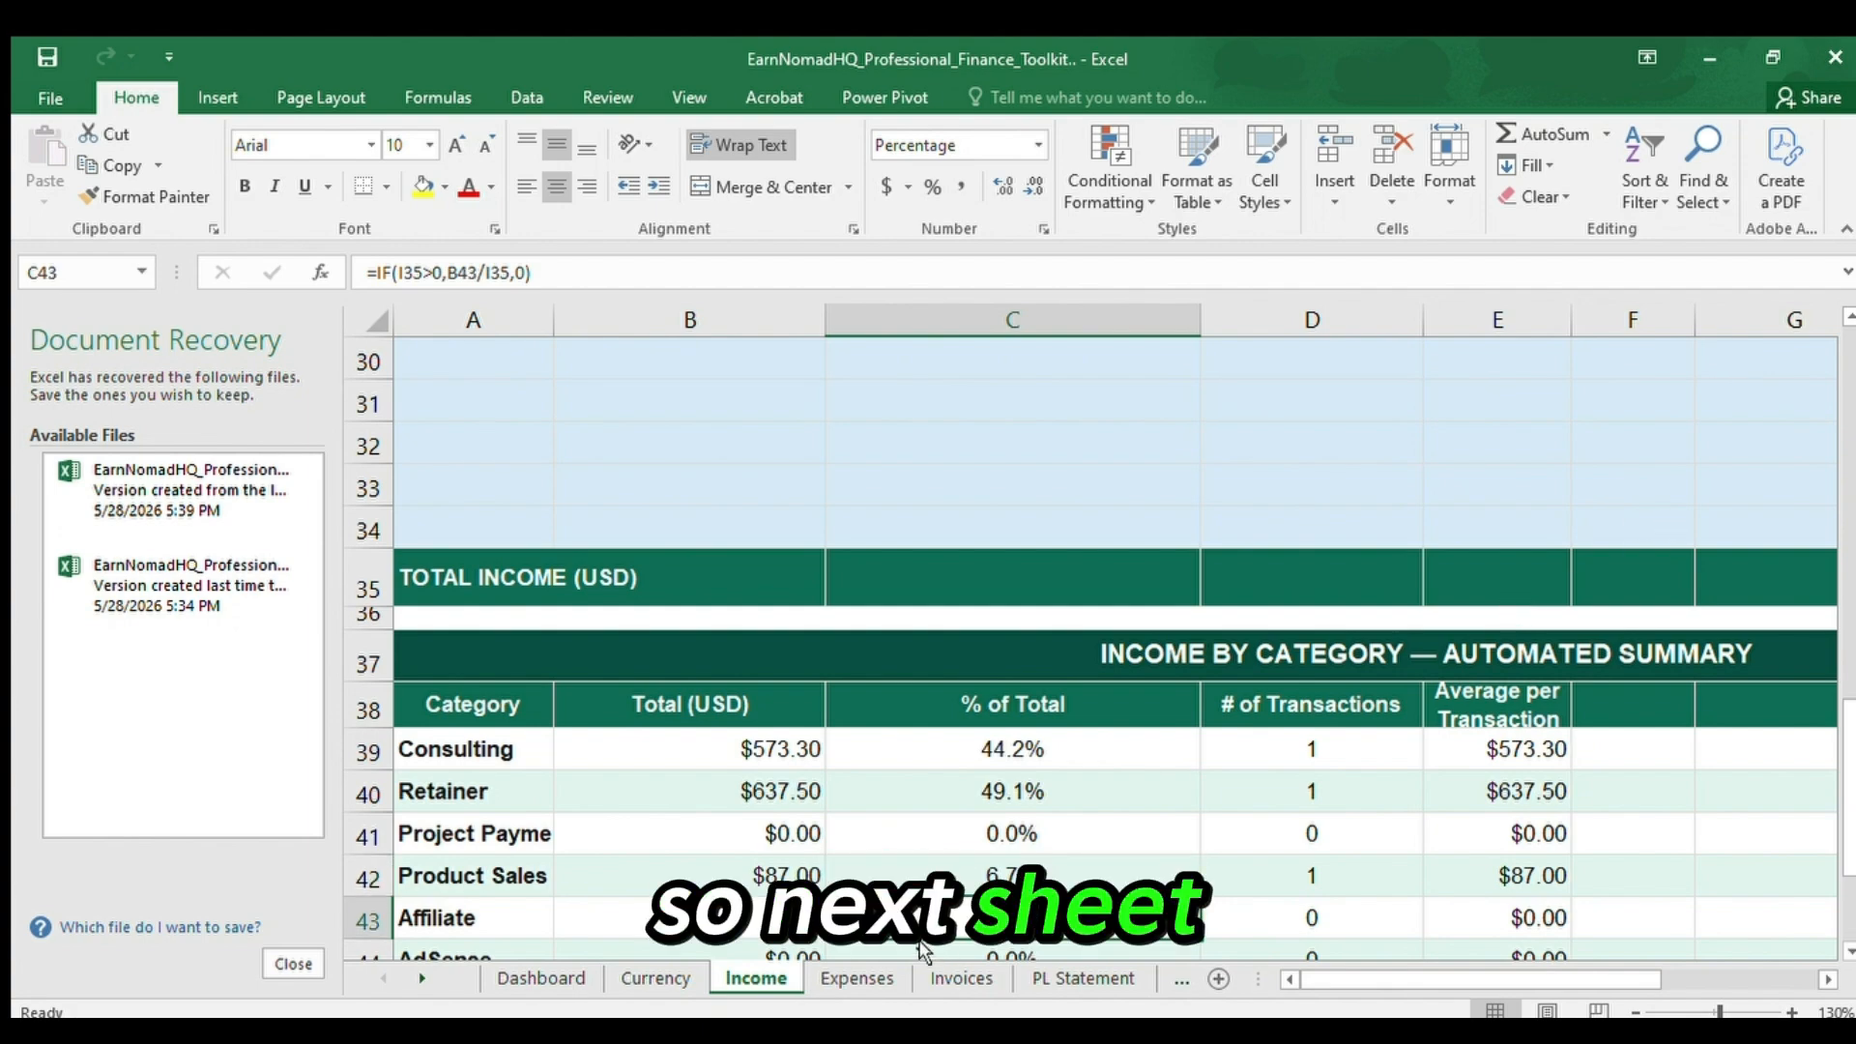
Open the Expenses sheet and go to the AIRTEL TANZANIA vendor entry in B6 of the Expense Tracker.
left_click(850, 978)
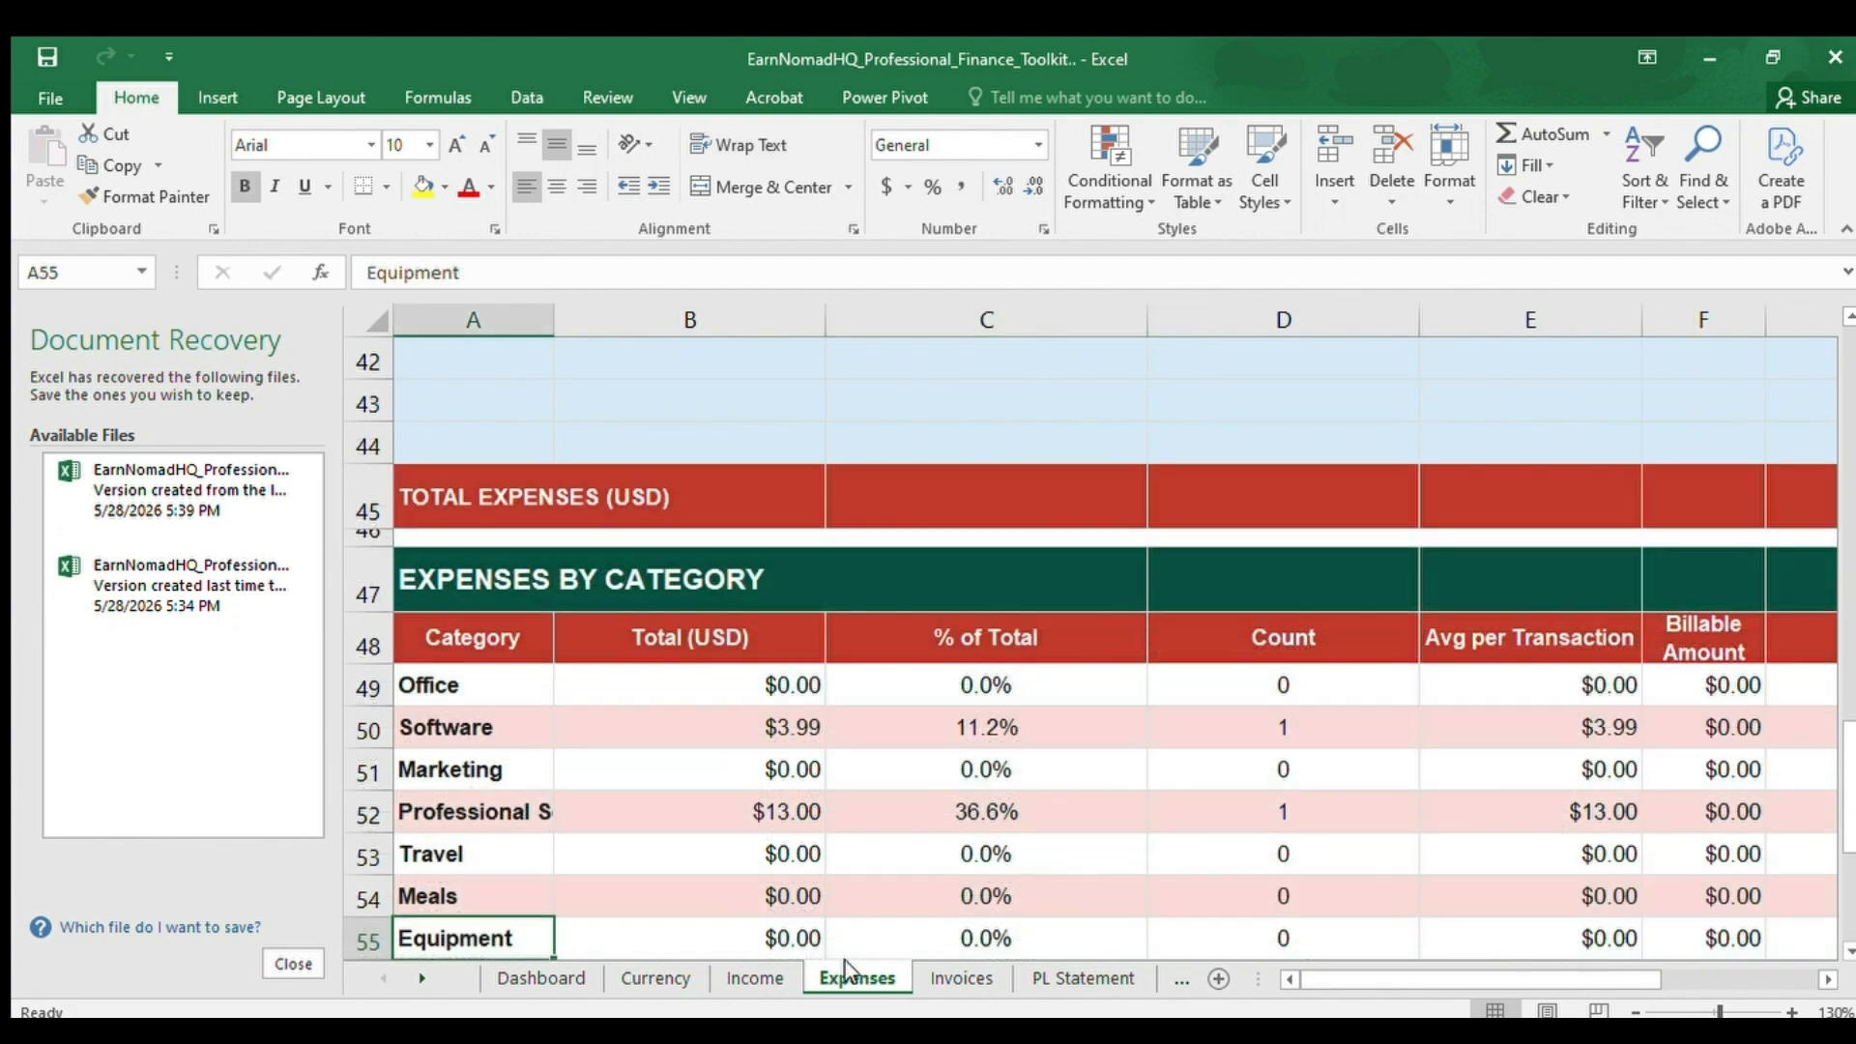
key("Up")
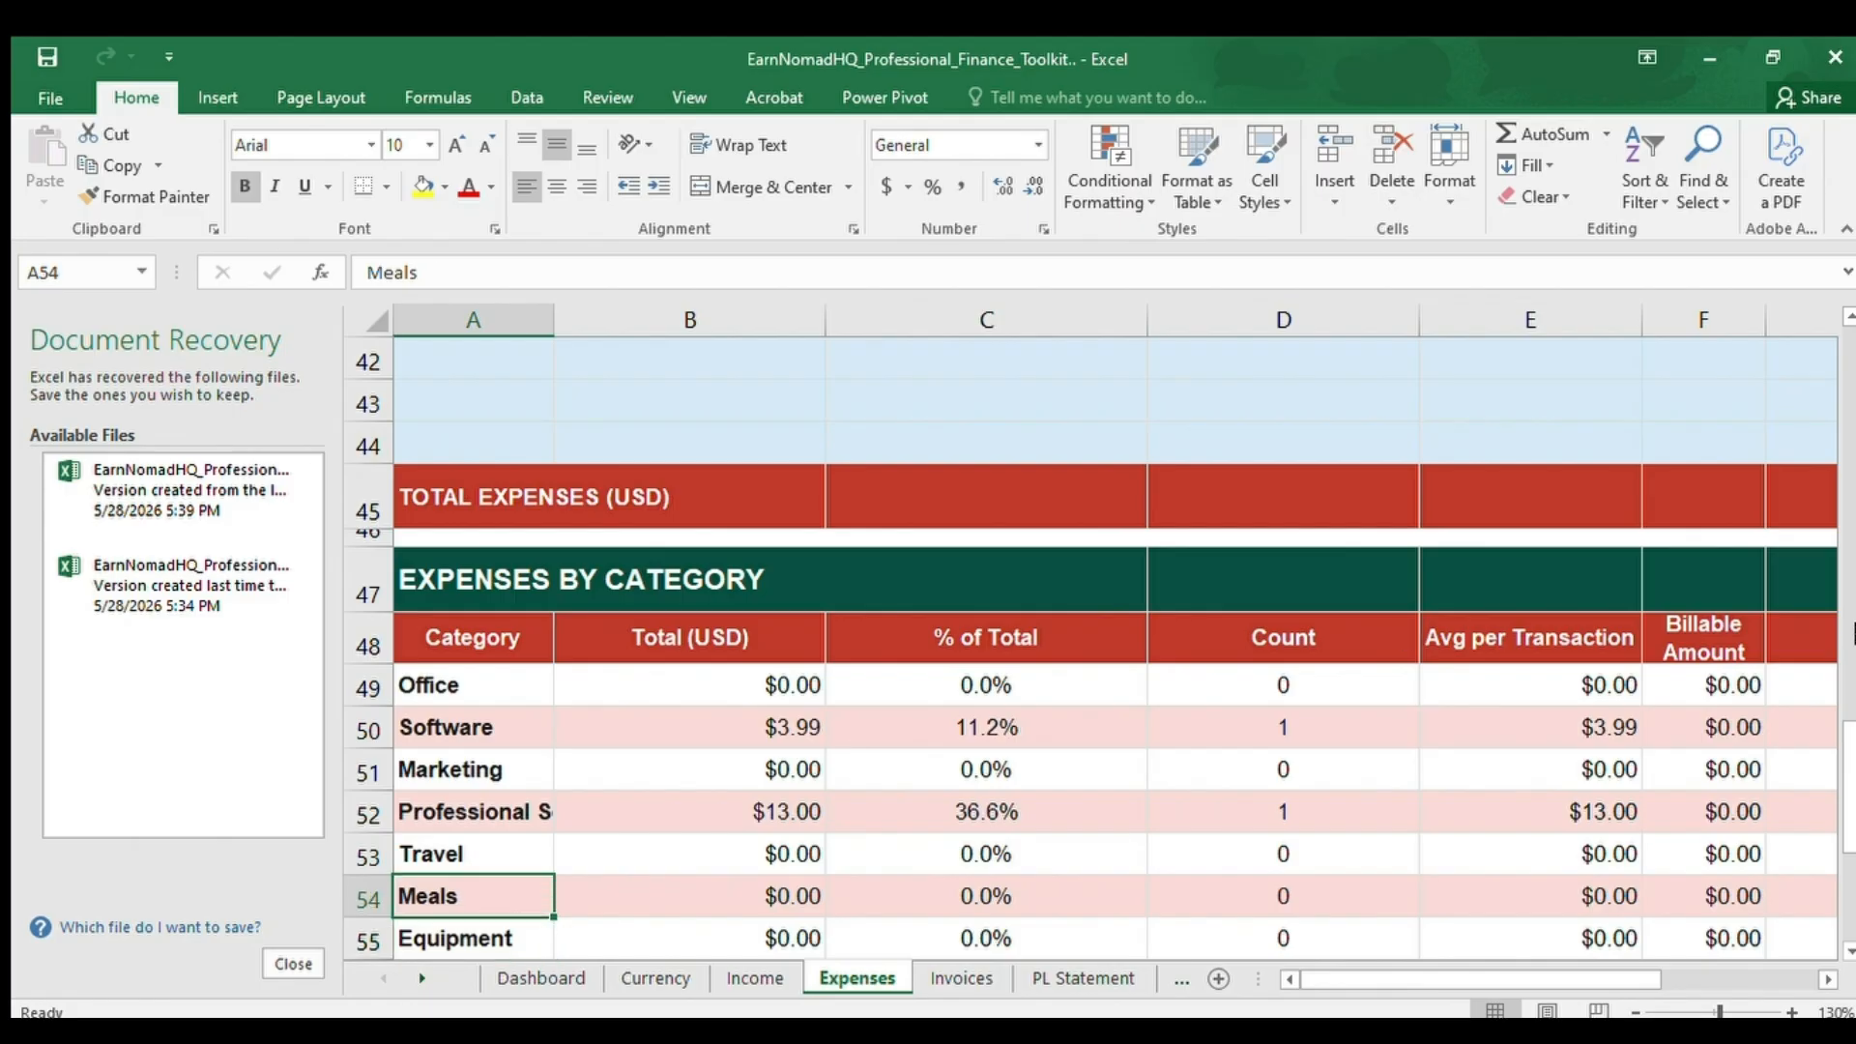
left_click_drag(1851, 732, 1824, 316)
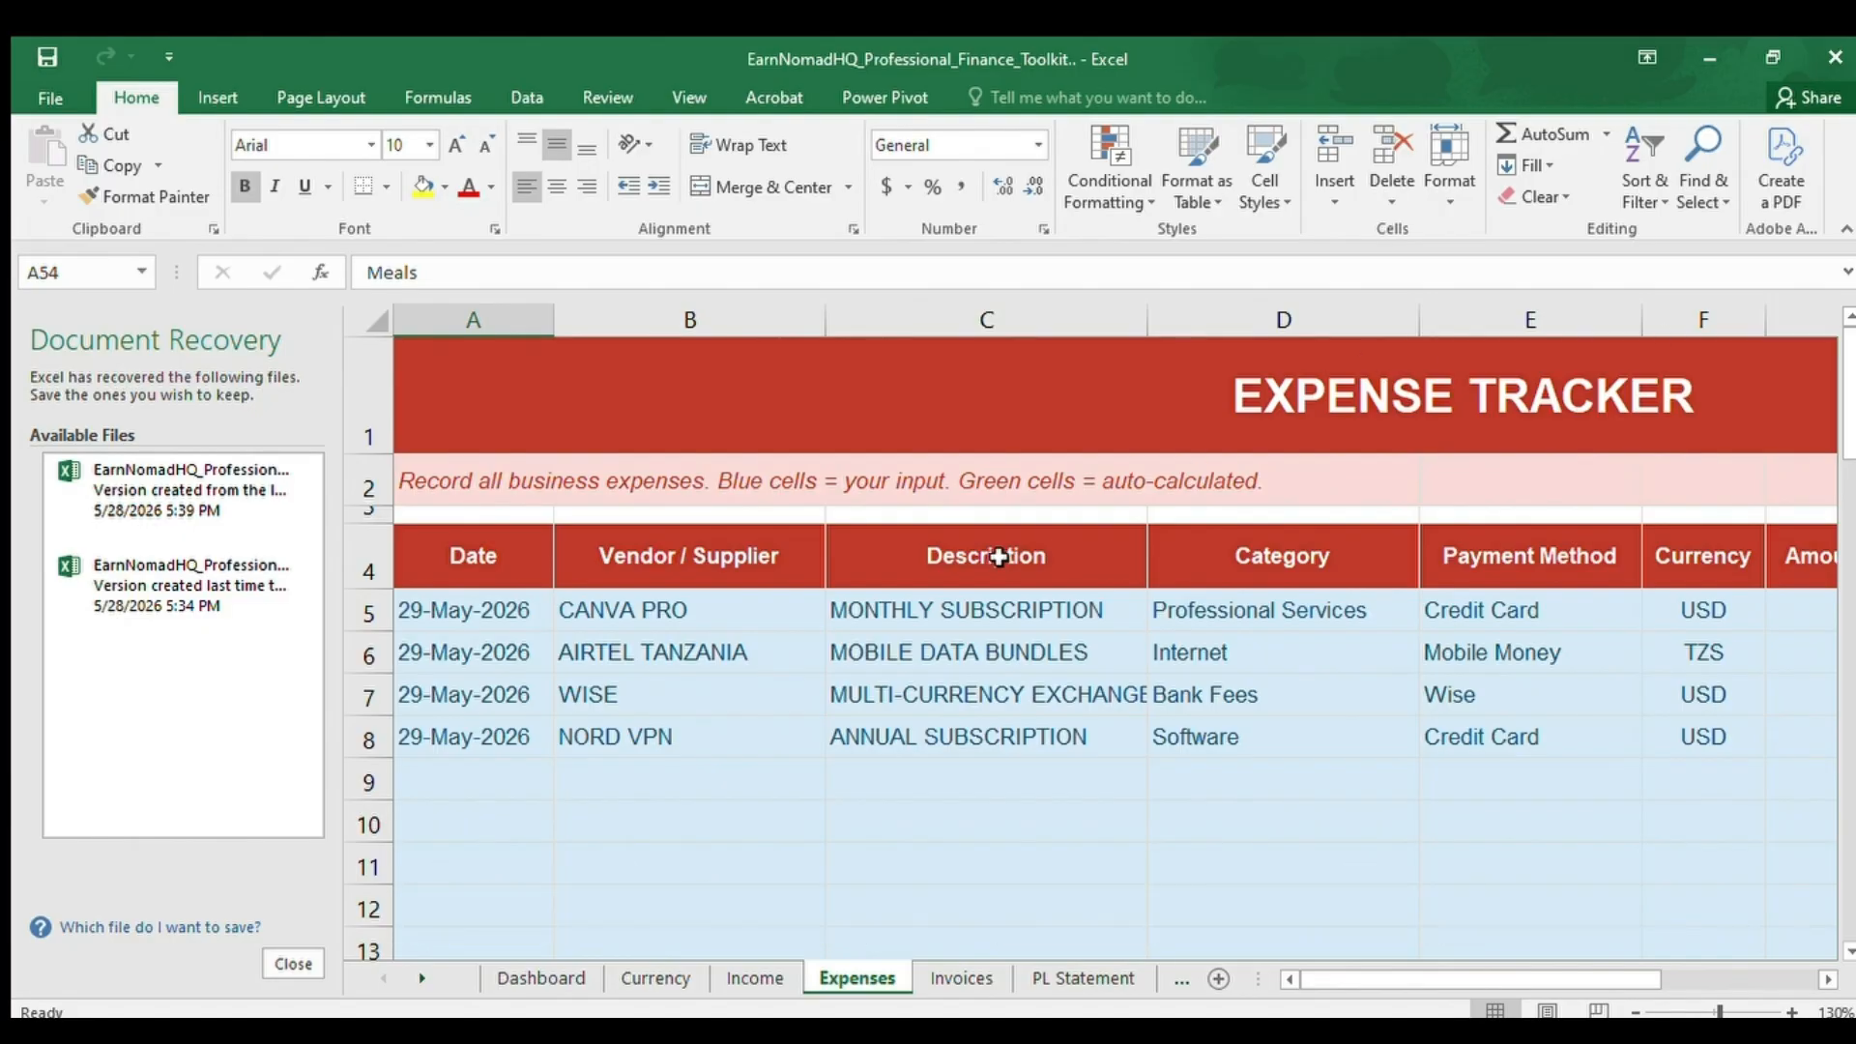
left_click(703, 642)
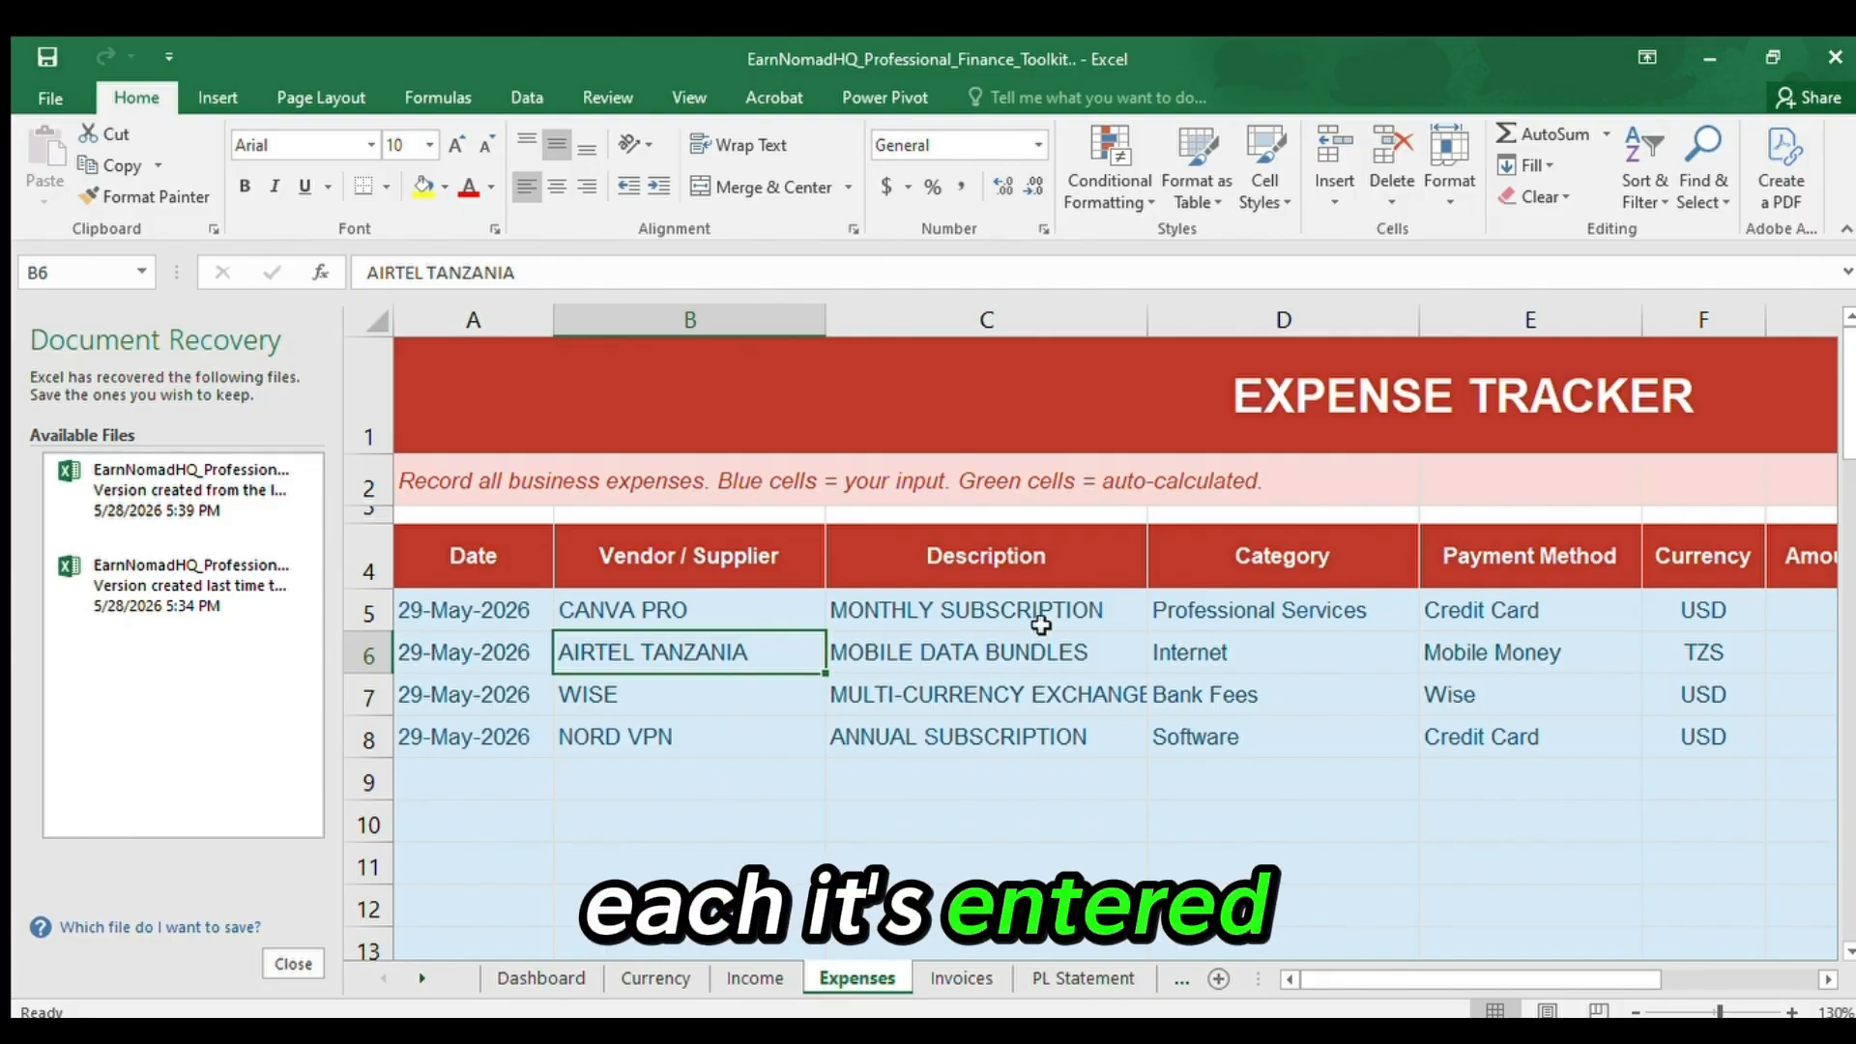
Examine the CANVA PRO expense in row 5, covering its category, payment method and currency.
left_click(1645, 594)
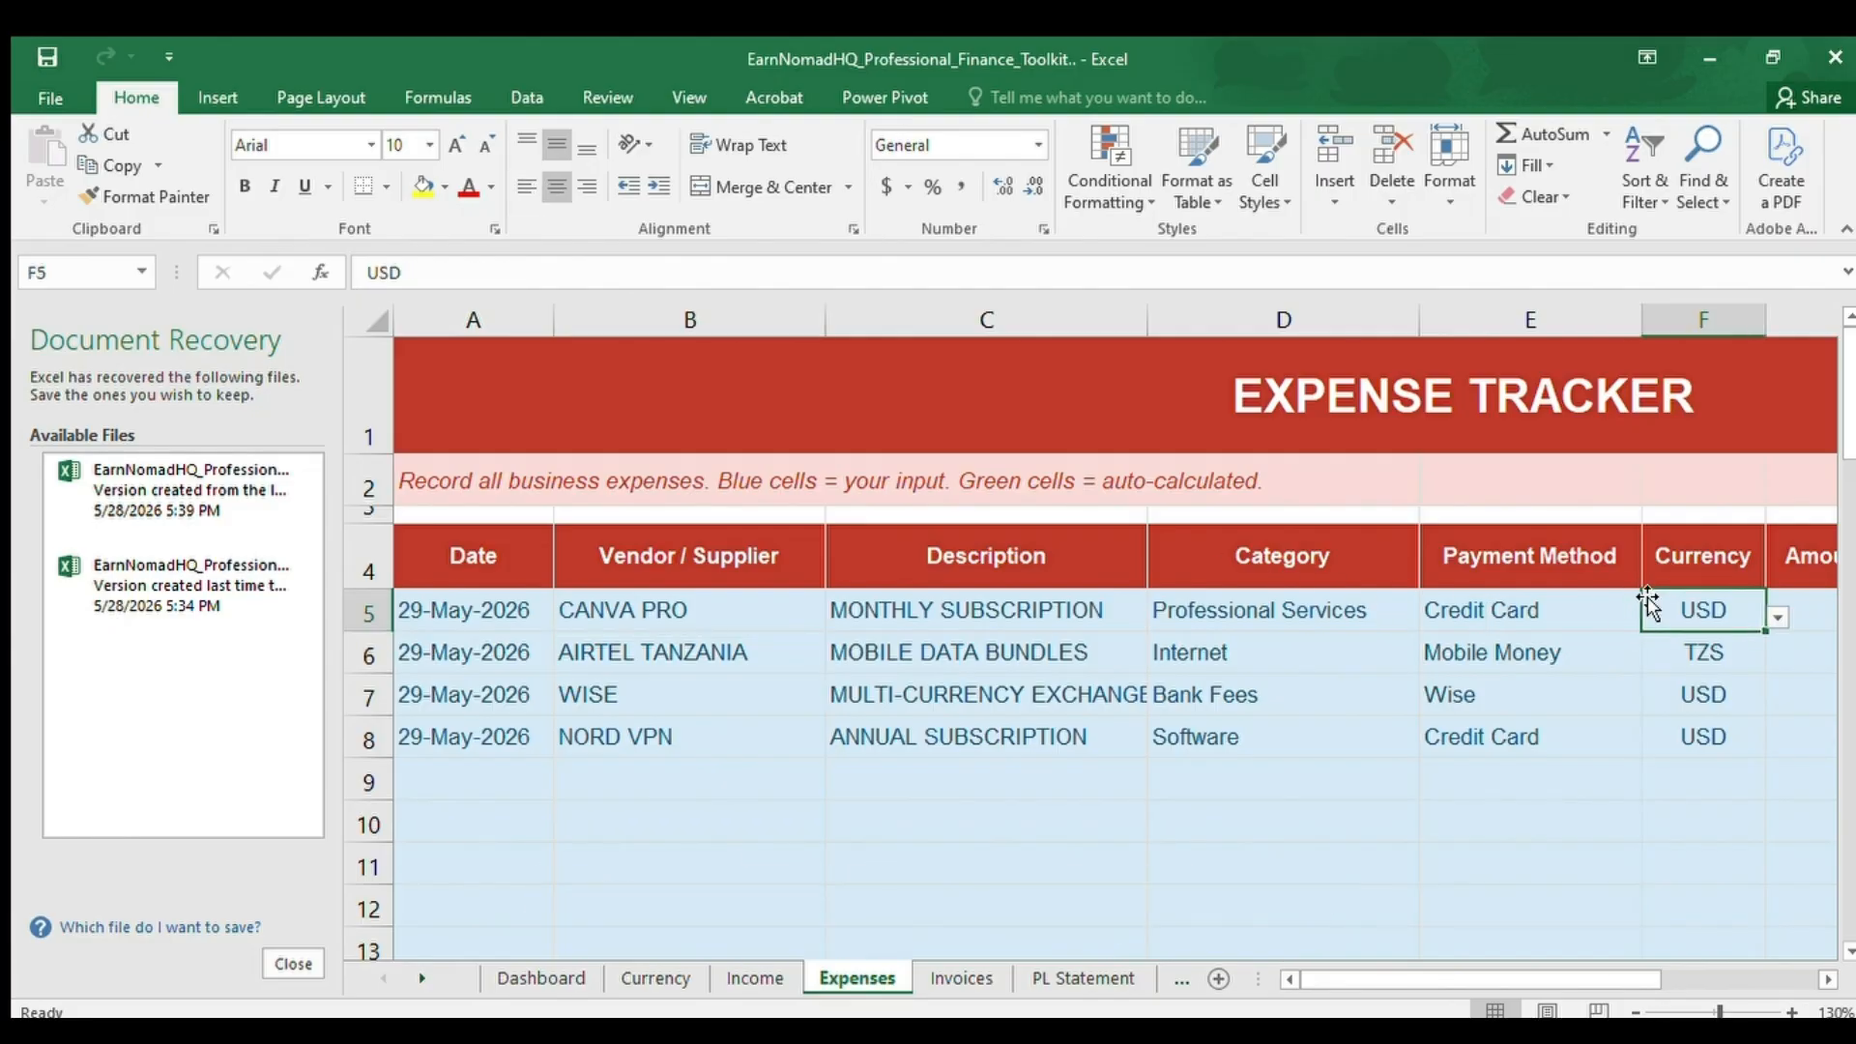
key("Right")
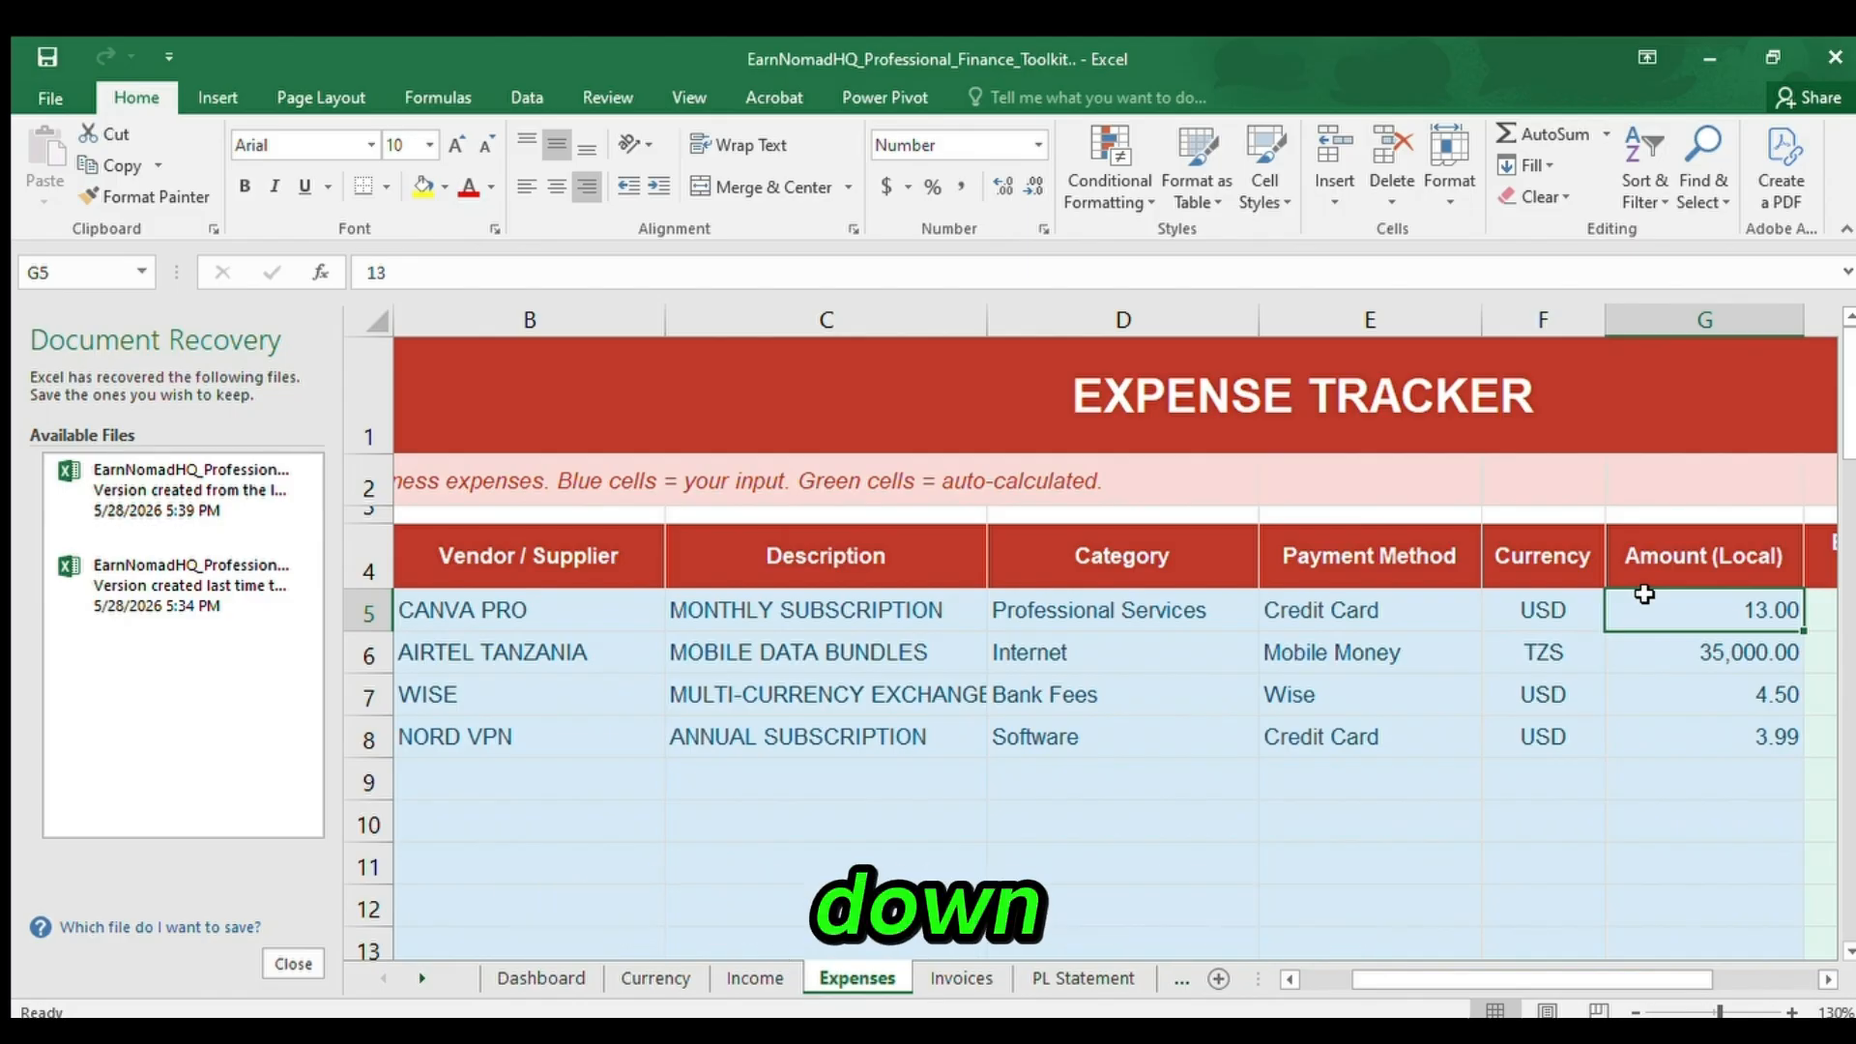
left_click(1199, 613)
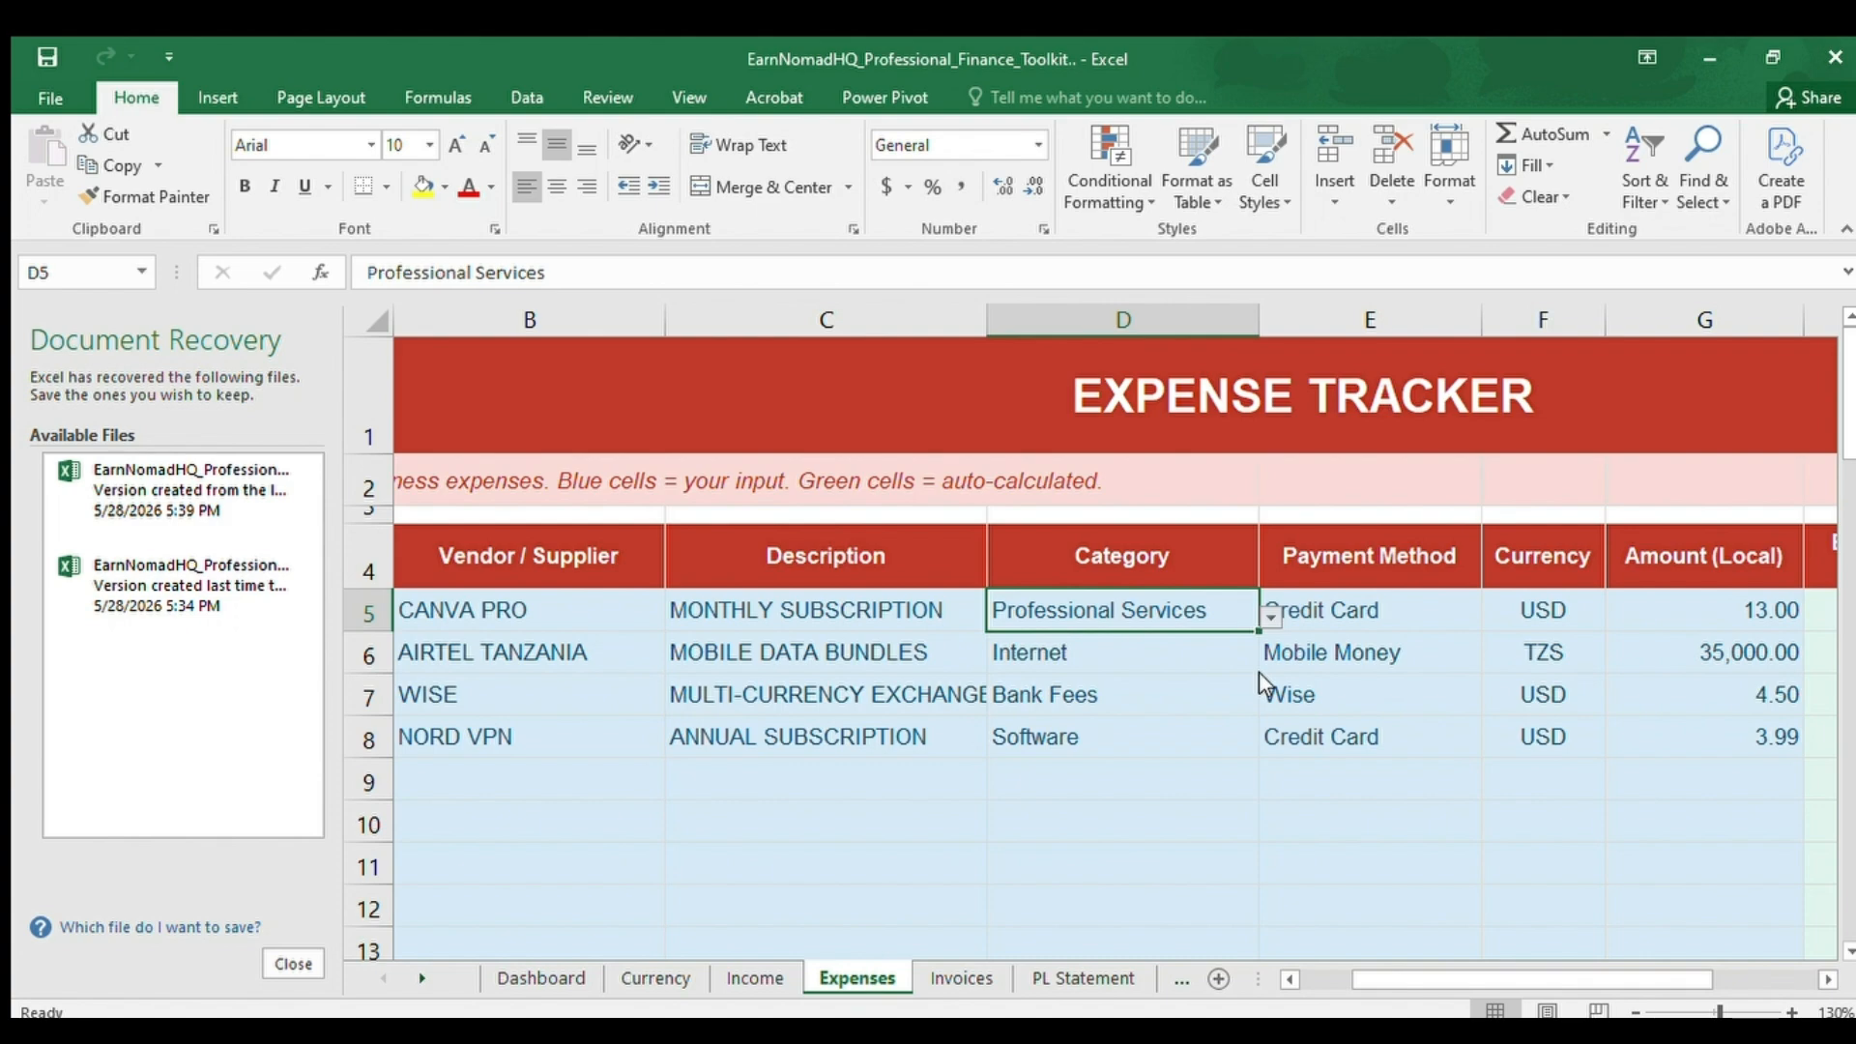
left_click(1379, 594)
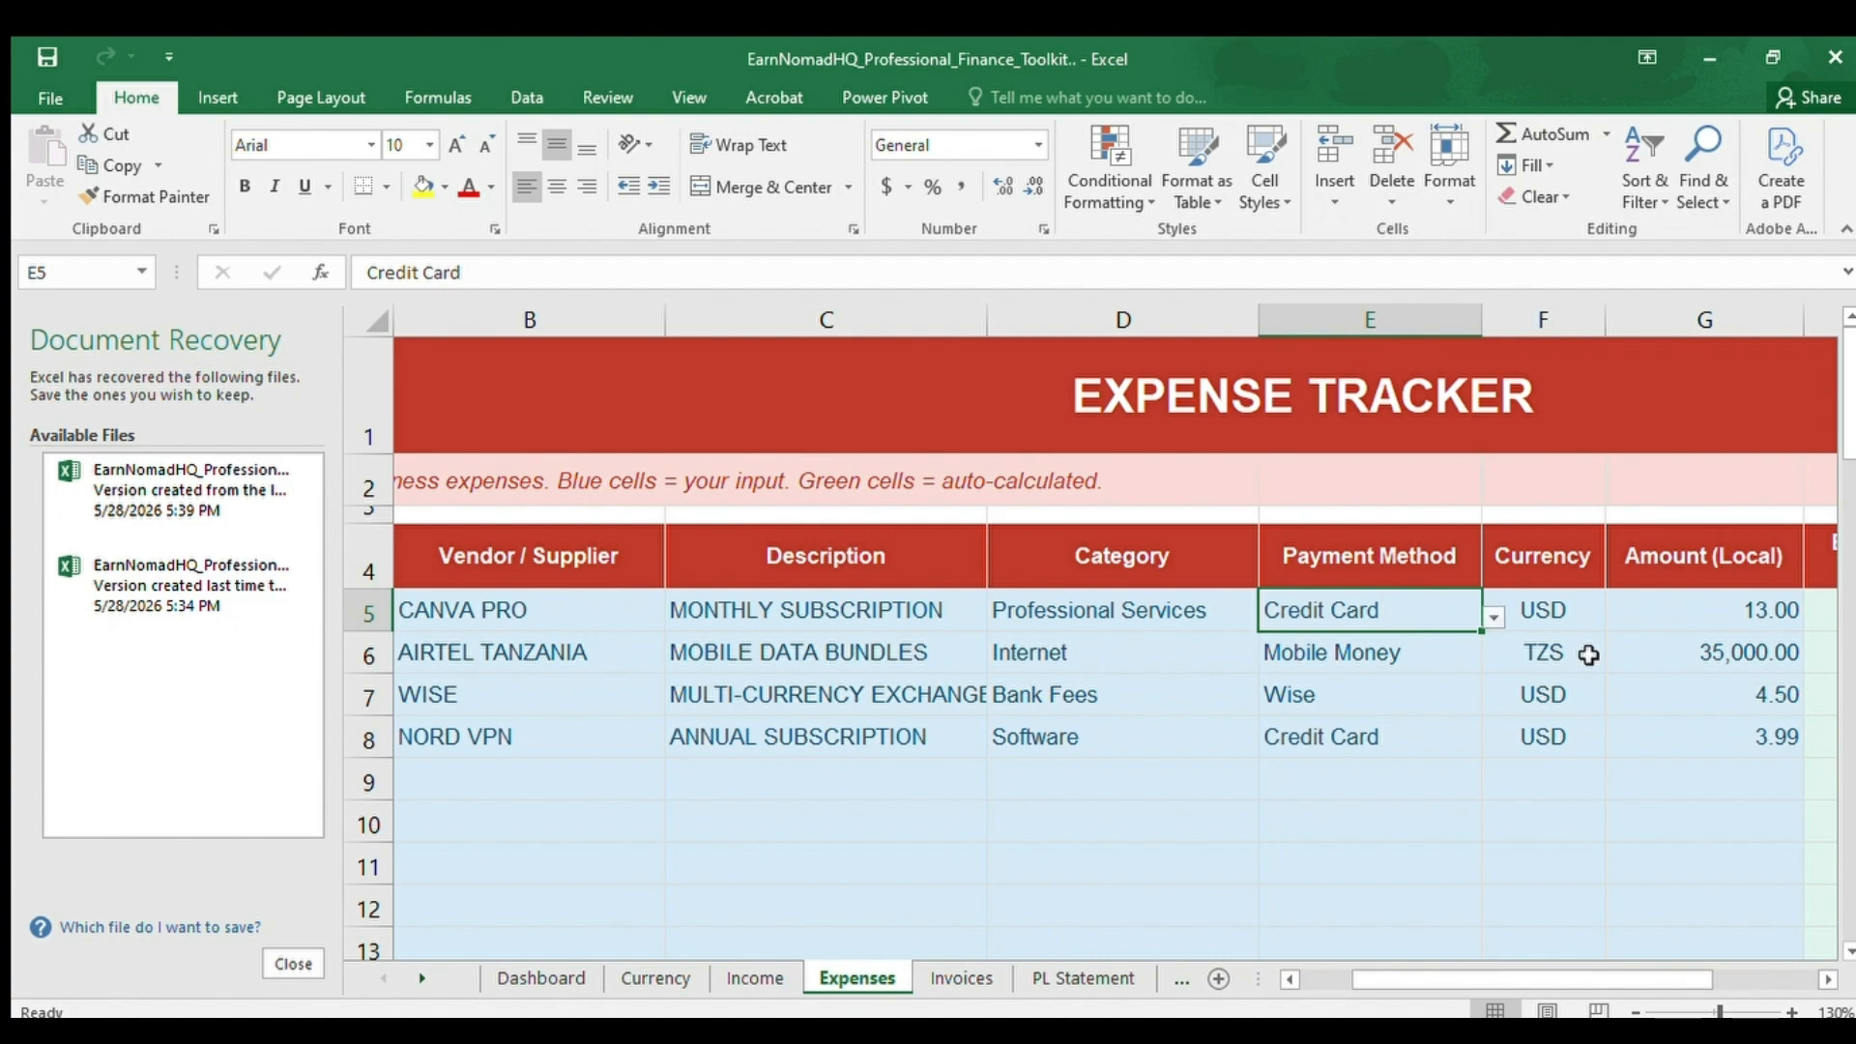
left_click(1580, 617)
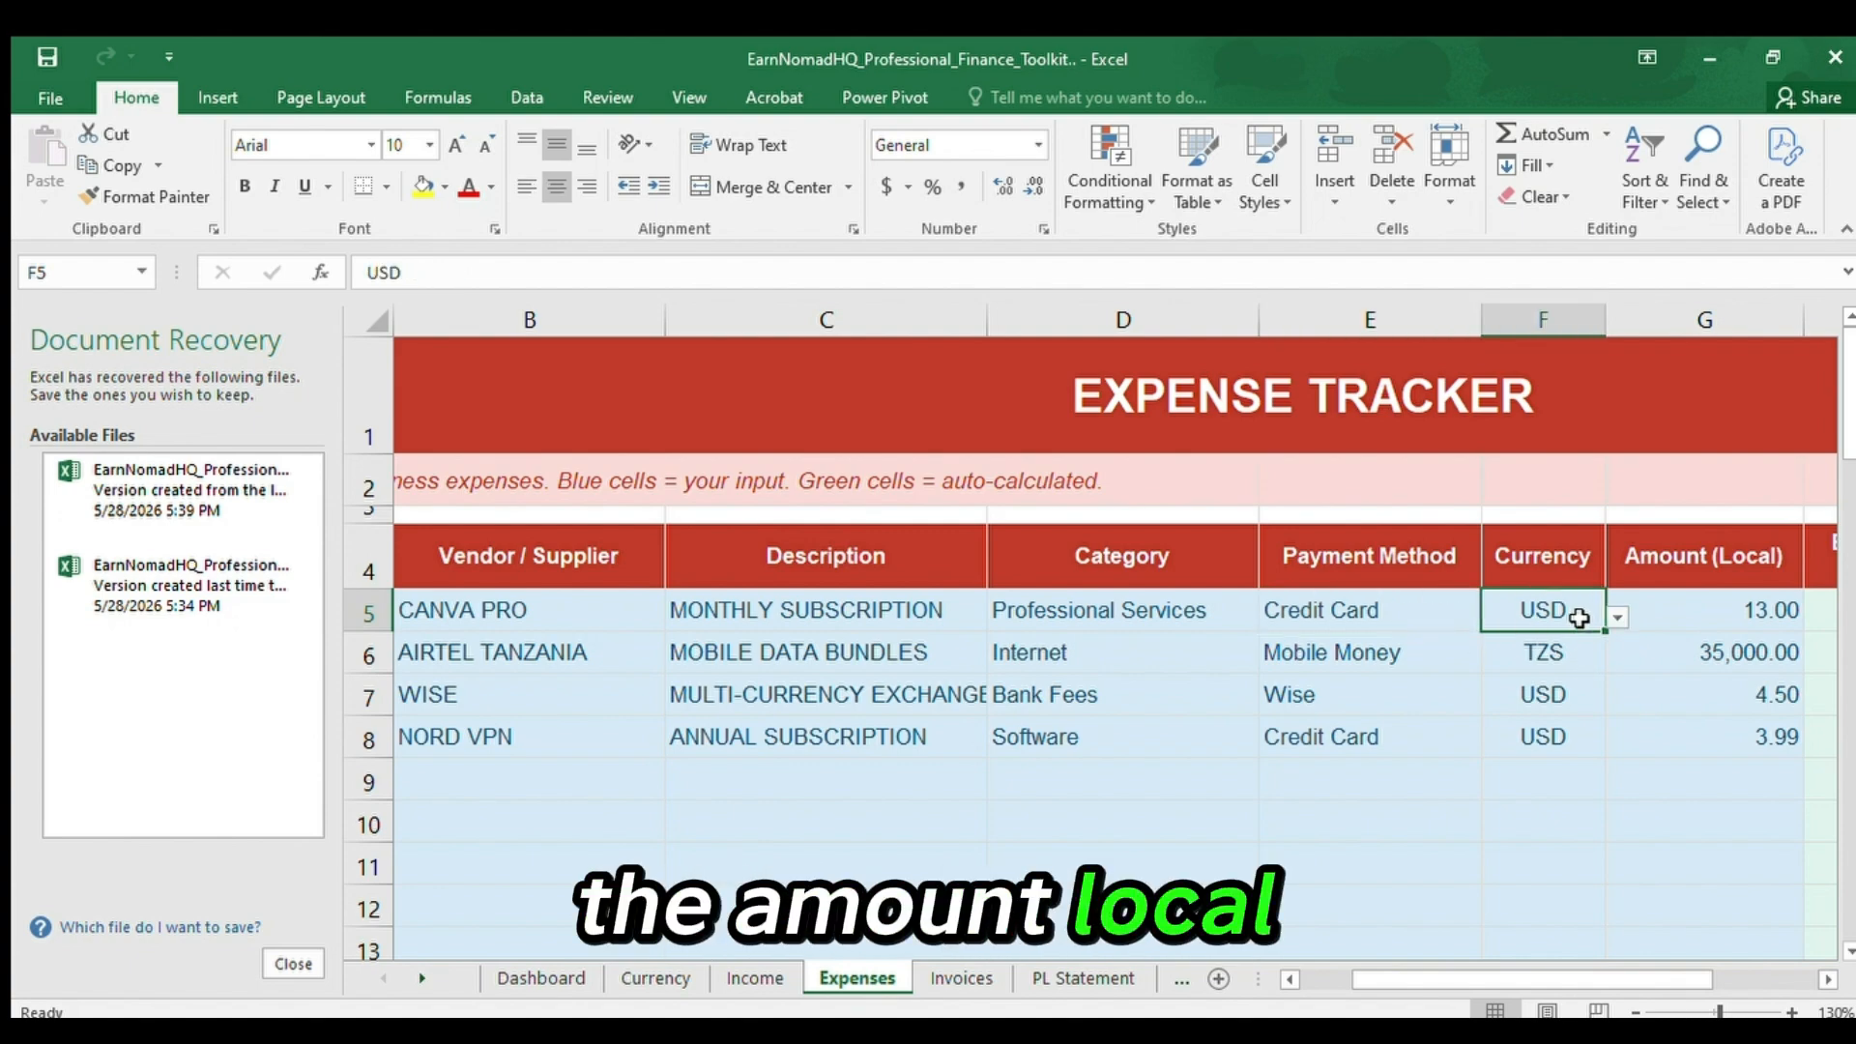
Compare the first expense's local amount, exchange rate to USD and USD amount in G5 to I5.
key("Right")
key("Right")
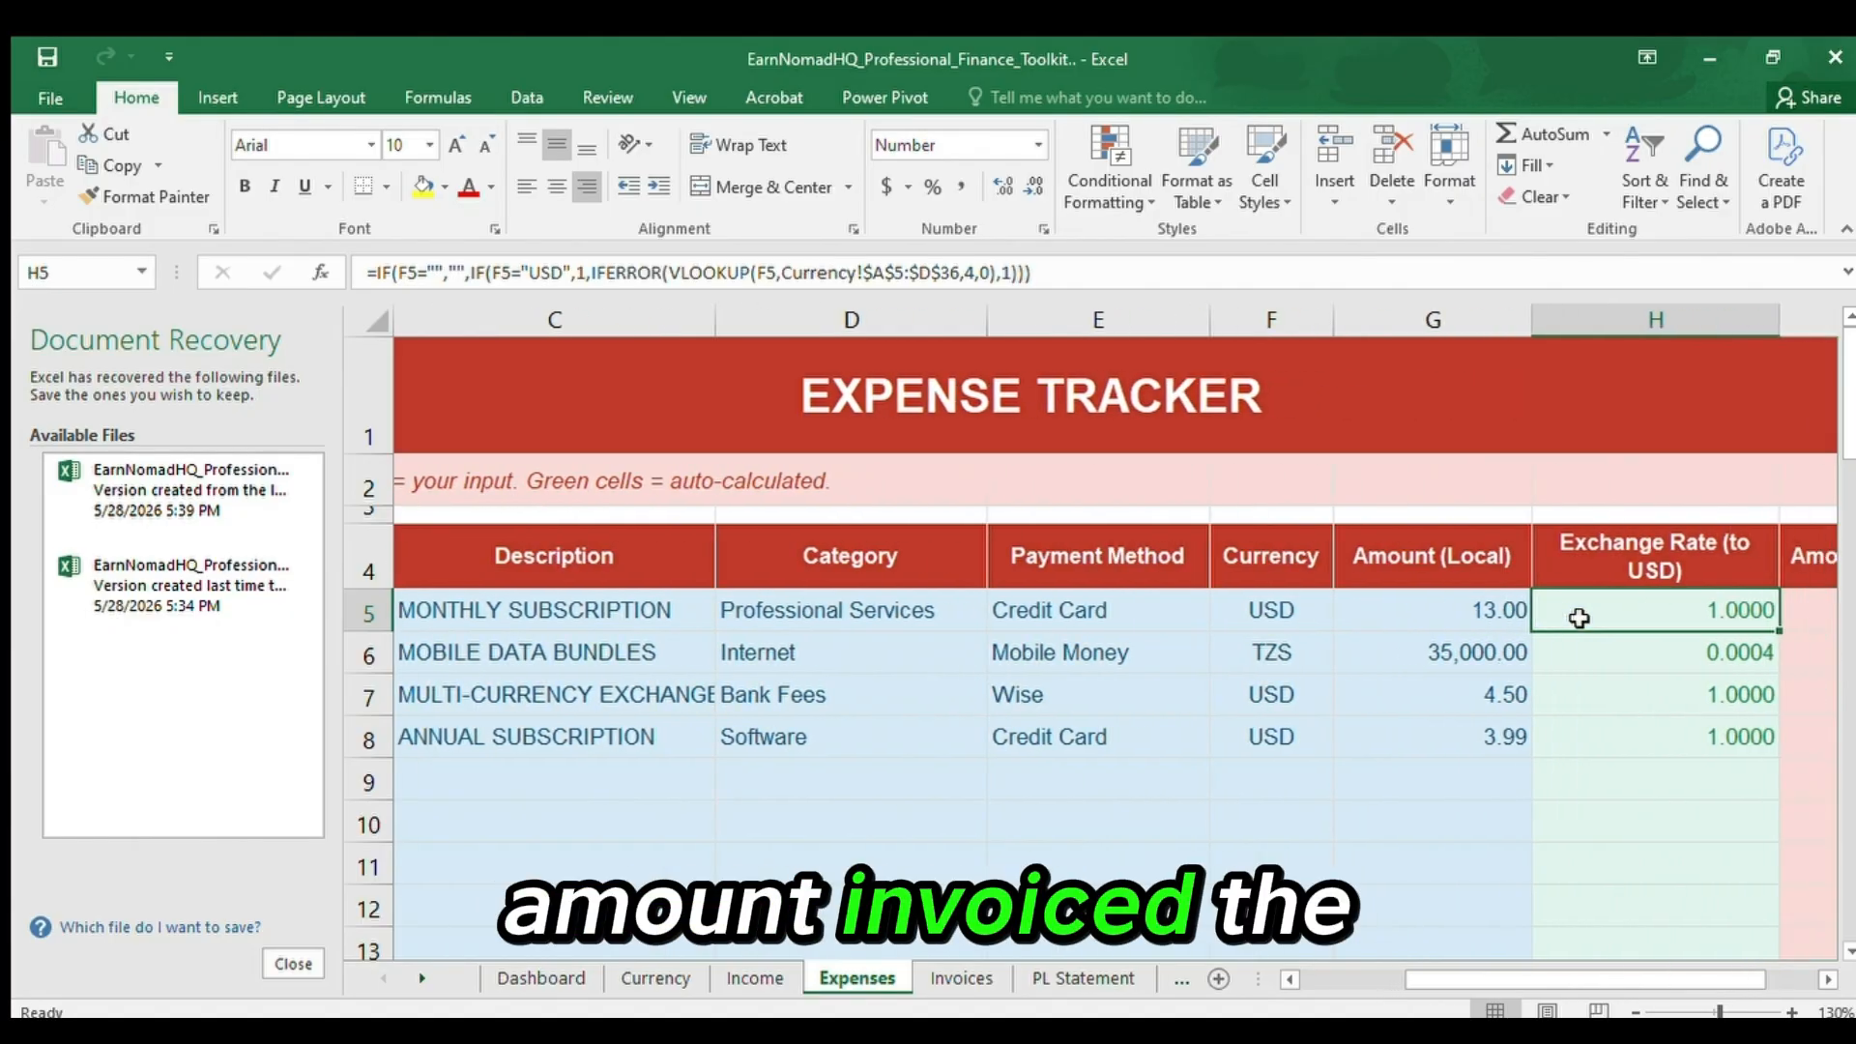
left_click(1448, 607)
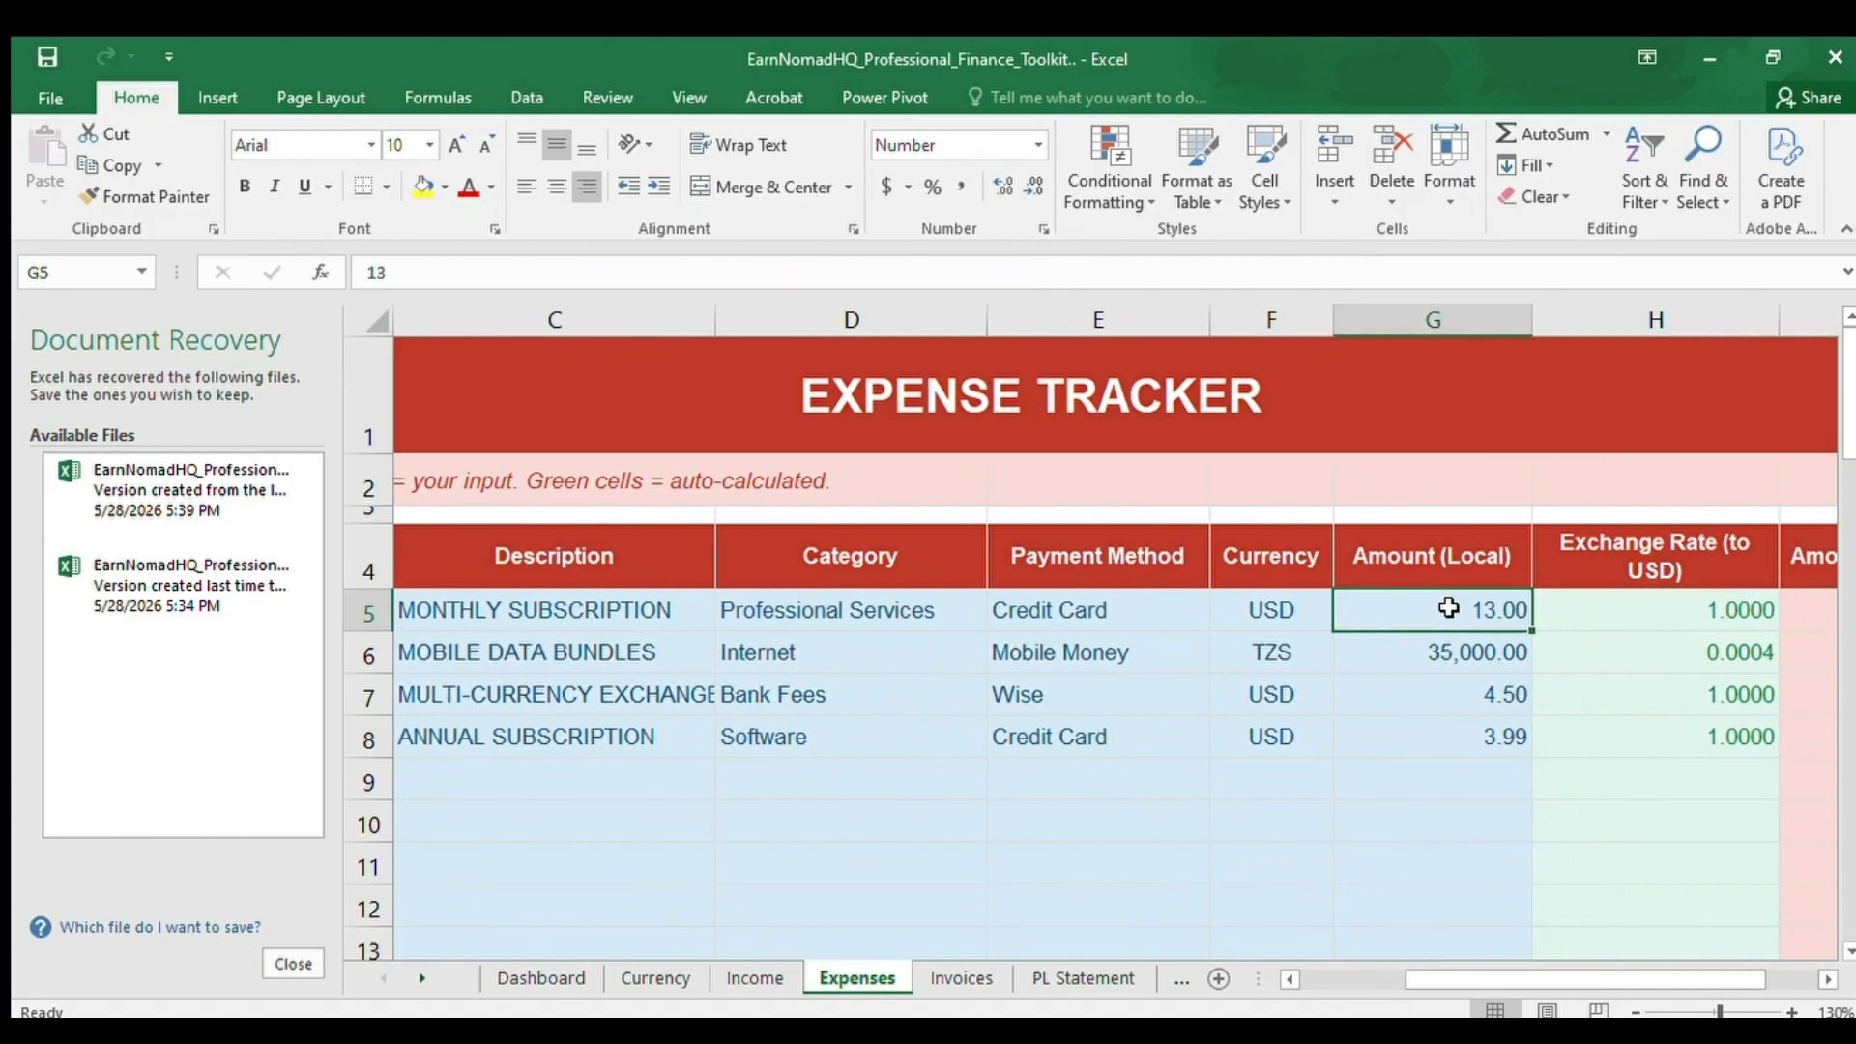
key("Right")
key("Right")
key("Right")
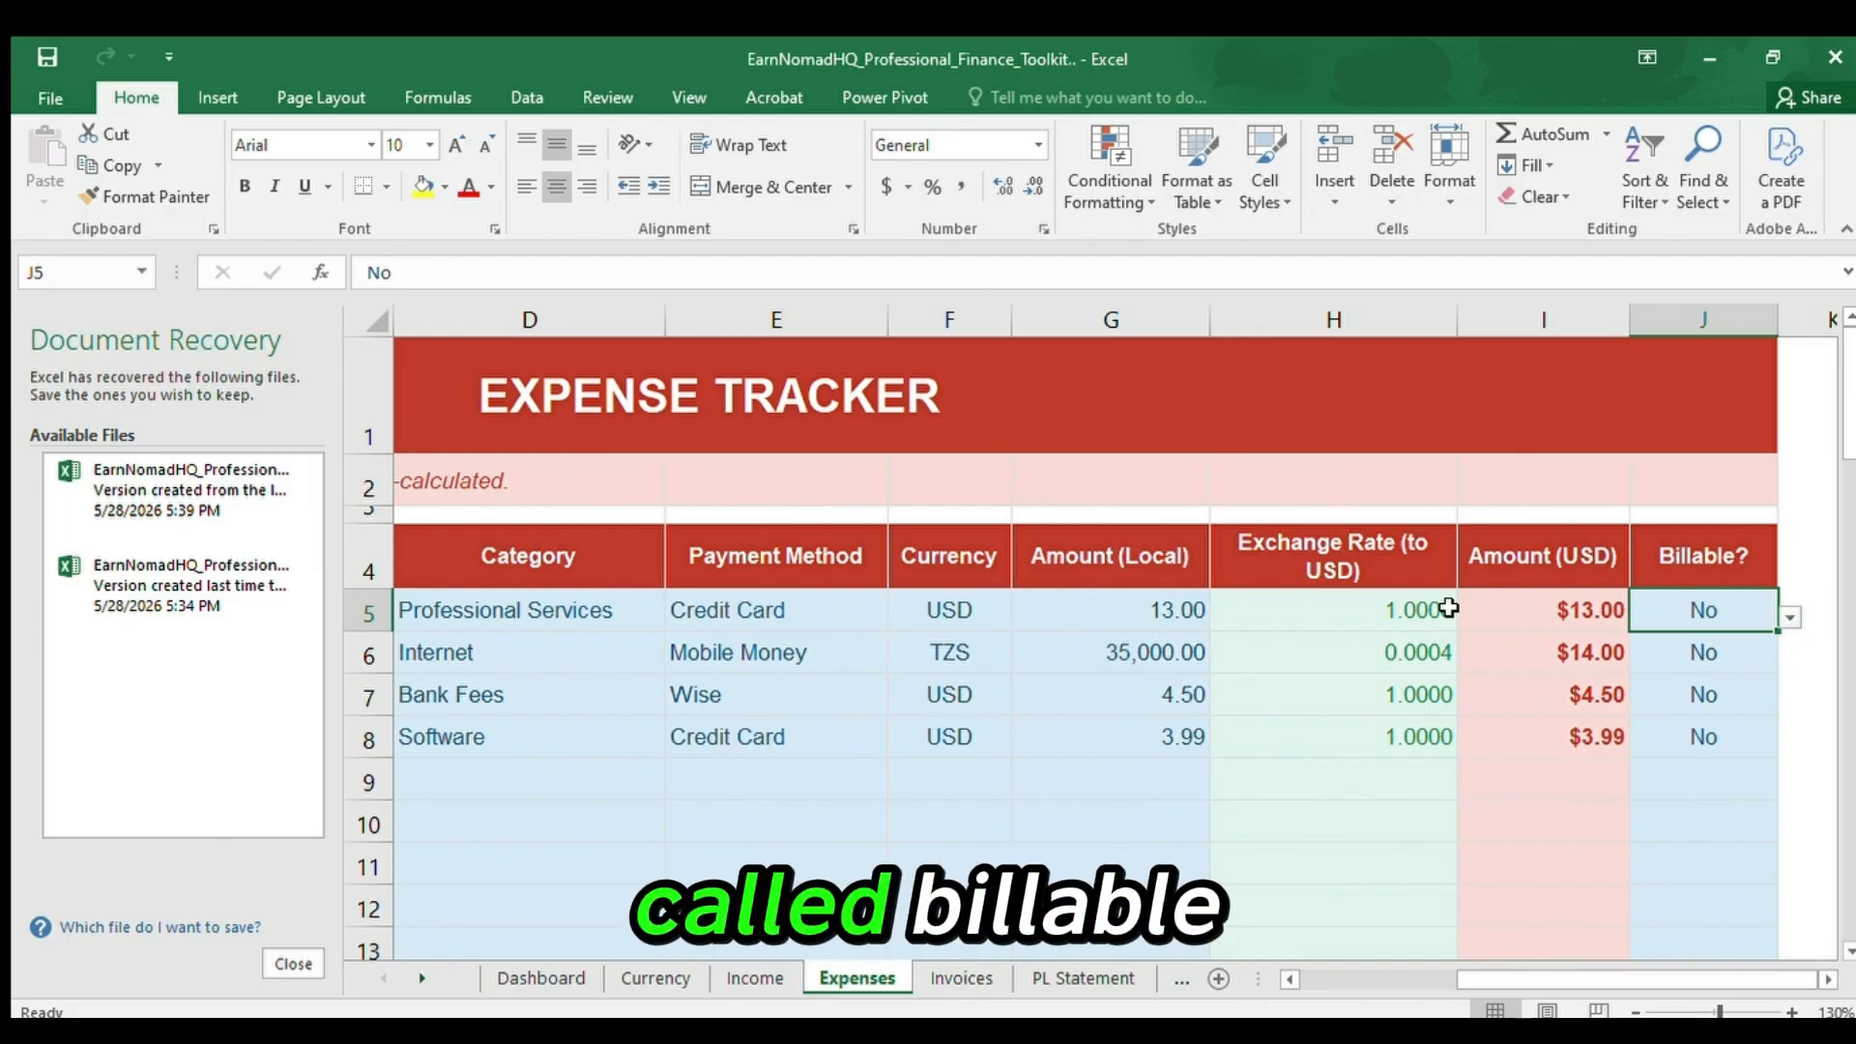
Review the Billable? column from its header through the recorded expenses, returning to the first entry in J5.
left_click_drag(1708, 542, 1701, 773)
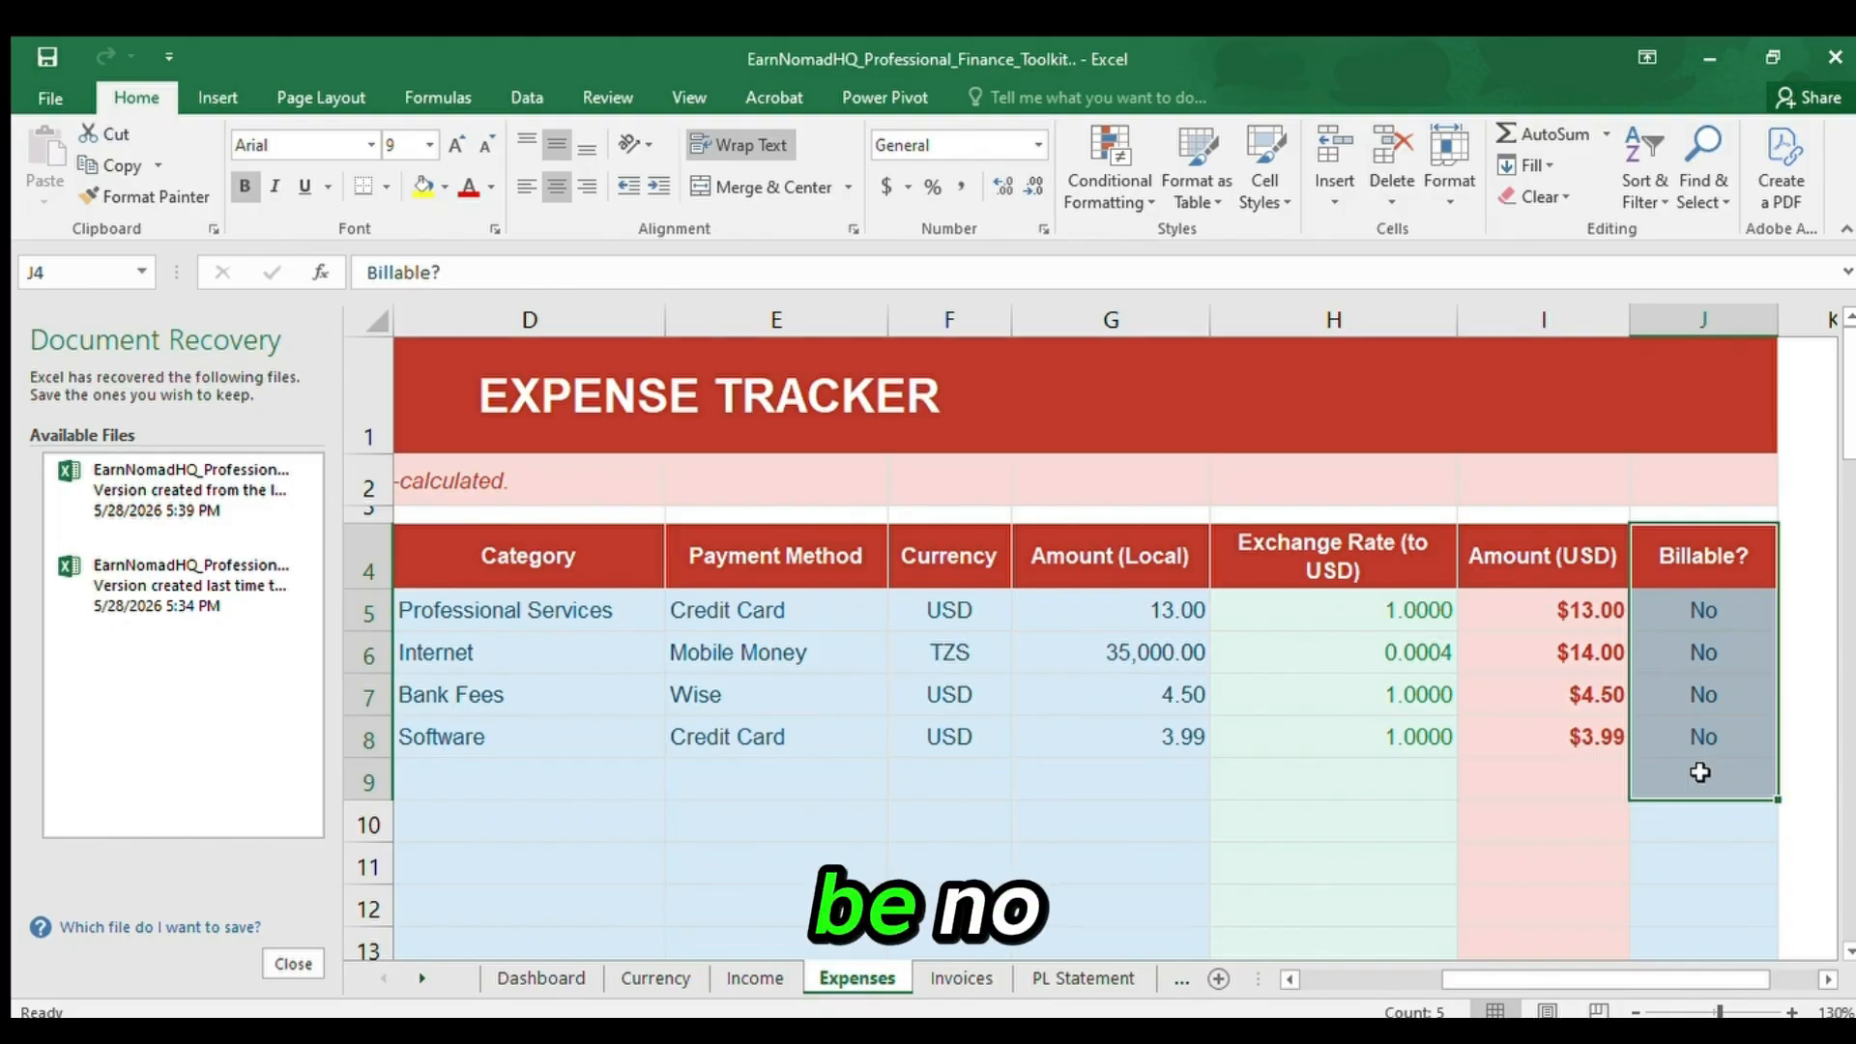
left_click(1722, 605)
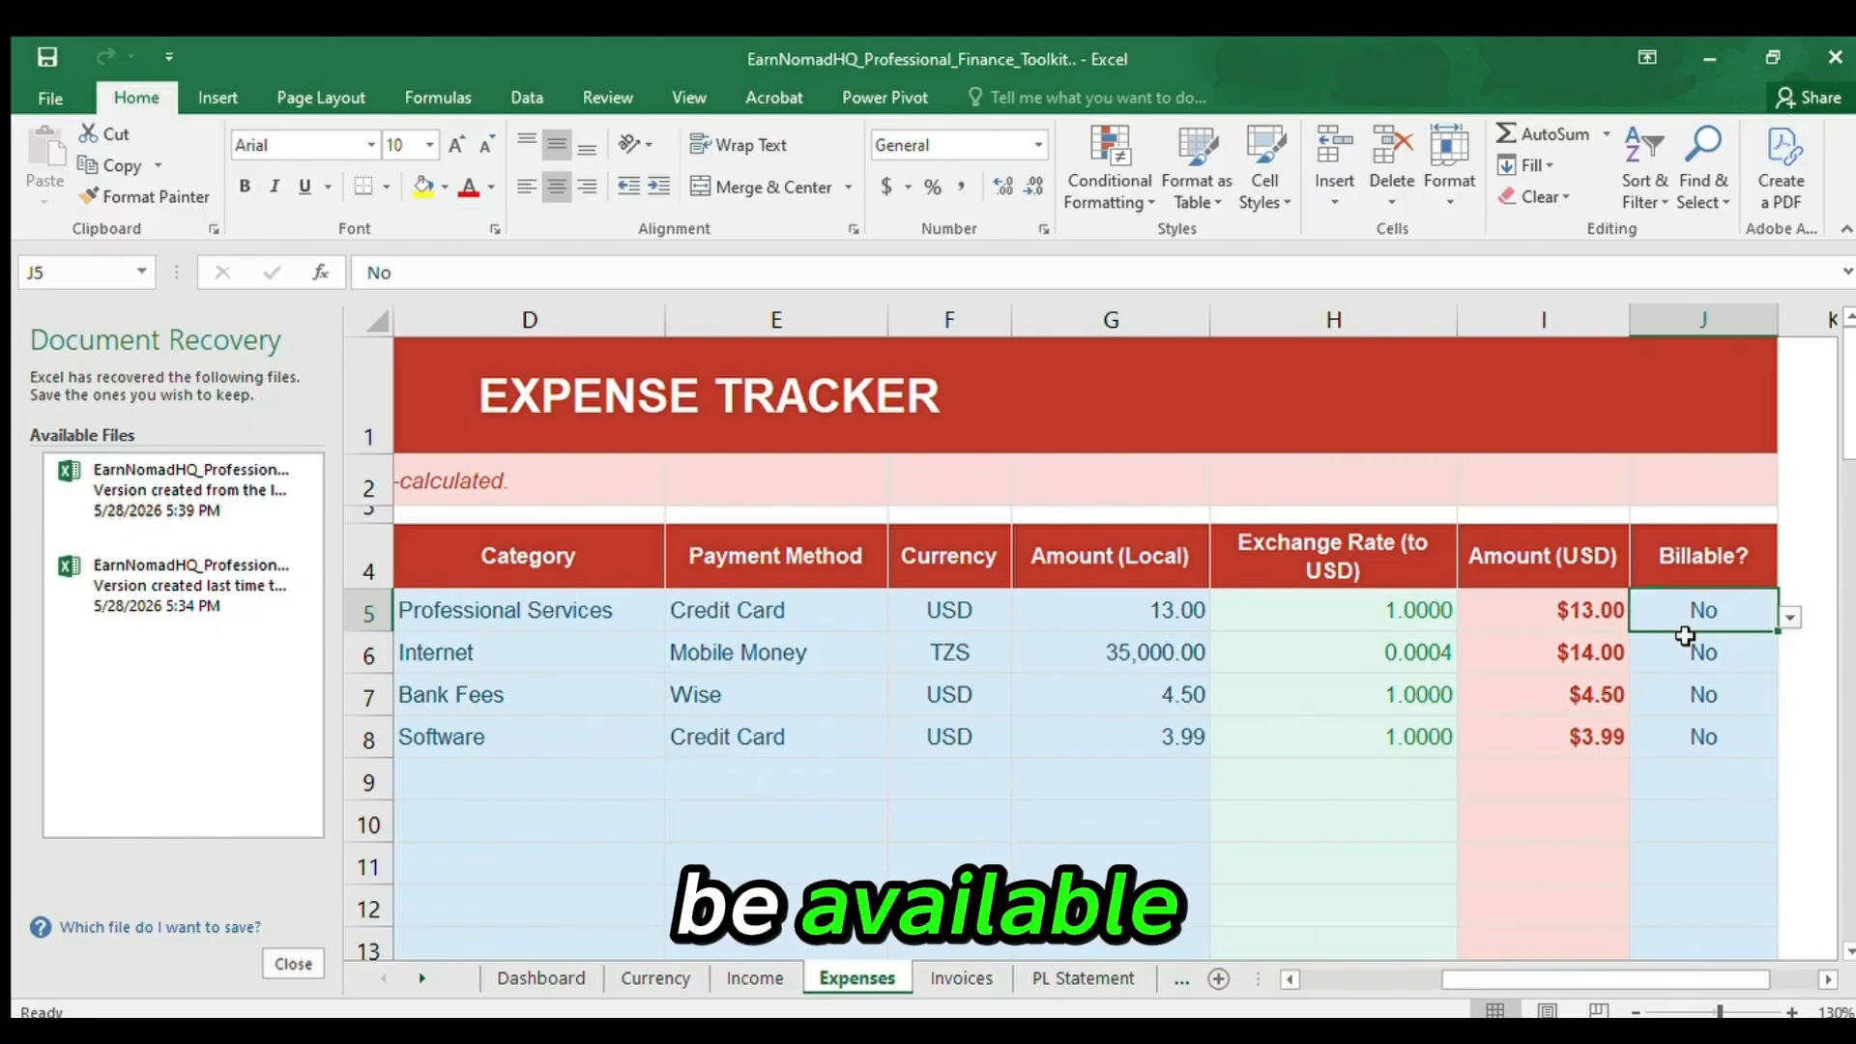
Go down the Expense Tracker to the total expenses row and inspect the USD sum in I45.
key("Down")
key("Down")
key("Down")
key("Down")
key("Down")
key("Down")
key("Down")
key("Down")
key("Down")
key("Down")
key("Down")
key("Down")
key("Down")
key("Down")
key("Down")
key("Down")
key("Down")
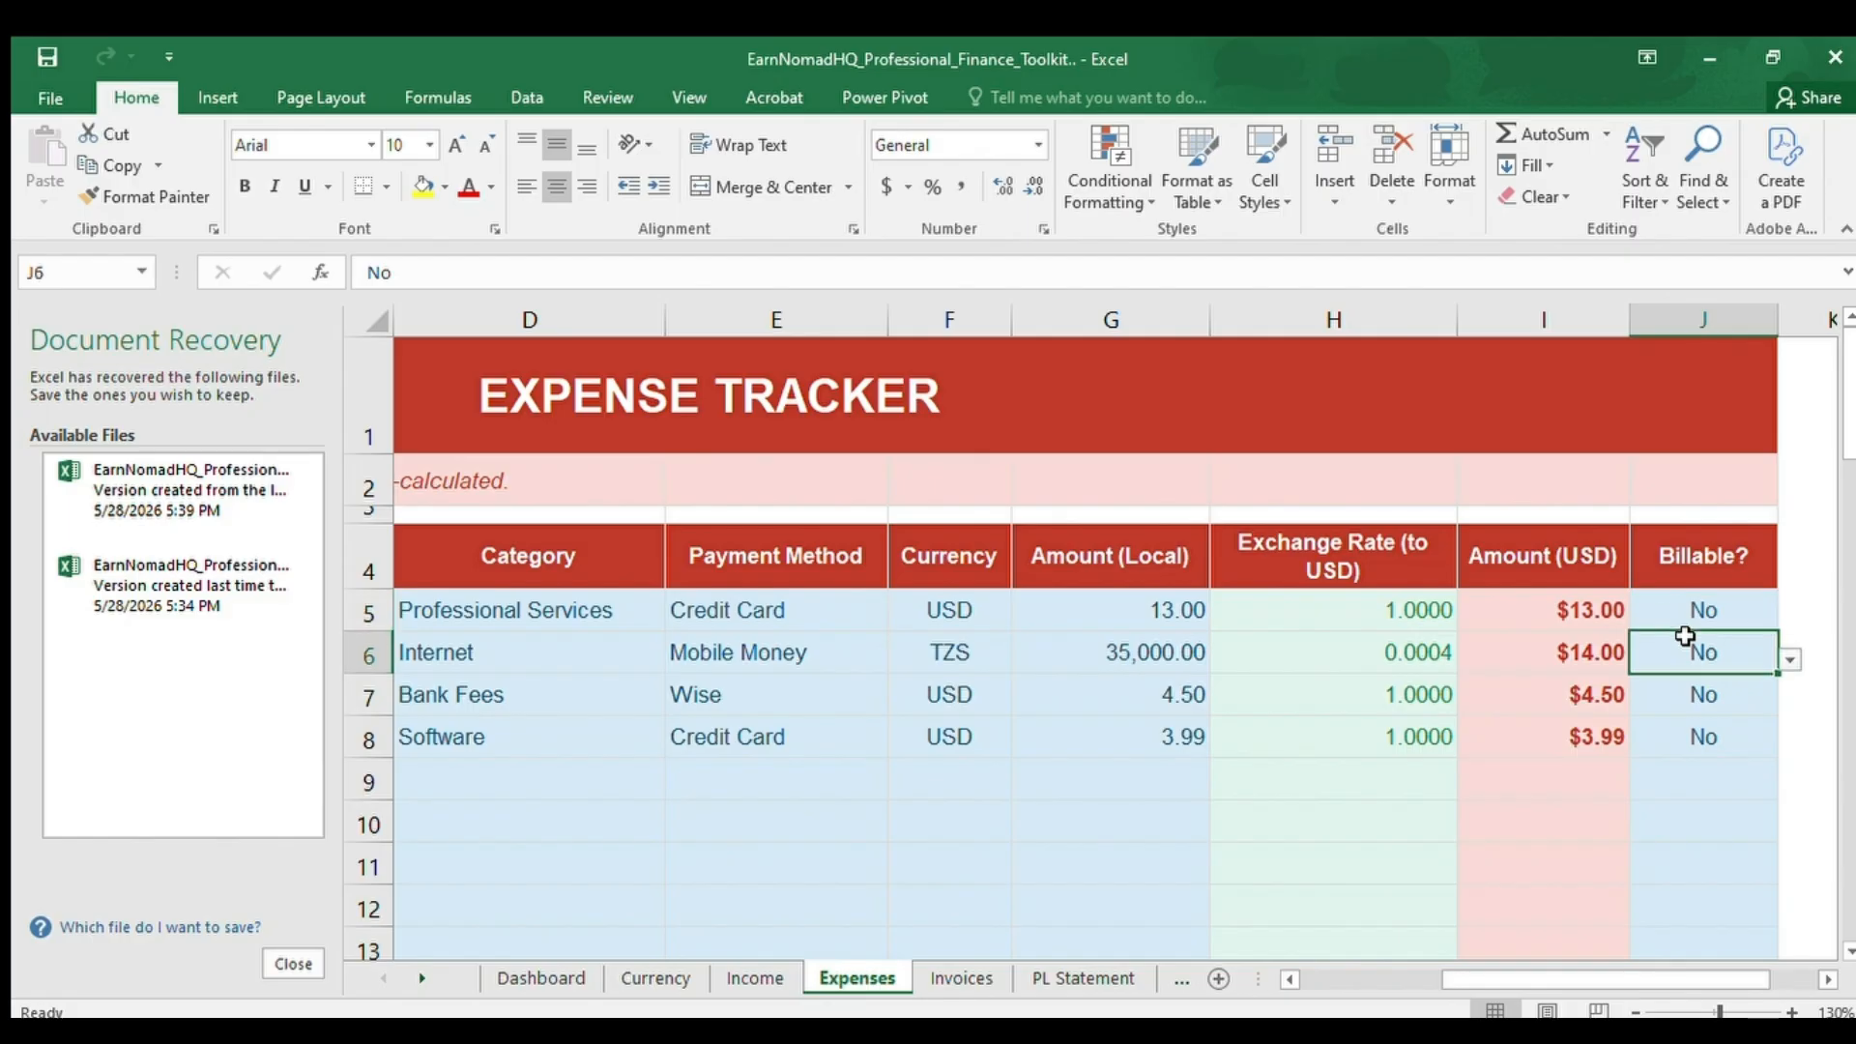
key("Down")
key("Down")
key("Down")
key("Down")
key("Down")
key("Down")
key("Down")
key("Down")
key("Down")
key("Down")
key("Down")
key("Down")
key("Down")
key("Down")
key("Down")
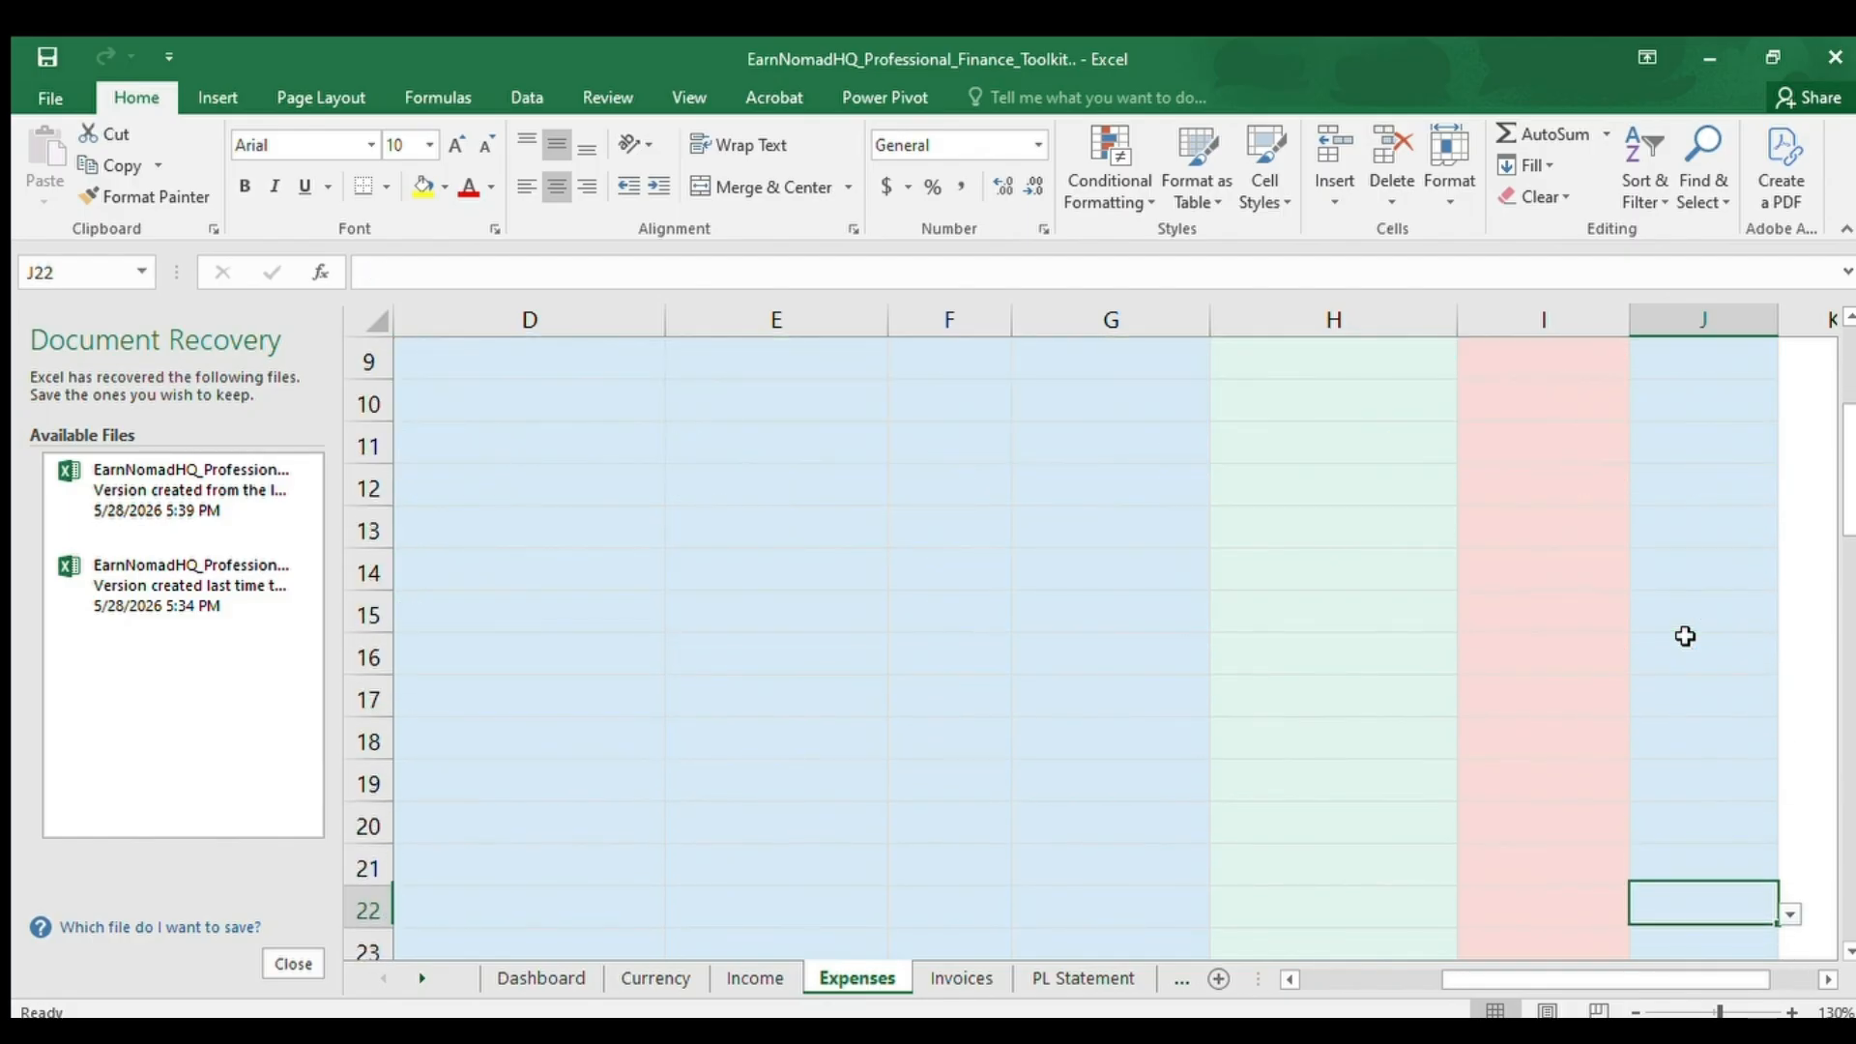
key("Down")
key("Down")
key("Down")
key("Down")
key("Down")
key("Down")
key("Down")
key("Down")
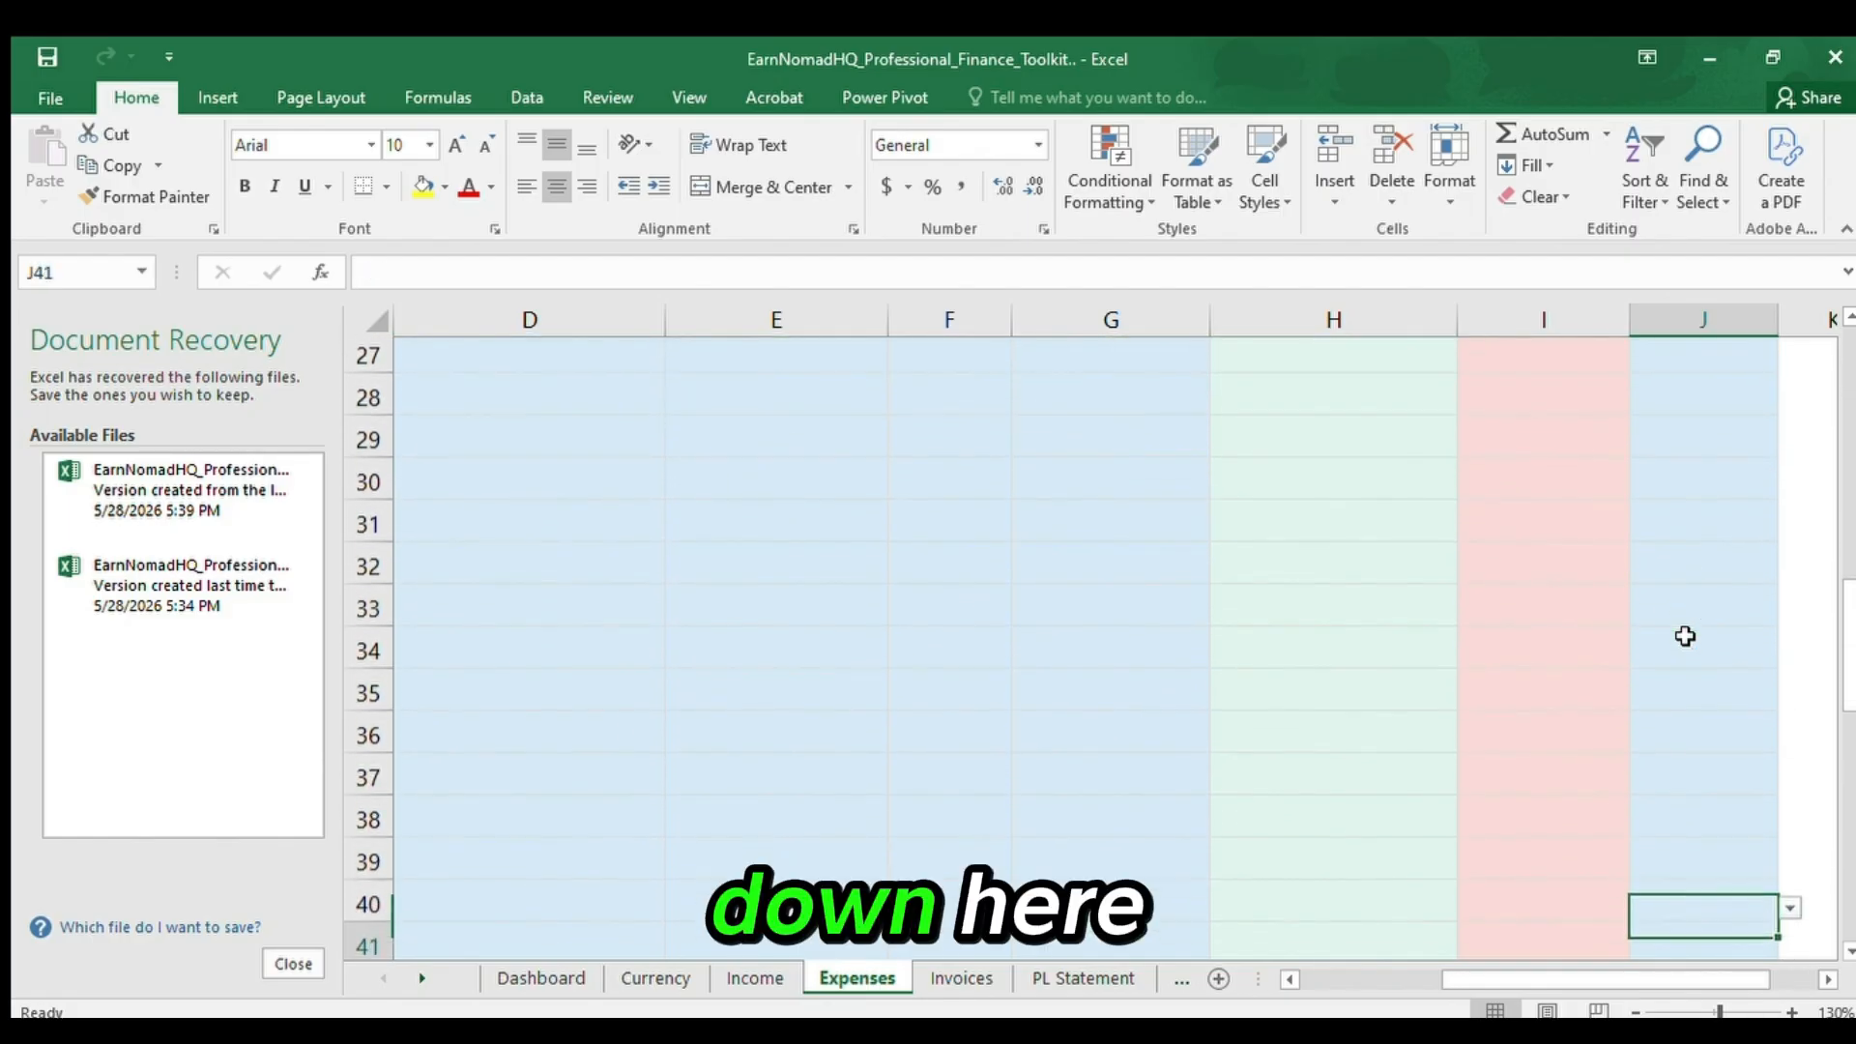
key("Left")
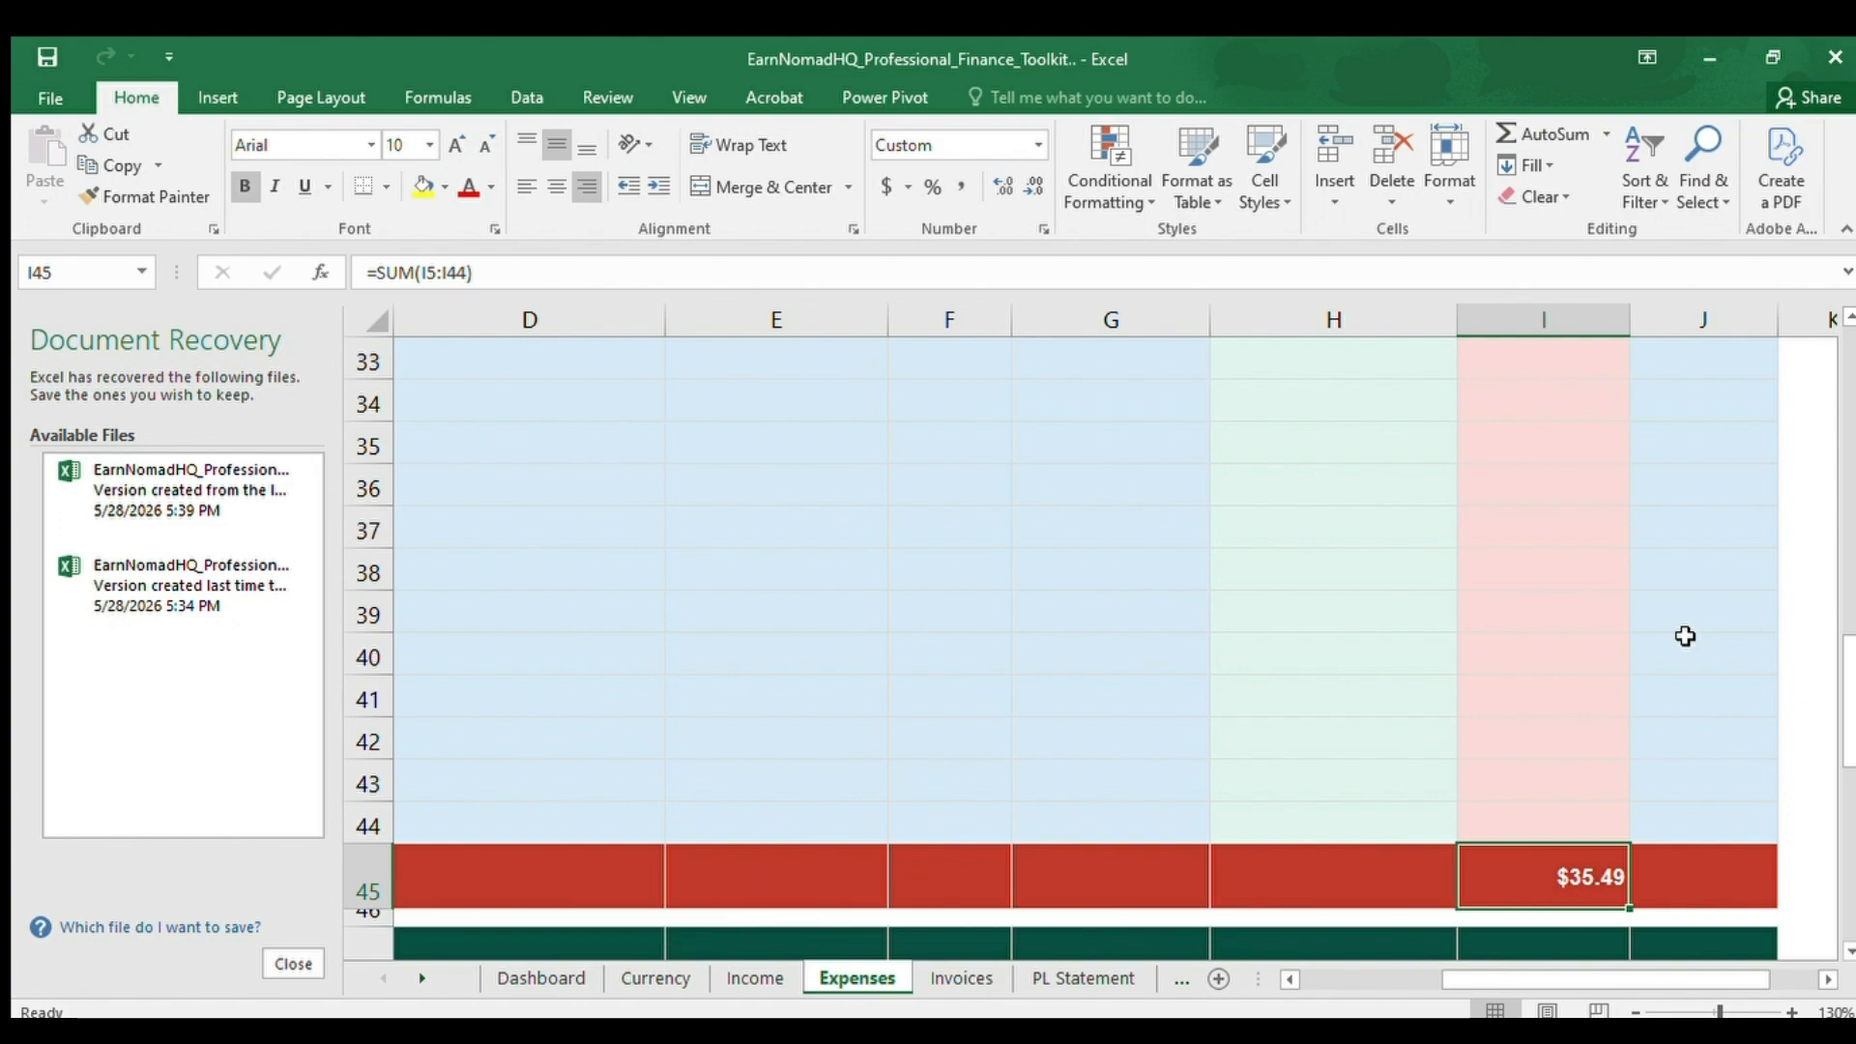
Go to the Expenses by Category summary and review its categories from Office in A49 down to Travel in A53.
key("Down")
key("Down")
key("Down")
key("Left")
key("Left")
key("Left")
key("Left")
key("Left")
key("Left")
key("Left")
key("Left")
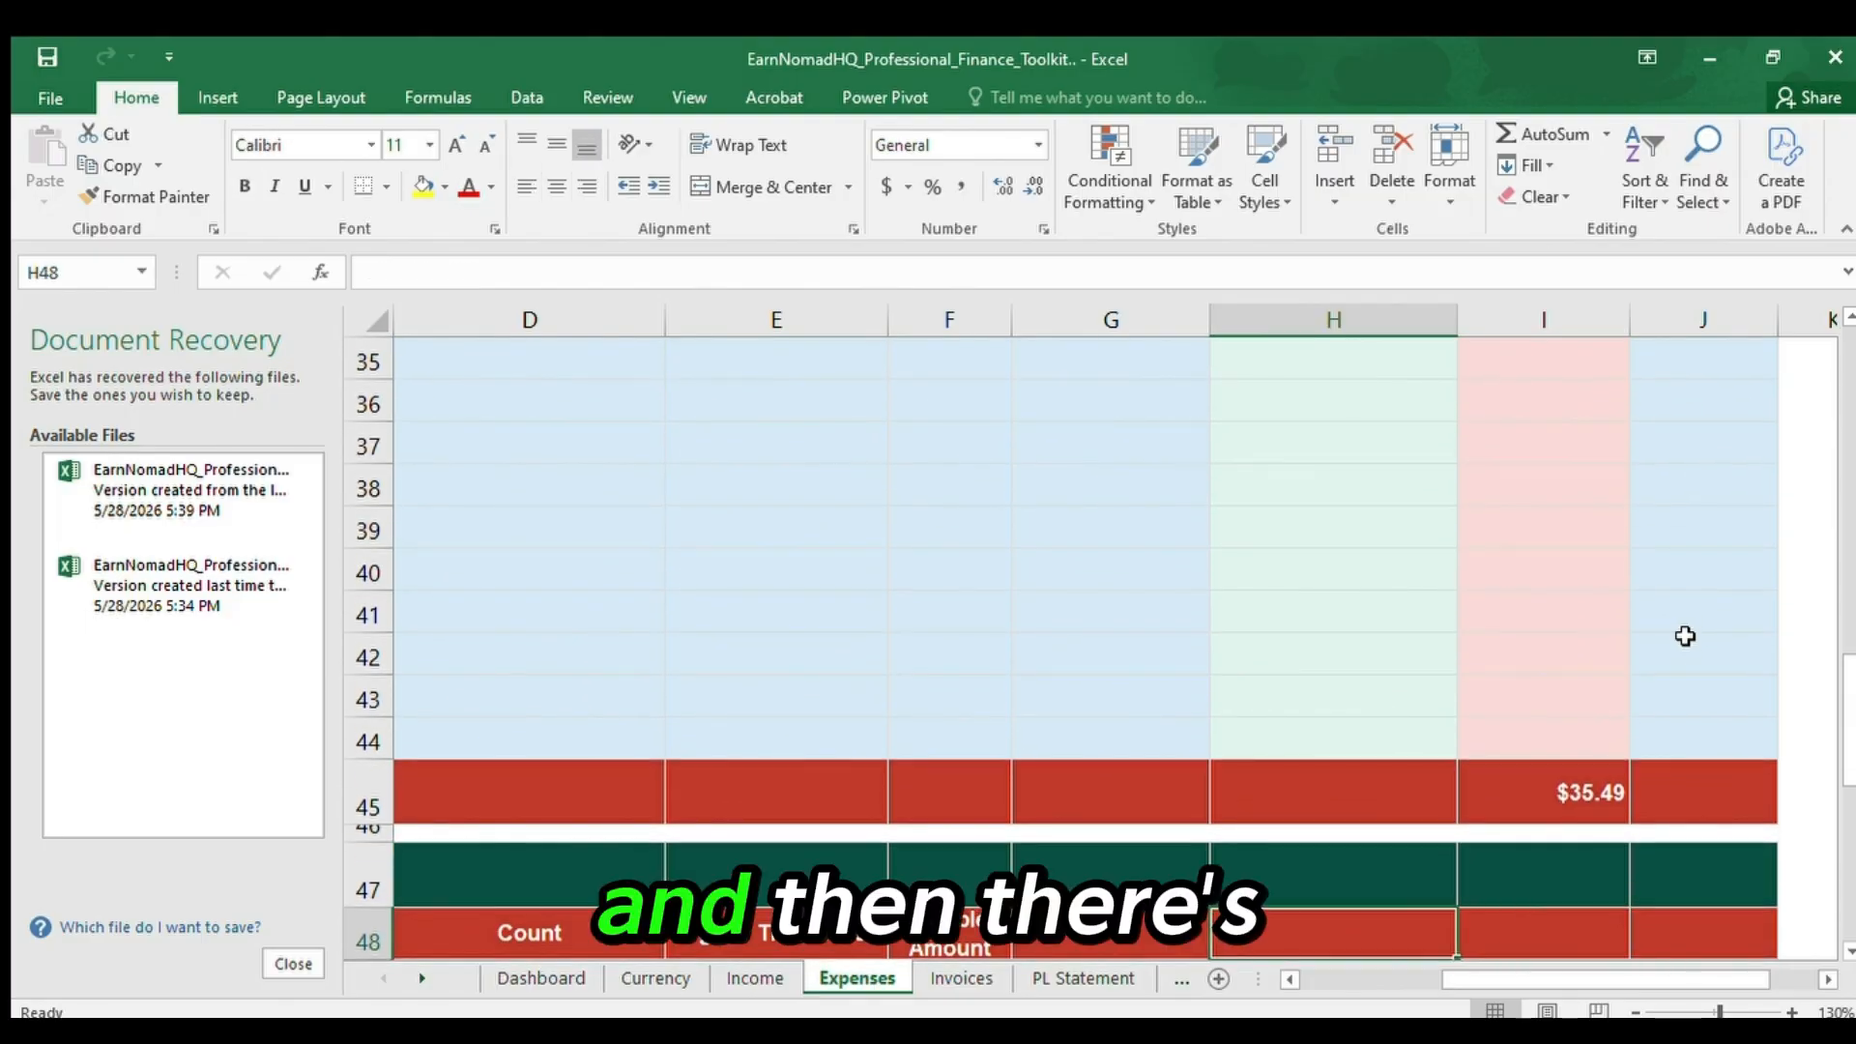
key("Down")
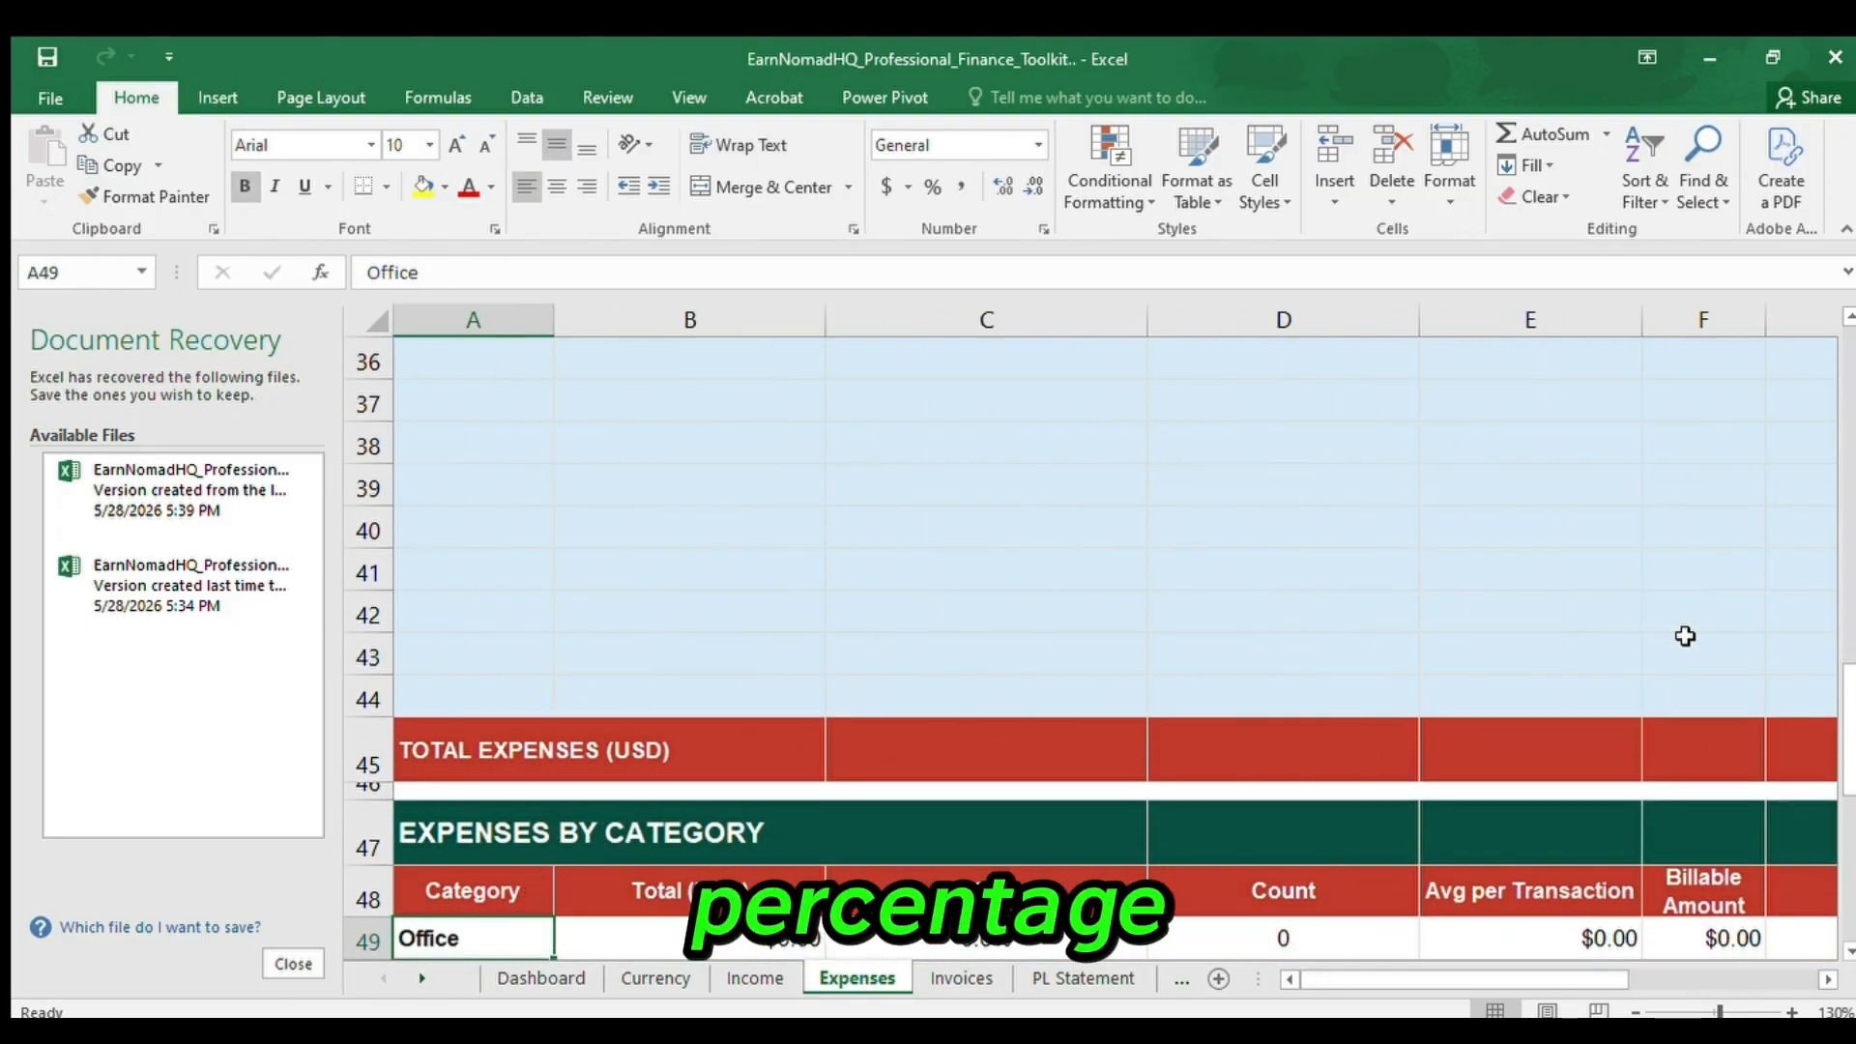
key("Down")
key("Down")
key("Down")
key("Down")
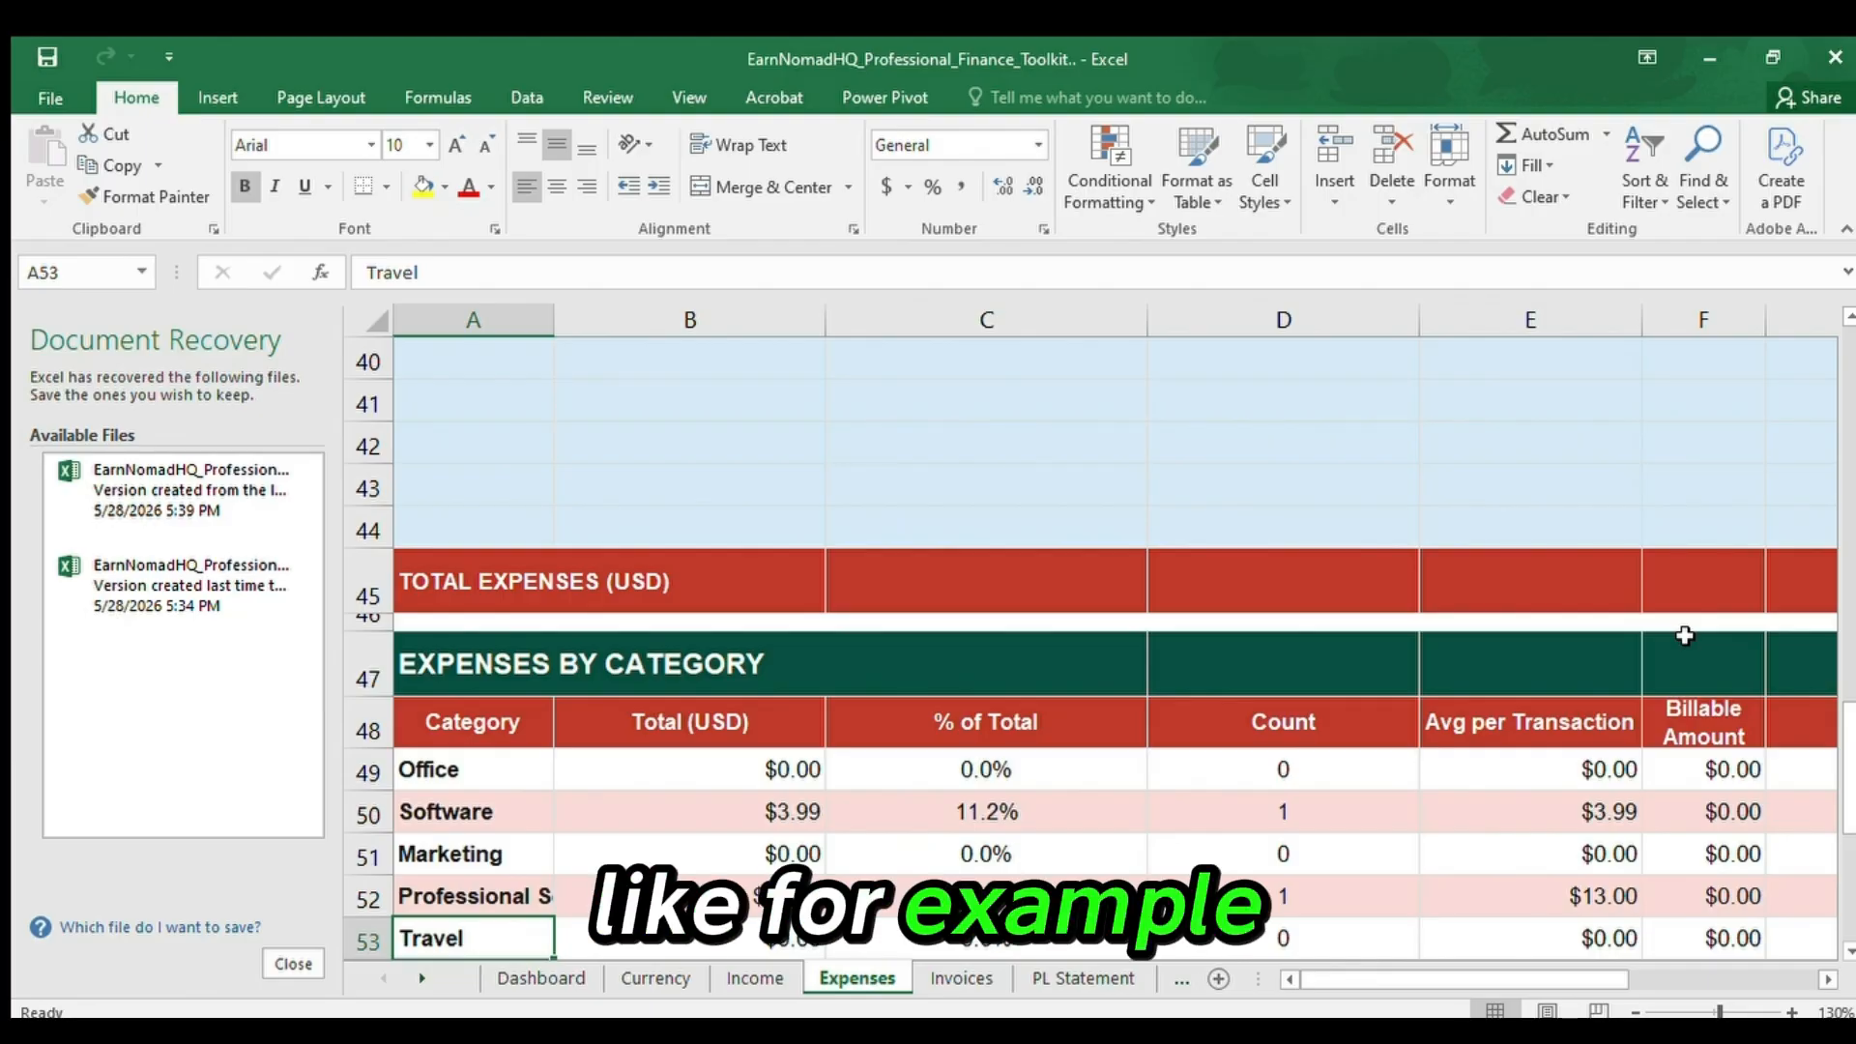
Examine the Professional Services total and percentage in row 52, continuing down the % of Total column to Equipment.
left_click(513, 890)
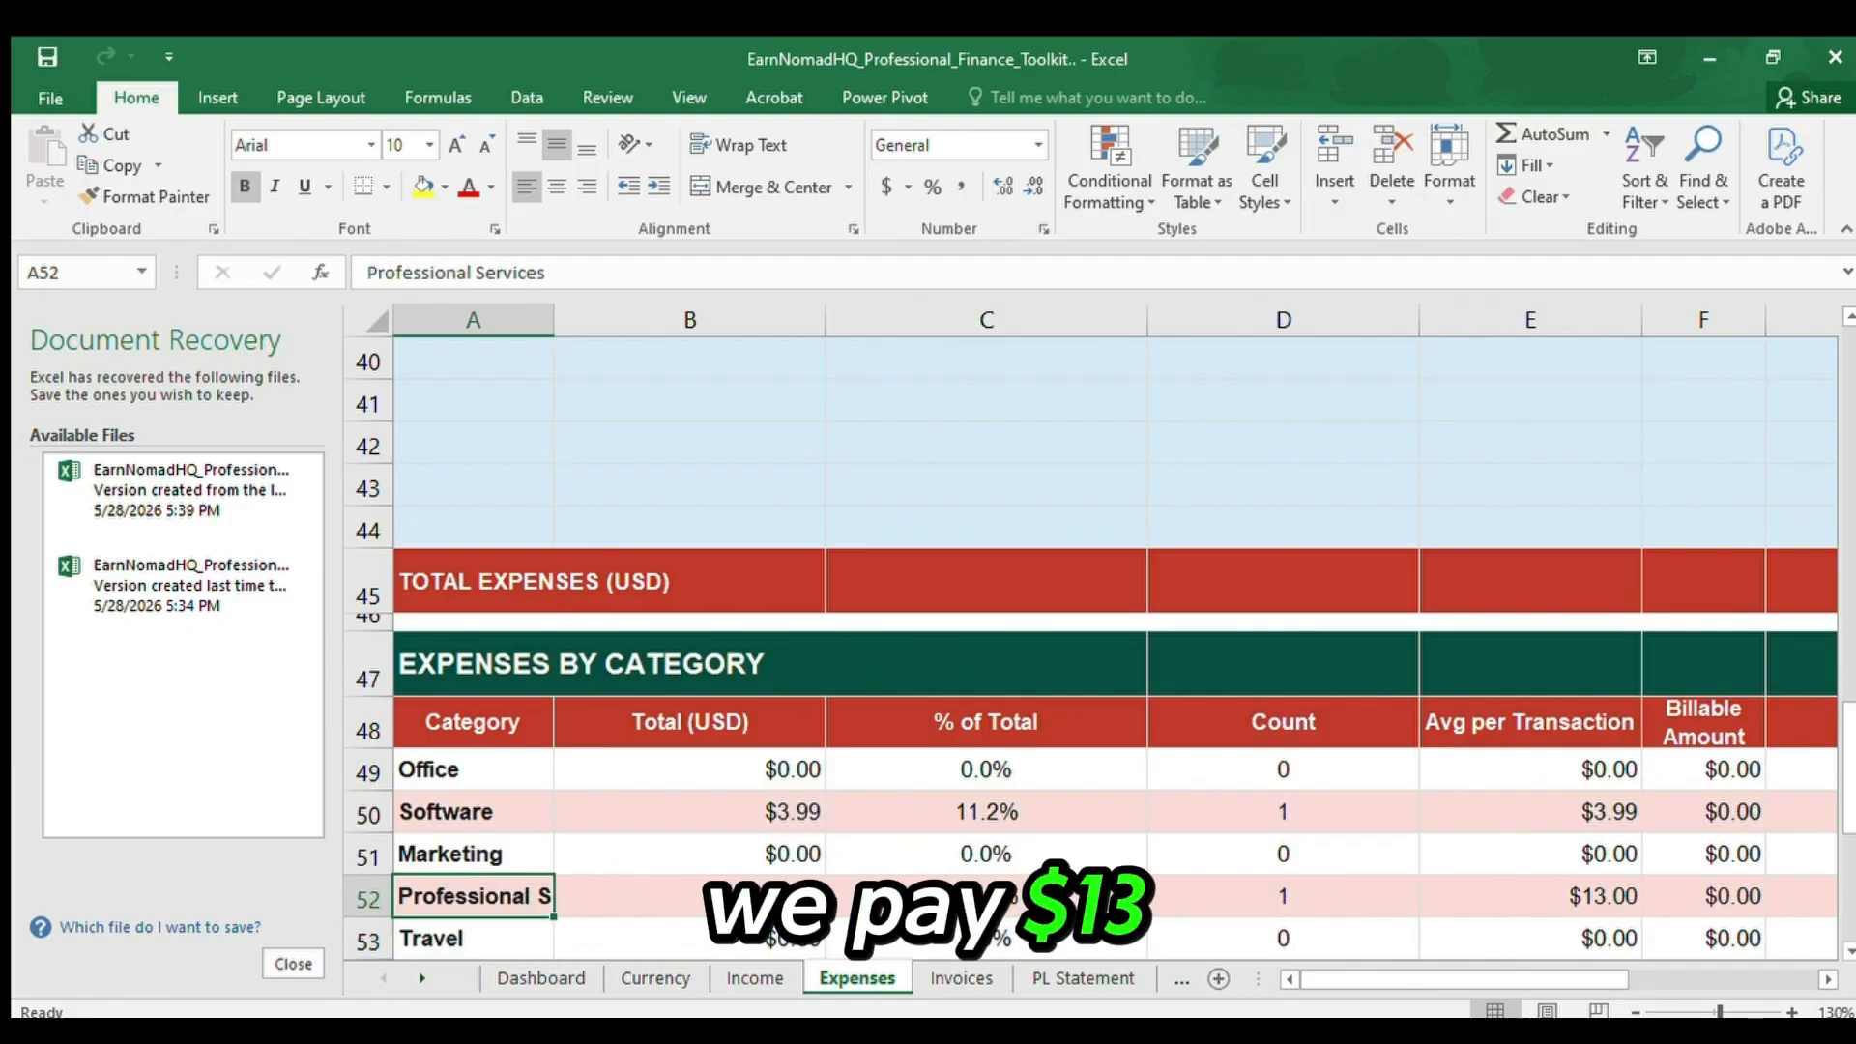
left_click(764, 899)
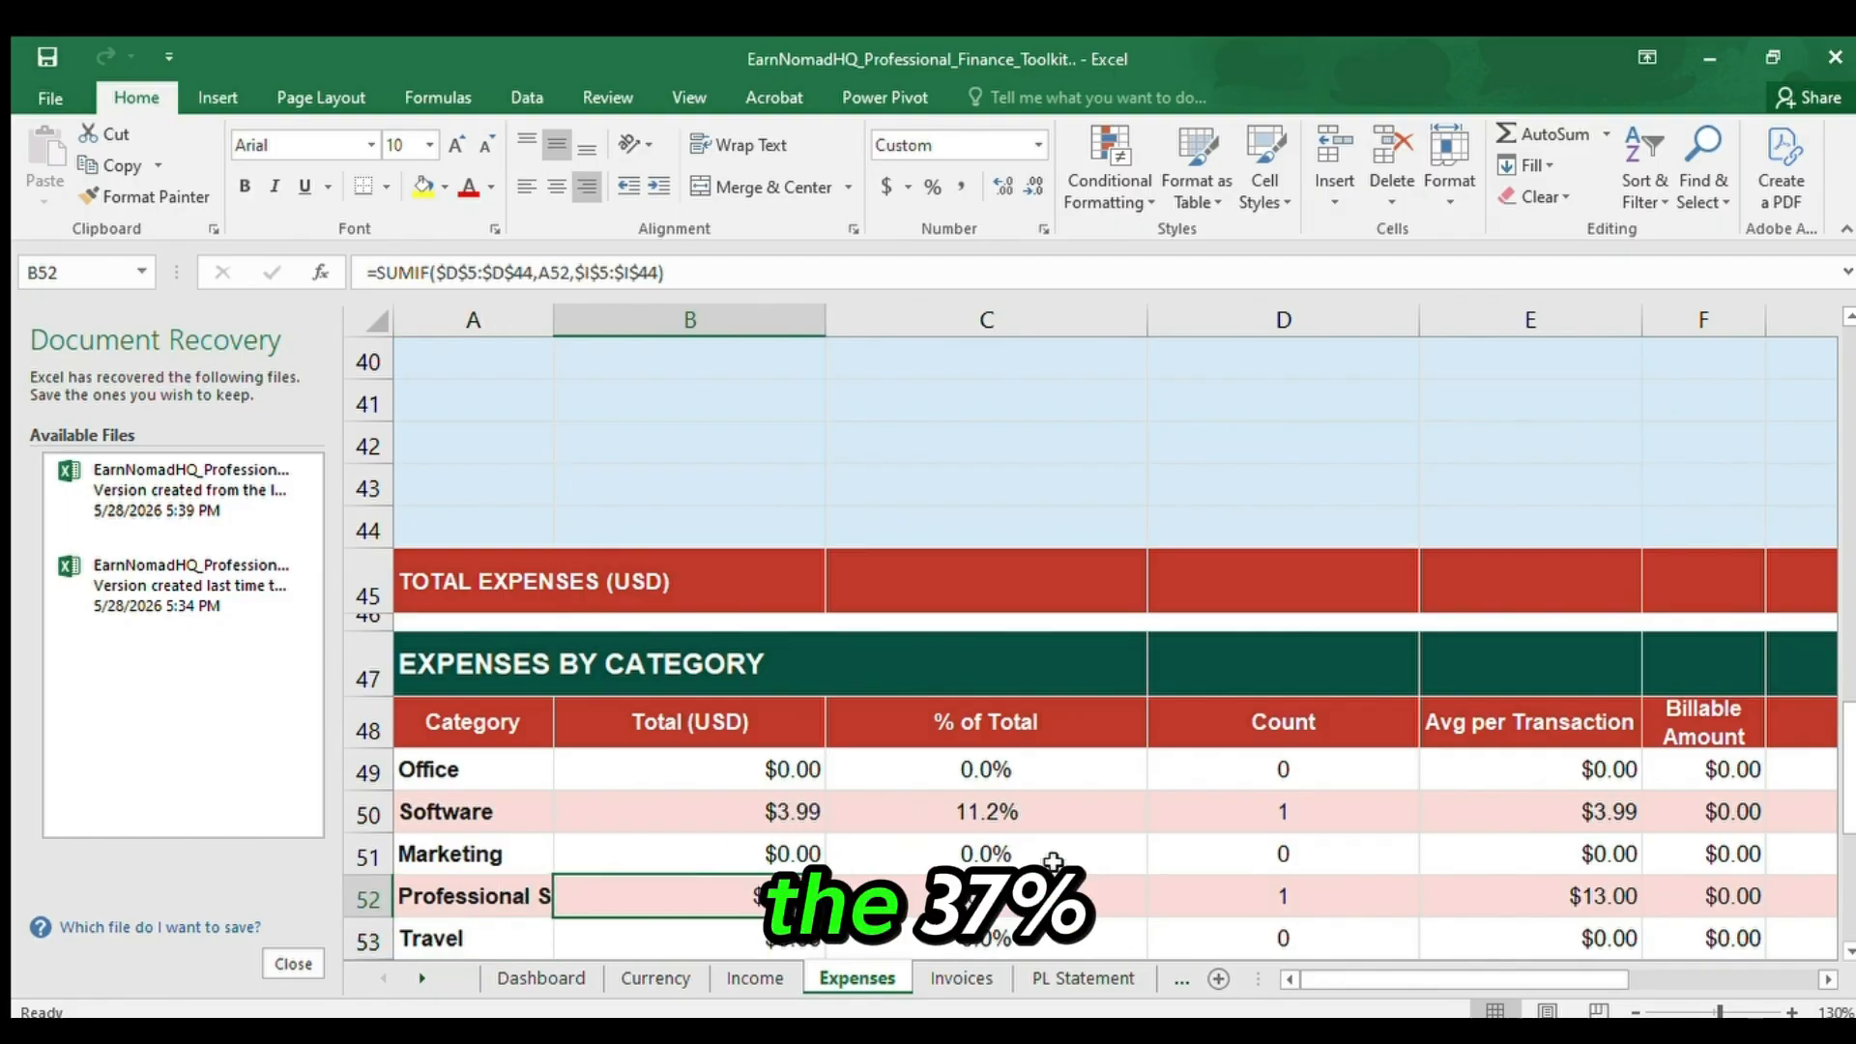
left_click(1046, 893)
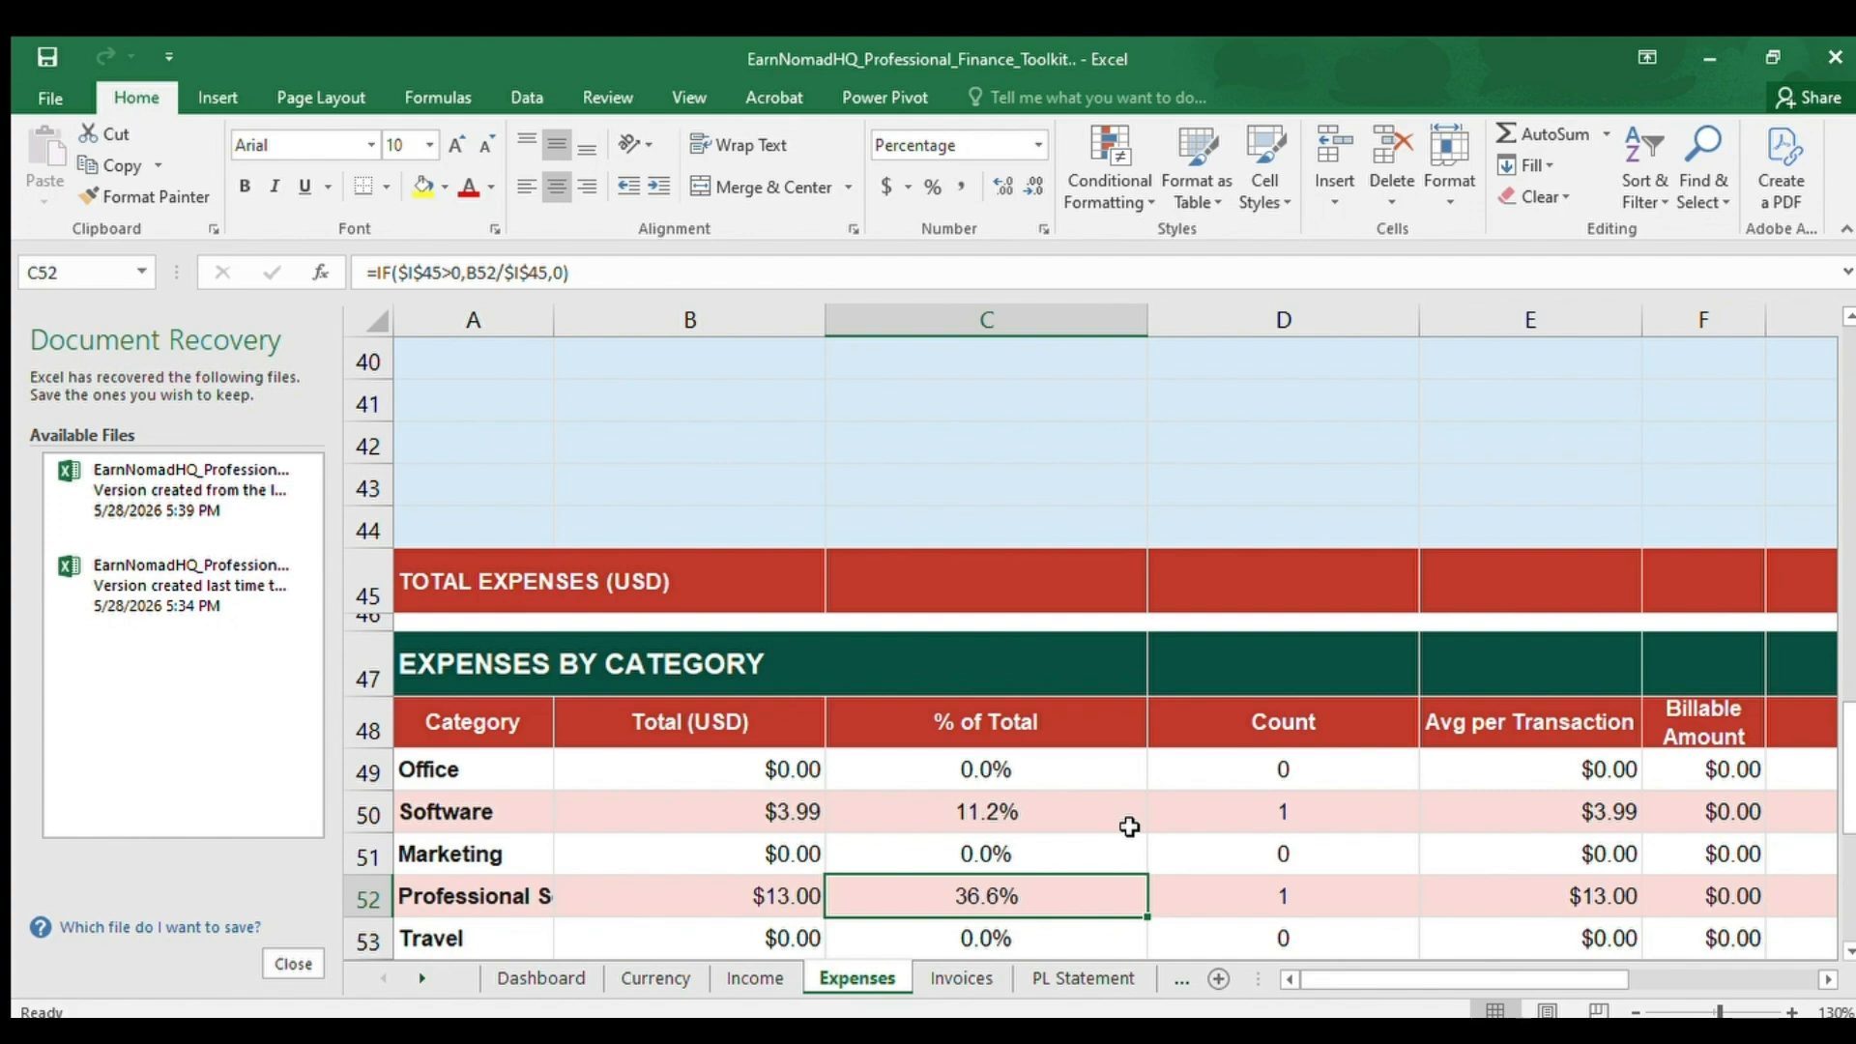
key("Down")
key("Down")
key("Down")
key("Down")
key("Down")
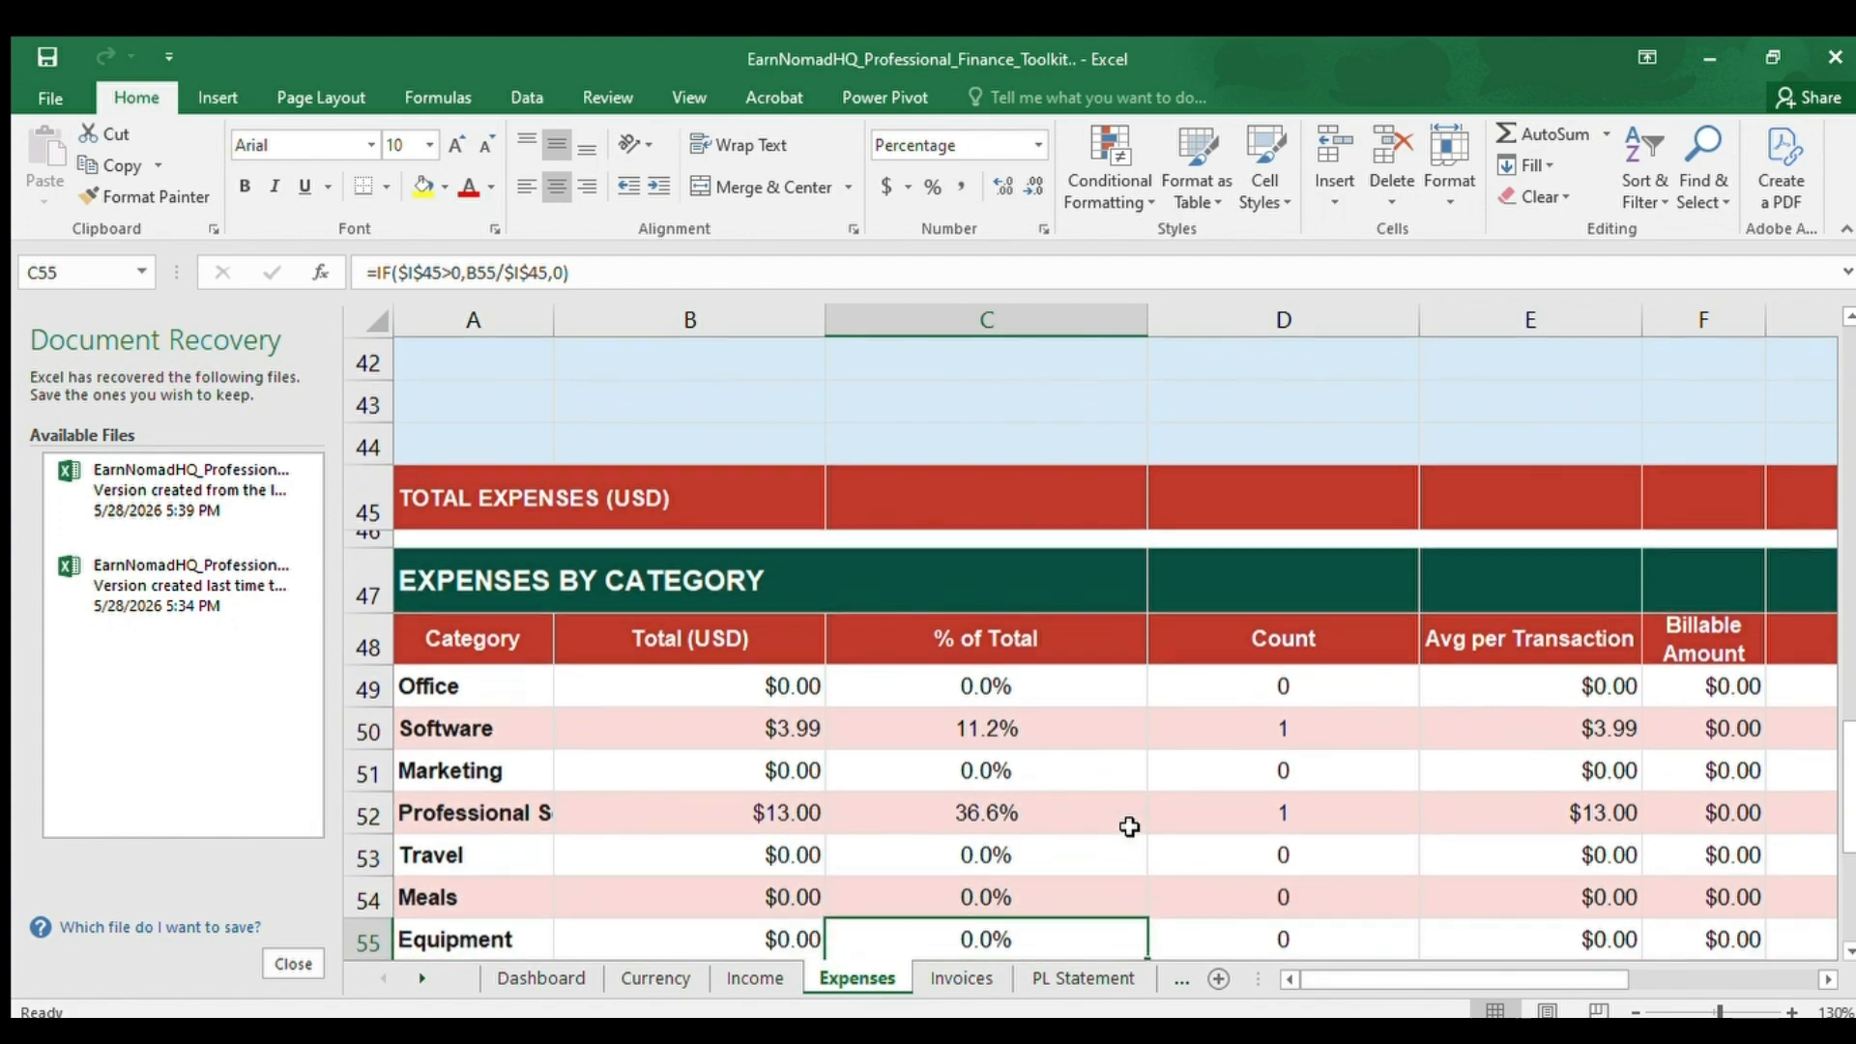
Examine the Internet category's total and percentage in row 56, continuing down the % of Total column to Tax.
key("Up")
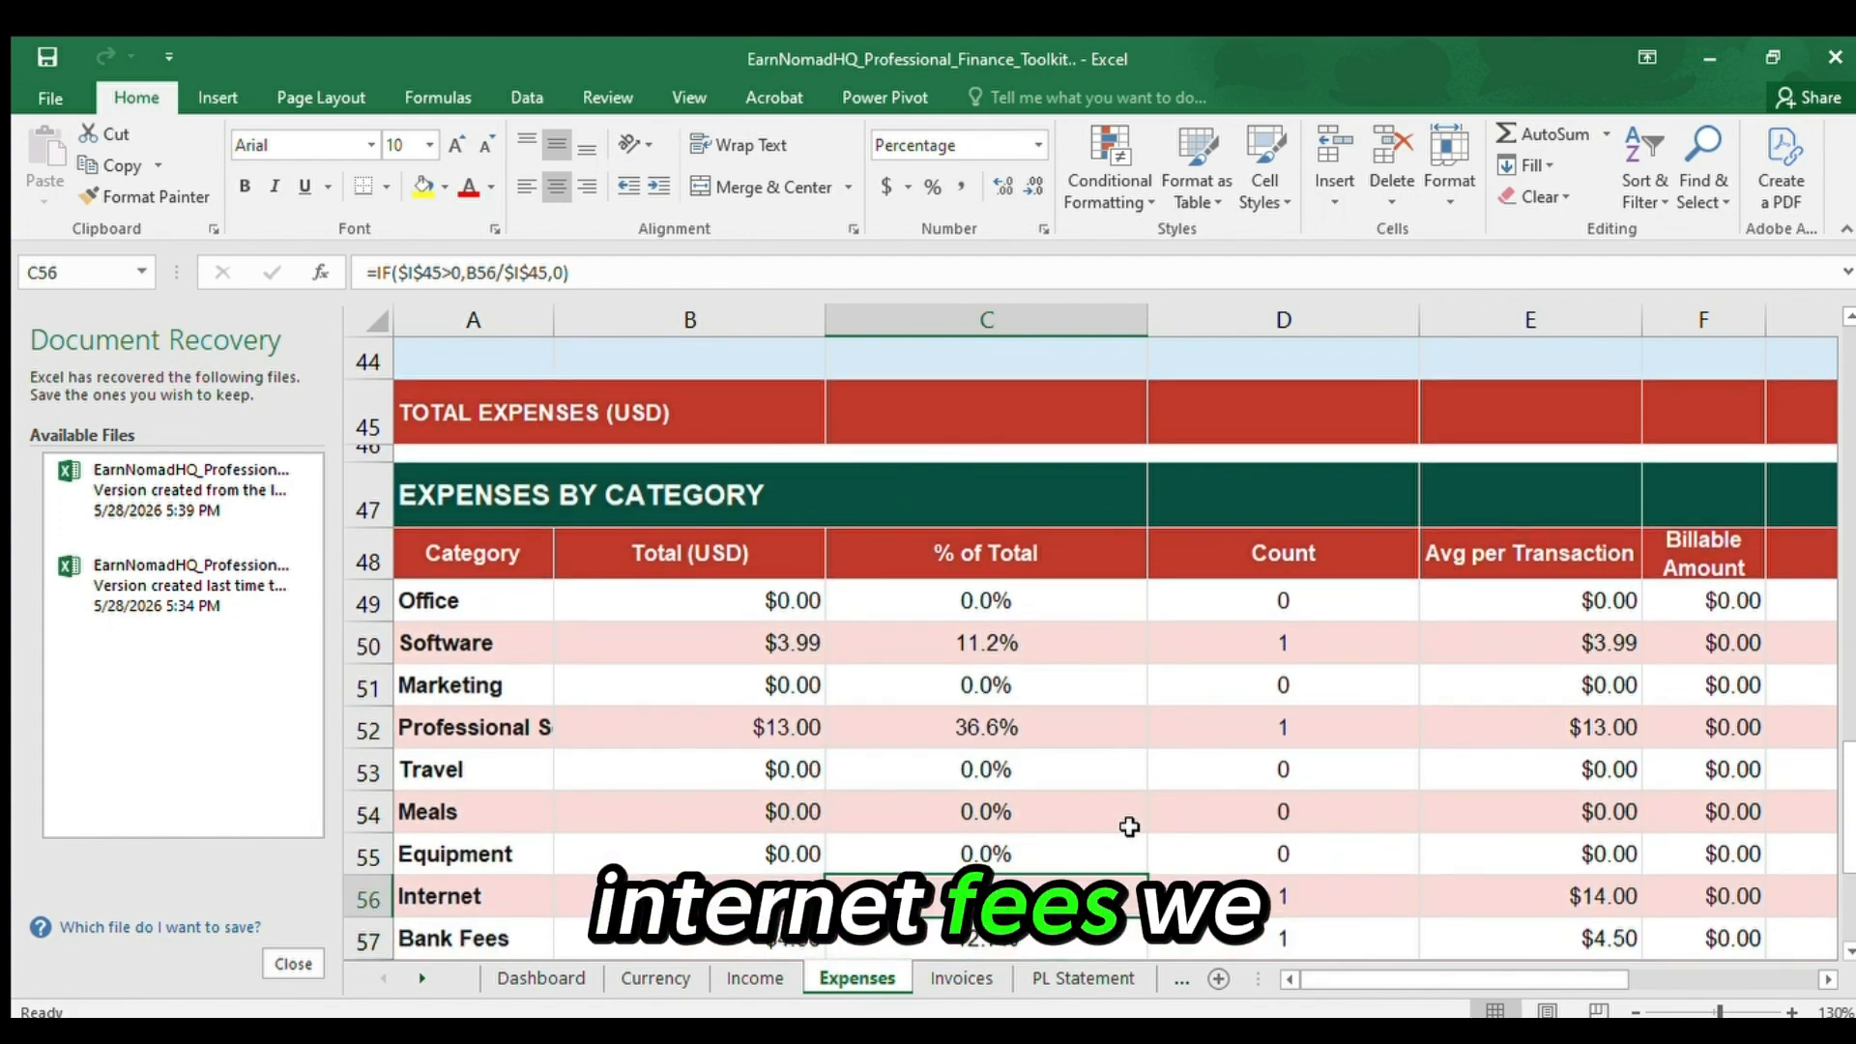
left_click(468, 897)
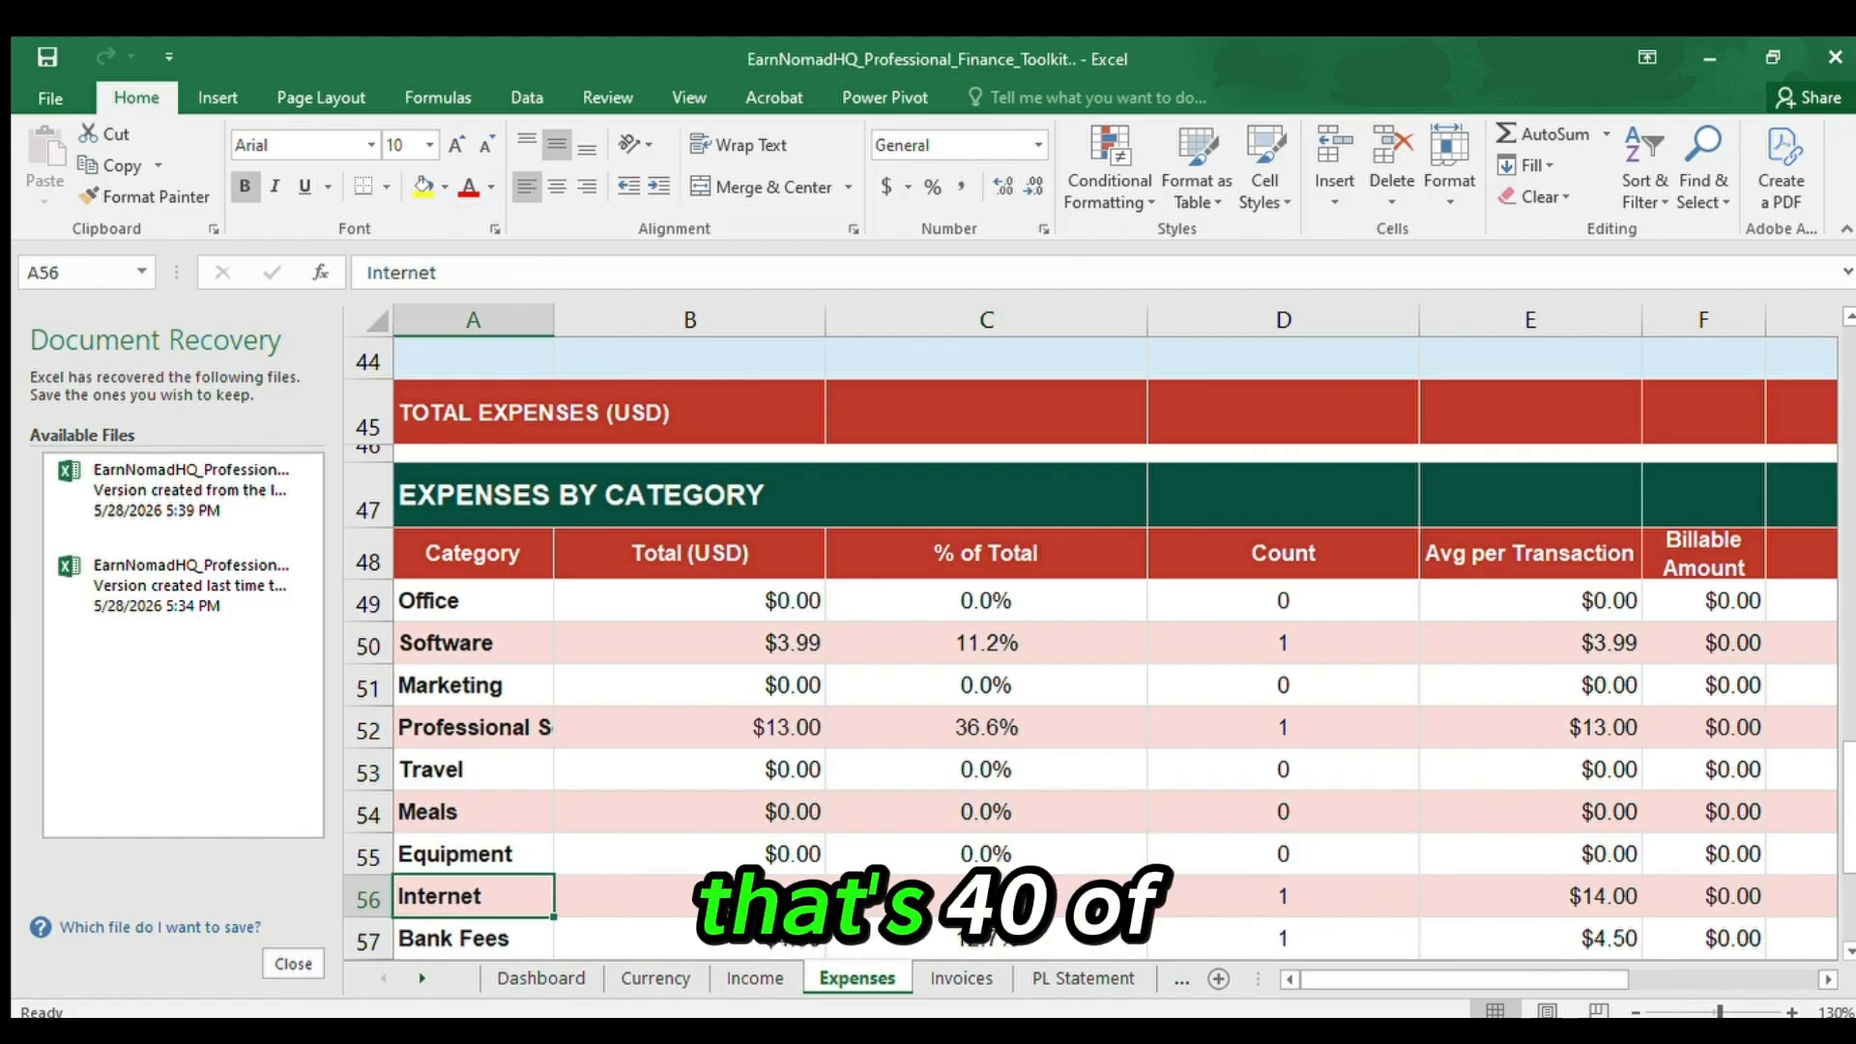
key("Right")
left_click(1001, 882)
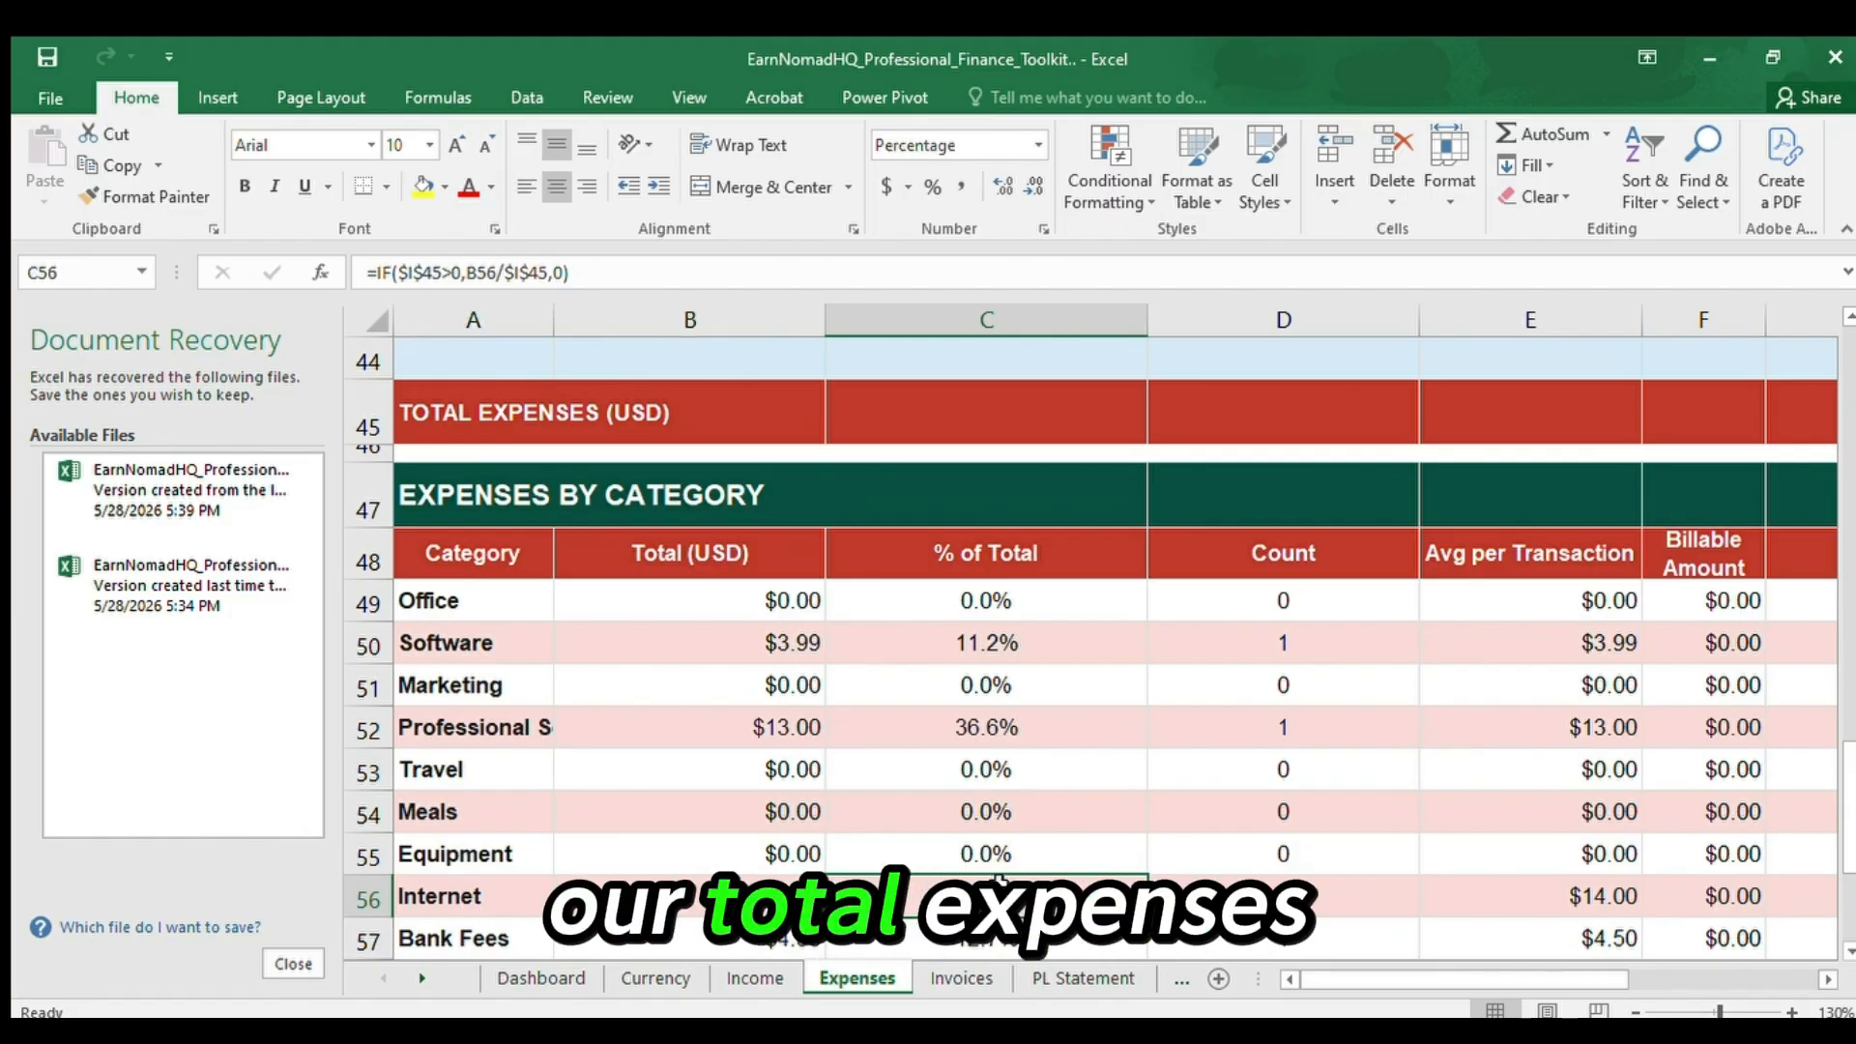
key("Down")
key("Down")
key("Down")
key("Down")
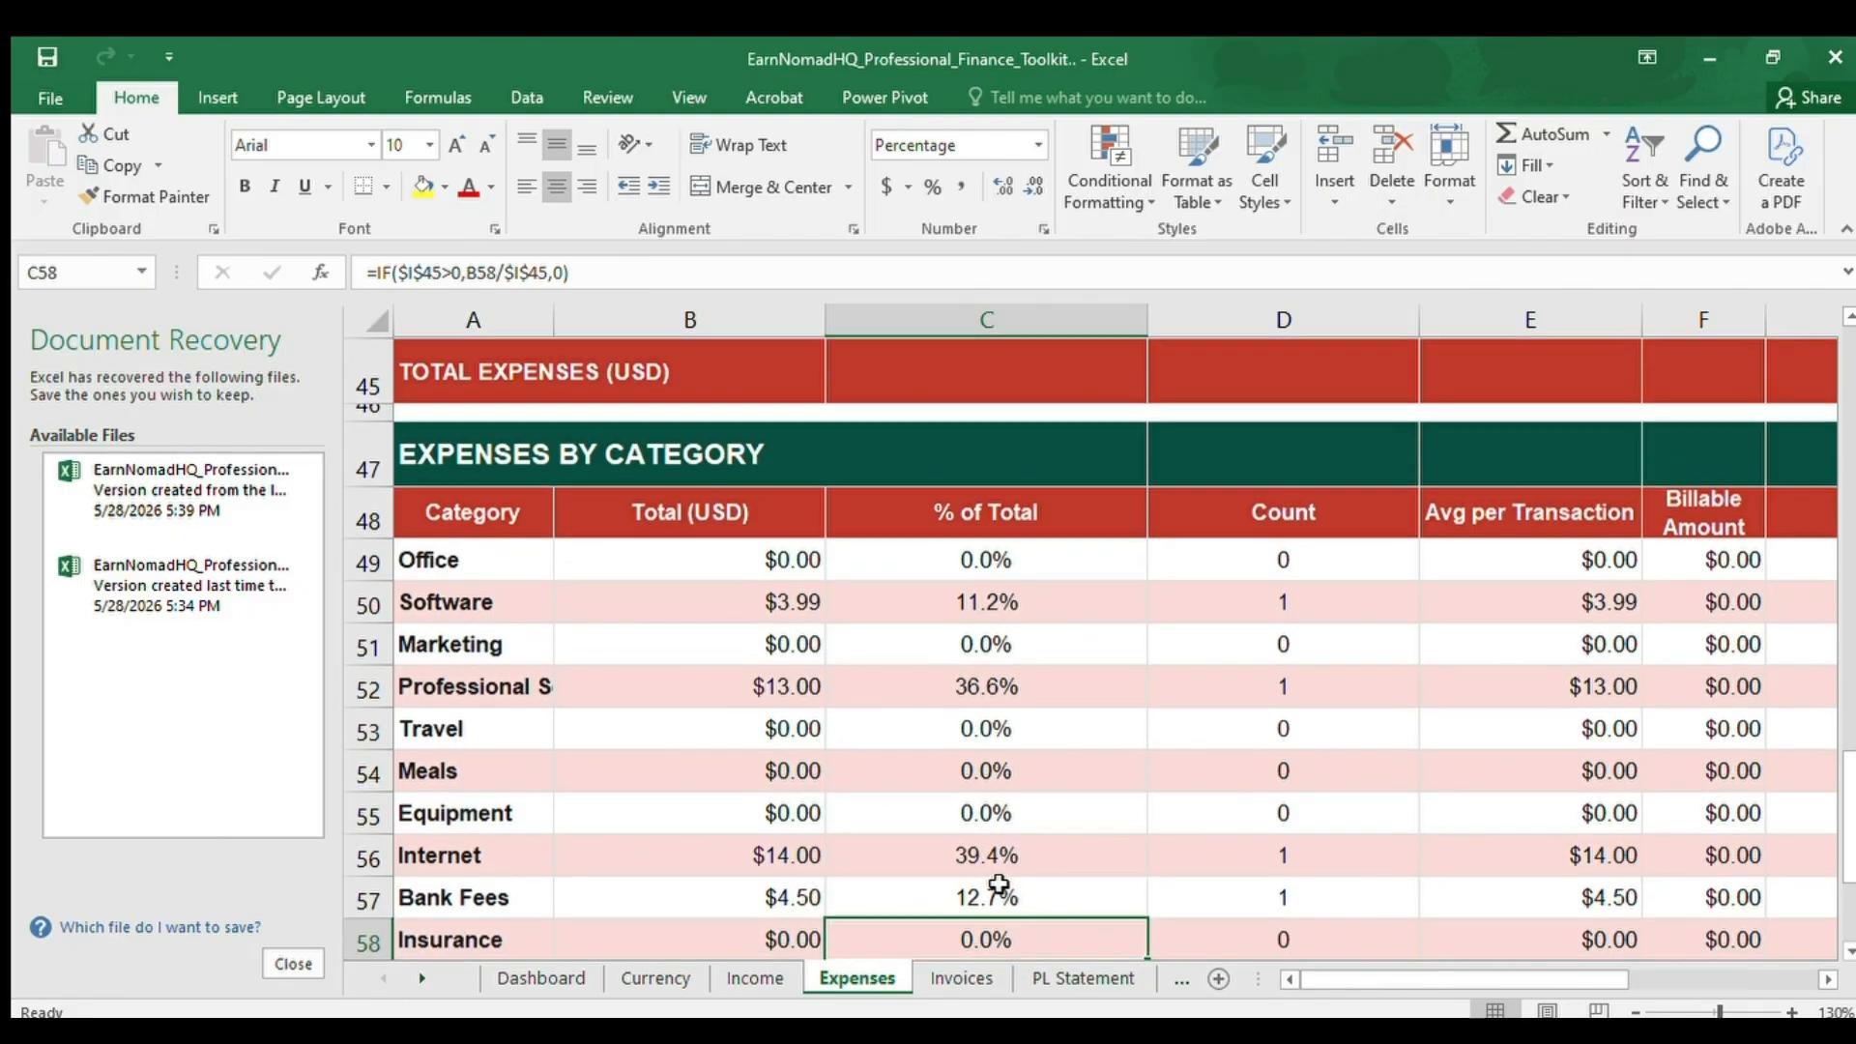
key("Down")
key("Down")
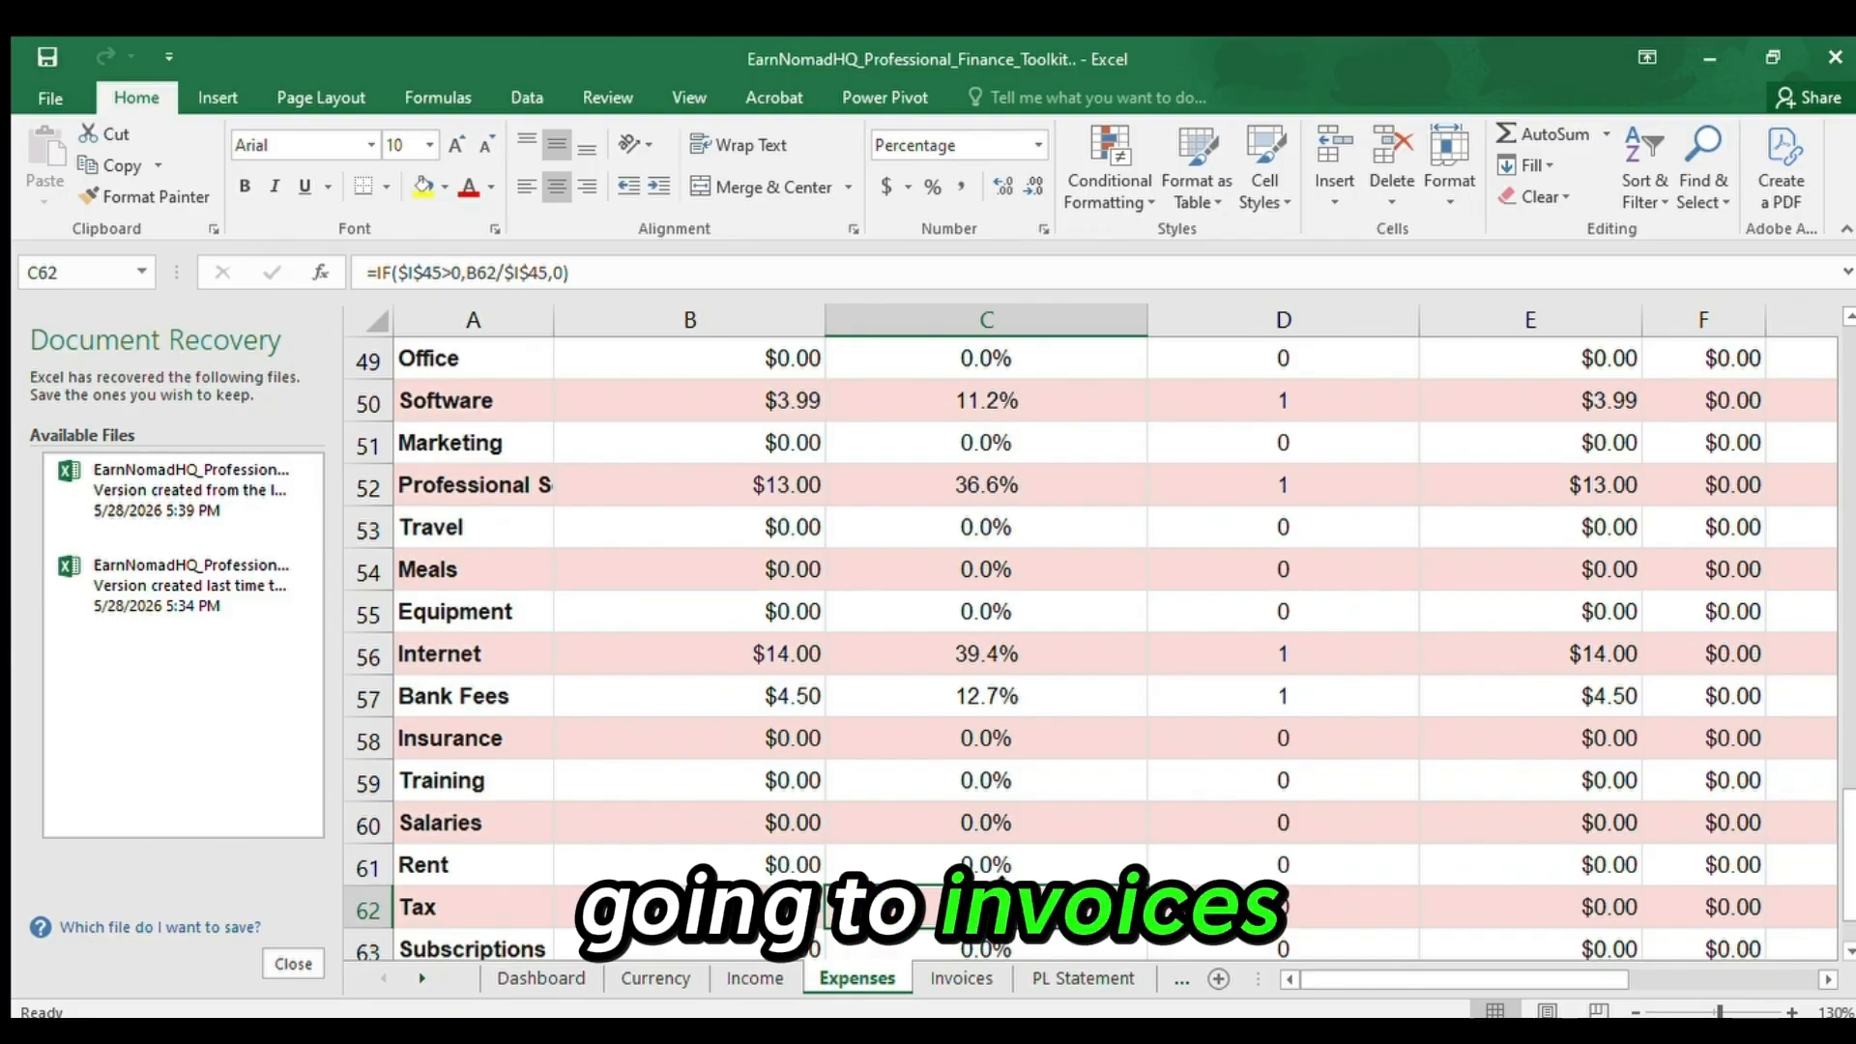
Open the Invoices sheet and go up from the payment summary to the Invoice Tracker heading in A1.
left_click(943, 978)
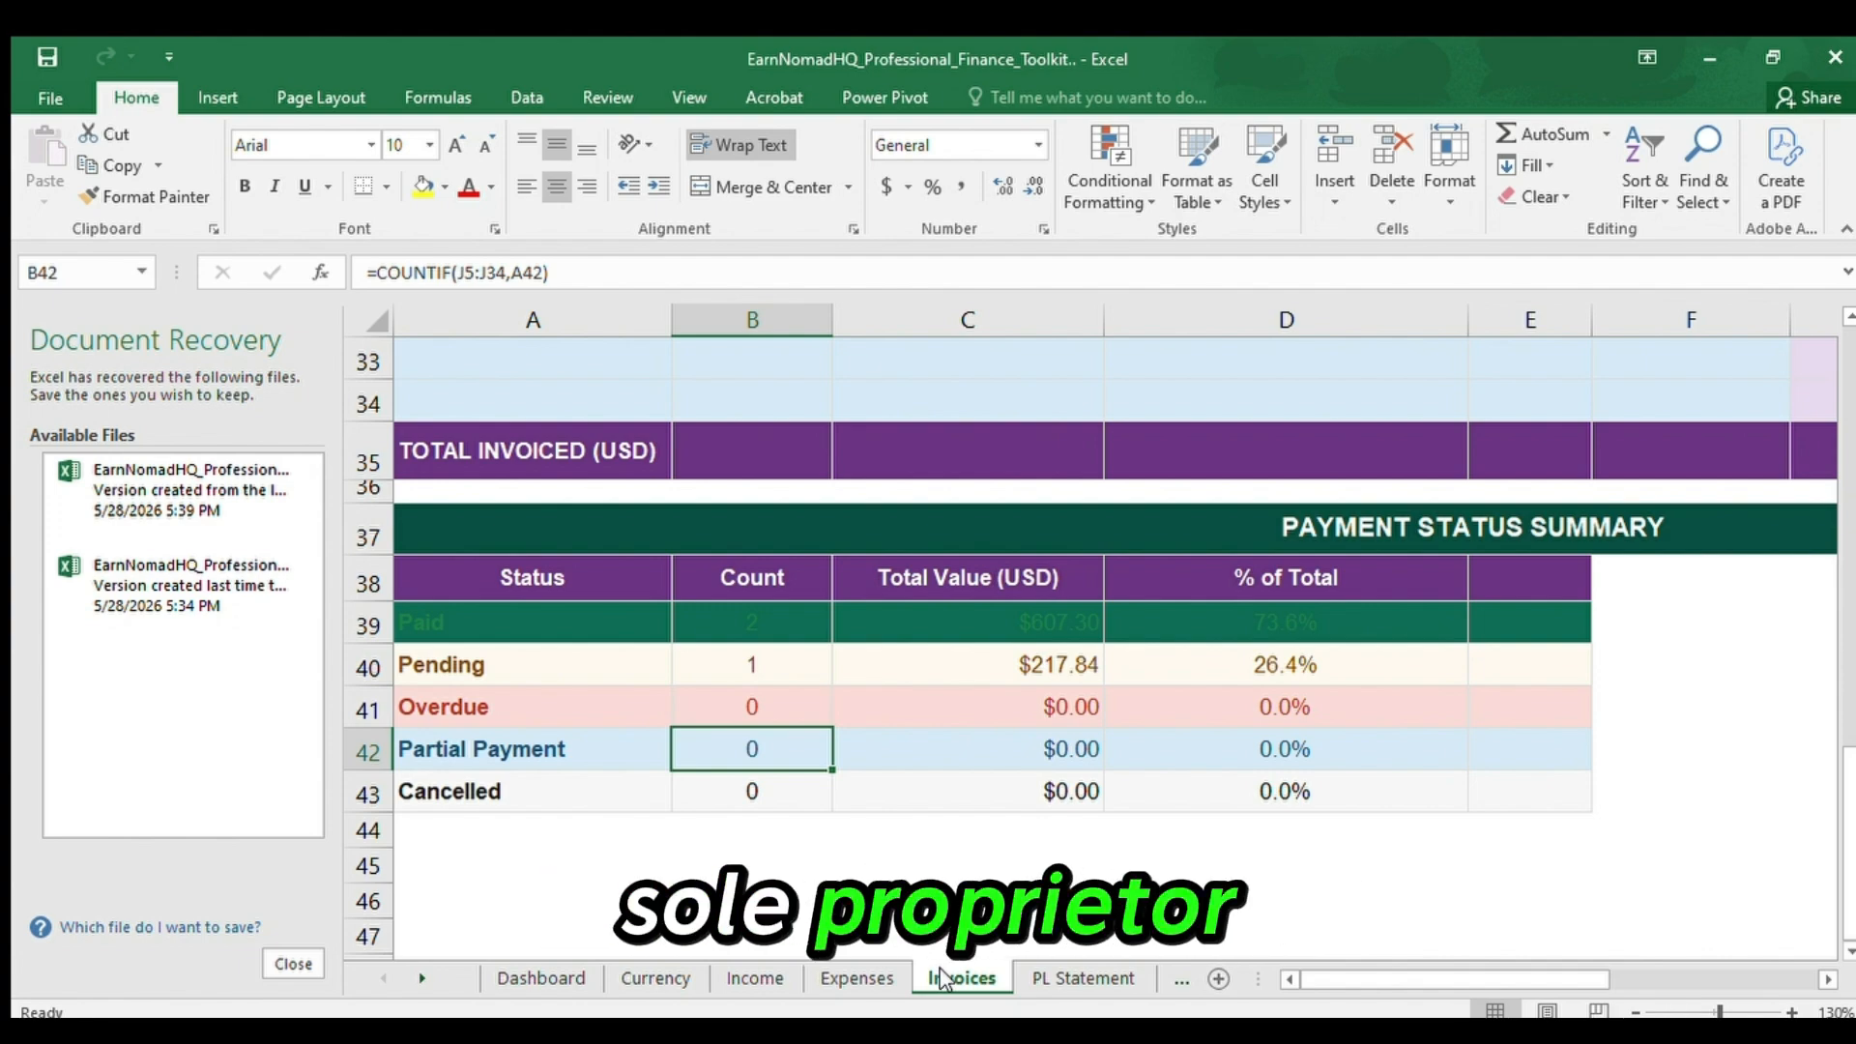
key("Up")
key("Up")
key("Up")
key("Up")
key("Up")
key("Up")
key("Up")
key("Up")
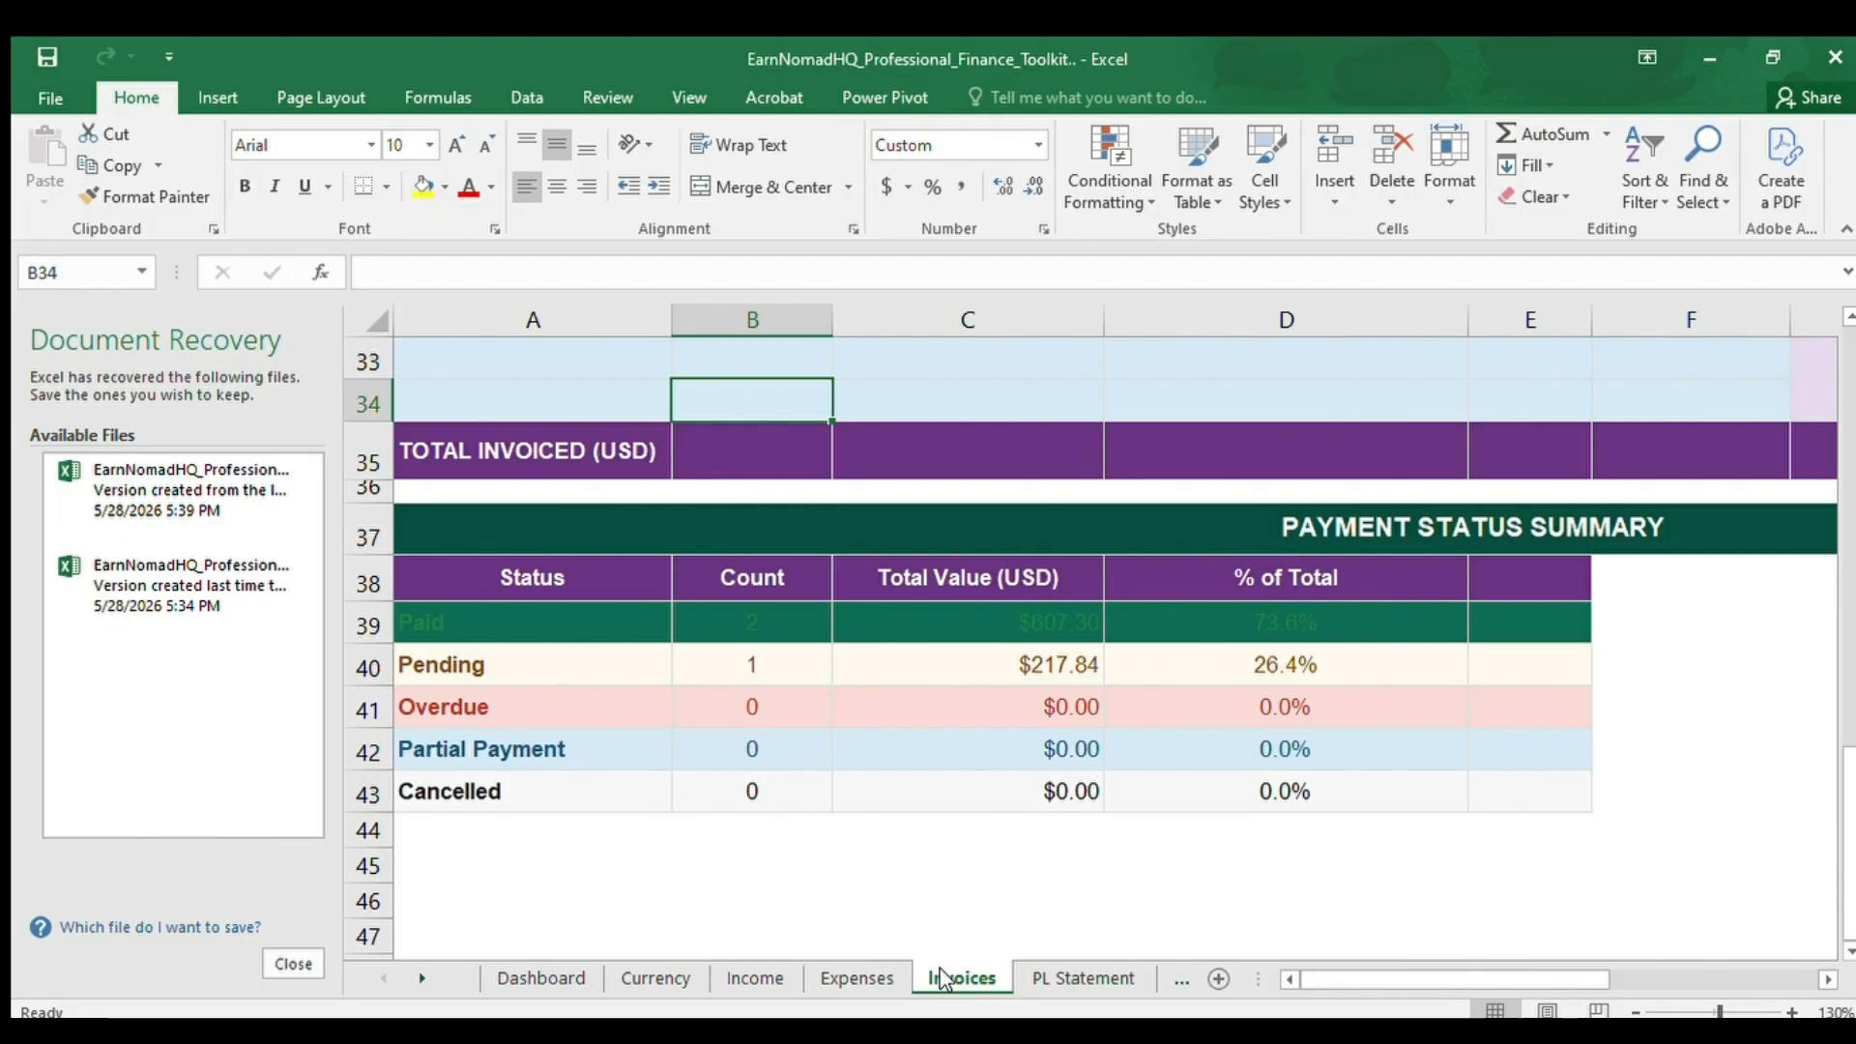
key("Page_Up")
key("Page_Up")
key("Page_Up")
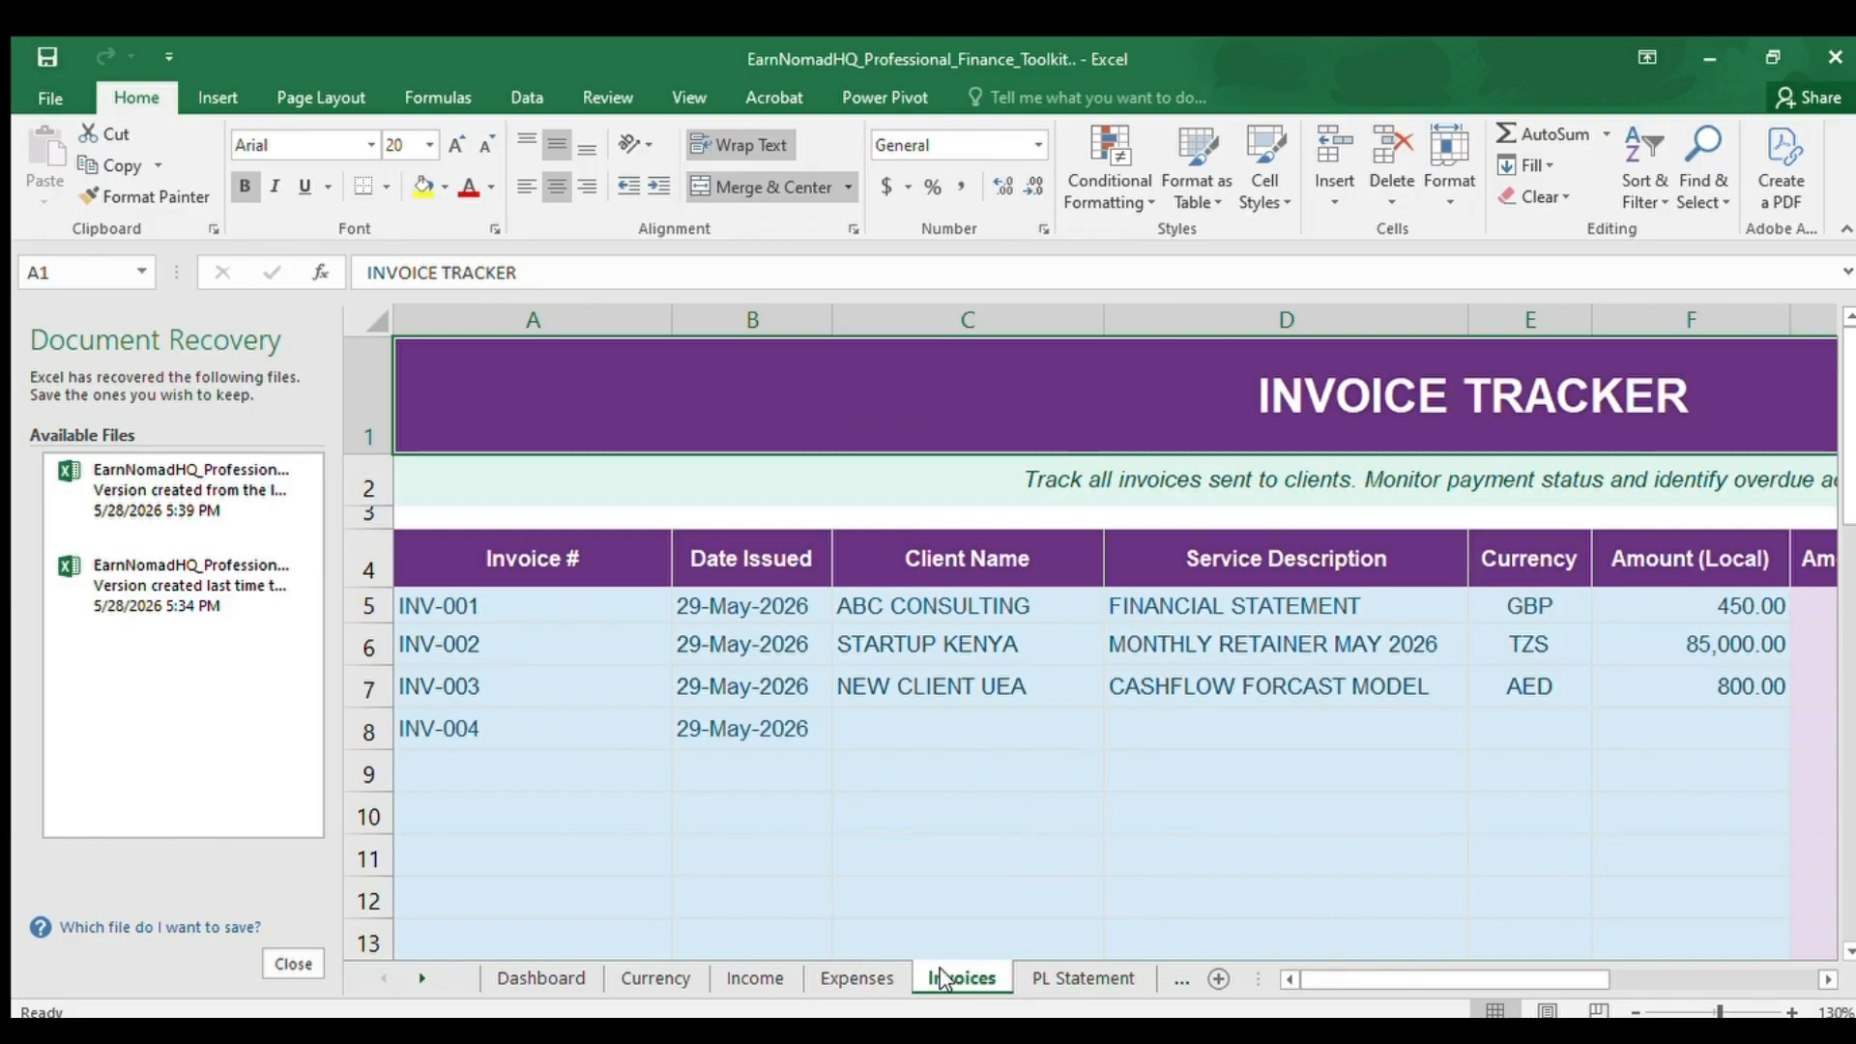
Review the first invoice in row 5, including its due date, date paid and payment status in J5.
left_click(378, 609)
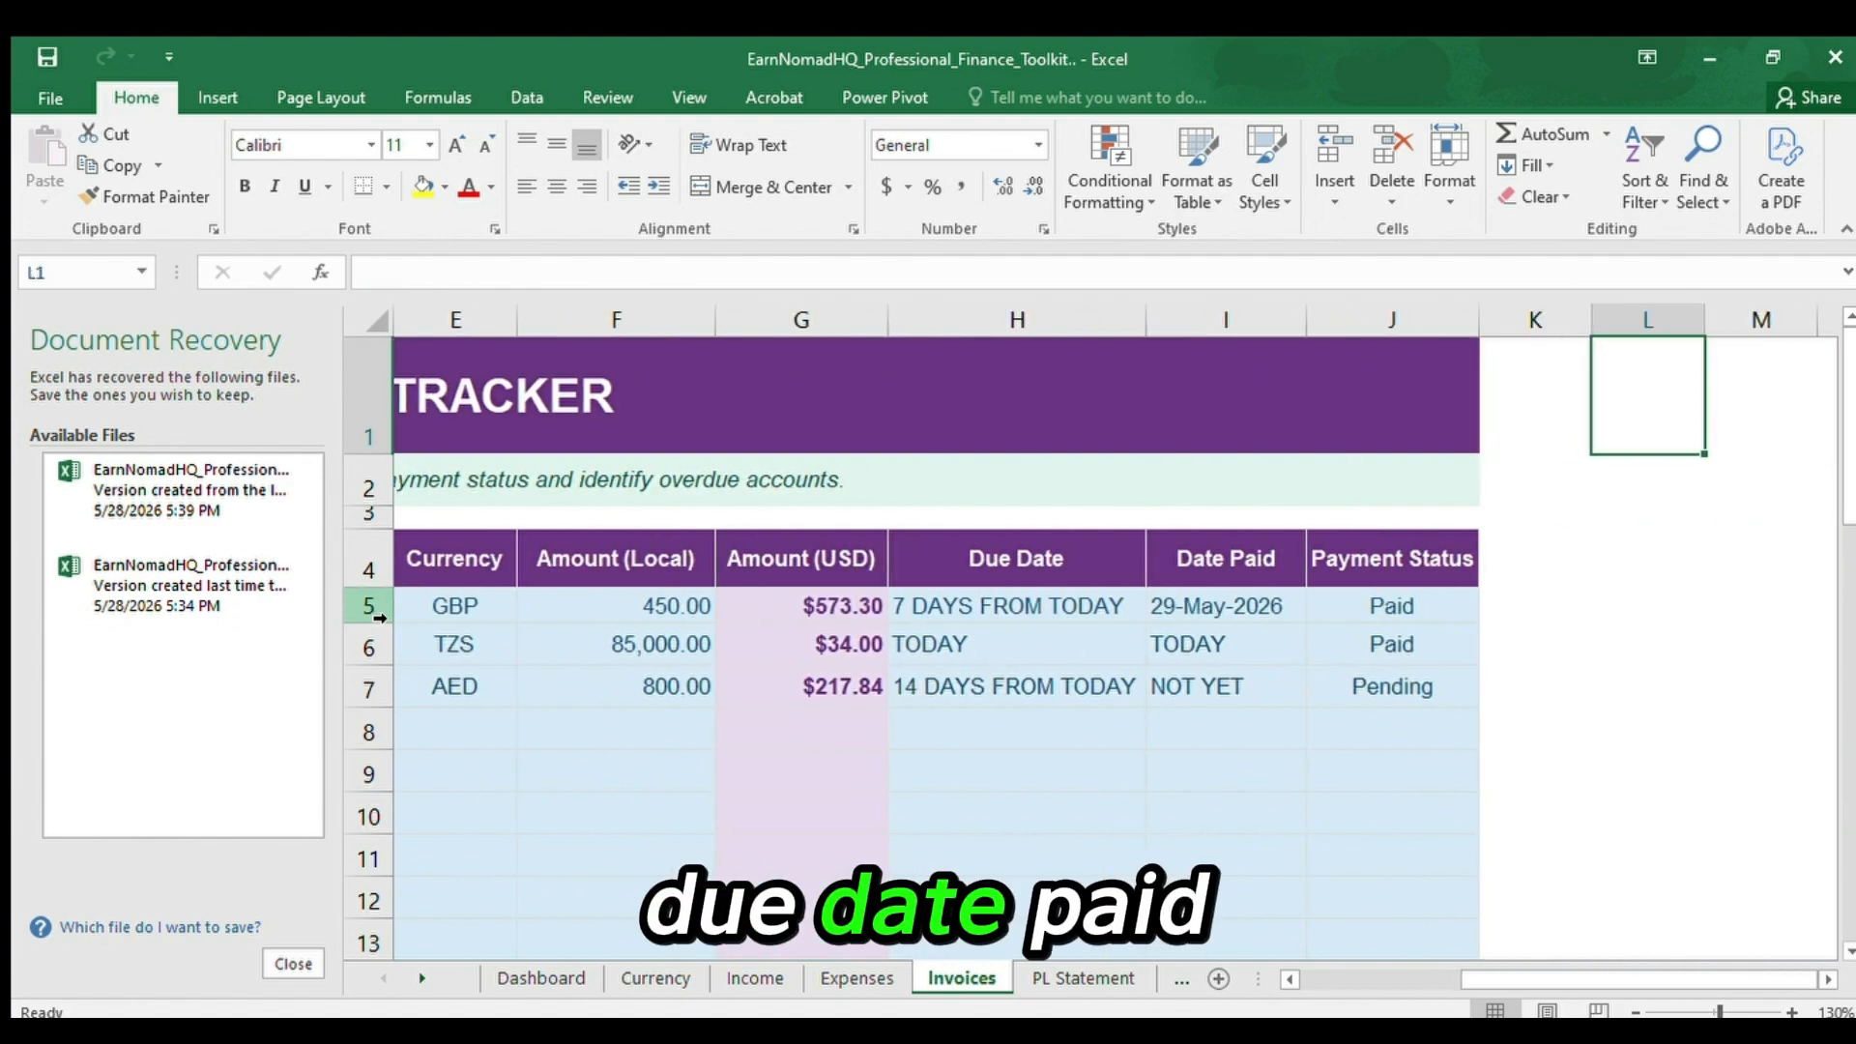
left_click(1012, 603)
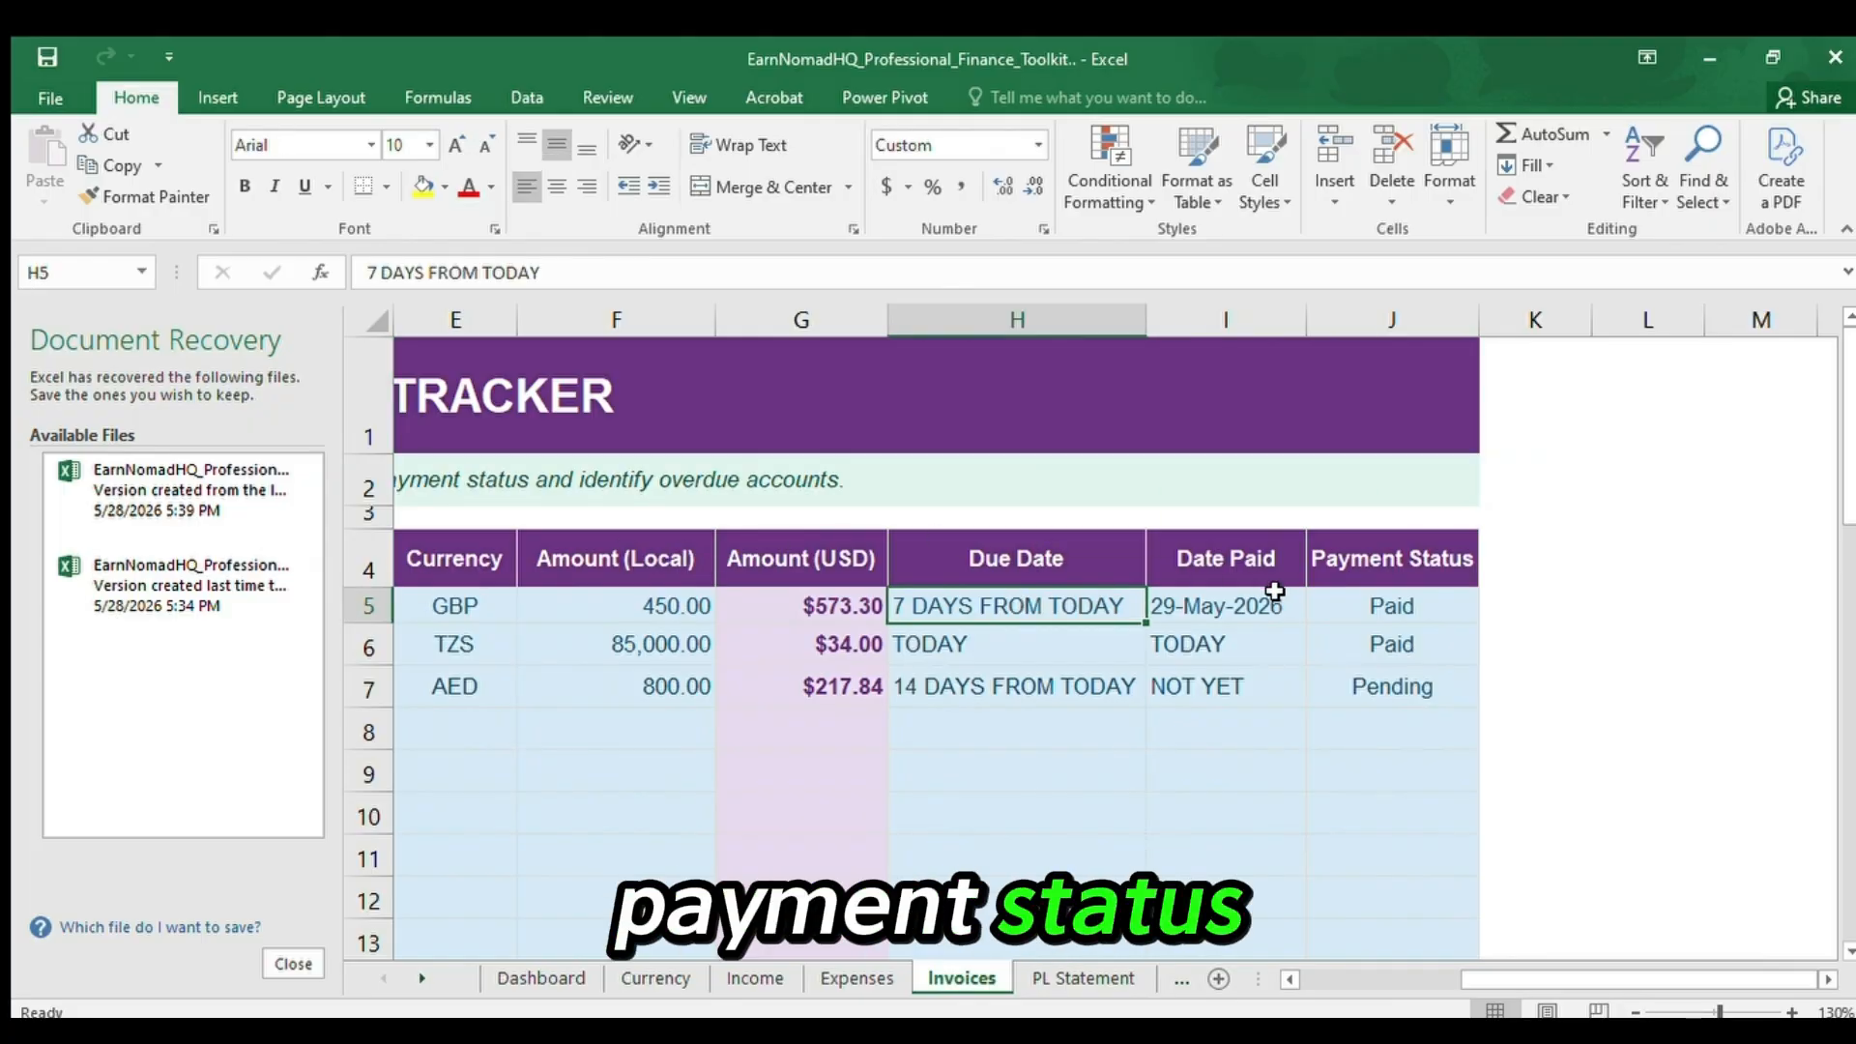
left_click(1247, 590)
left_click(1348, 597)
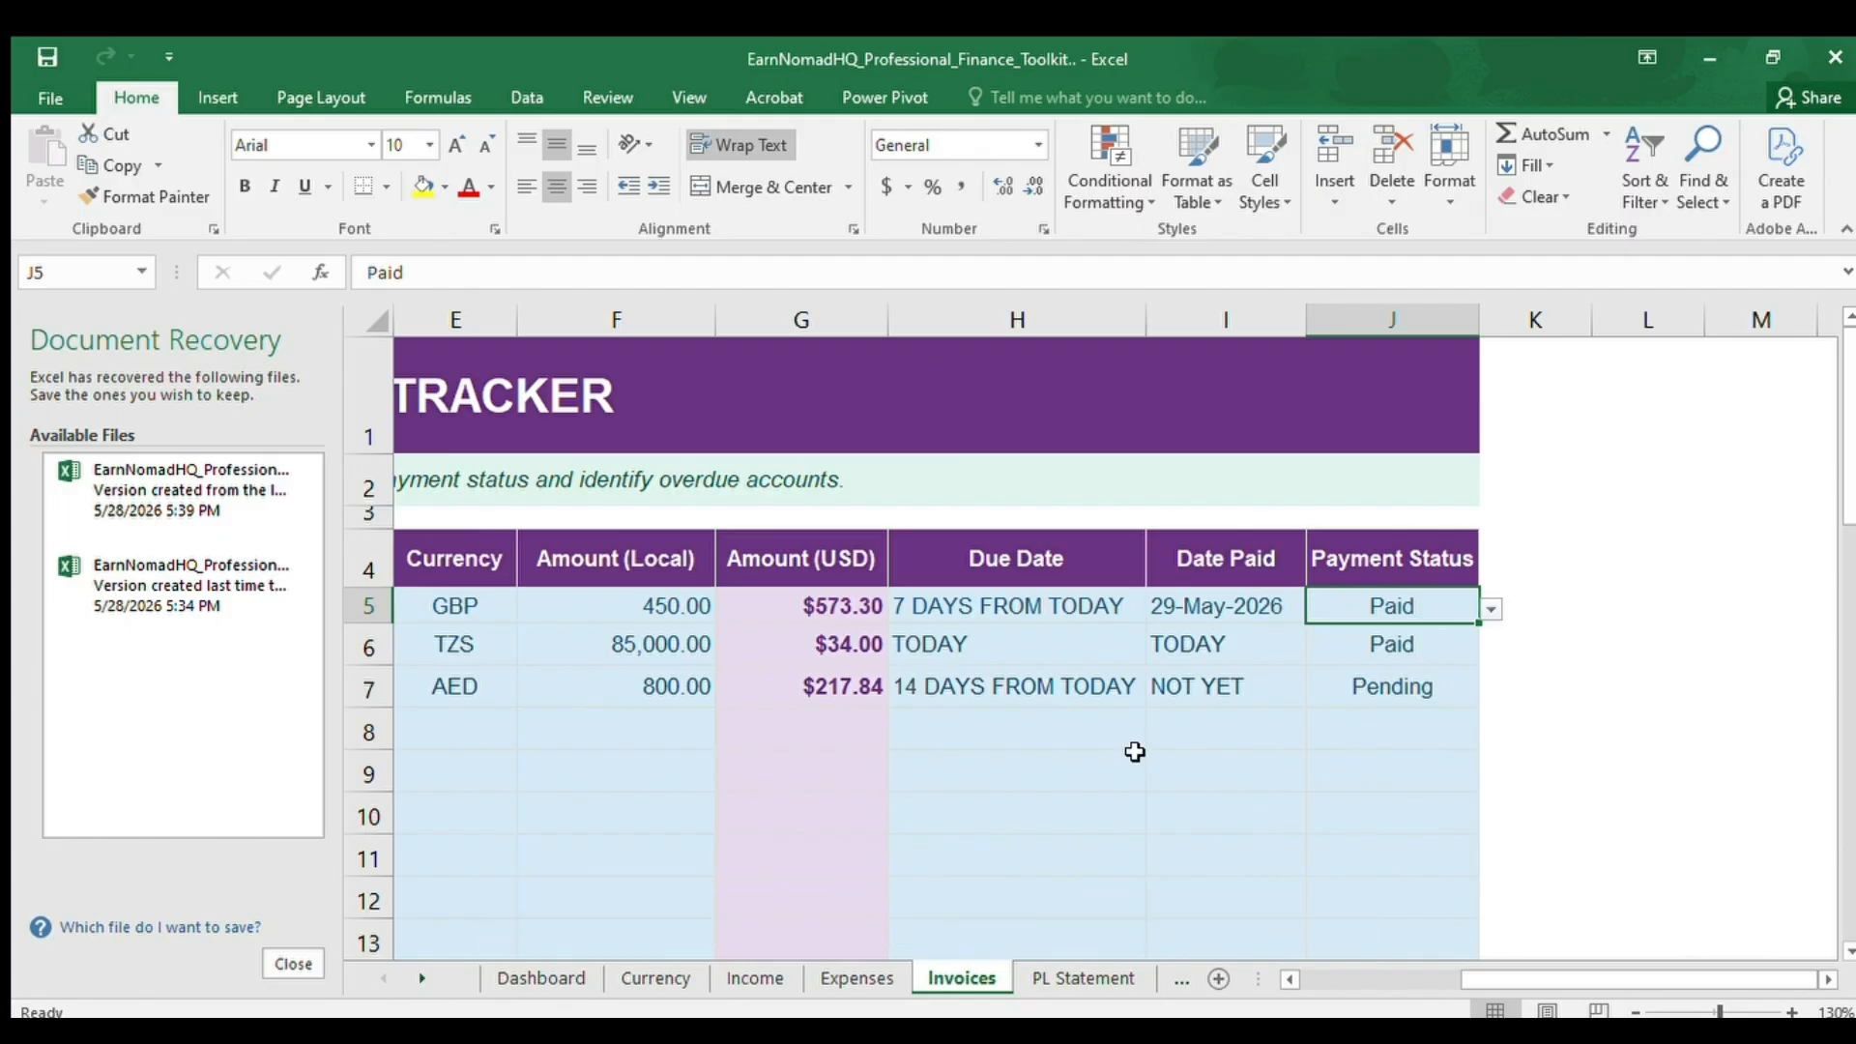
Go down from the recorded invoices to the Payment Status Summary below the tracker, returning to column A.
key("Down")
key("Down")
key("Down")
key("Down")
key("Down")
key("Down")
key("Down")
key("Down")
key("Down")
key("Down")
key("Down")
key("Down")
key("Down")
key("Down")
key("Down")
key("Down")
key("Down")
key("Down")
key("Down")
key("Down")
key("Left")
key("Left")
key("Left")
key("Left")
key("Left")
key("Left")
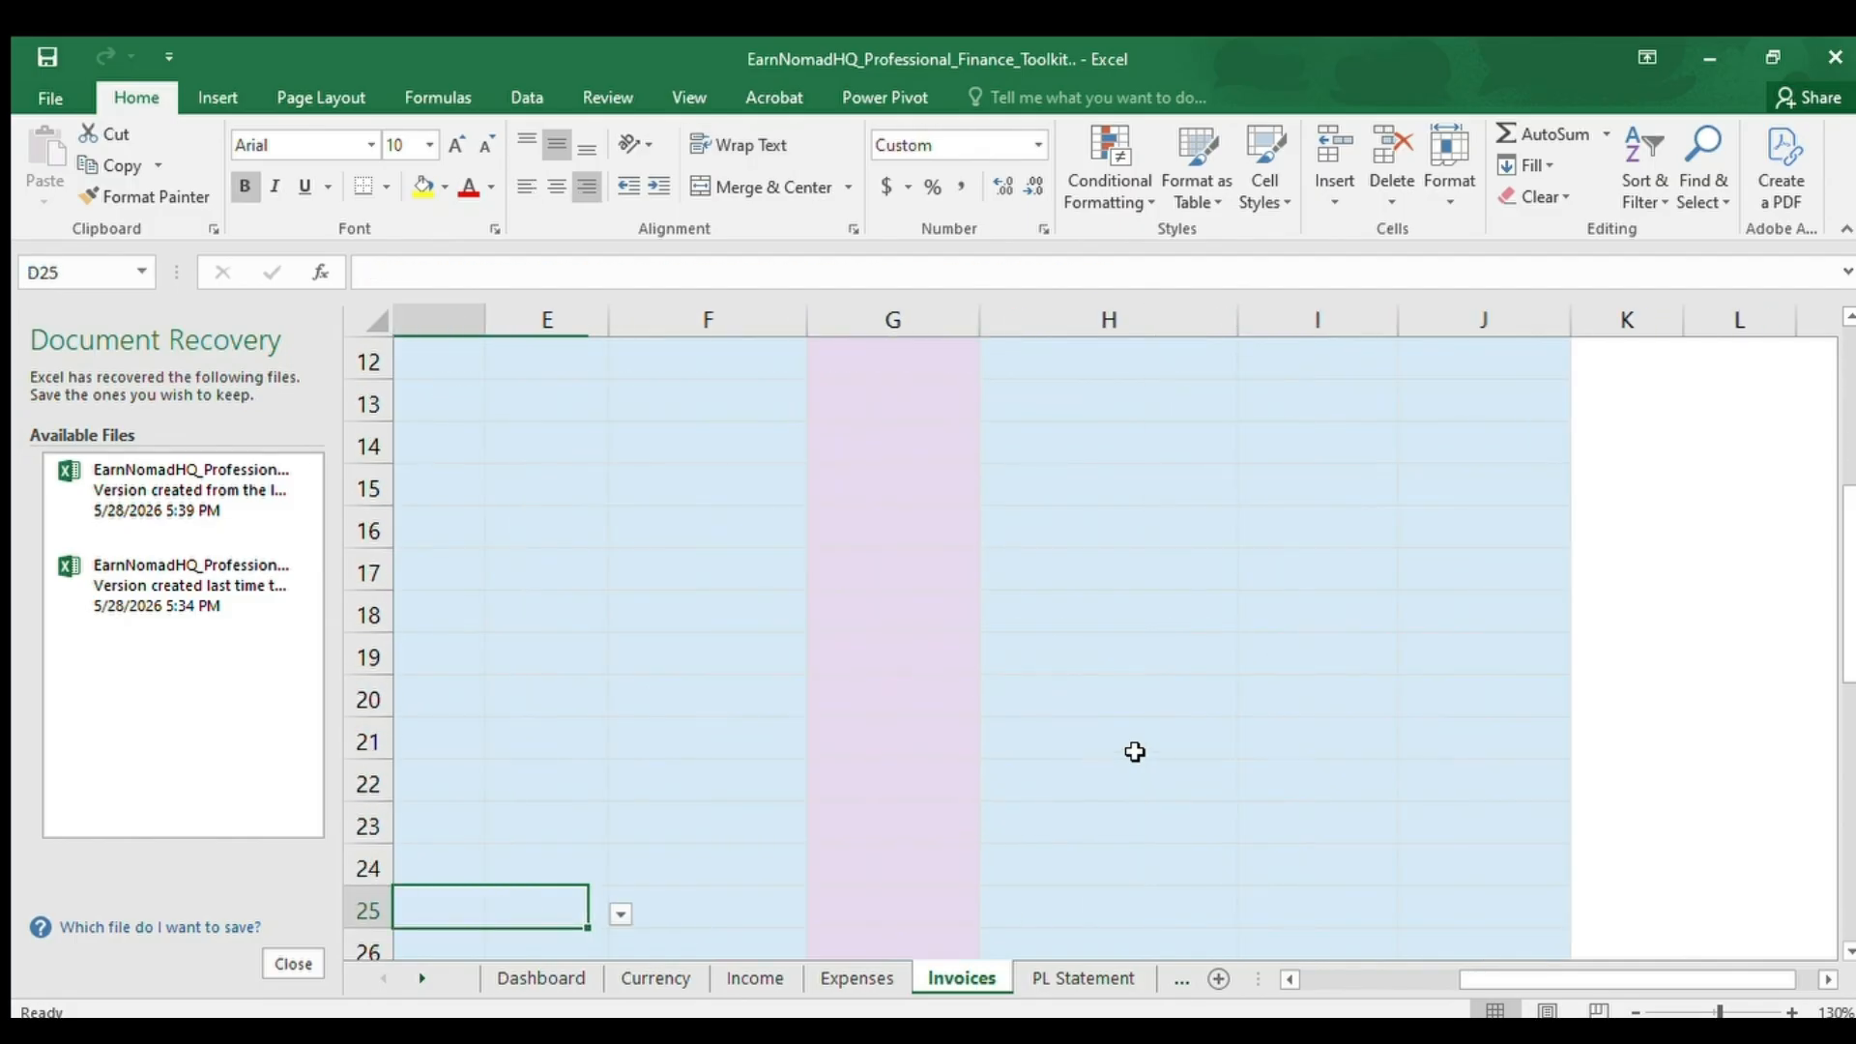
key("Left")
key("Left")
key("Left")
key("Down")
key("Down")
key("Down")
key("Down")
key("Down")
key("Down")
key("Down")
key("Down")
key("Down")
key("Down")
key("Down")
key("Down")
key("Down")
key("Down")
key("Down")
key("Down")
key("Down")
key("Down")
key("Down")
key("Down")
Review the payment statuses in column A of the summary, ending at Paid in A39.
key("Up")
key("Up")
key("Up")
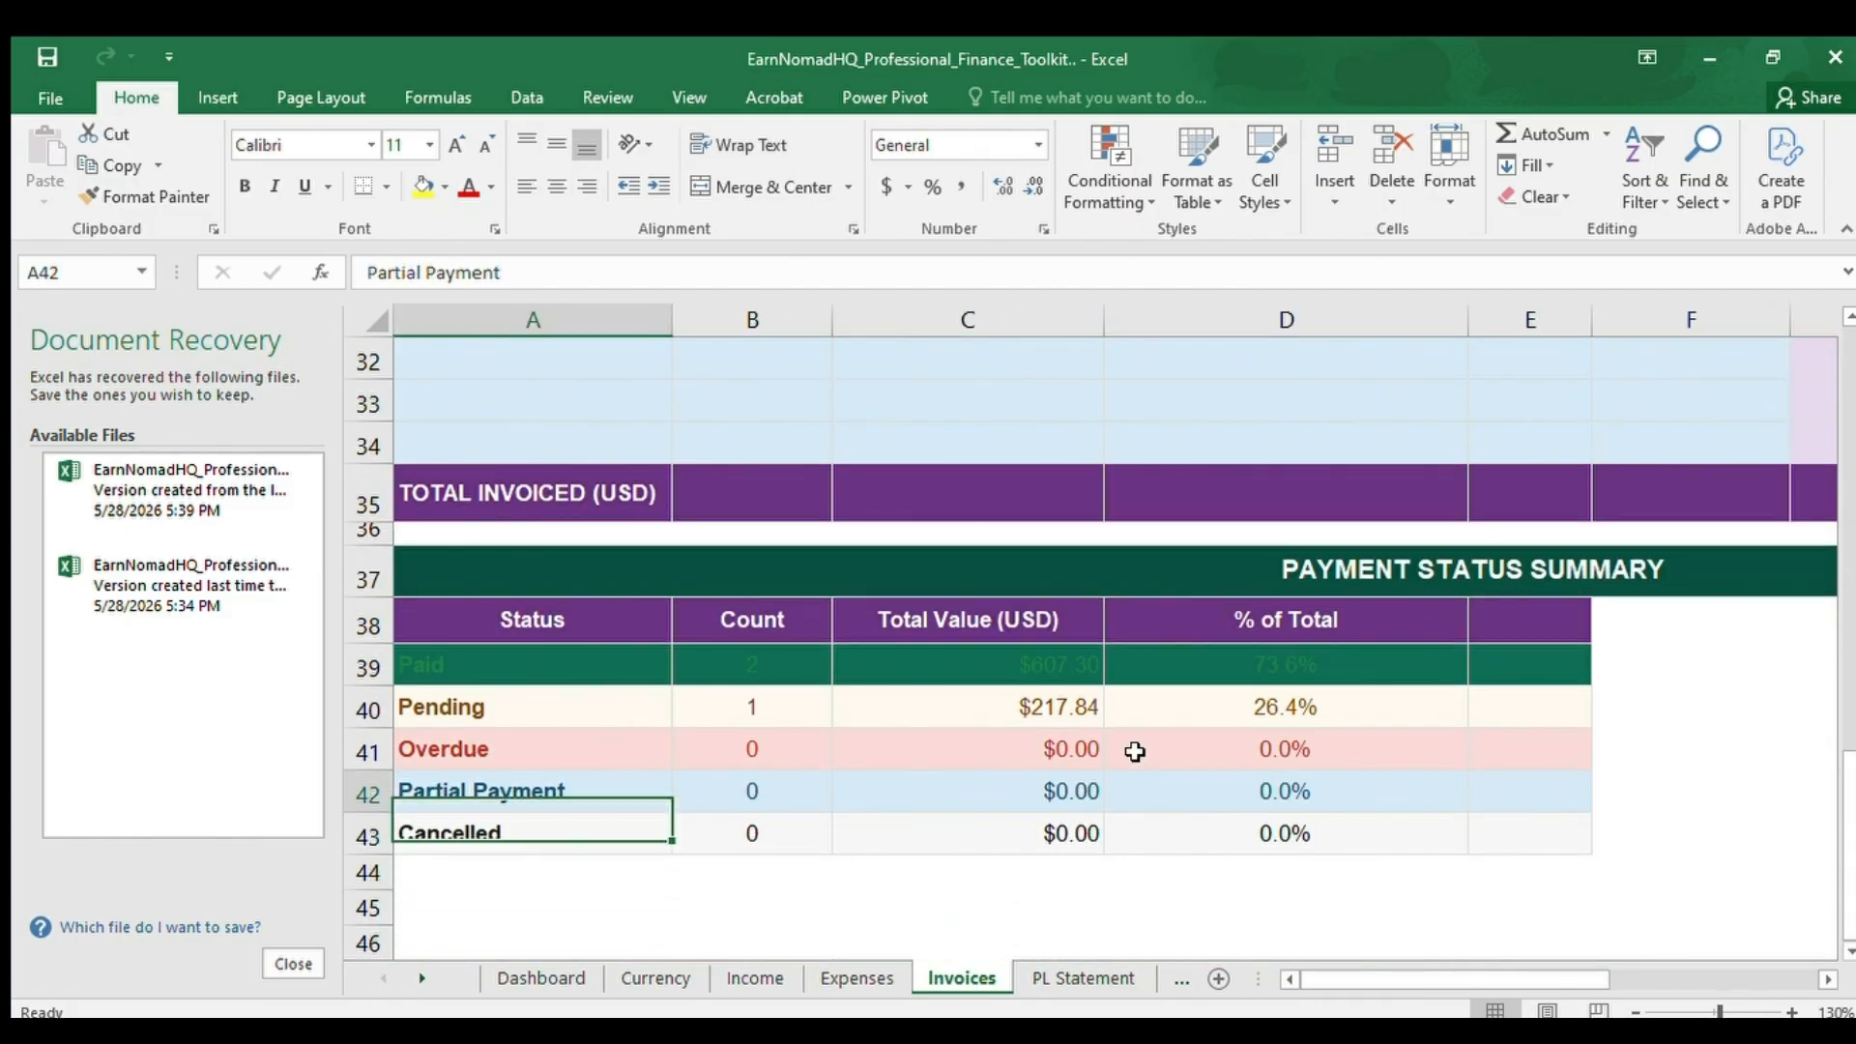
key("Up")
key("Up")
key("Up")
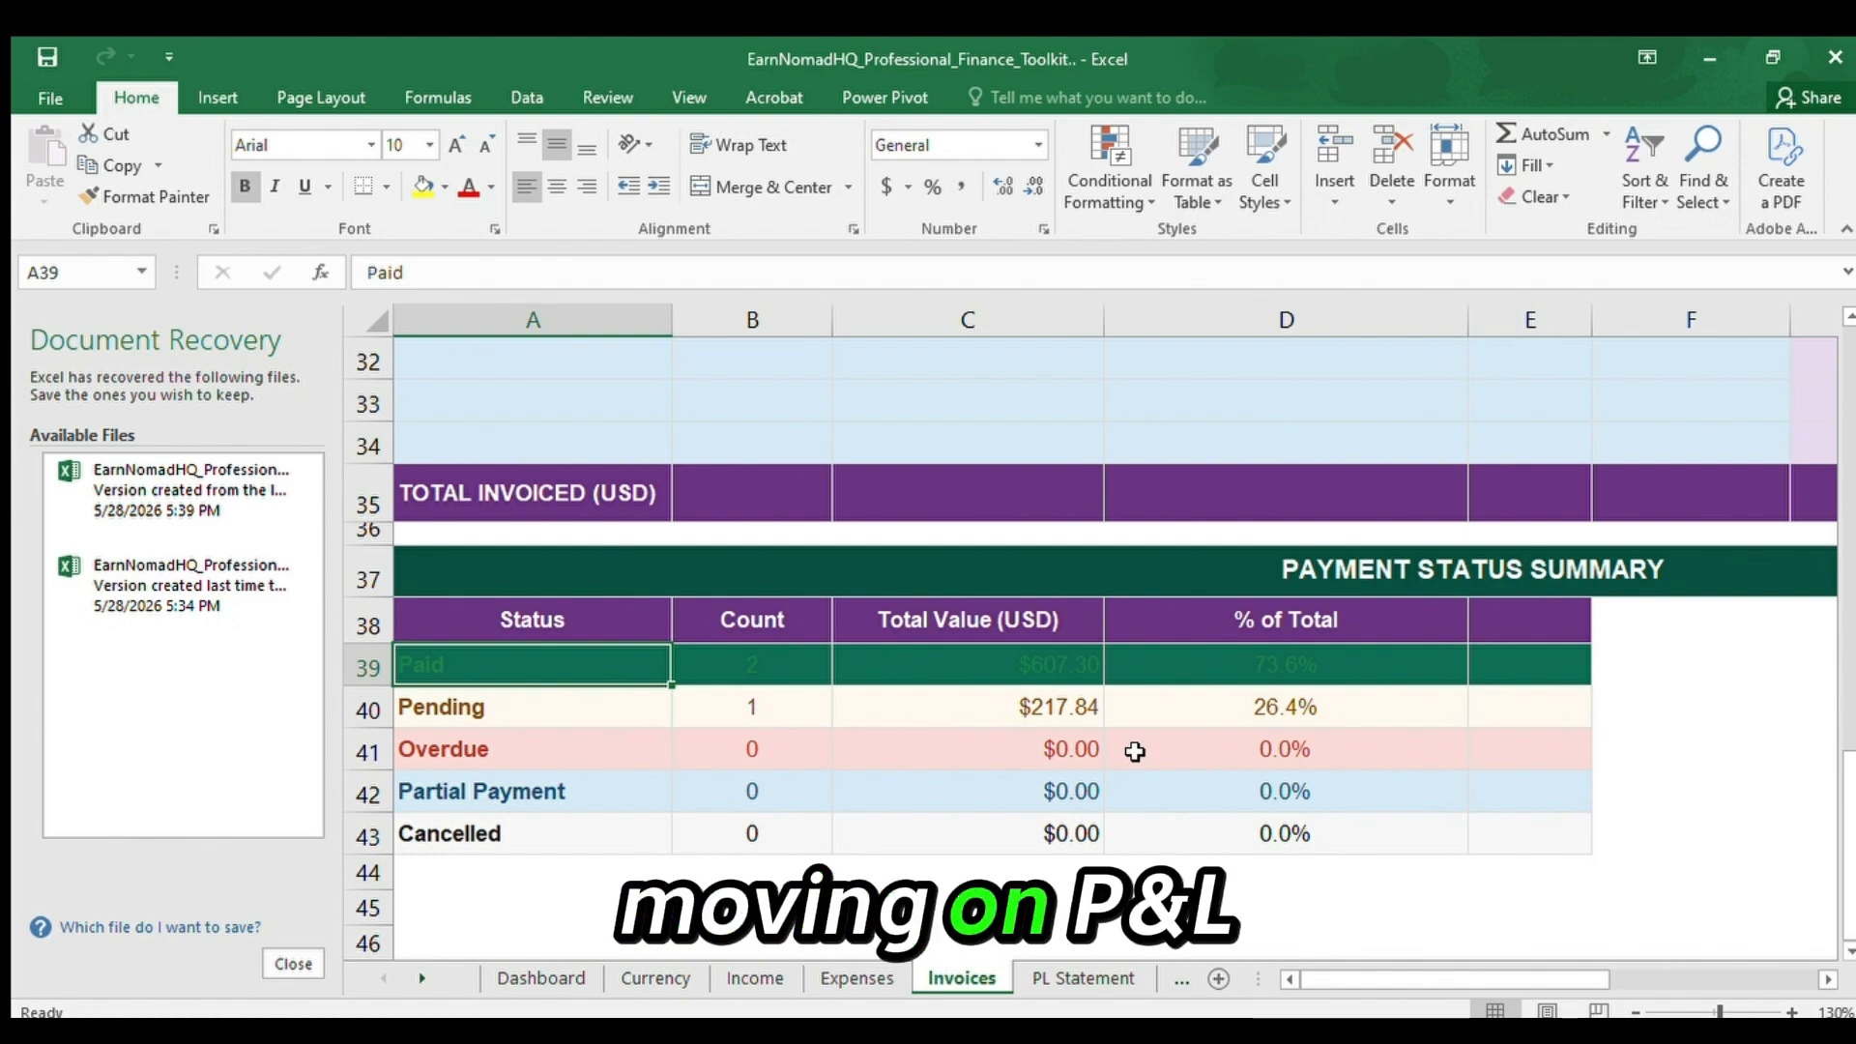
Open the PL Statement sheet and go up to the Profit & Loss Statement heading in A1.
left_click(1061, 976)
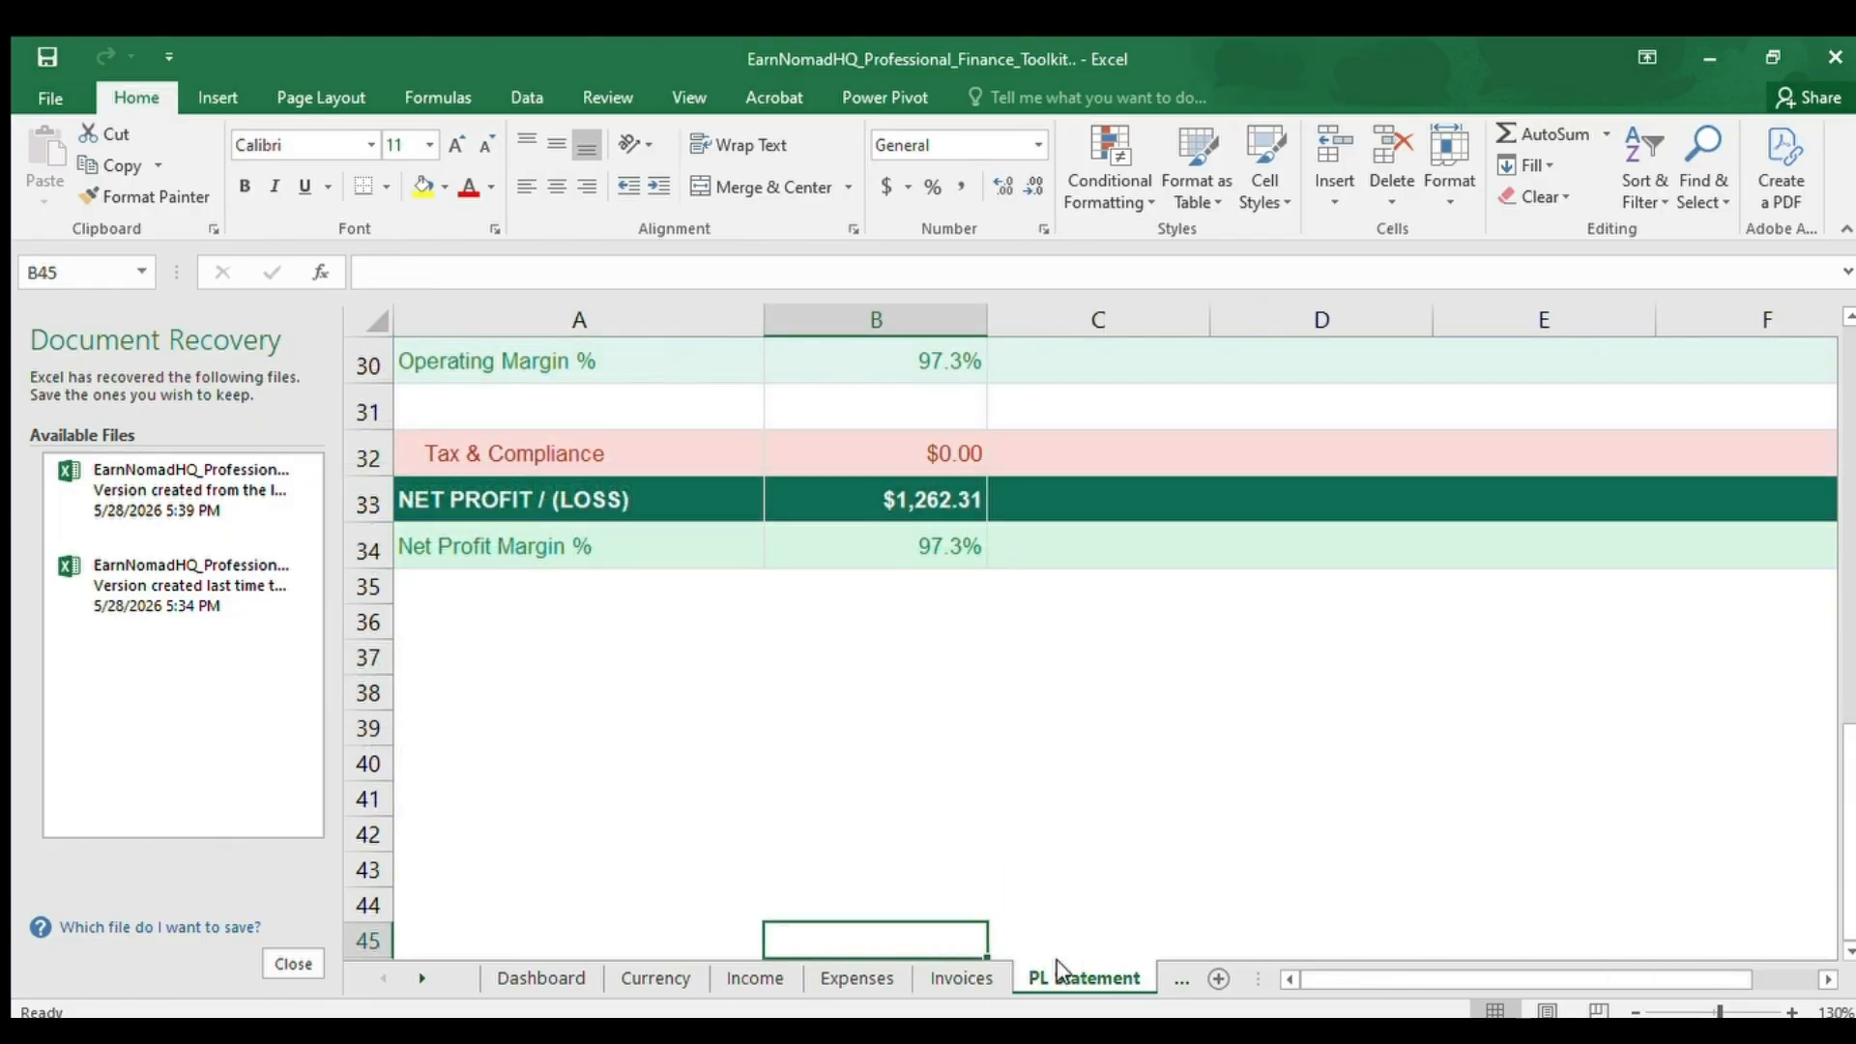
key("Up")
key("Up")
key("Up")
key("Up")
key("Up")
key("Up")
key("Up")
key("Up")
key("Up")
key("Up")
key("Up")
key("Up")
key("Up")
key("Up")
key("Up")
key("Up")
key("Up")
key("Up")
key("Up")
key("Up")
key("Up")
key("Up")
key("Up")
key("Up")
key("Up")
key("Up")
key("Up")
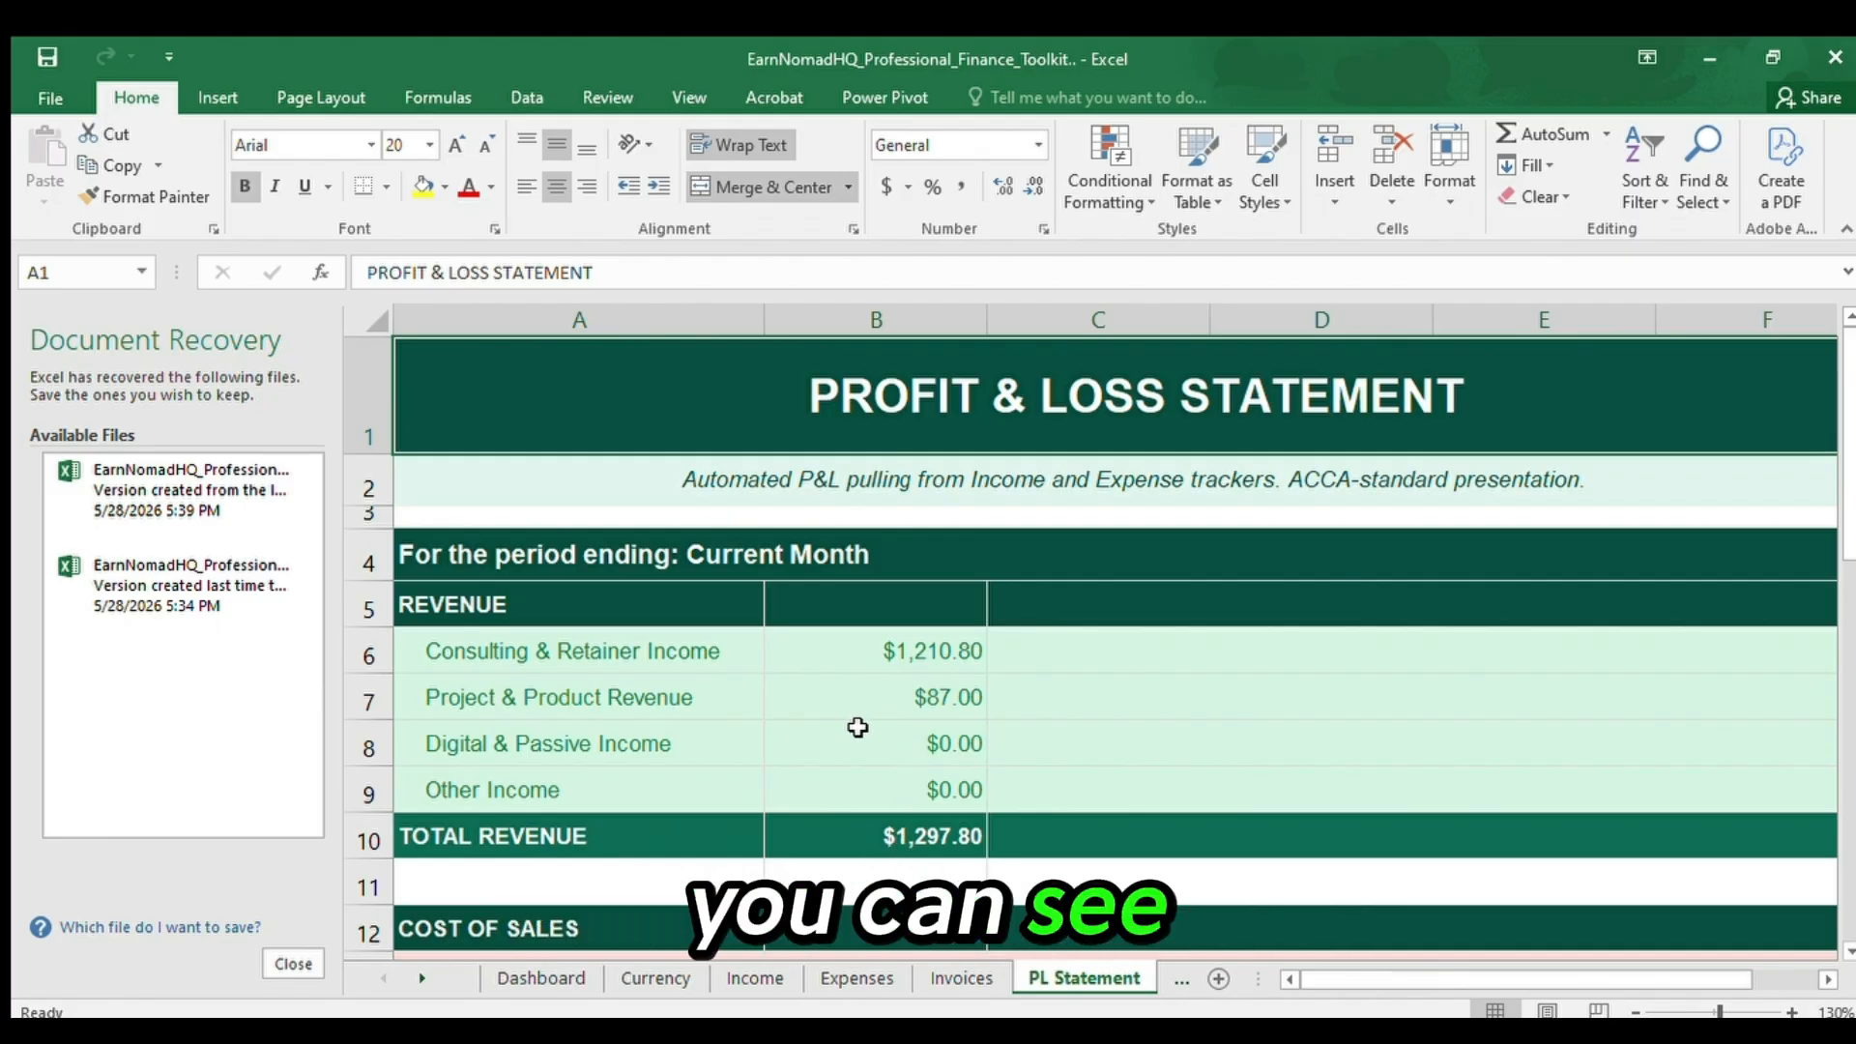
Inspect total revenue in B10, then highlight the revenue streams from Consulting & Retainer Income to Digital & Passive Income in A6:A8.
left_click(901, 853)
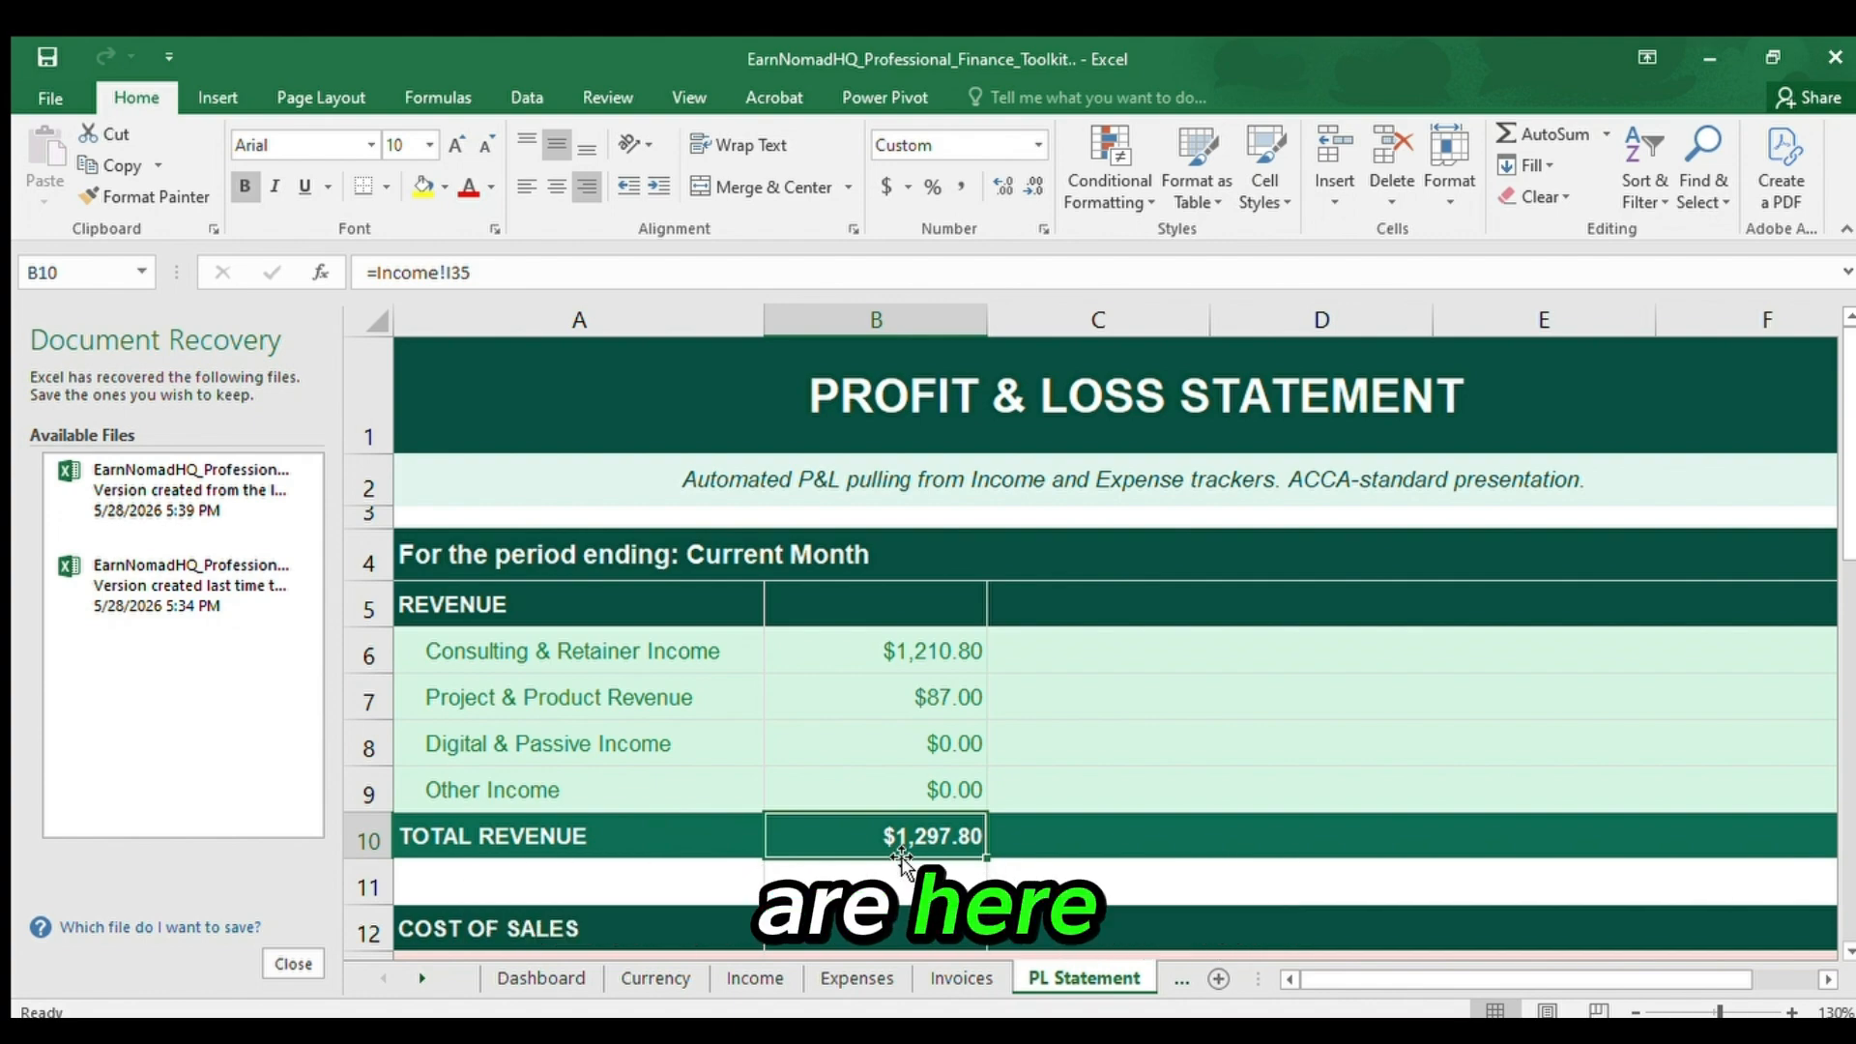
key("Up")
key("Up")
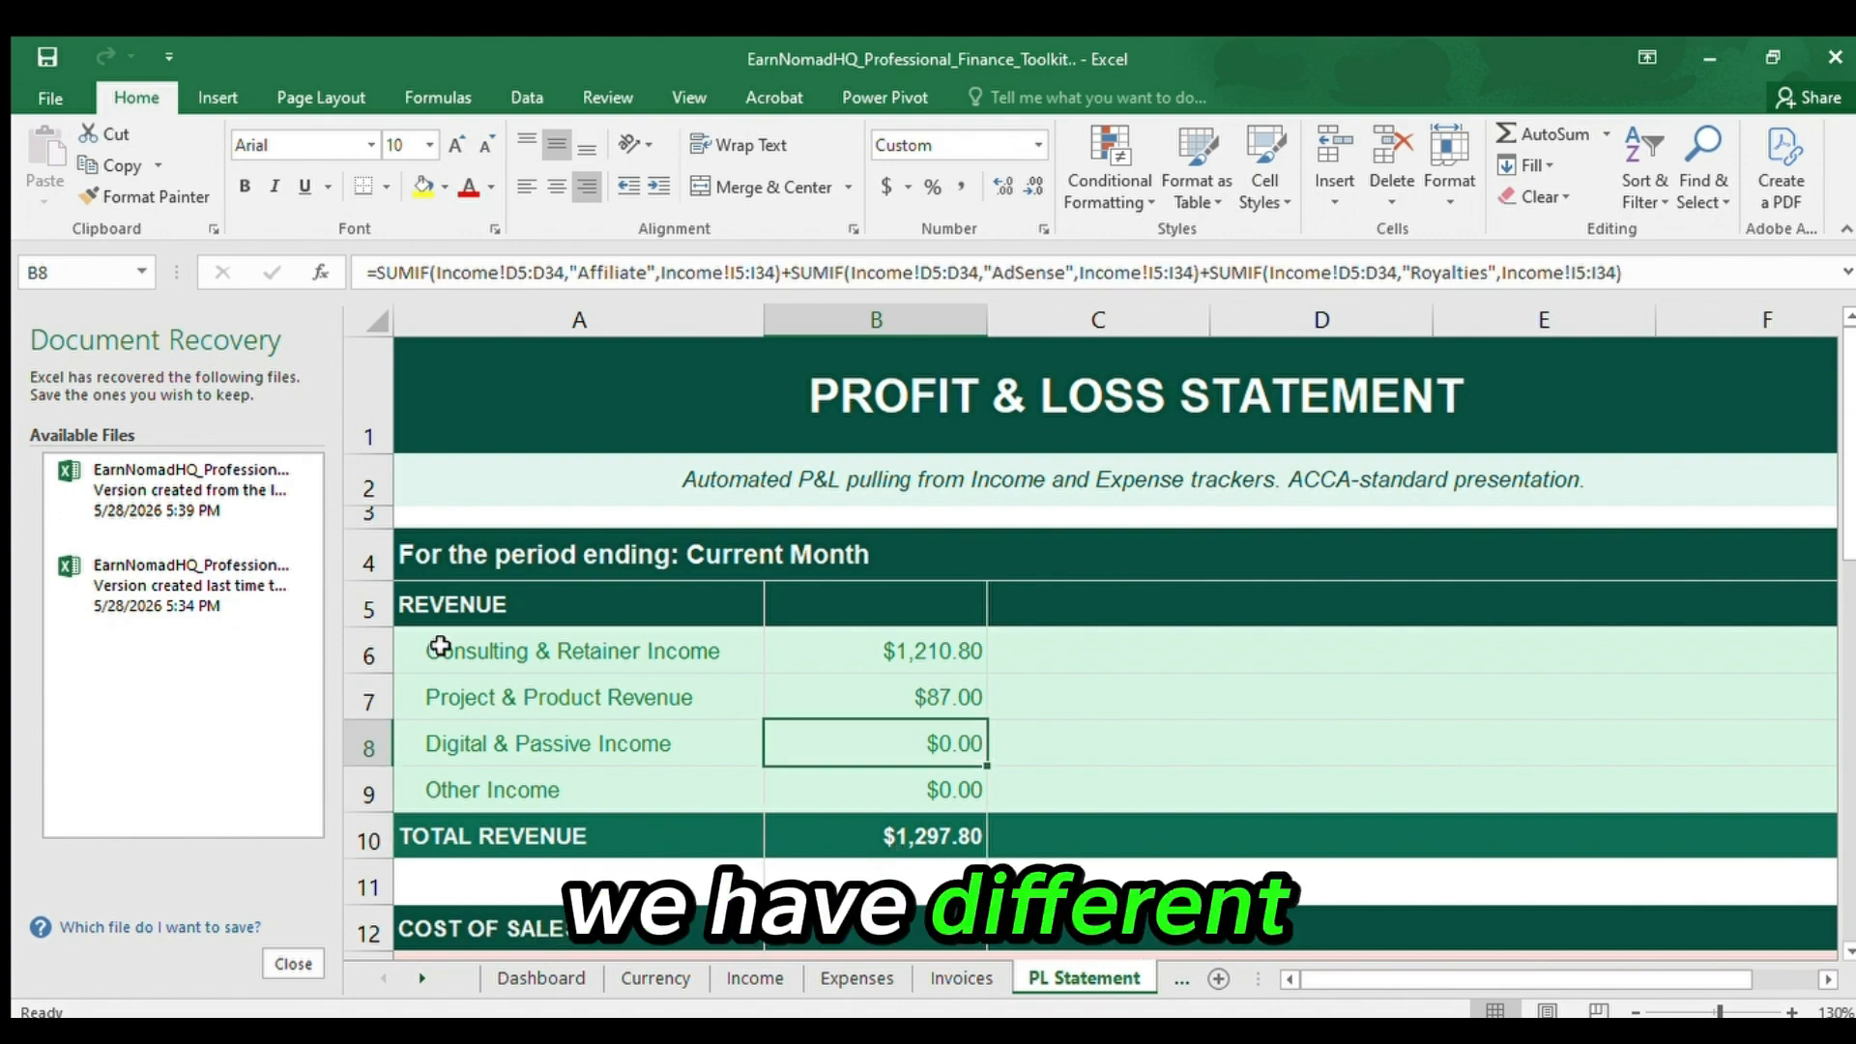
left_click_drag(435, 651, 640, 755)
left_click(640, 754)
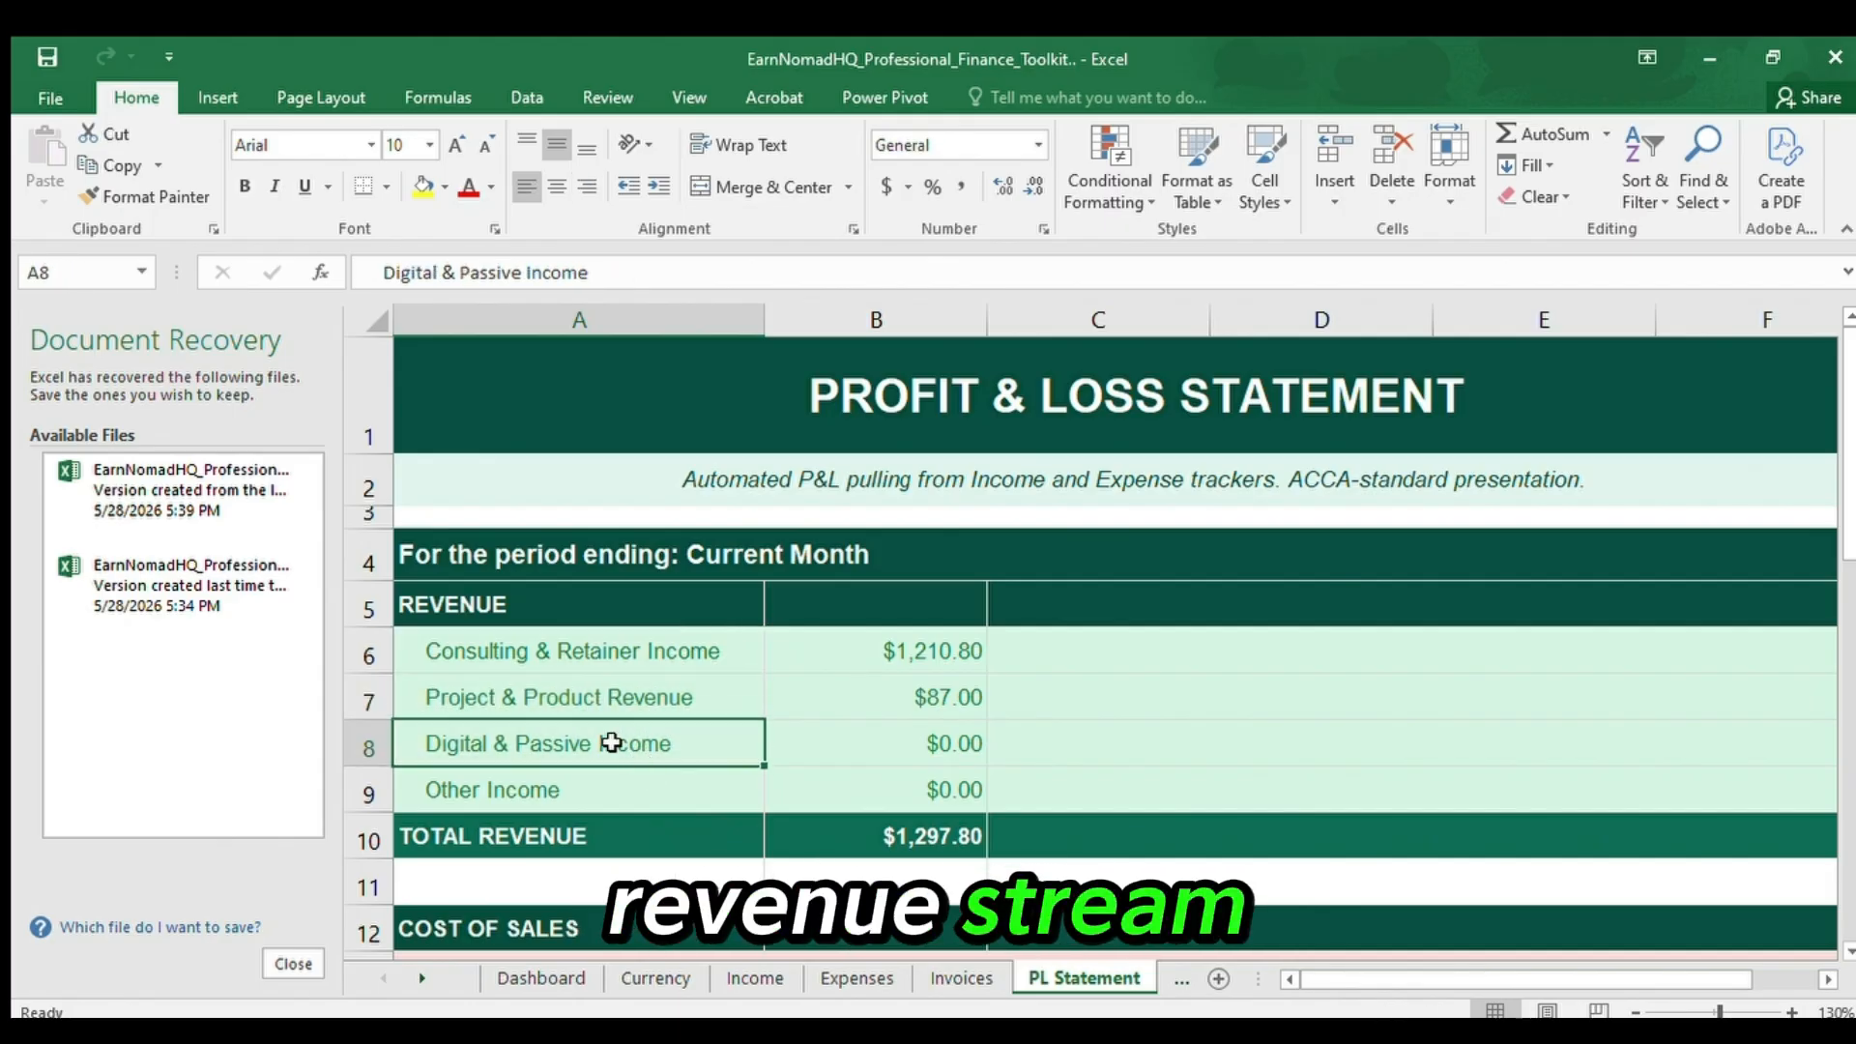
left_click(479, 648)
left_click_drag(479, 649, 528, 751)
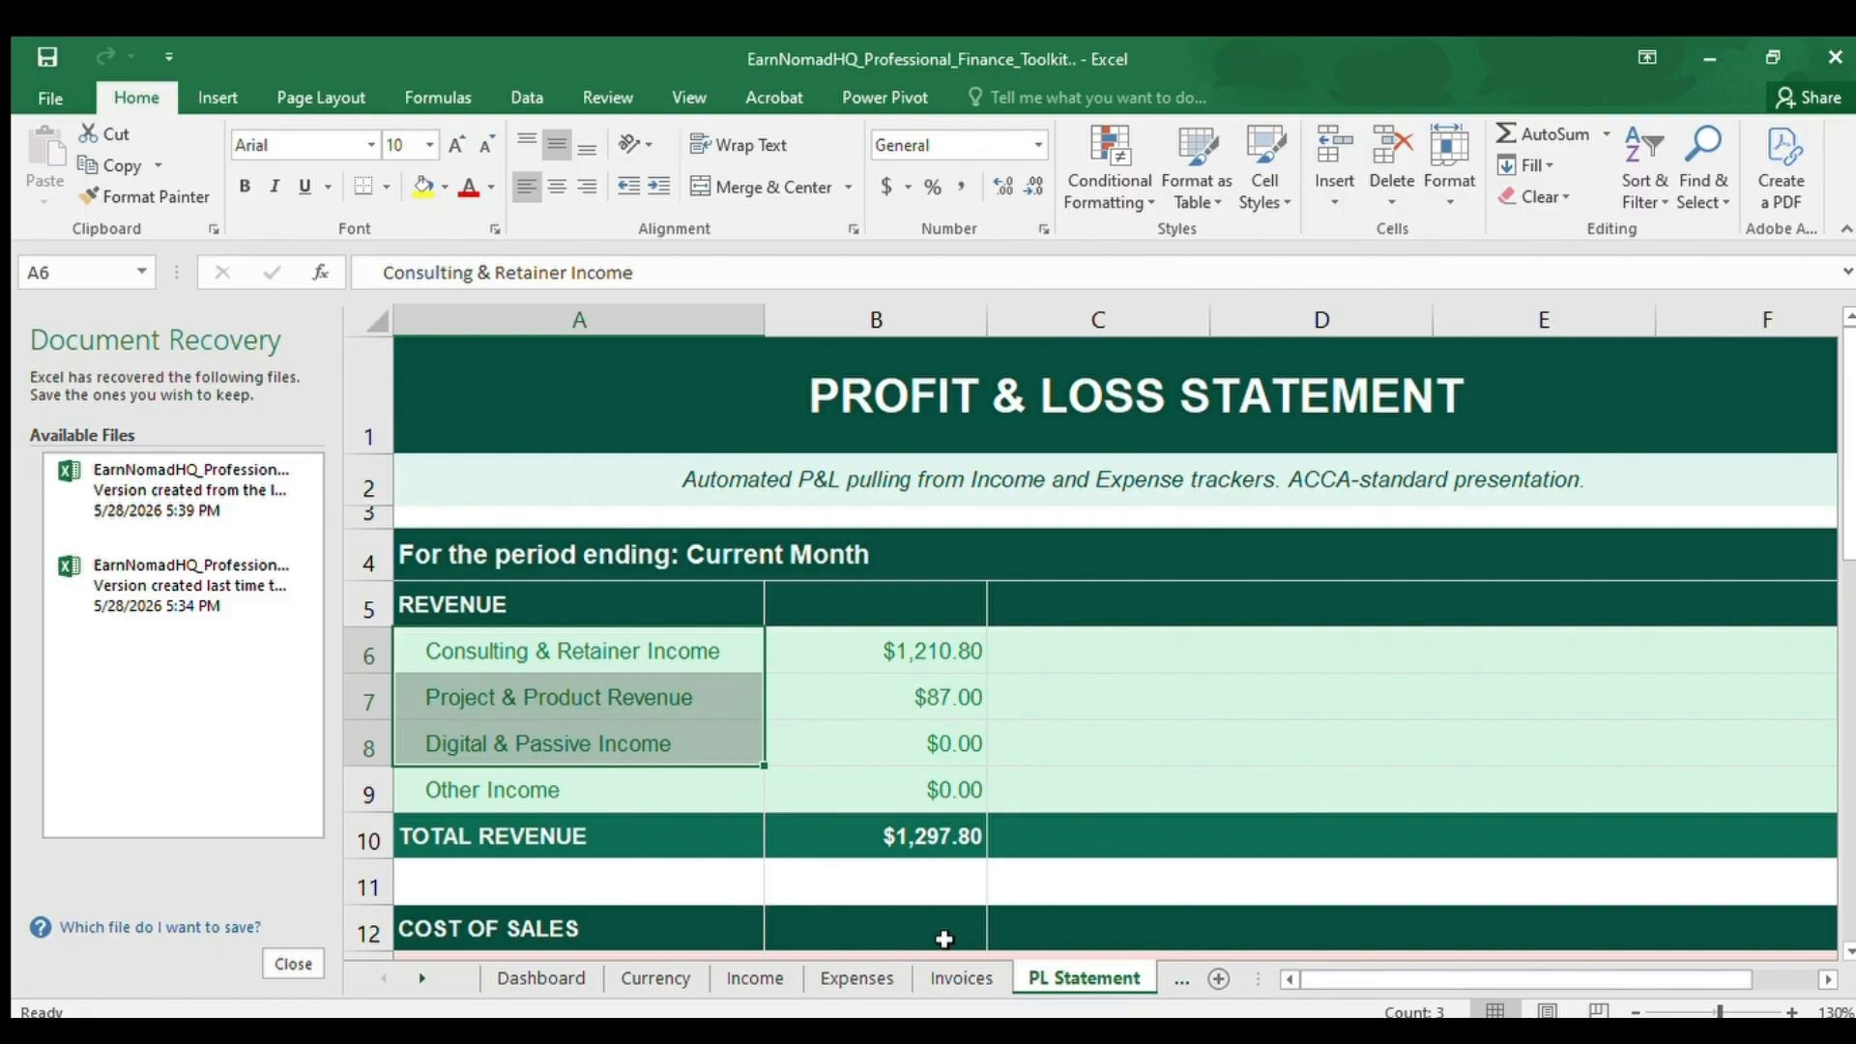
Review the Cost of Sales section from its header in row 12 down to the total in B15.
left_click(891, 937)
key("Down")
key("Down")
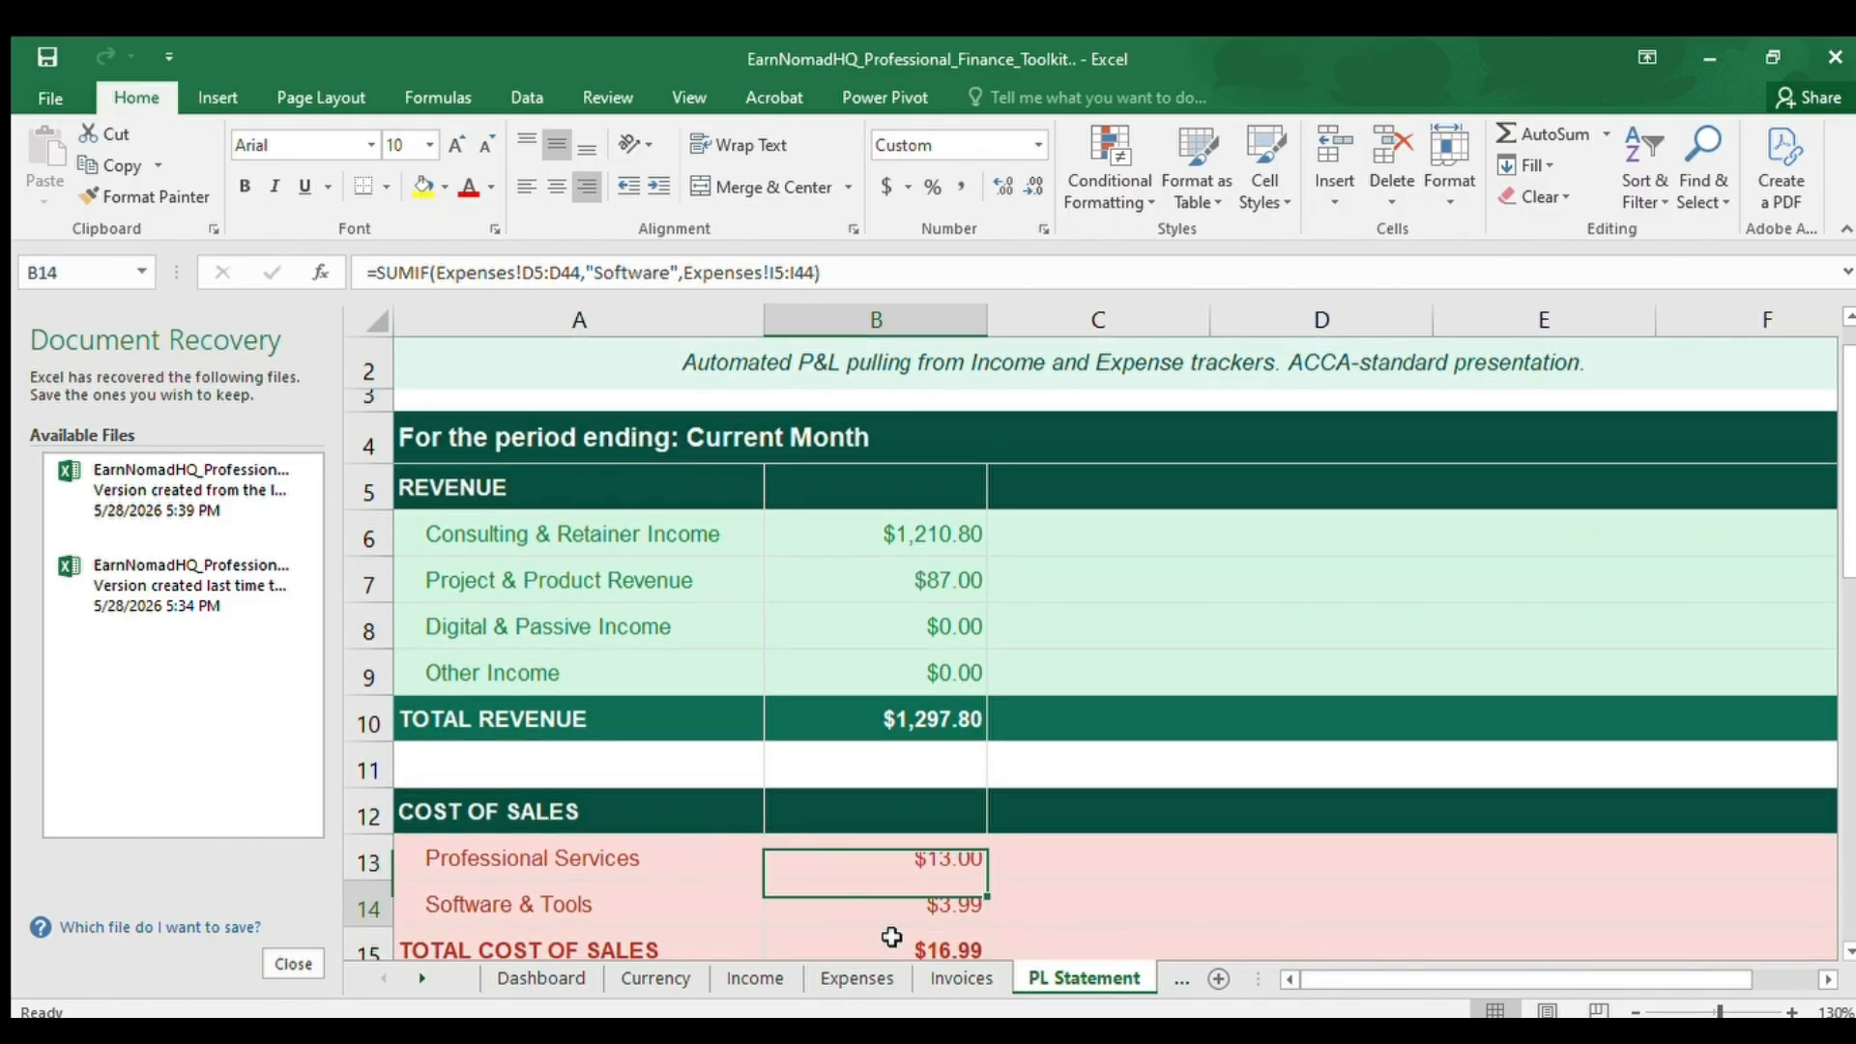
key("Down")
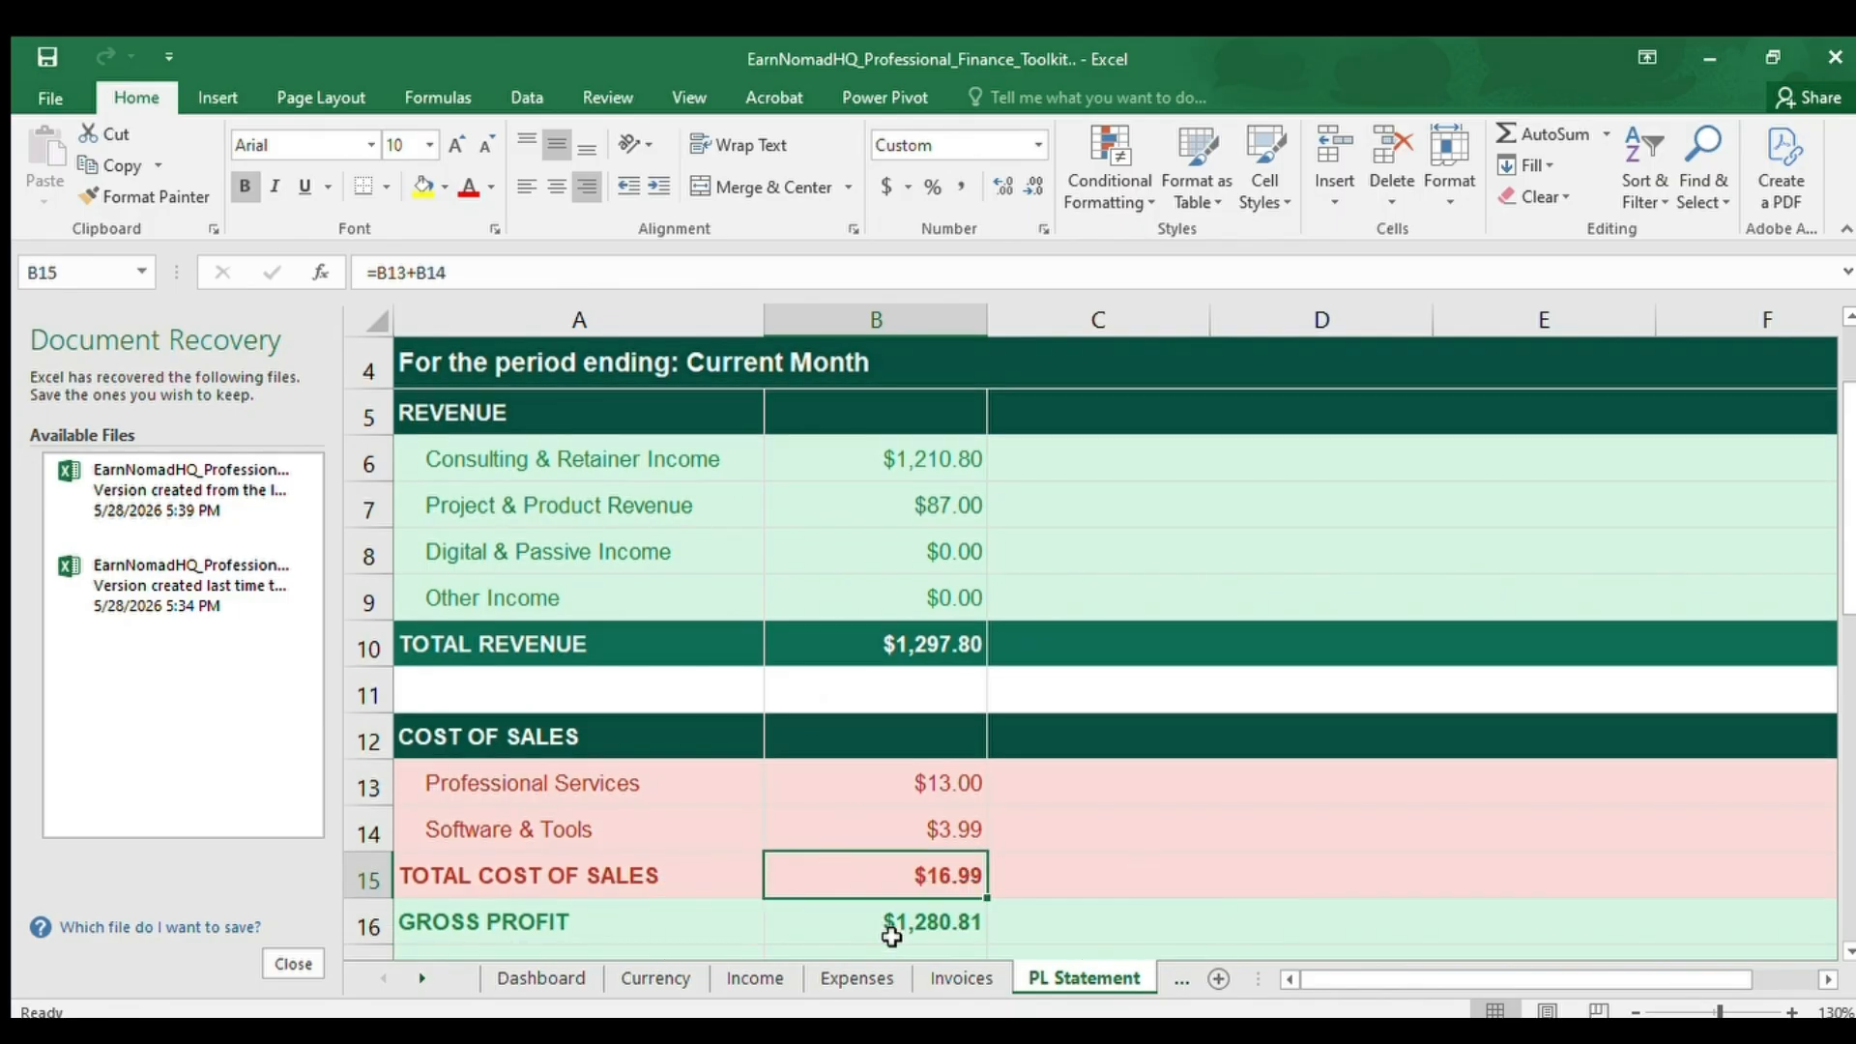
Review the gross profit and gross margin, continuing into the Operating Expenses section as far as Office & Administration in B21.
key("Down")
key("Down")
key("Down")
key("Down")
key("Down")
key("Down")
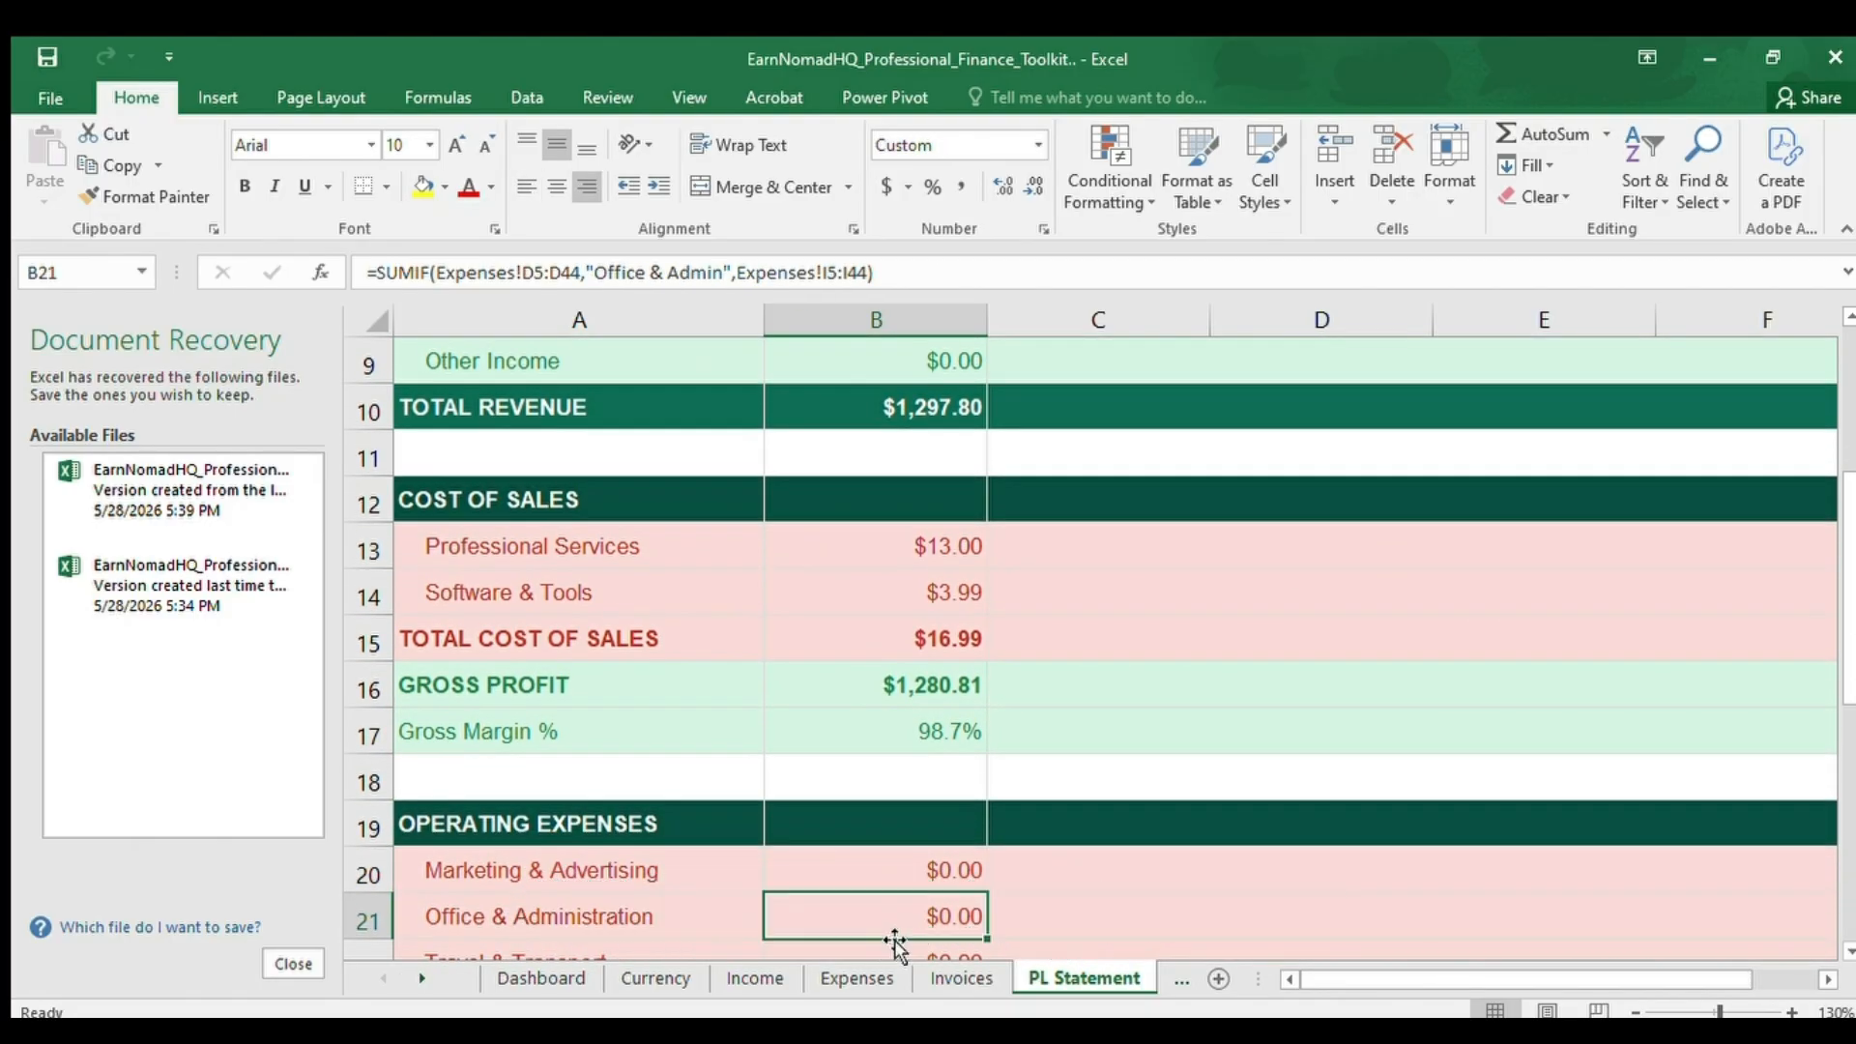
Go through the remaining operating expense lines to the total operating expenses in B27.
key("Down")
key("Down")
key("Down")
key("Down")
key("Down")
key("Down")
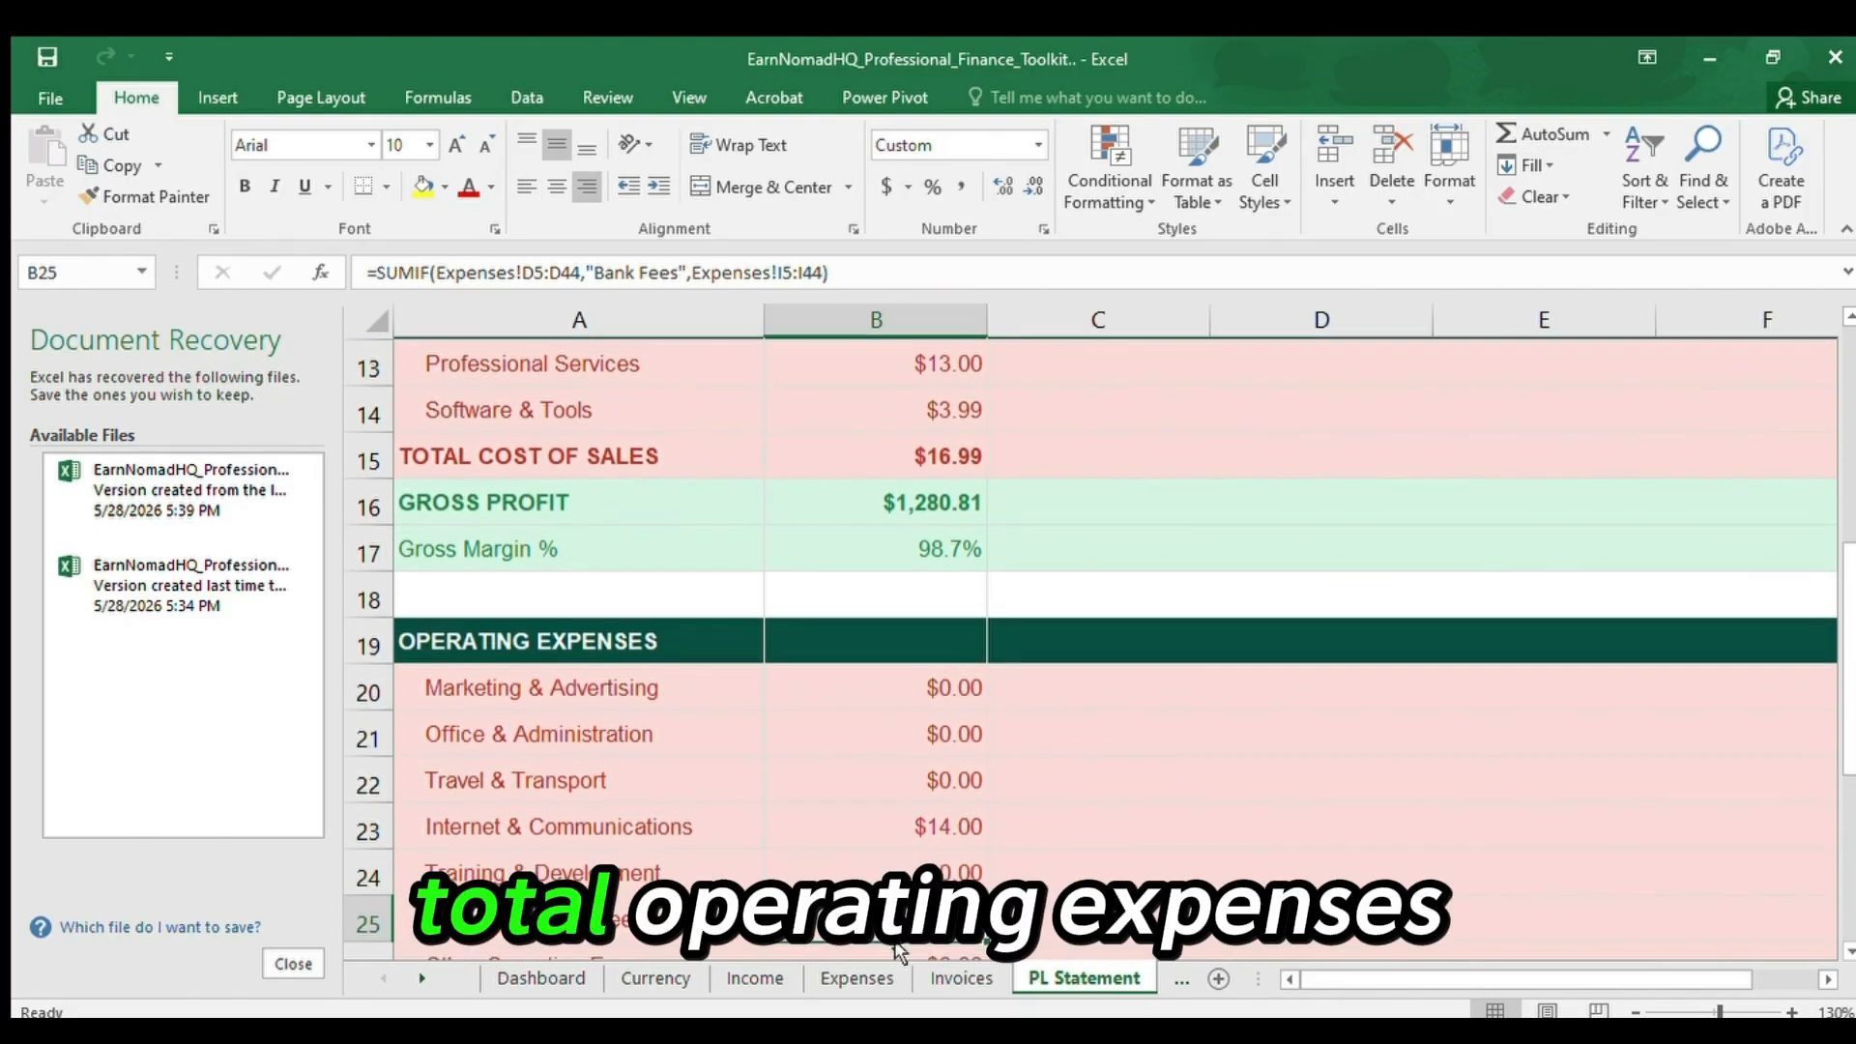
key("Up")
key("Down")
key("Down")
key("Down")
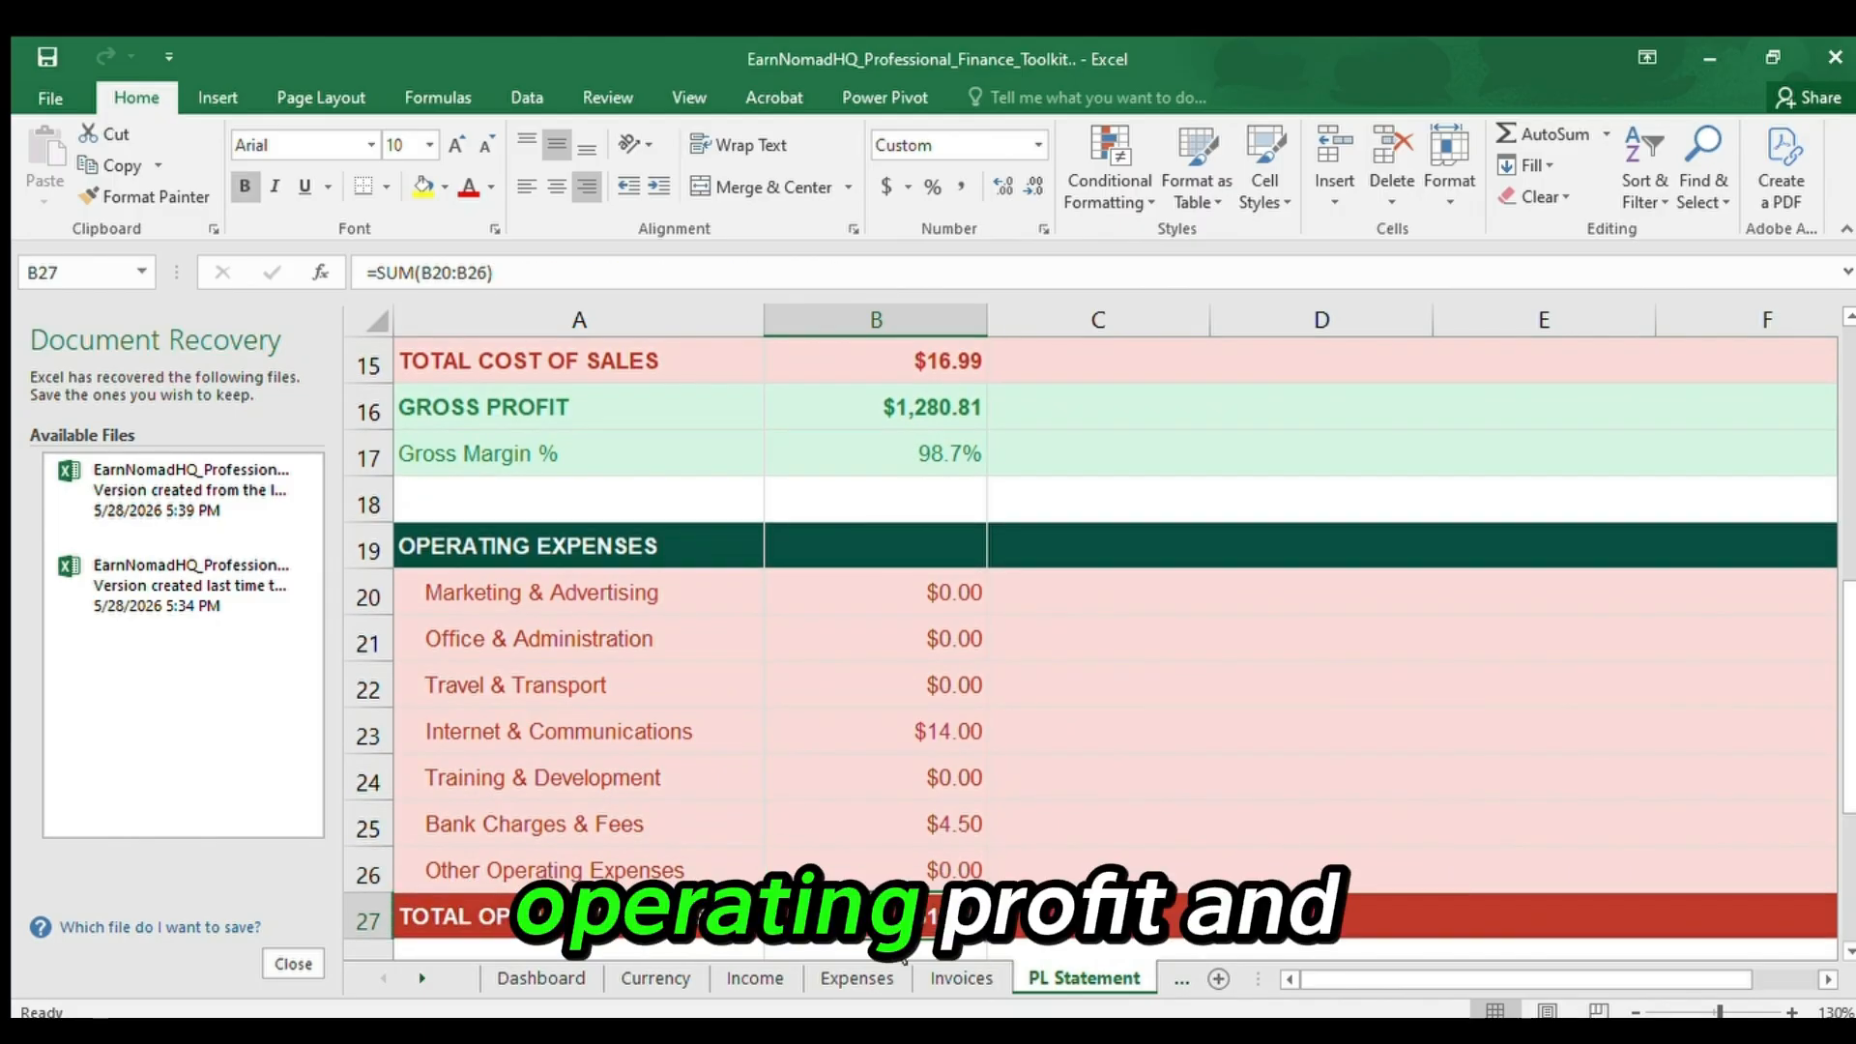
Inspect the operating profit and operating margin in rows 29 and 30, continuing down to net profit in B33.
key("Down")
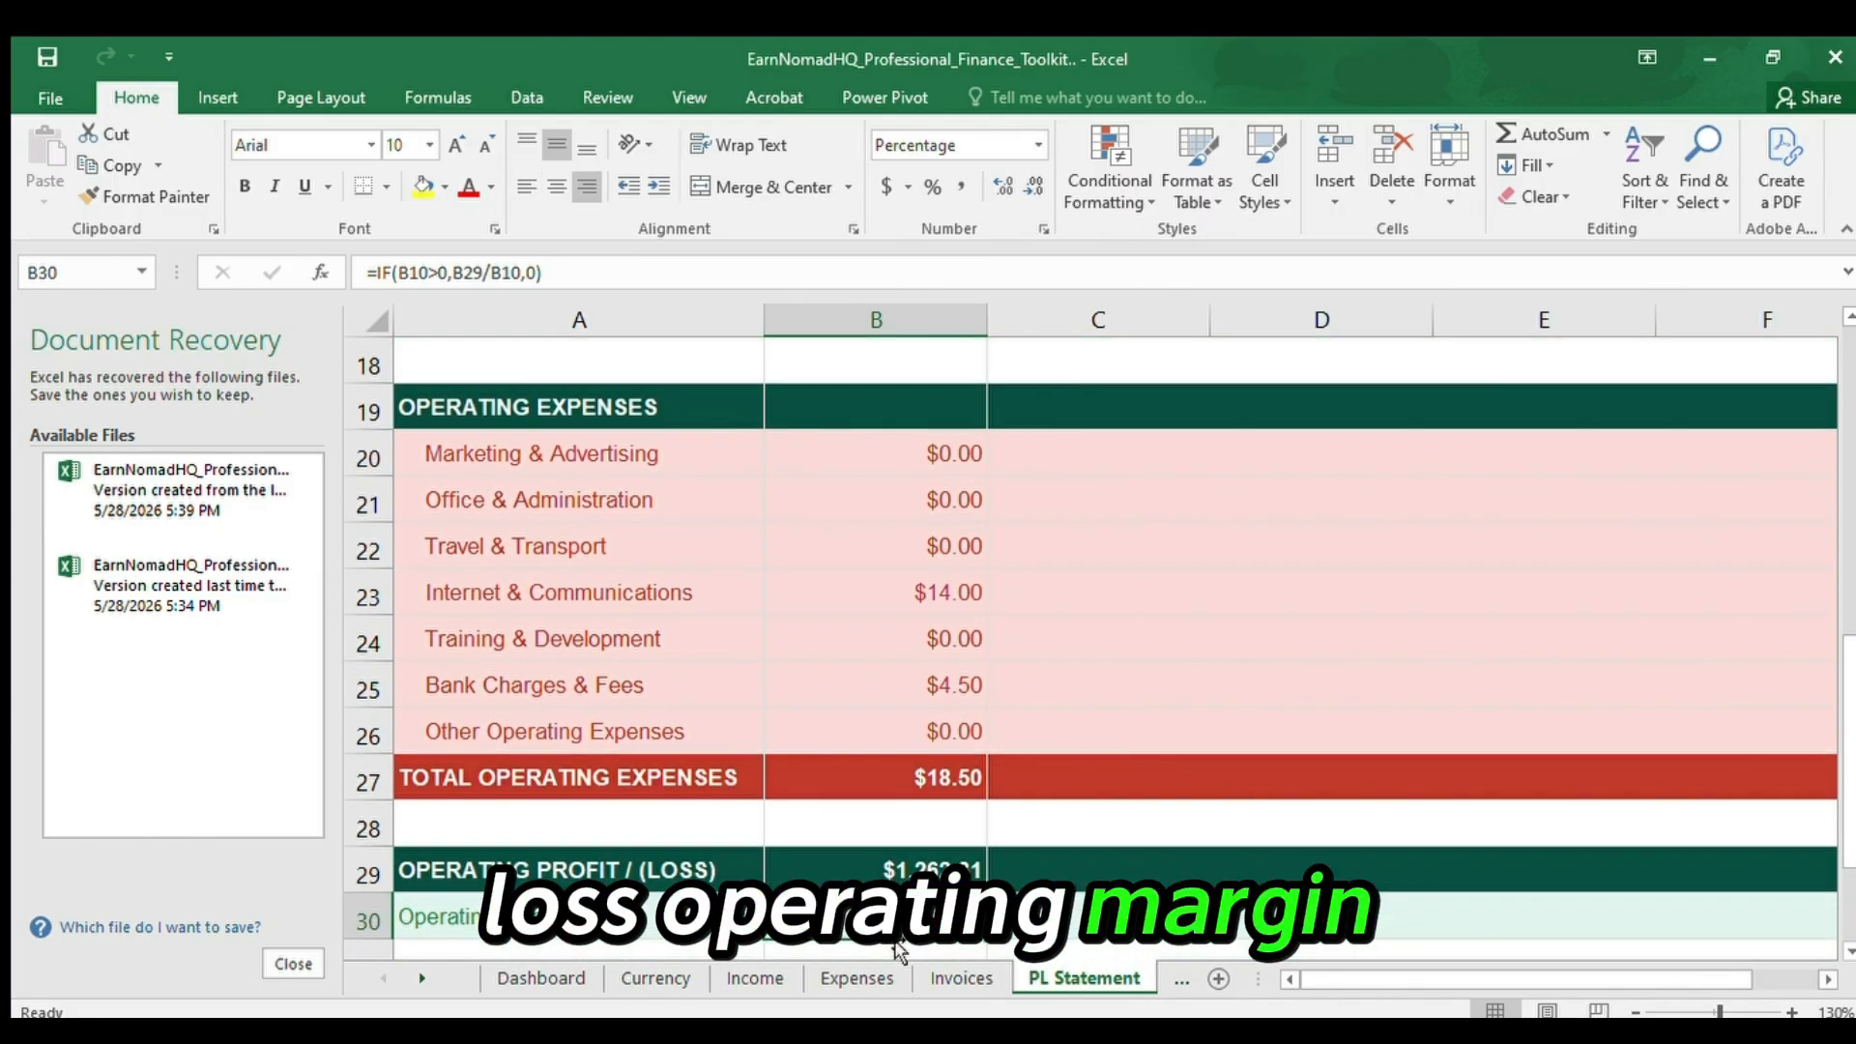
key("Up")
key("Down")
key("Down")
Review Tax & Compliance, net profit and net profit margin in B32 to B34, continuing past the end of the statement.
key("Down")
key("Down")
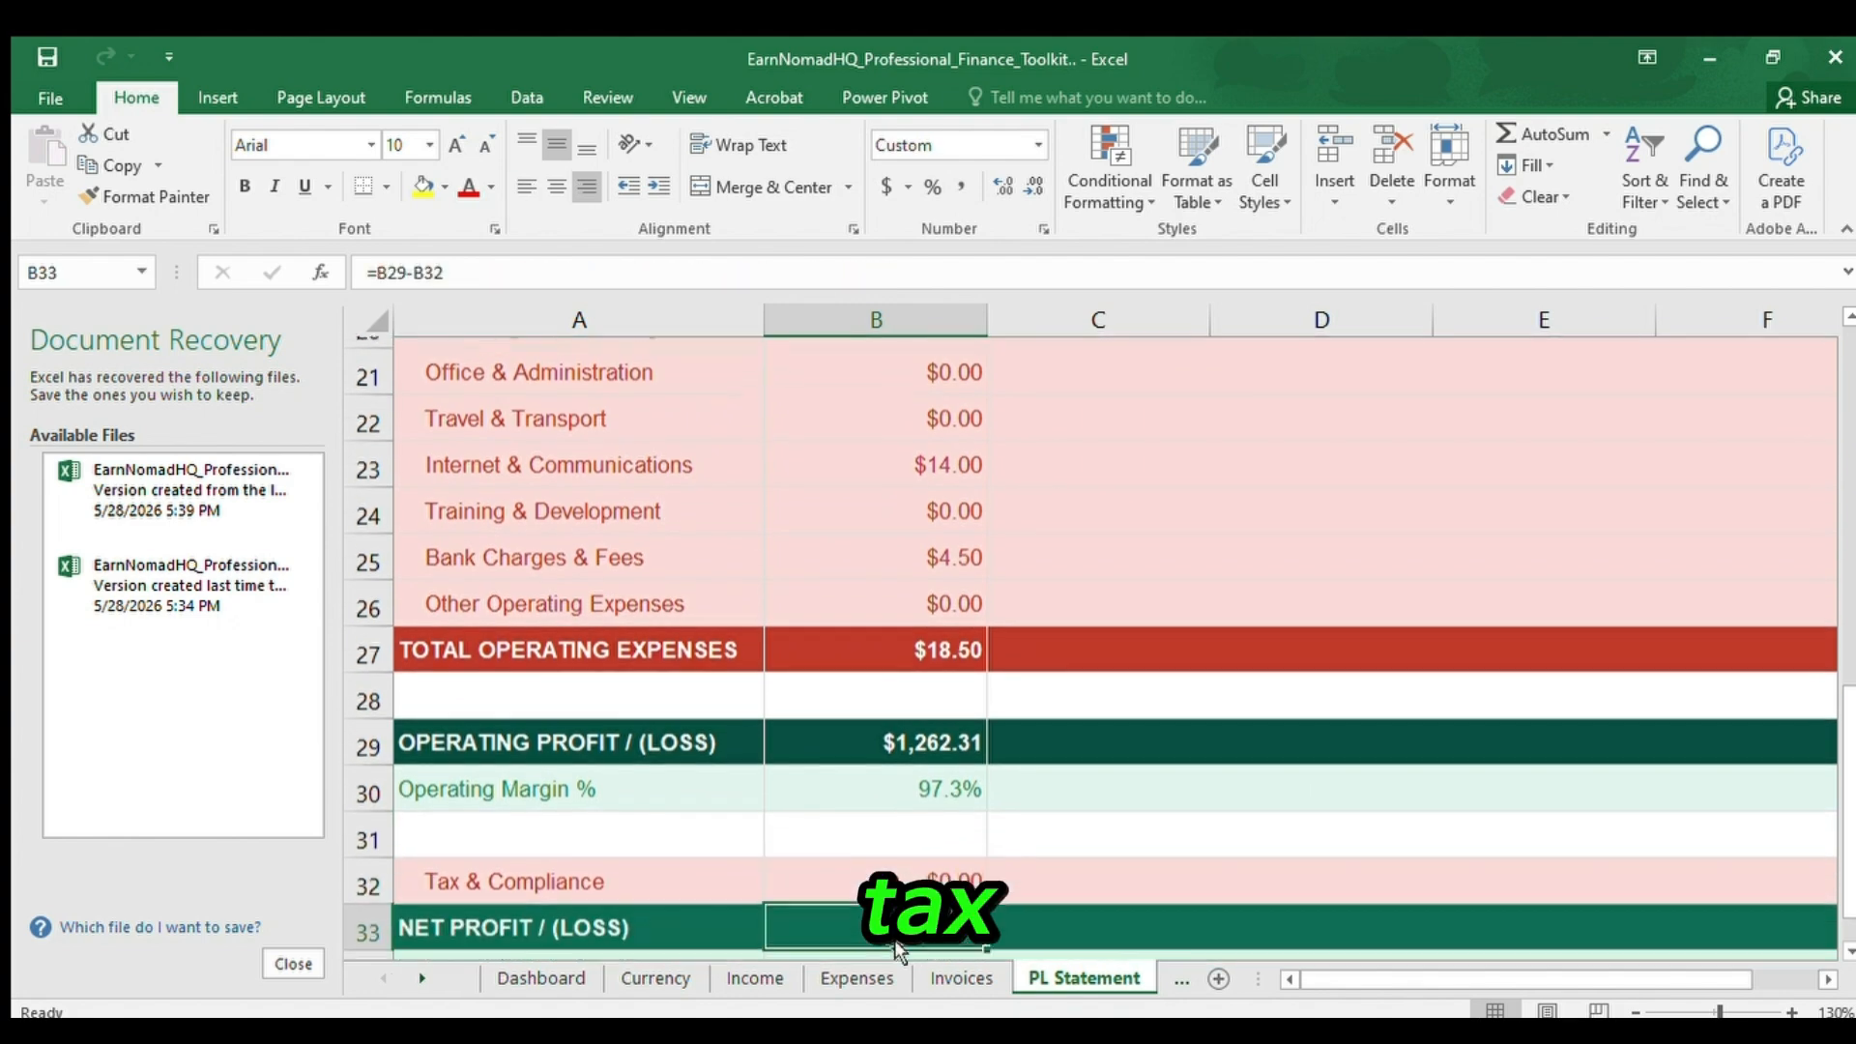
key("Down")
key("Up")
key("Up")
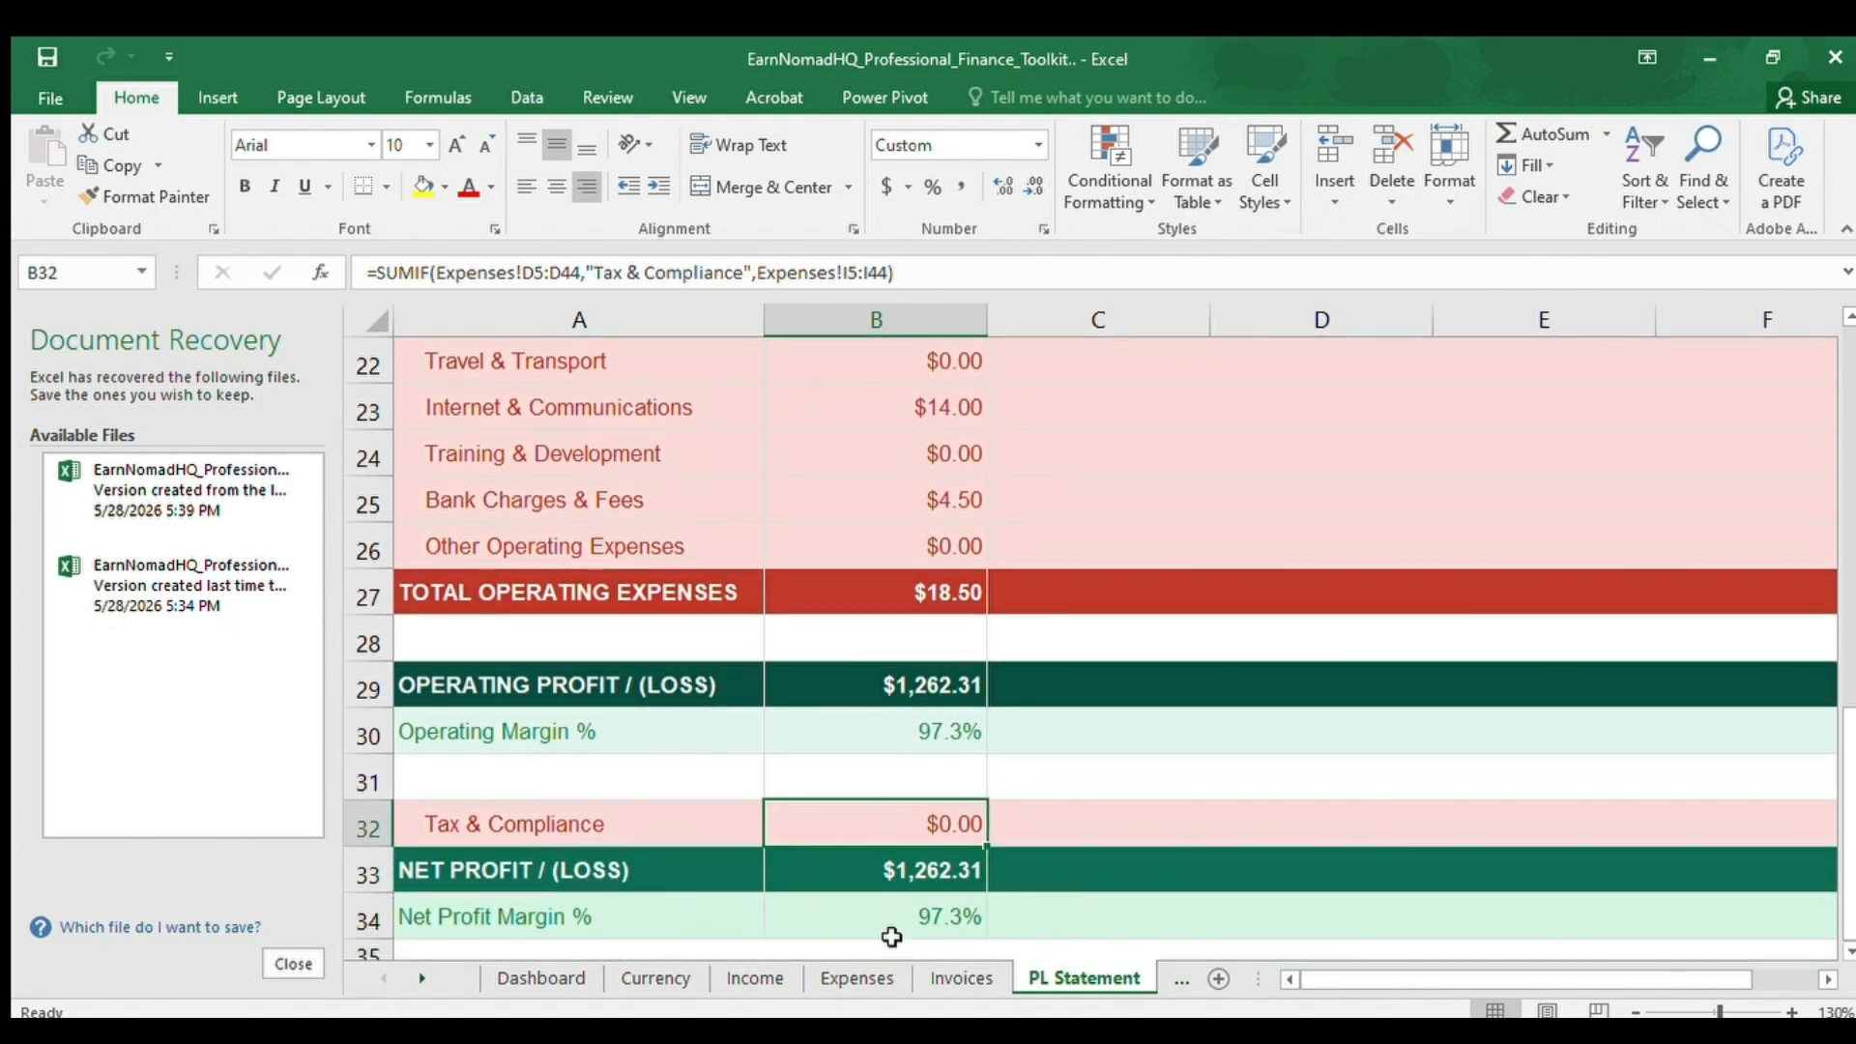
key("Down")
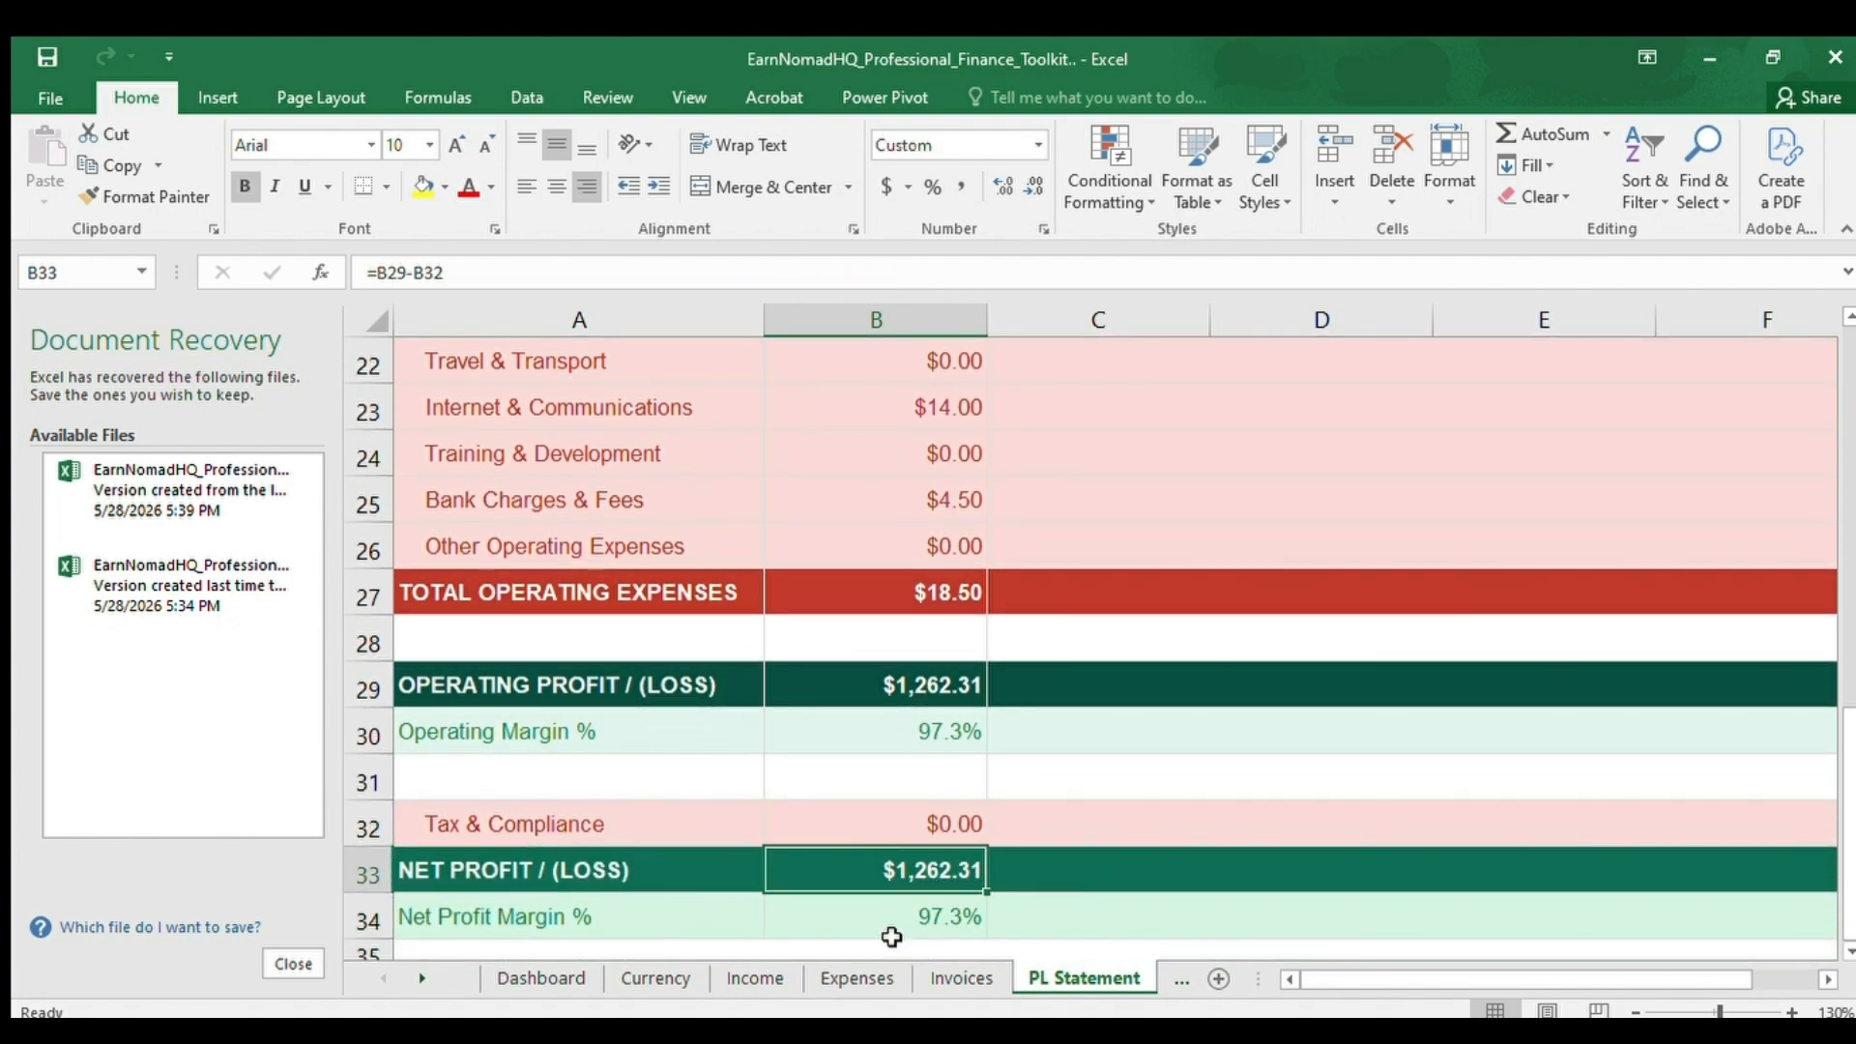
key("Down")
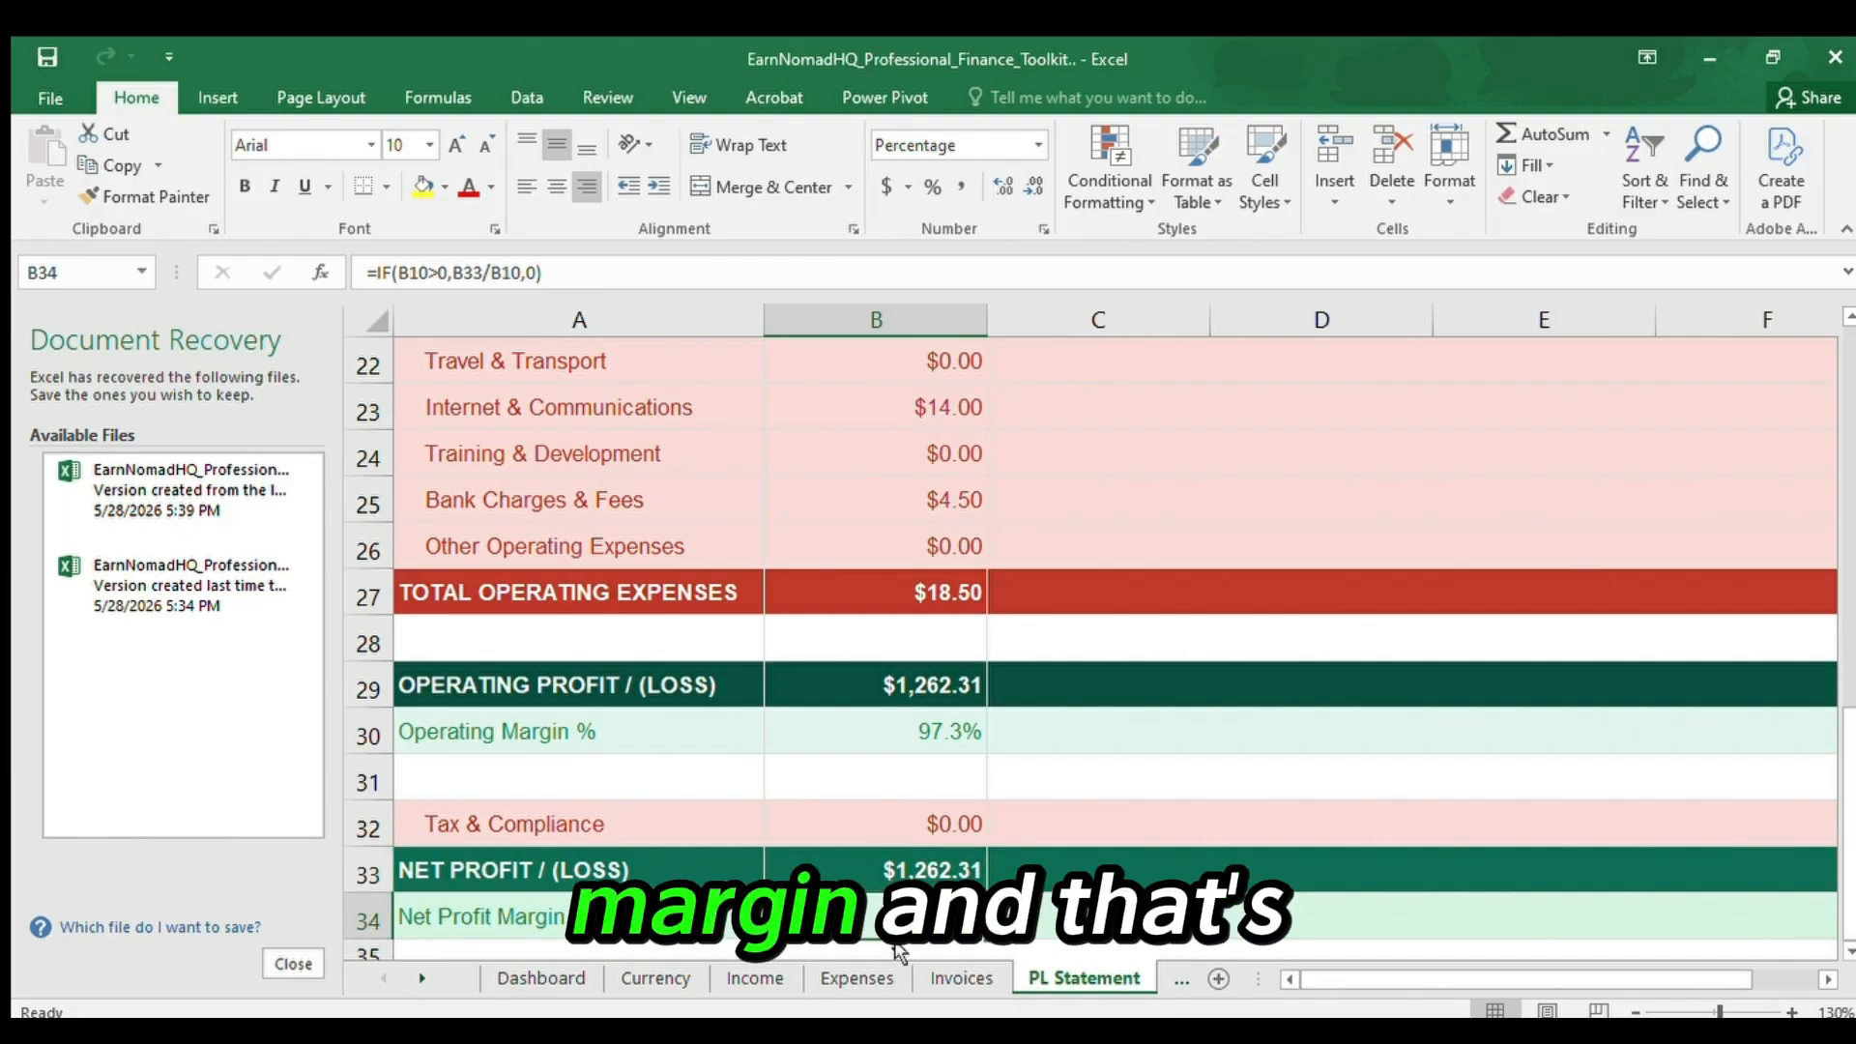
key("Down")
key("Down")
key("Down")
key("Down")
key("Down")
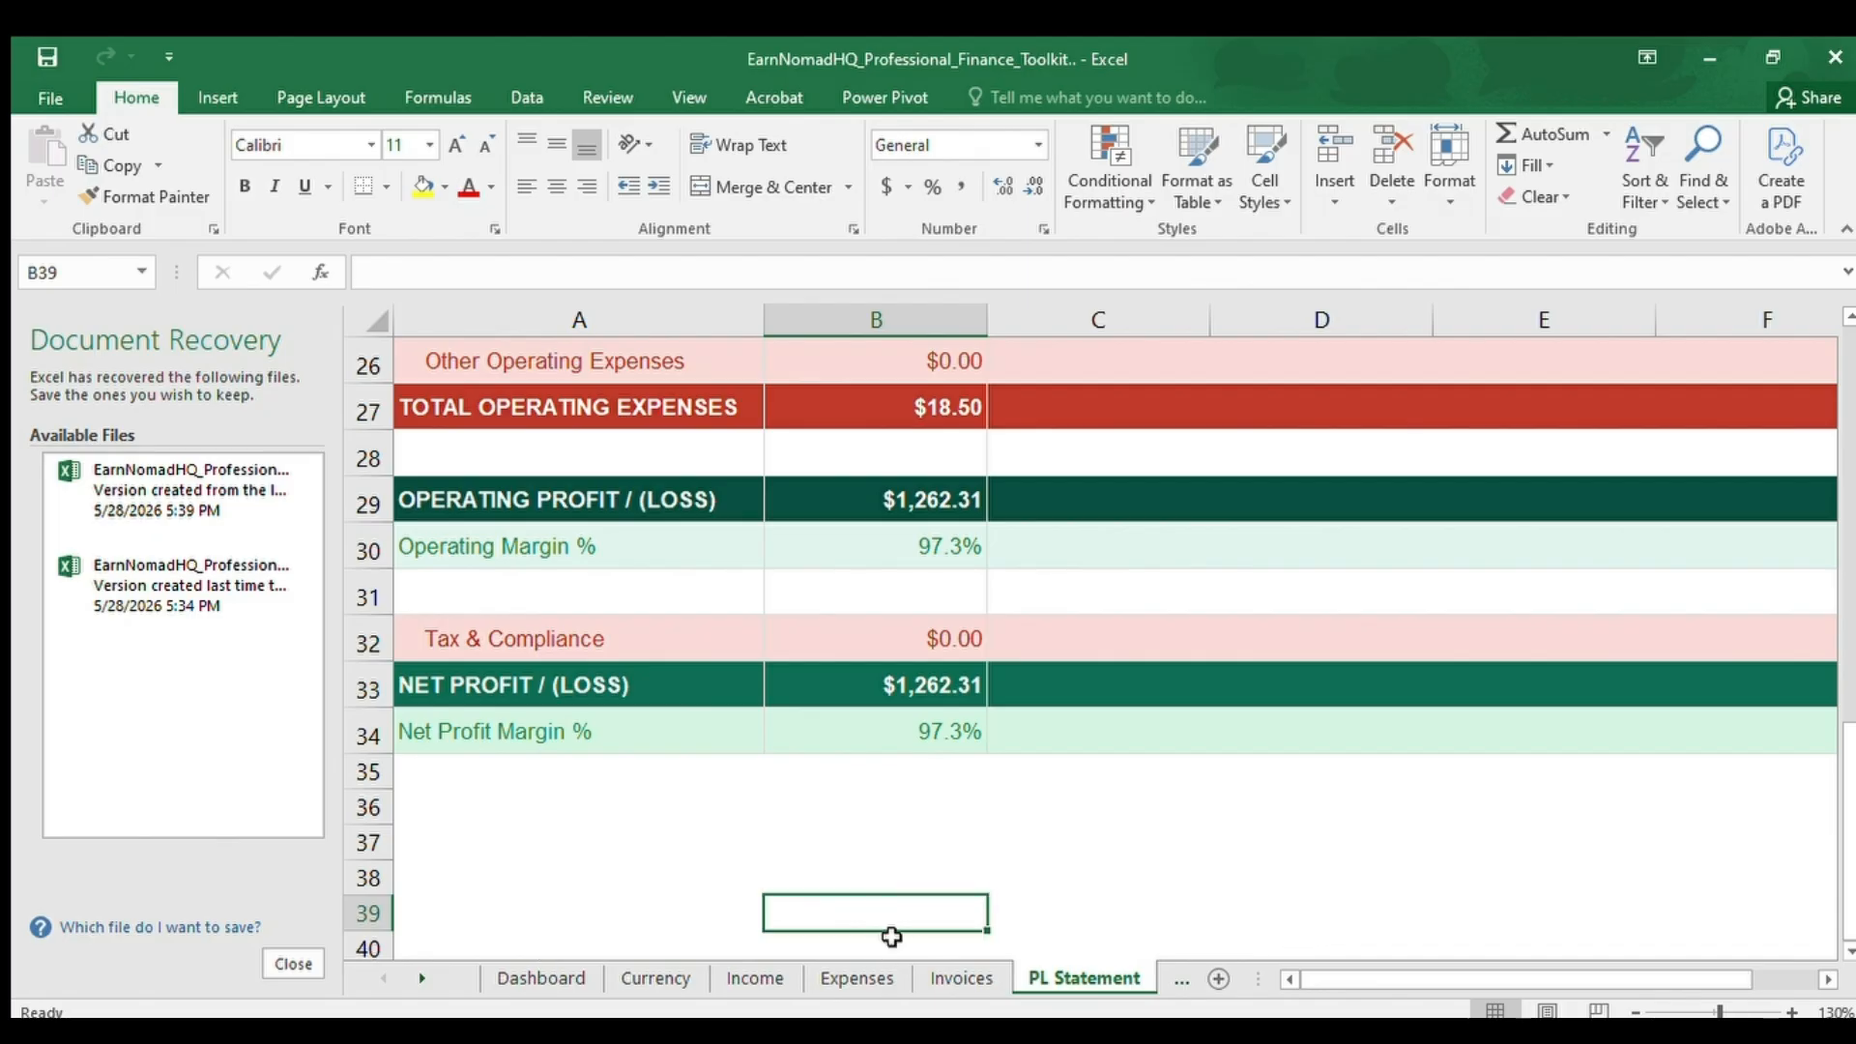
Open the Cash Flow sheet and go to the 12-Month Cash Flow Forecast heading in A1.
left_click(1157, 974)
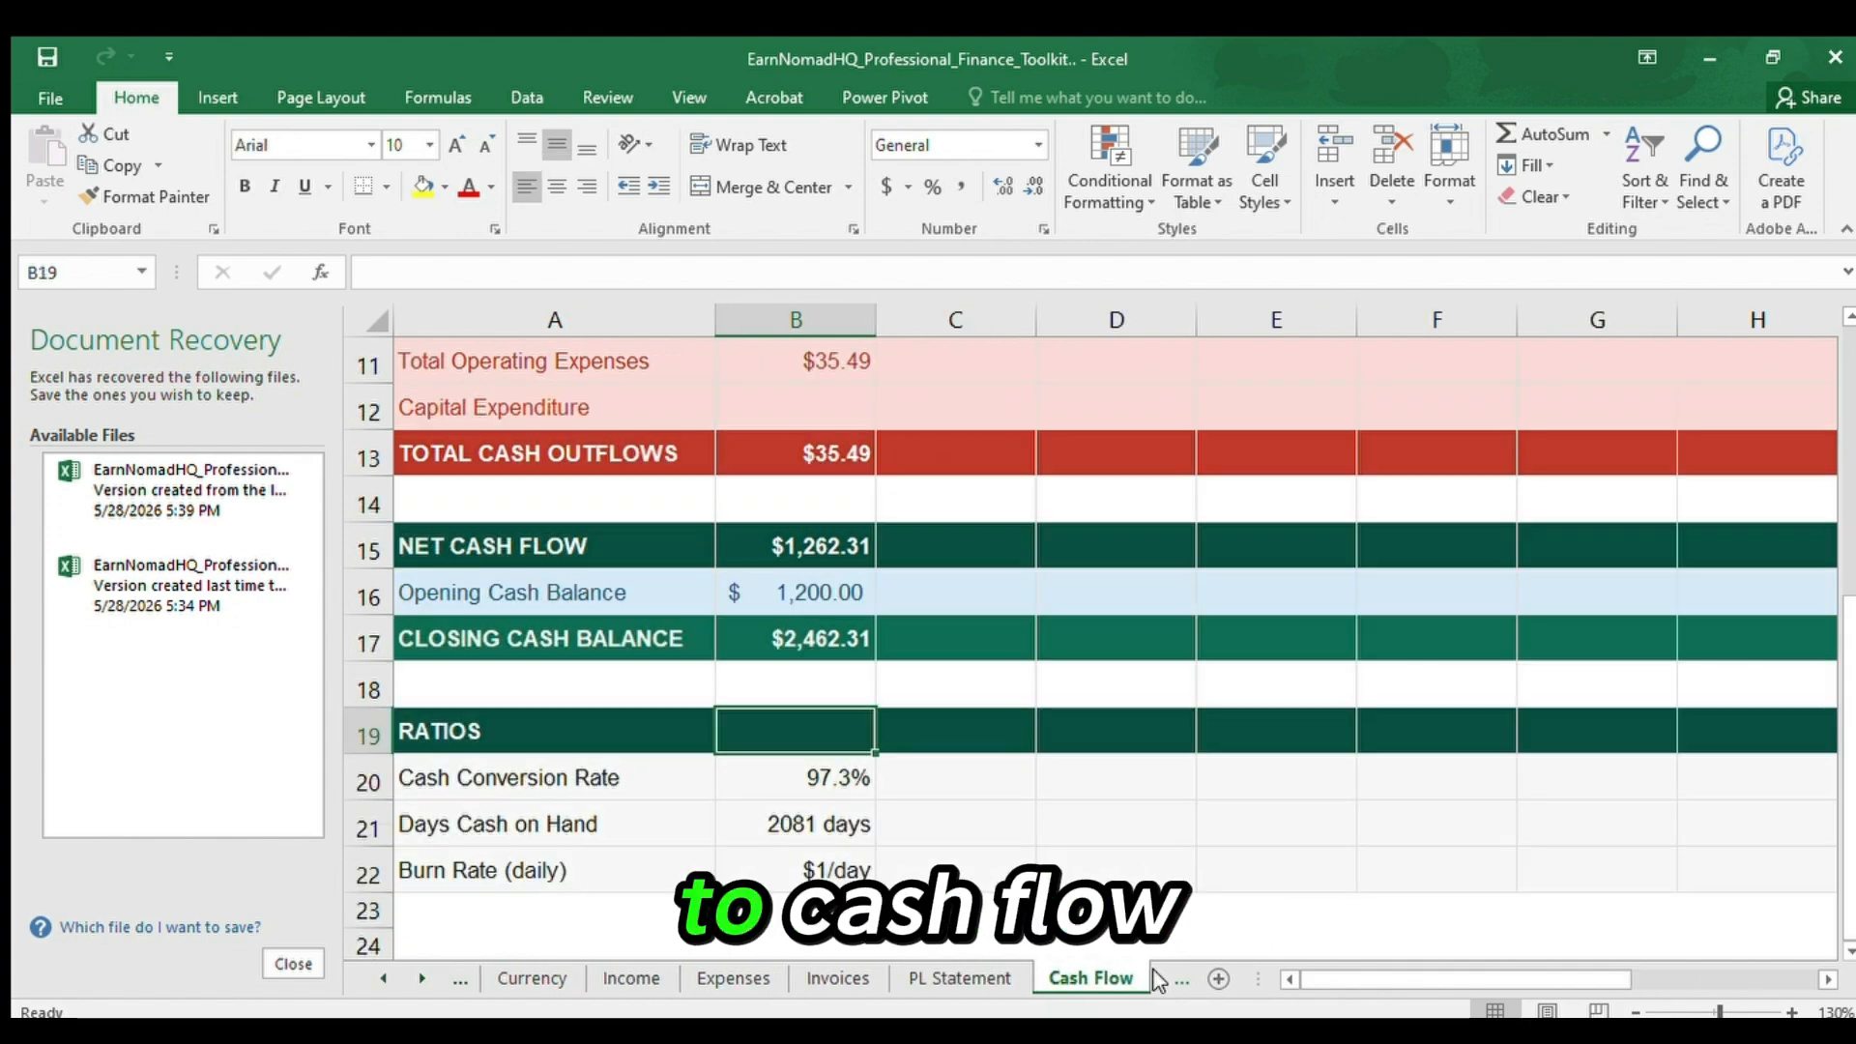
key("Up")
key("Up")
key("Up")
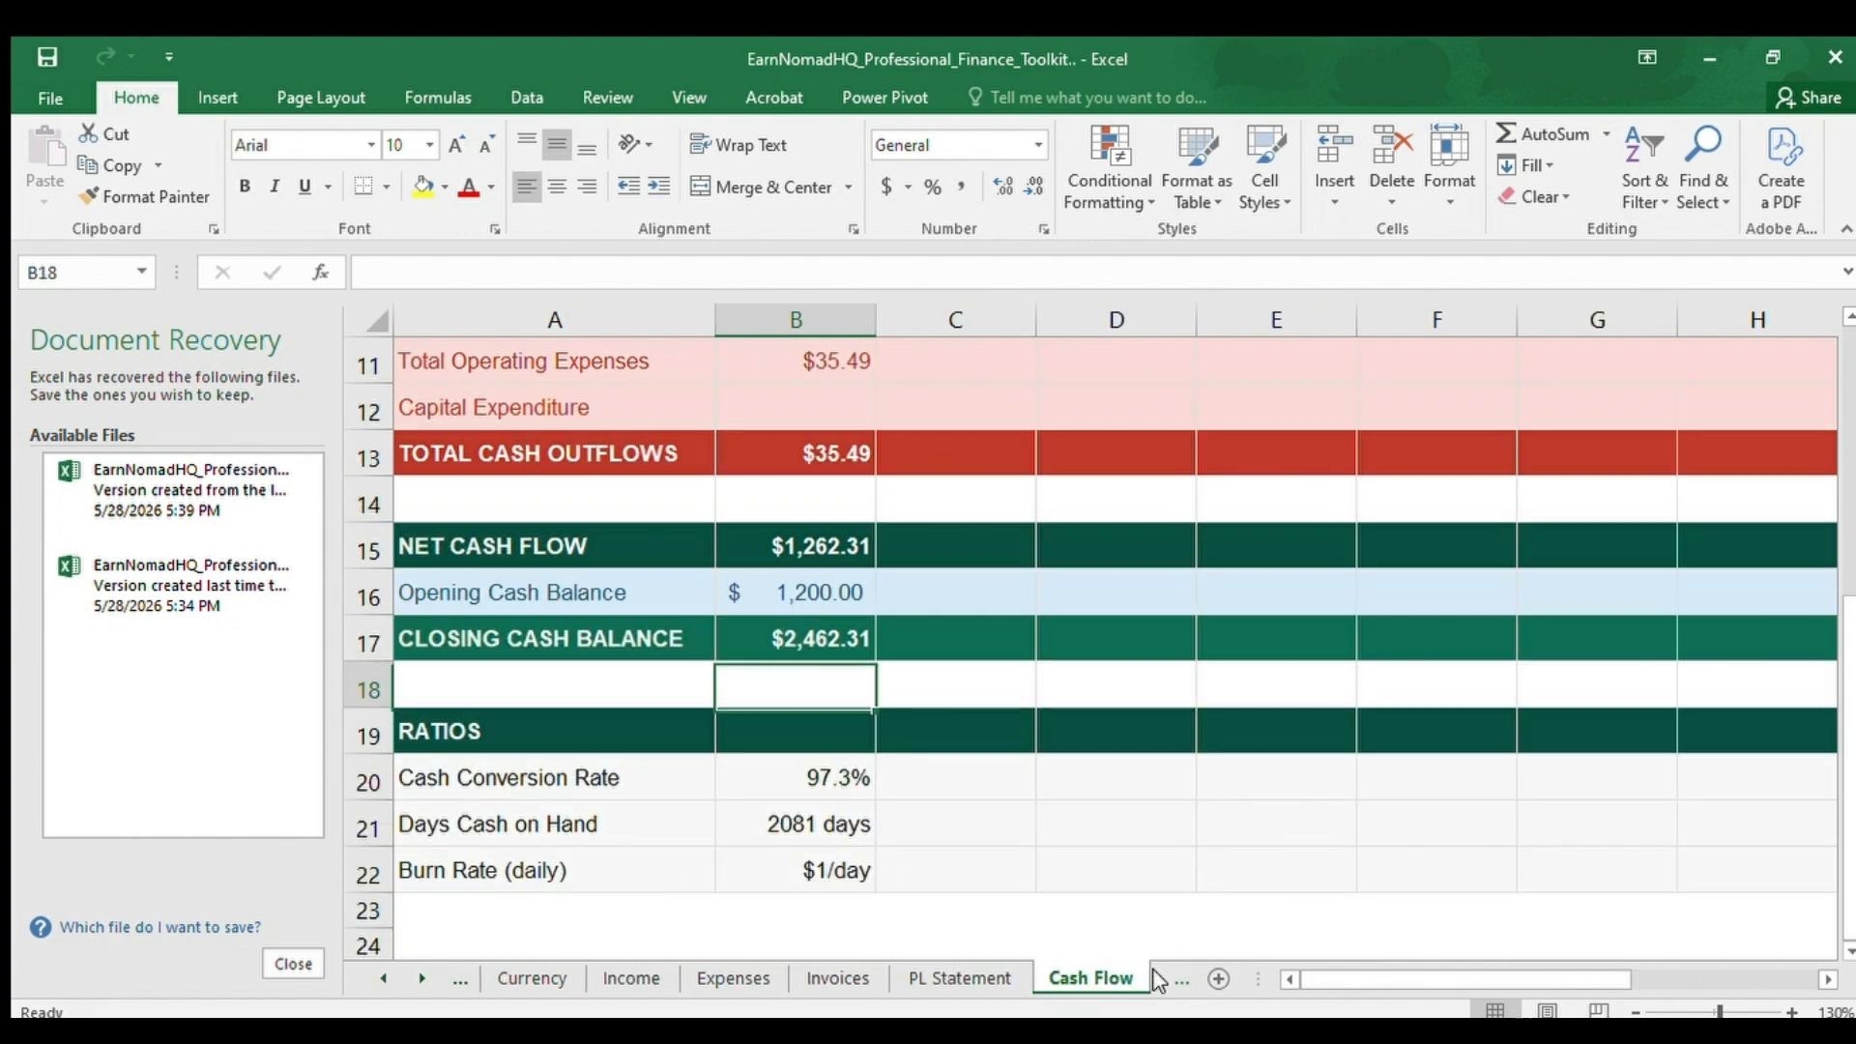
key("ctrl+Home")
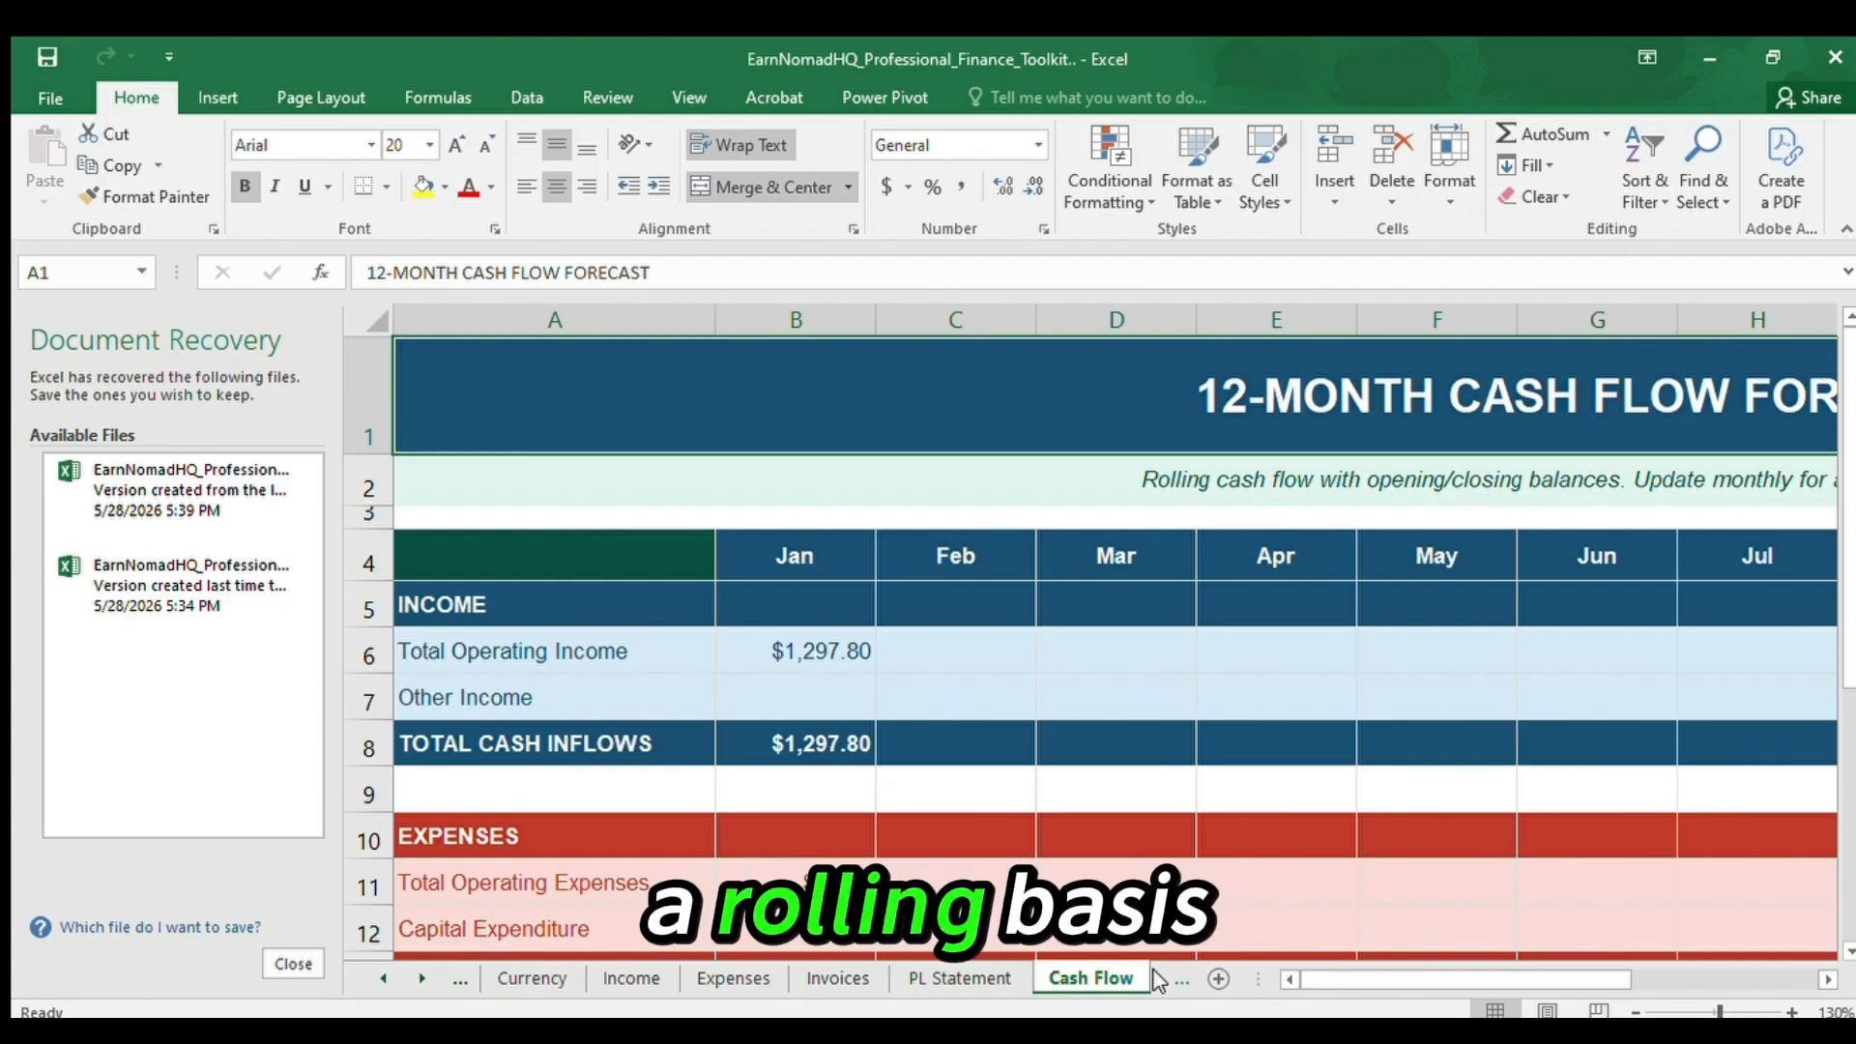
Go across the month headings in row 4 of the cash flow forecast to the ANNUAL column in N4.
key("Down")
key("Down")
key("Right")
key("Down")
key("Right")
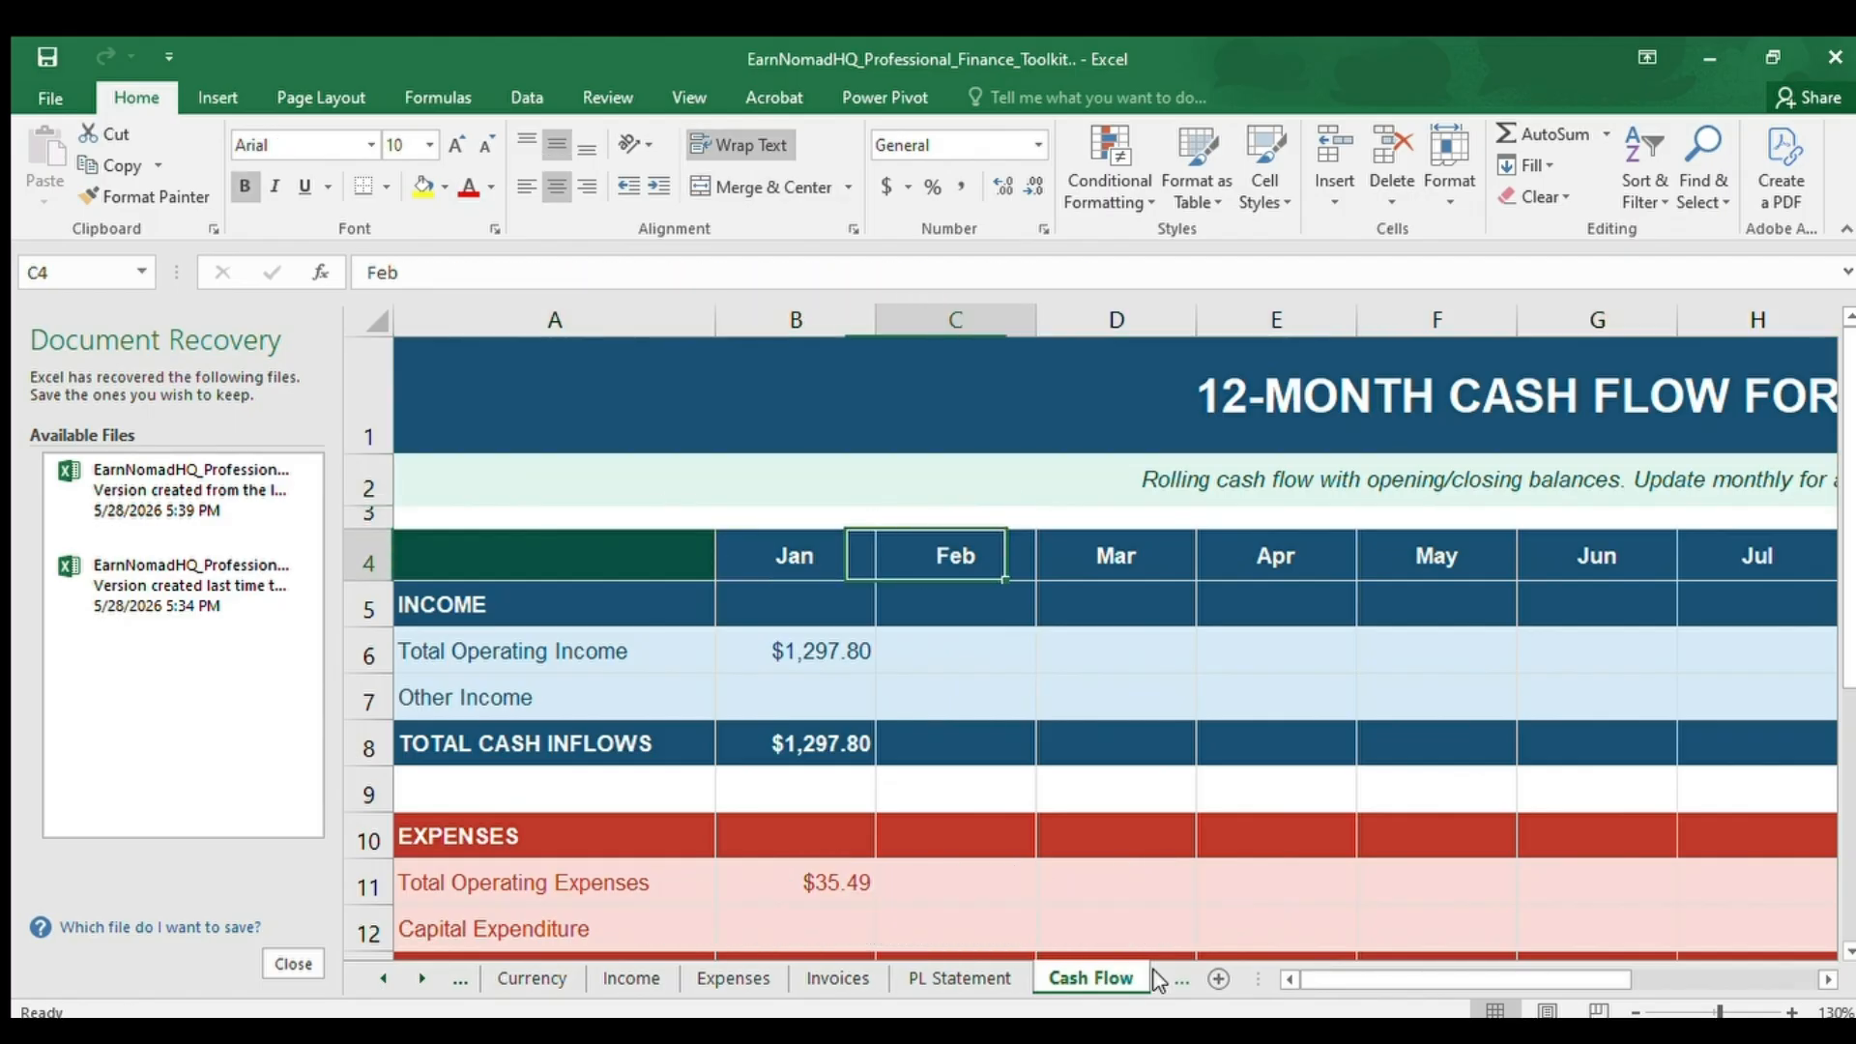
key("Right")
key("Right")
key("Right")
key("Right")
key("Right")
key("Right")
key("Right")
key("Right")
key("Right")
key("Right")
key("Right")
key("Right")
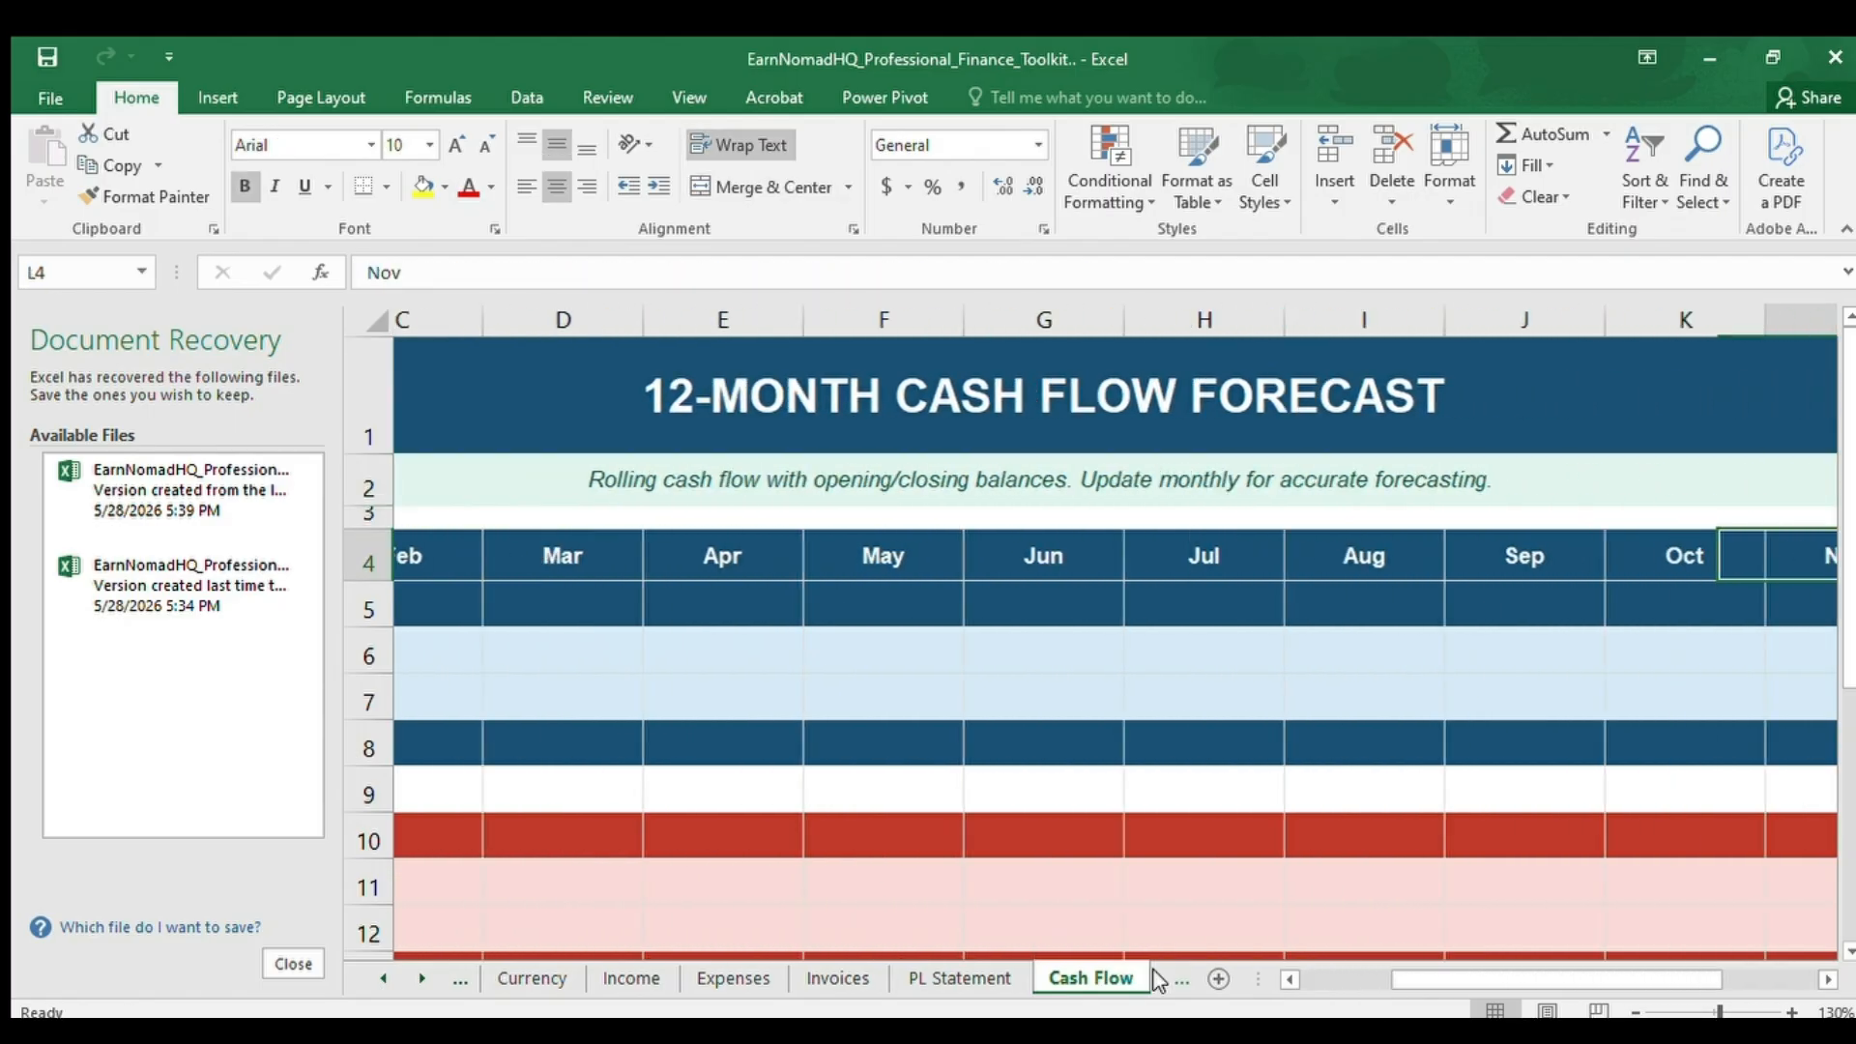
key("Left")
key("Left")
key("Left")
key("Left")
key("Left")
key("Left")
key("Left")
key("Left")
key("Left")
key("Left")
key("Left")
key("Left")
key("Left")
key("Left")
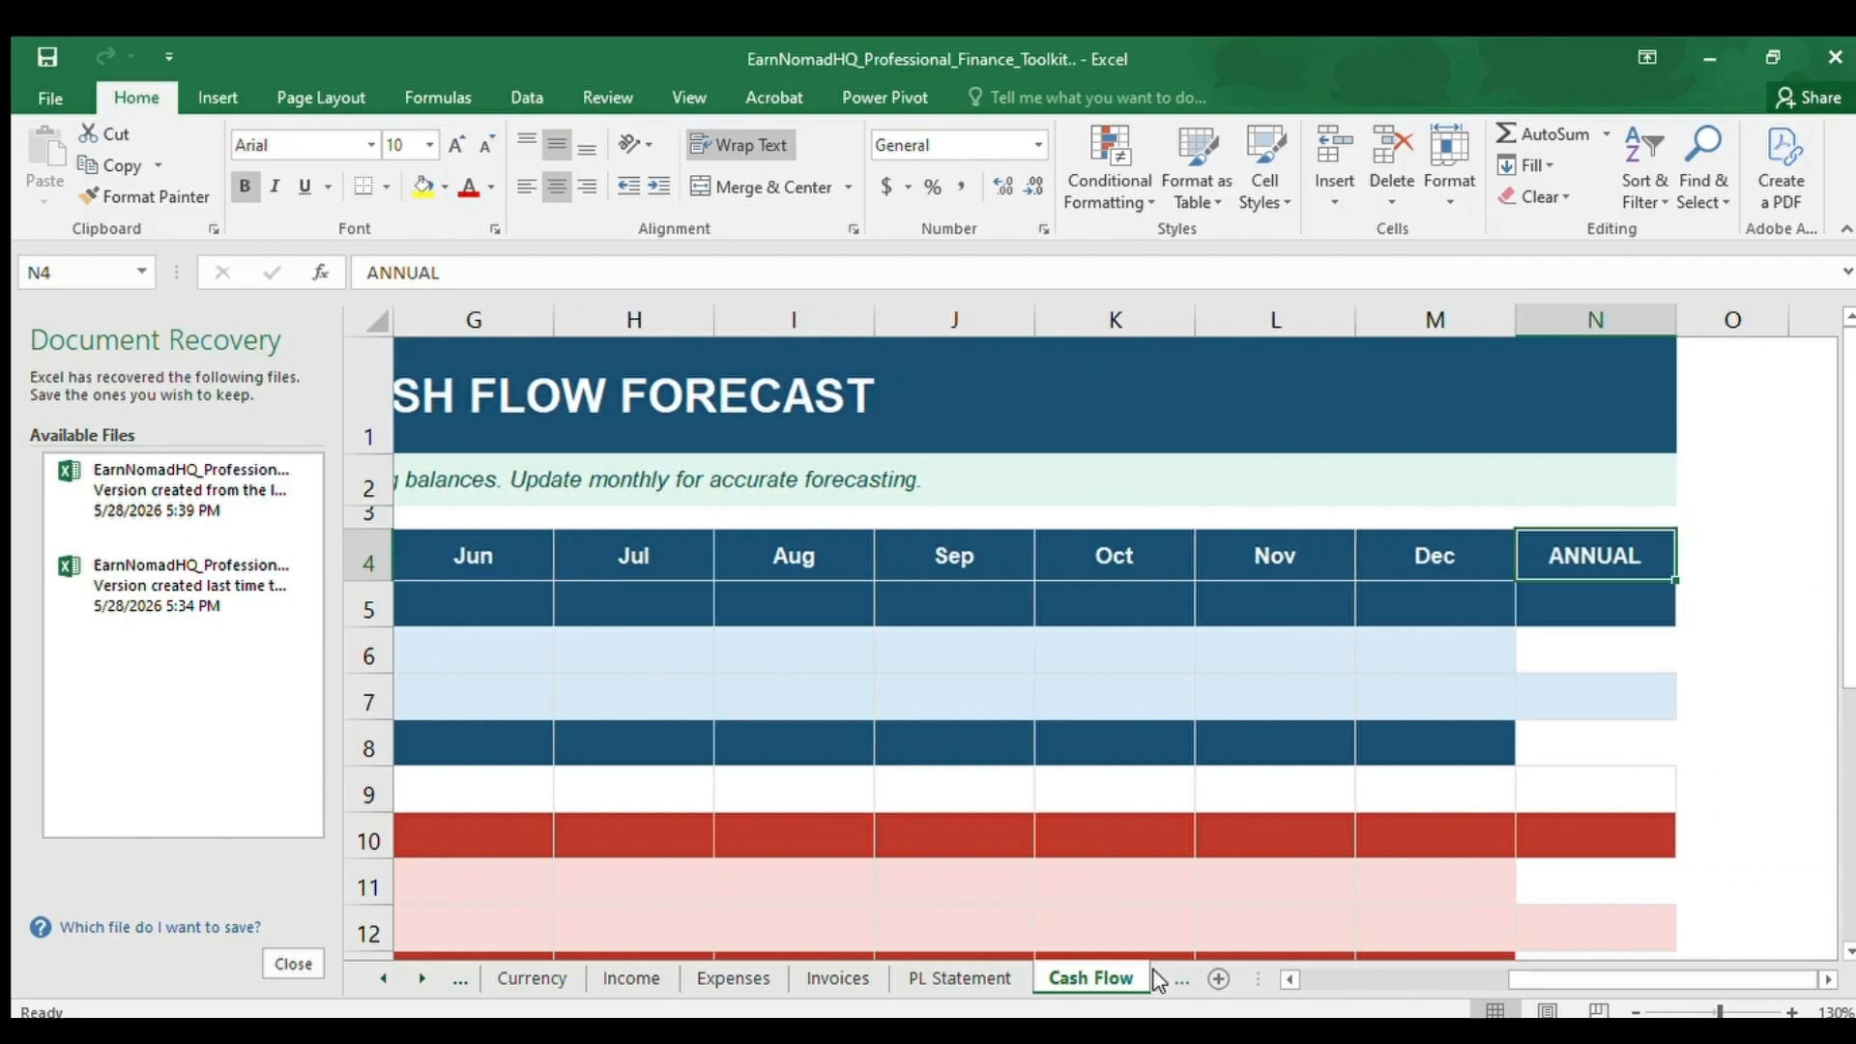
Check the source formulas of January's Total Operating Income in B6 and Total Operating Expenses in B11.
key("Down")
key("Down")
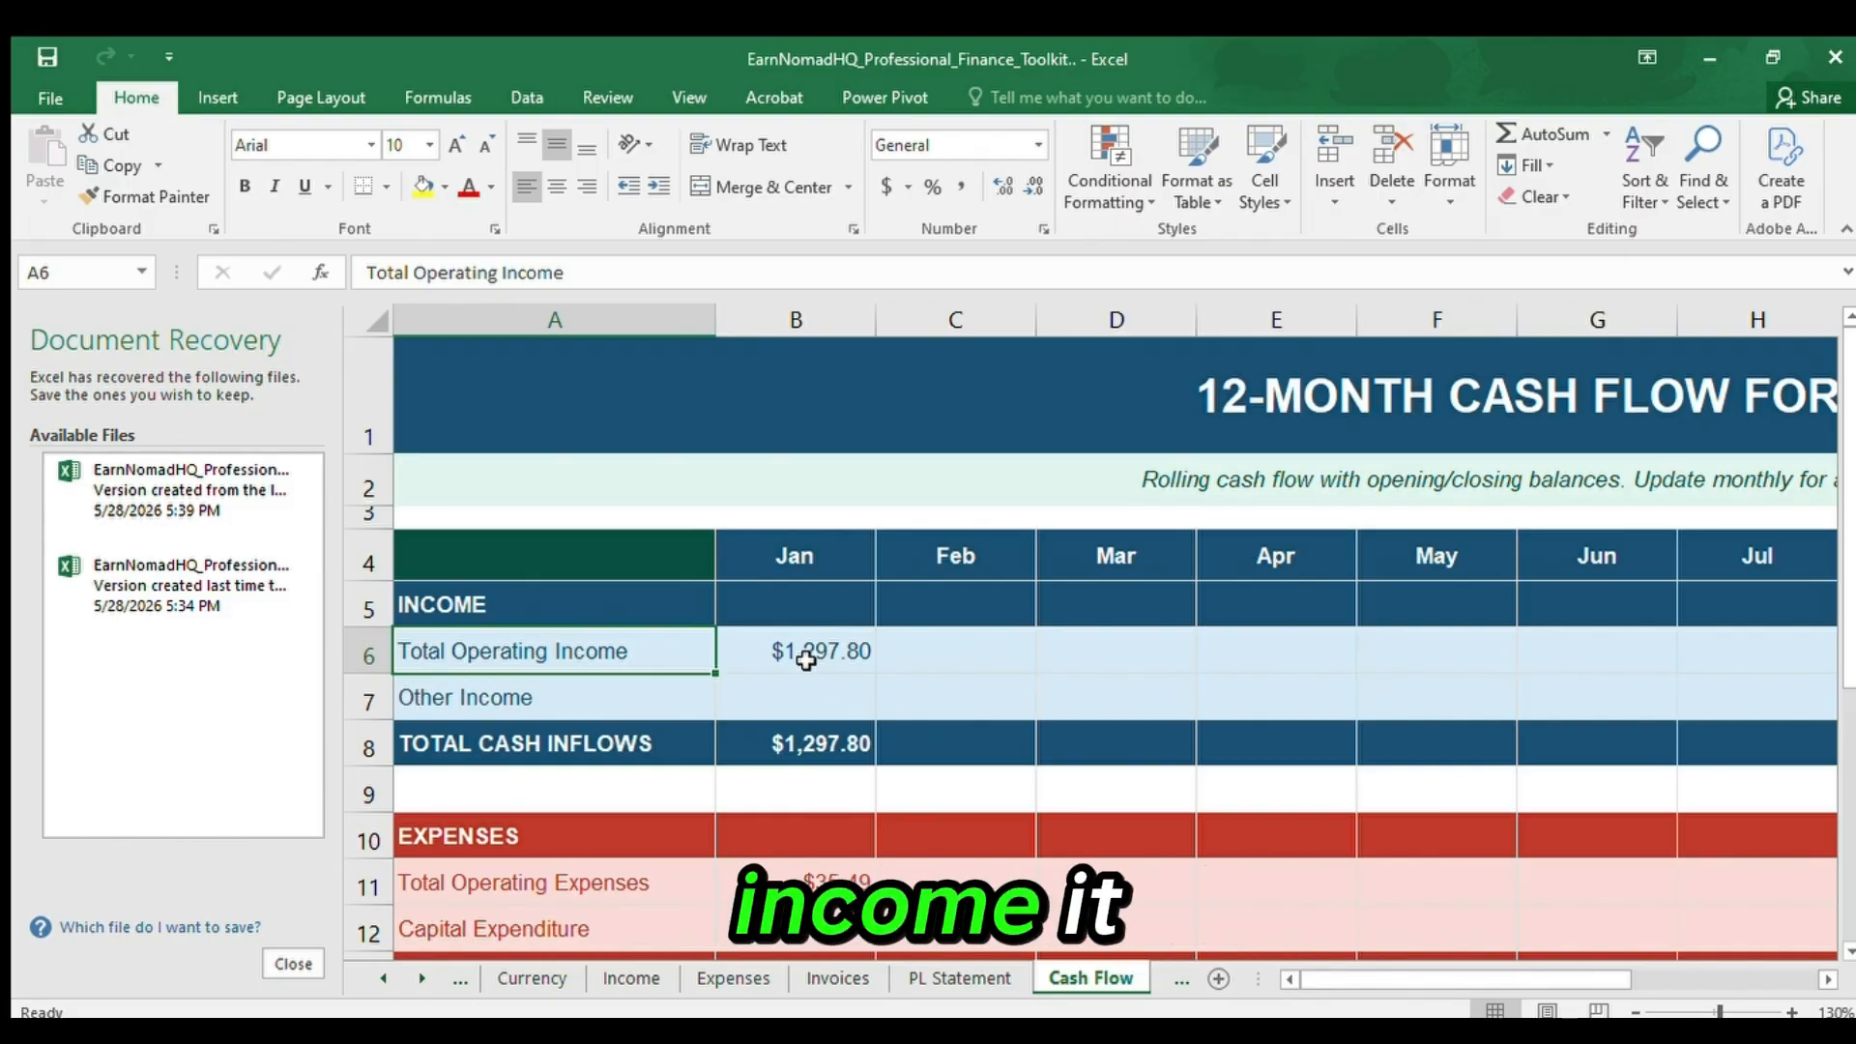
left_click(773, 643)
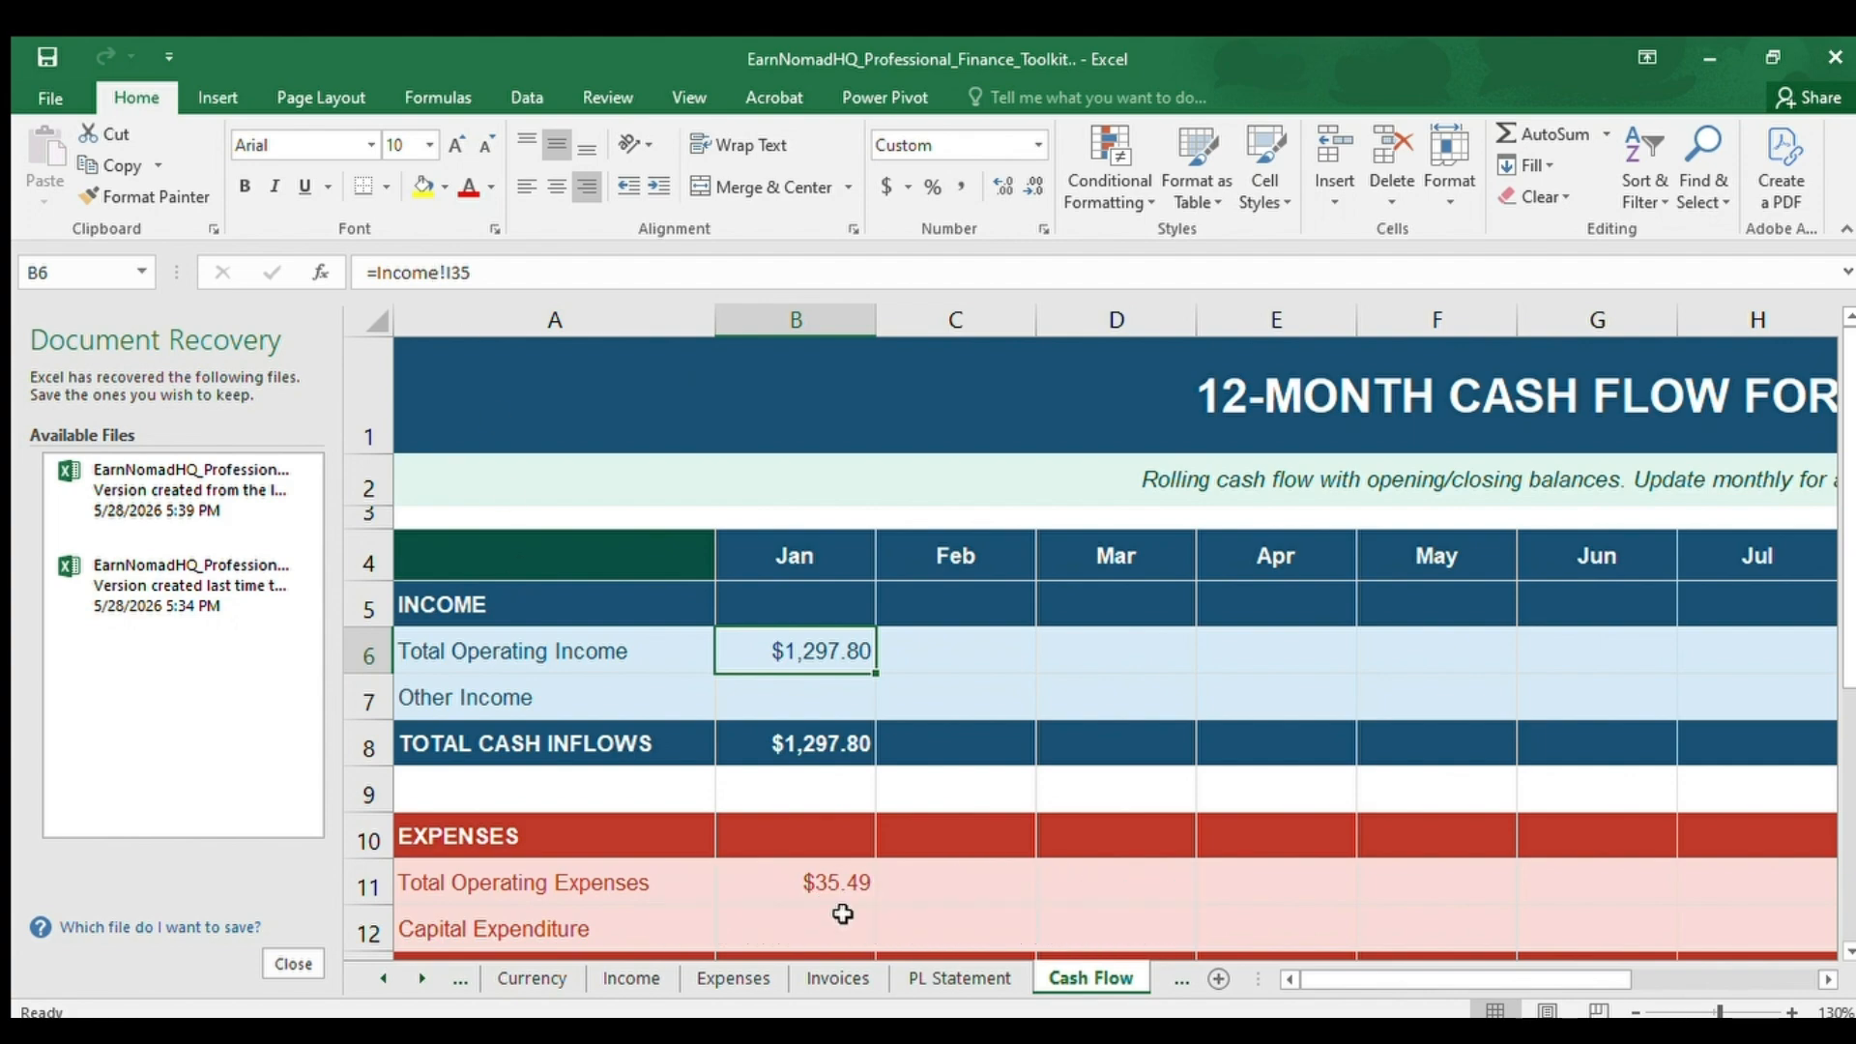
left_click(833, 882)
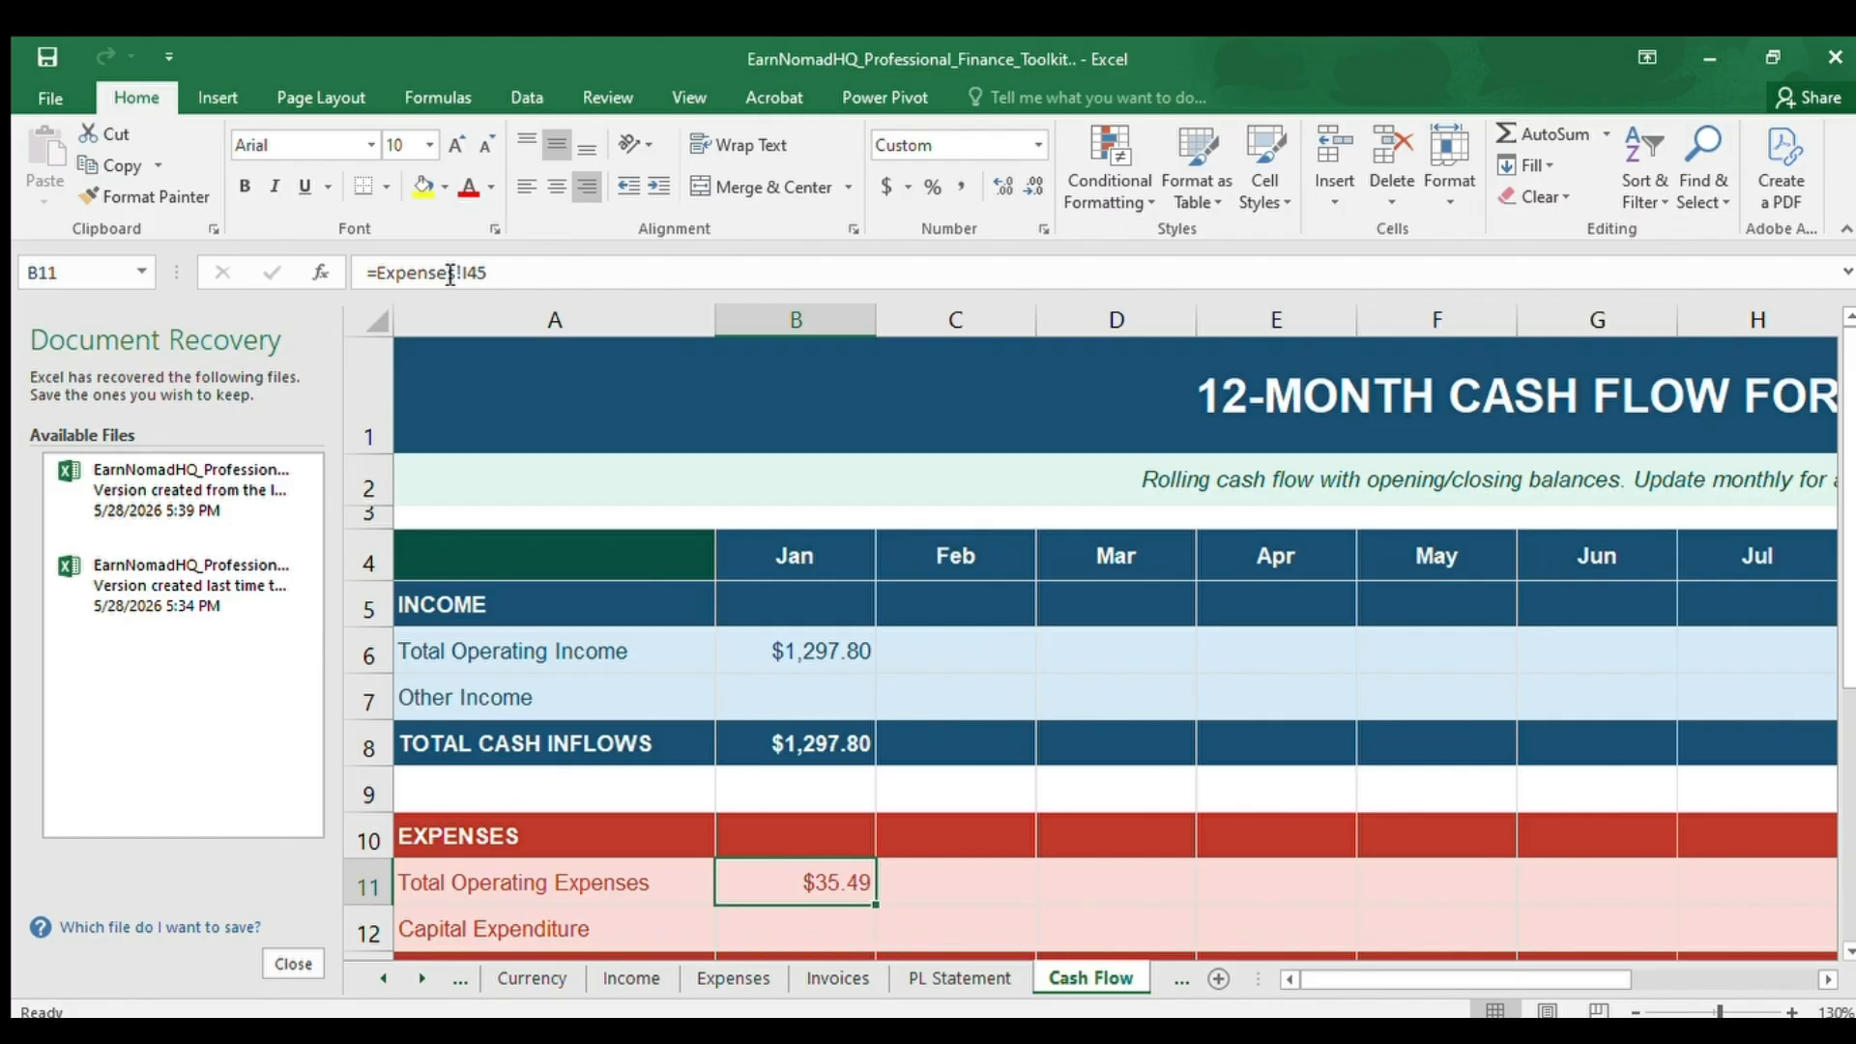
Inspect the formulas of January's Net Cash Flow in B15 and Total Cash Inflows in B8.
key("Down")
key("Down")
key("Down")
key("Down")
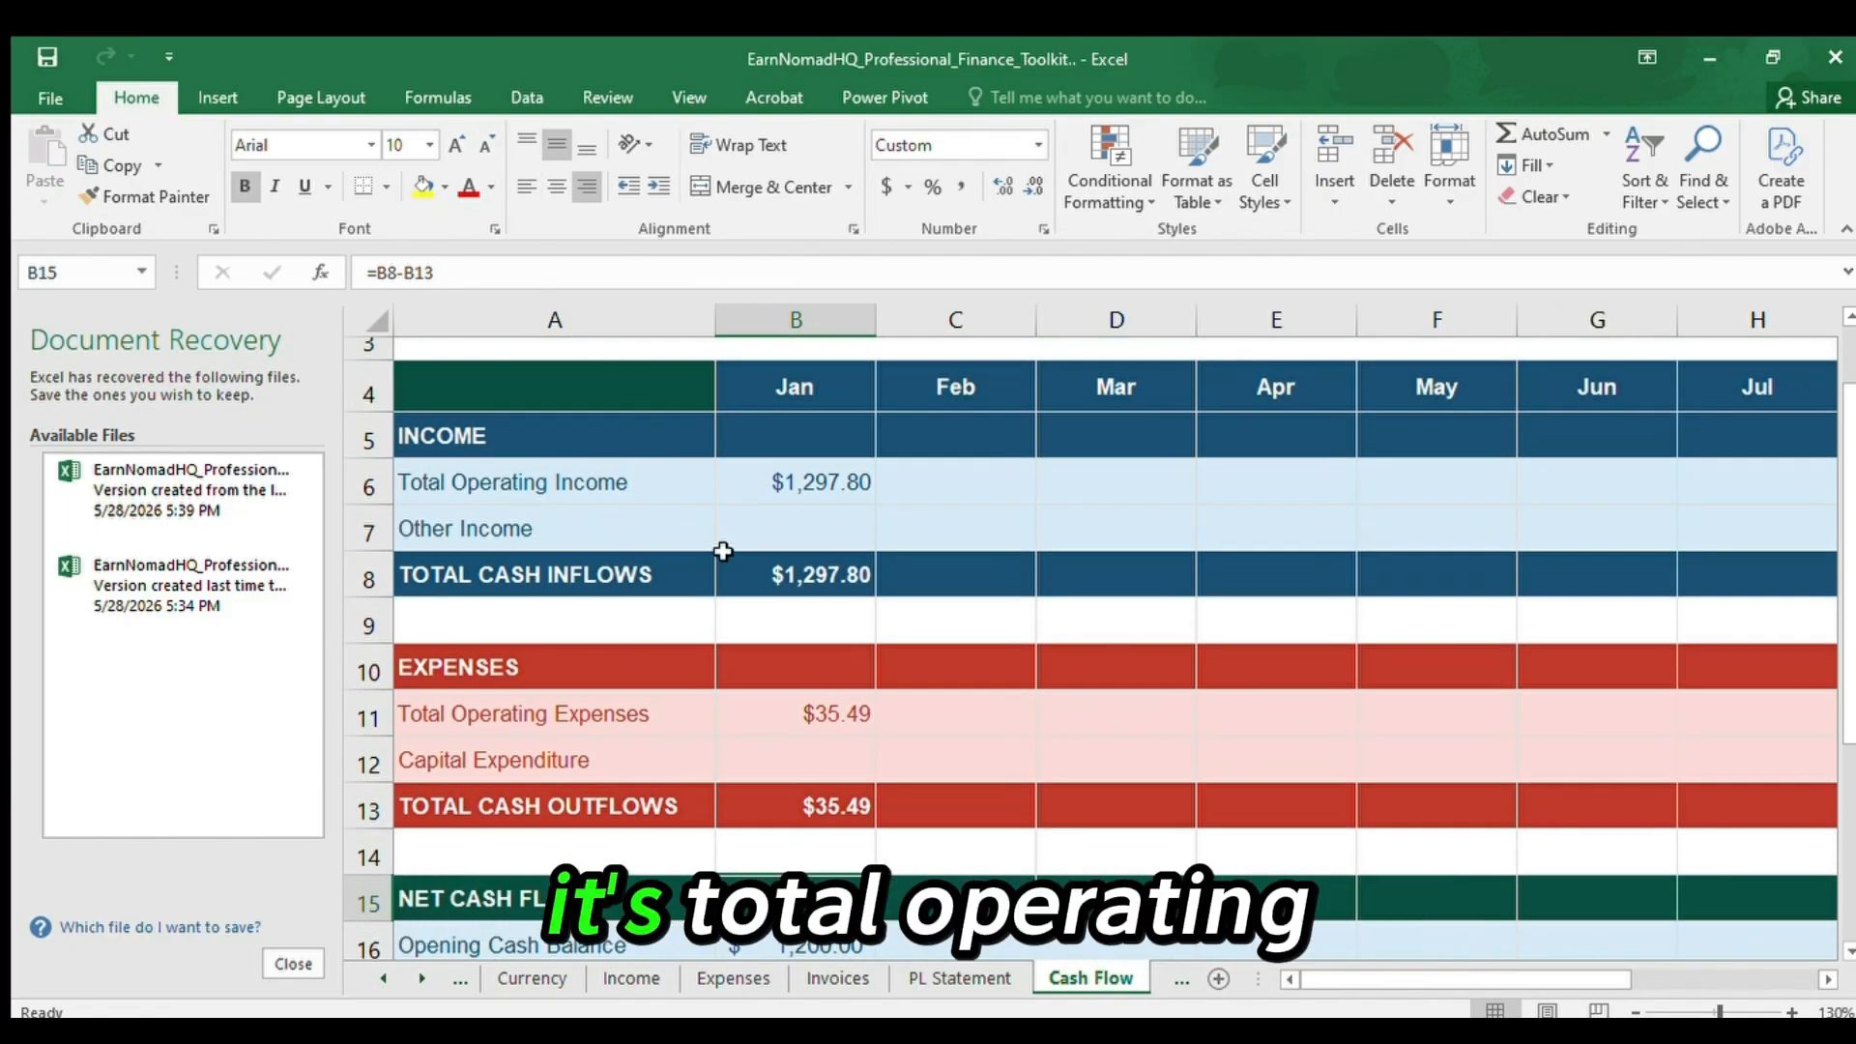
left_click(805, 577)
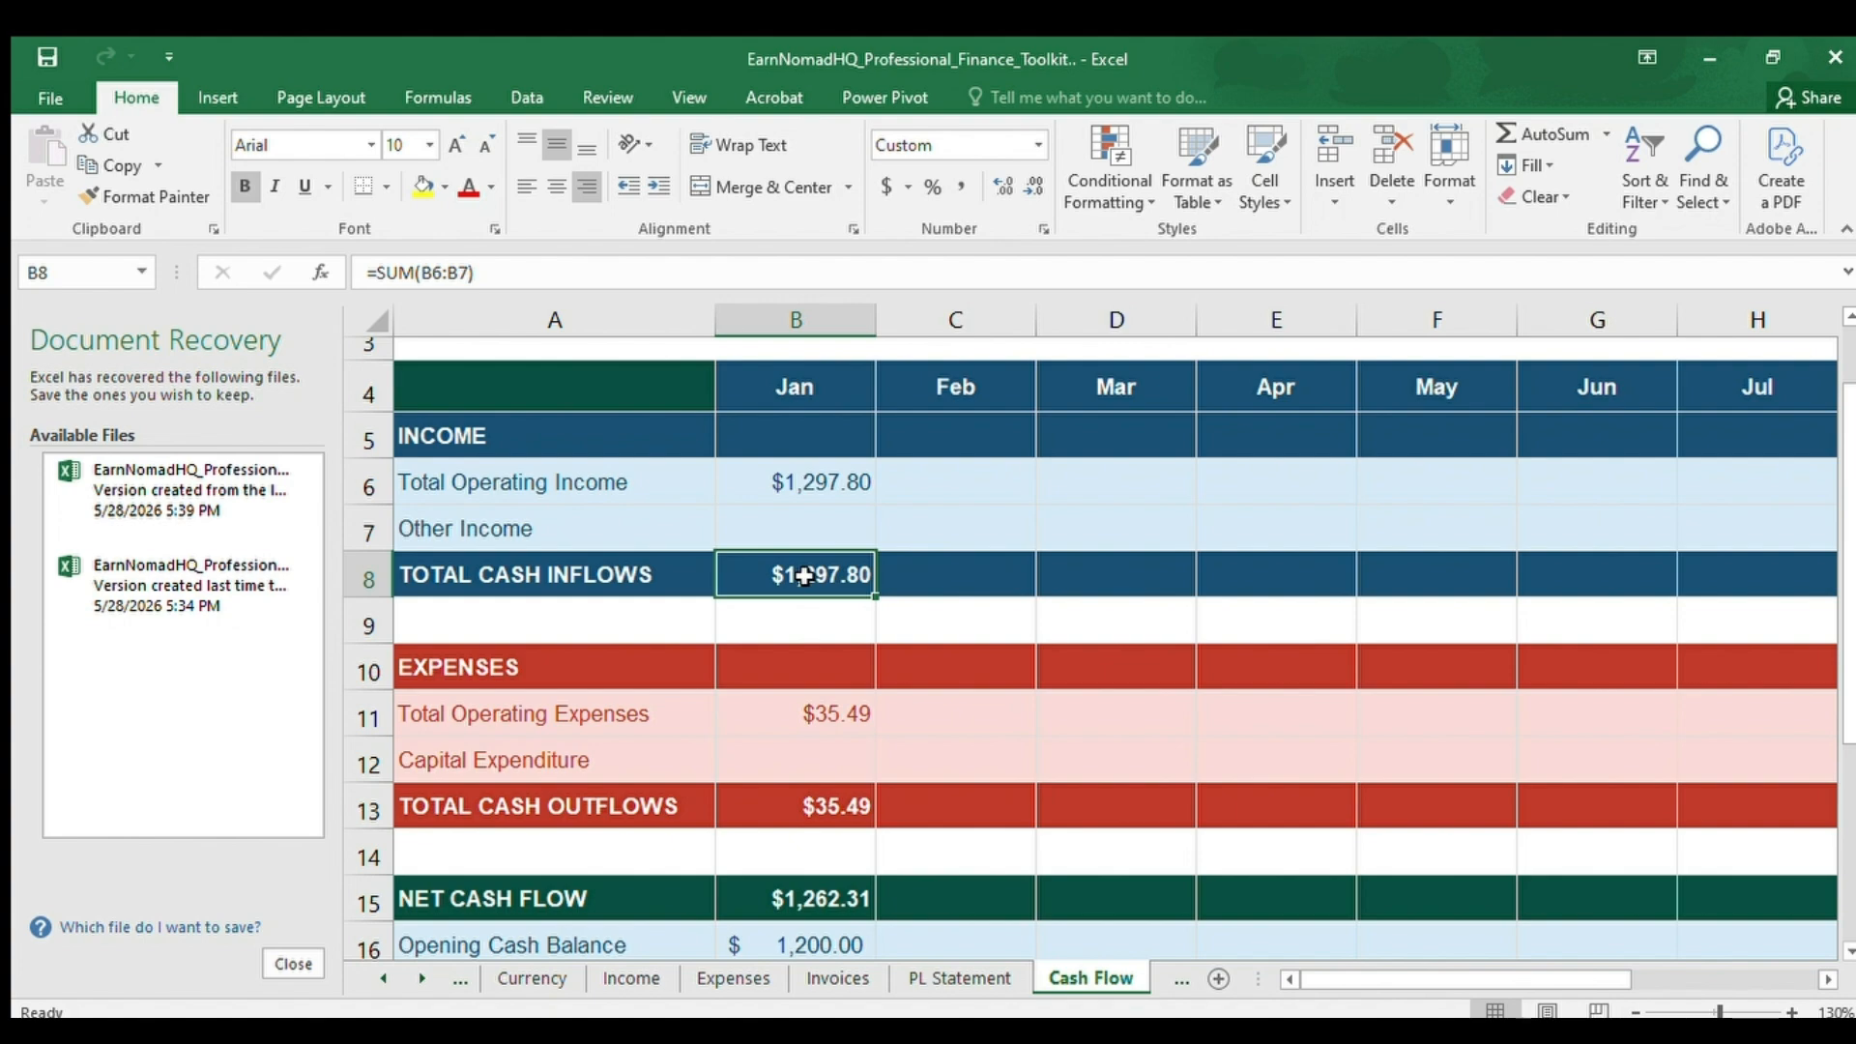
Go from Total Cash Inflows down through Net Cash Flow in B15 to the Closing Cash Balance in B17.
key("Down")
key("Down")
key("Down")
key("Down")
key("Down")
key("Down")
key("Down")
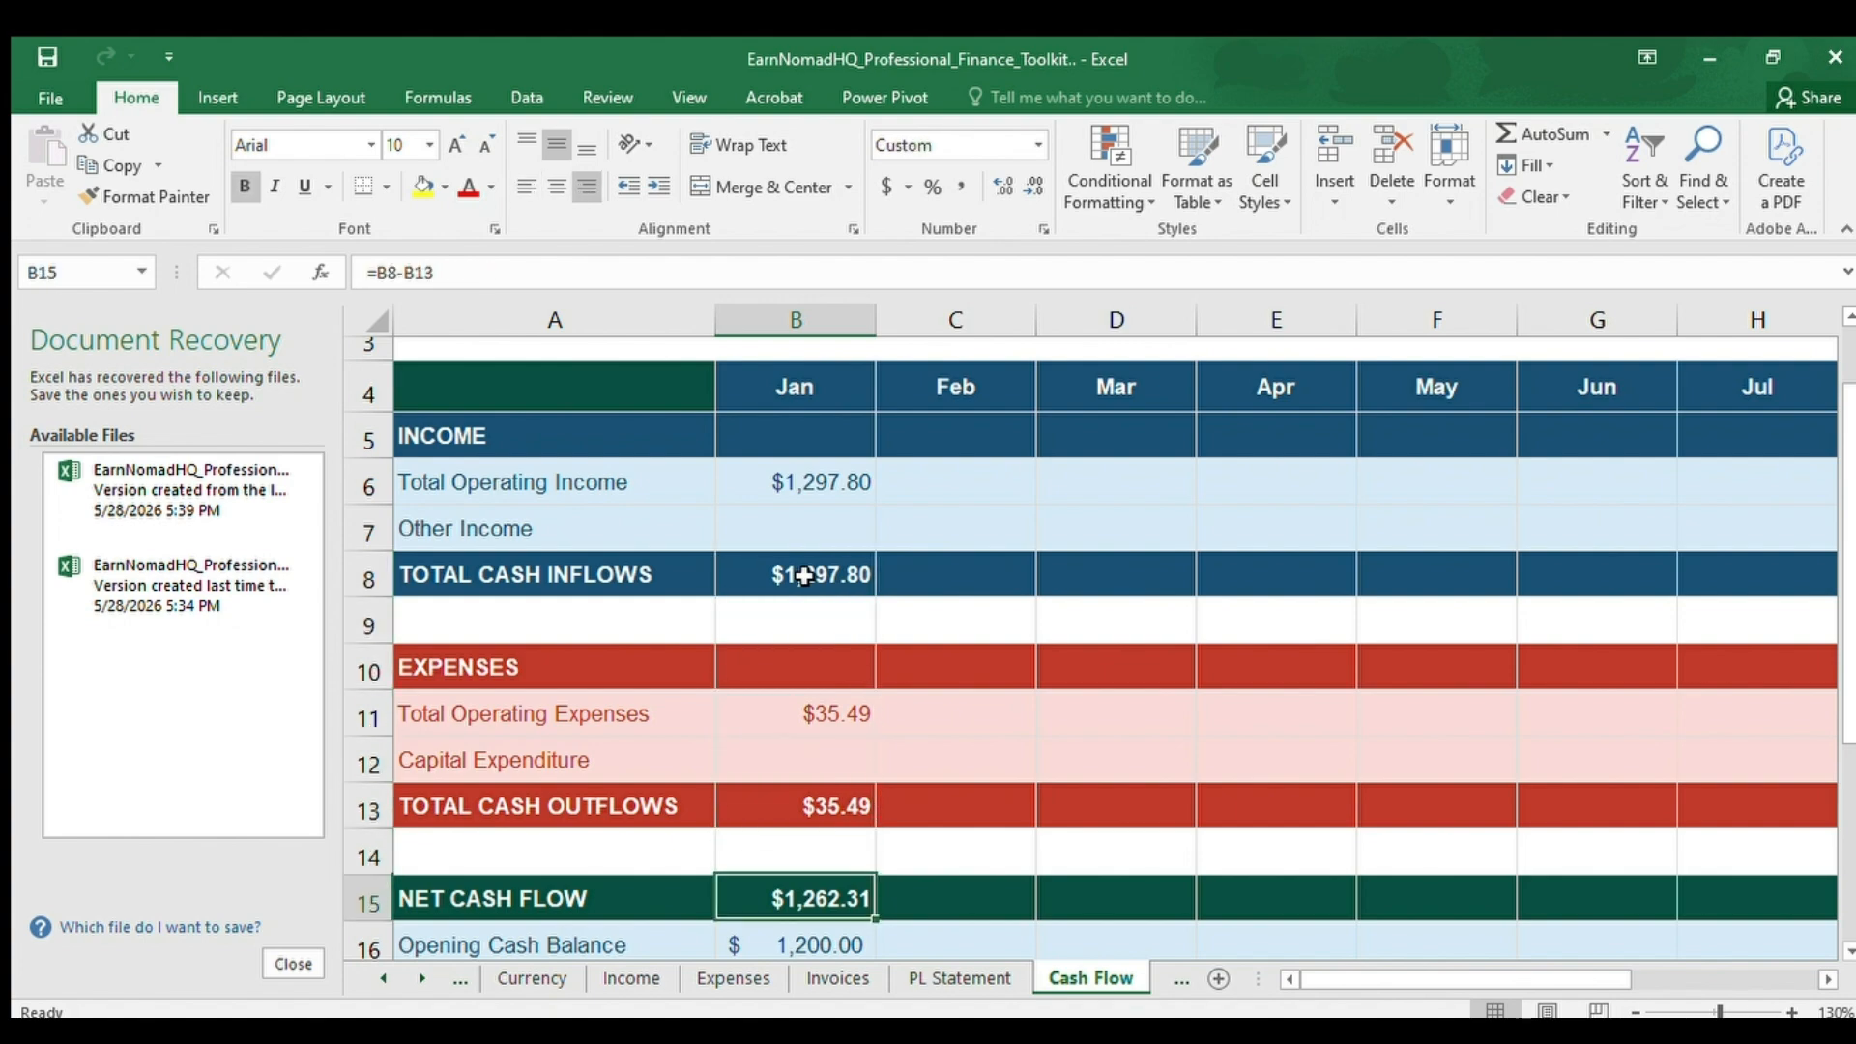
key("Down")
key("Down")
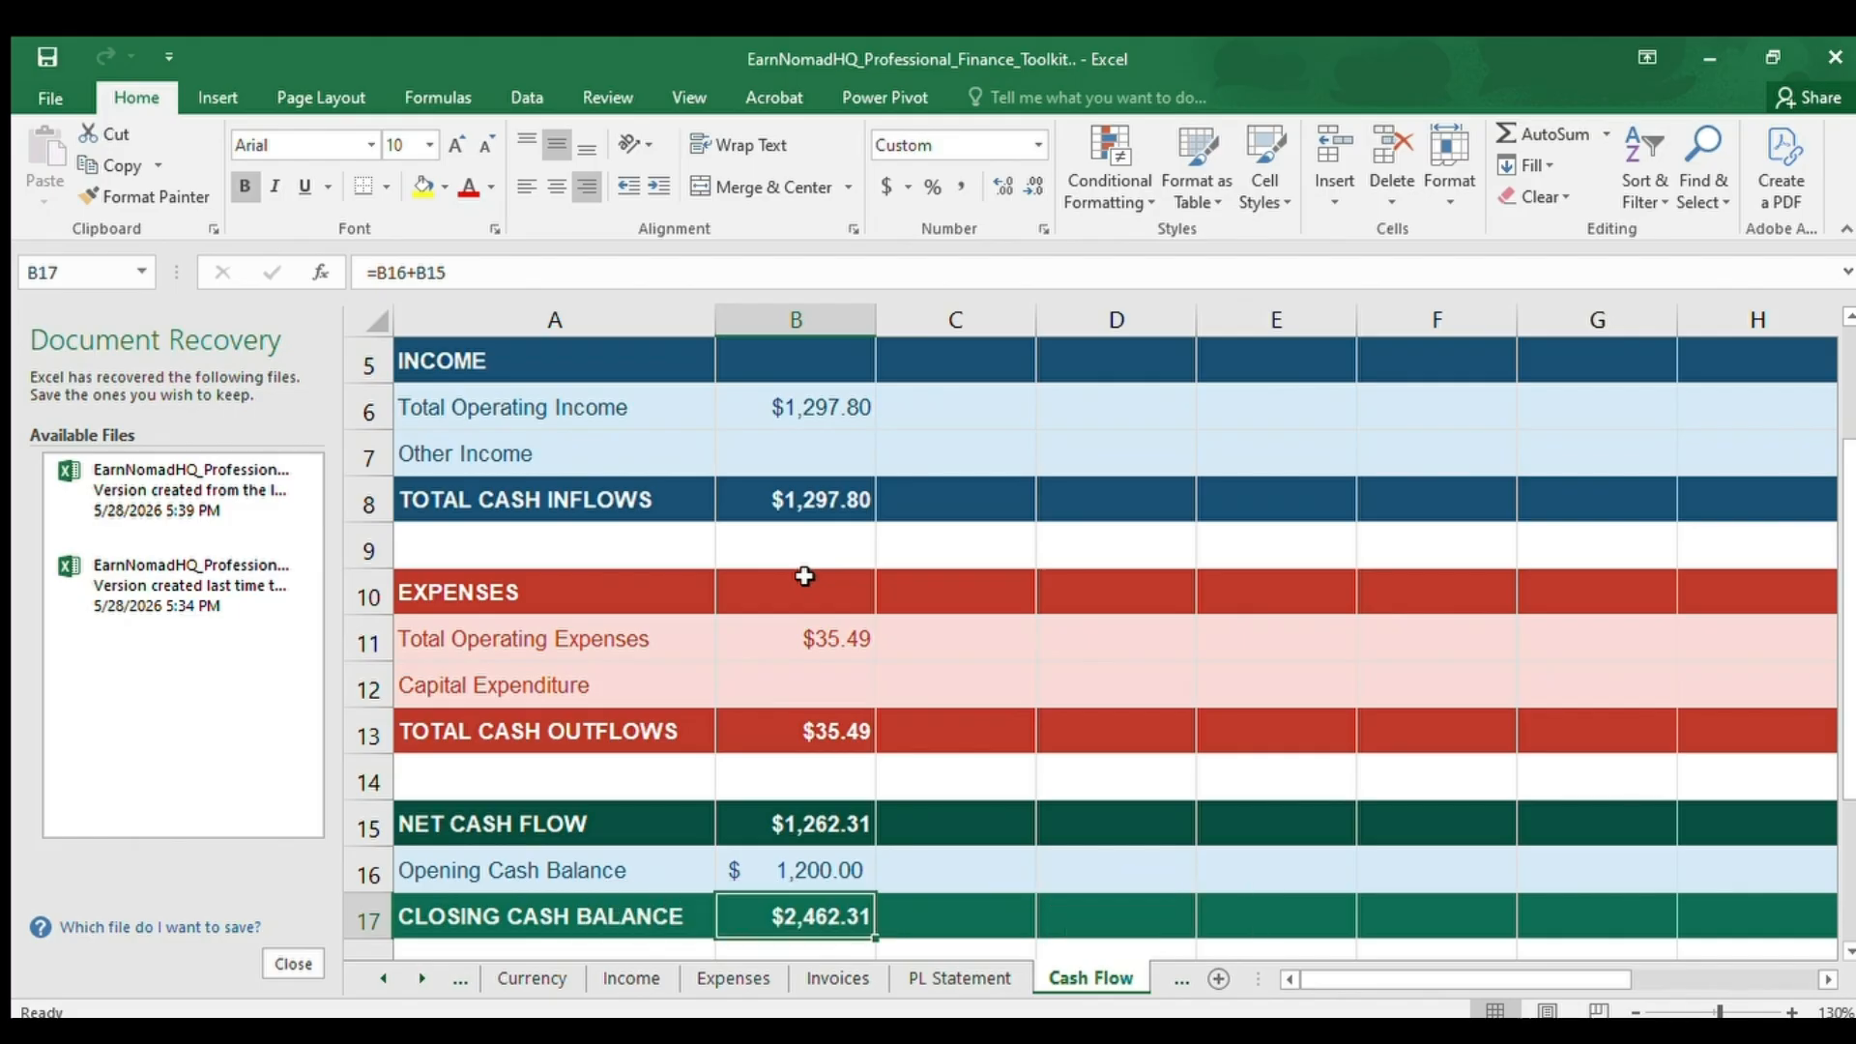
Compare the Opening Cash Balance in B16 with the Closing Cash Balance in B17, ending at the sheet heading in A1.
scroll(804, 576, "down", 1)
key("Up")
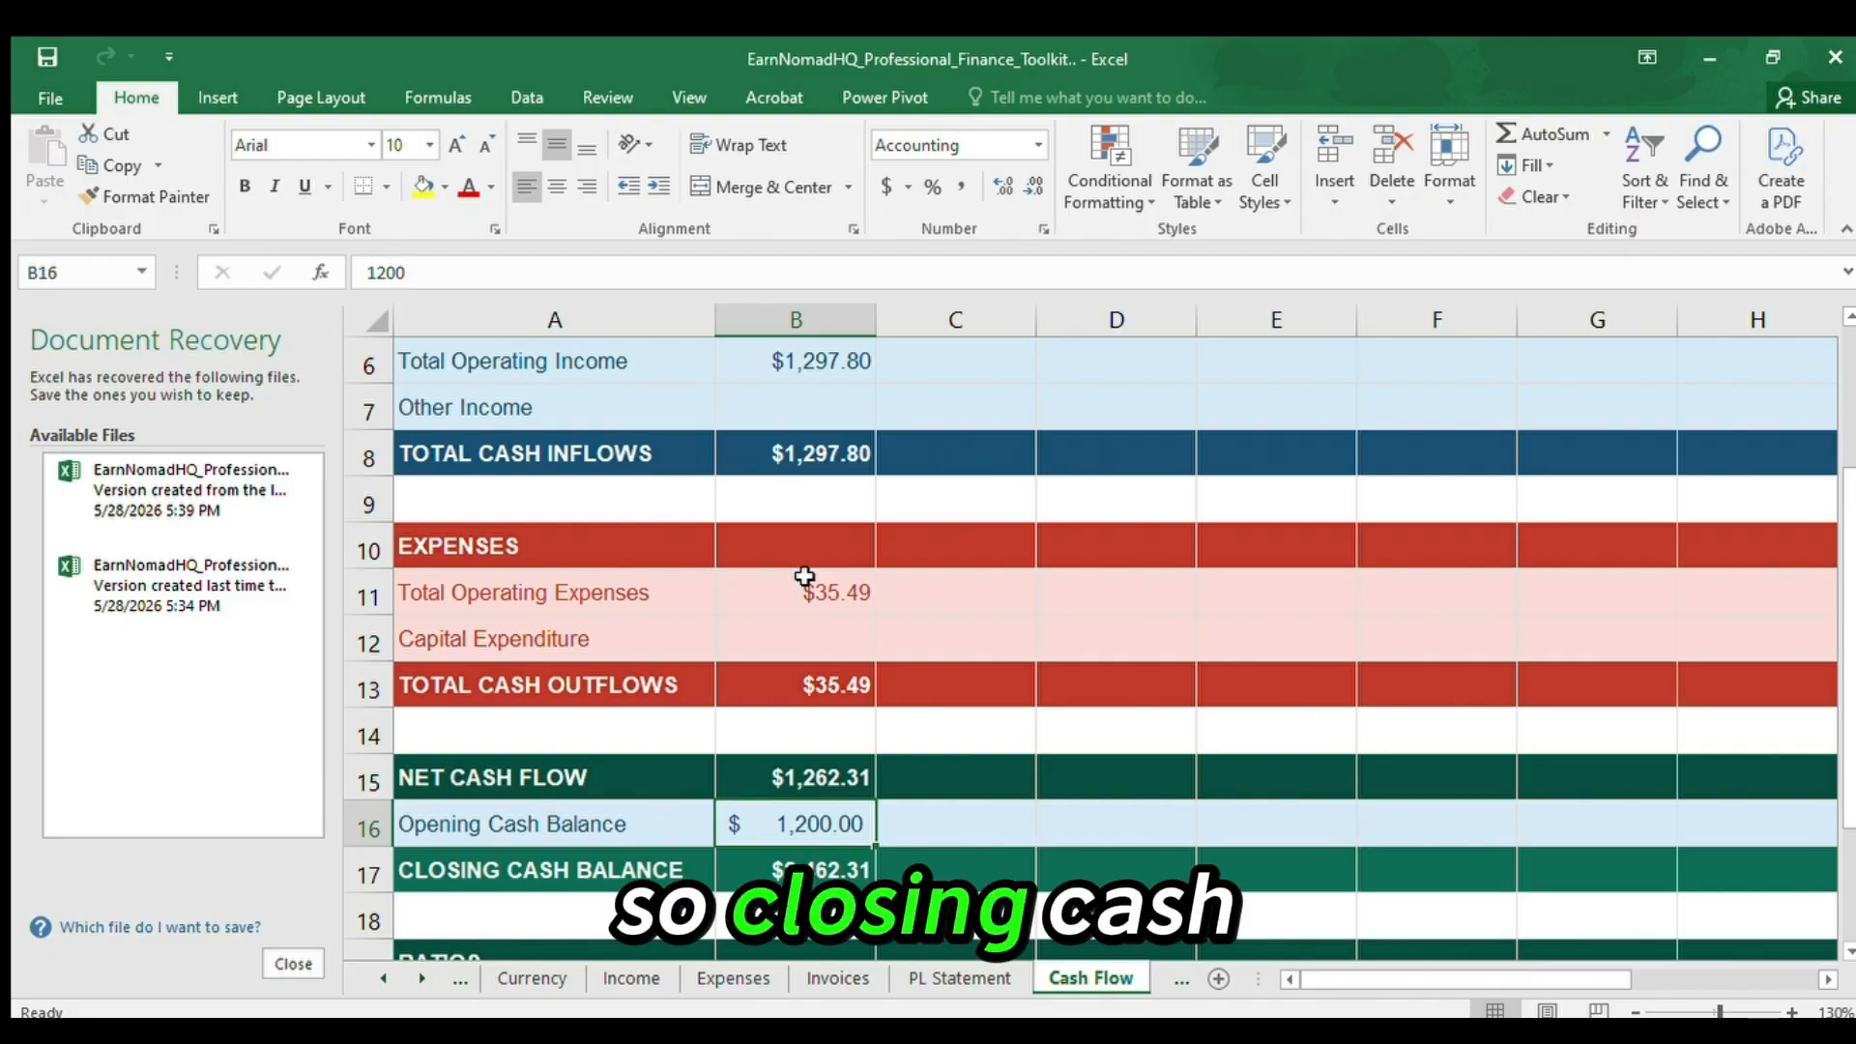
key("Down")
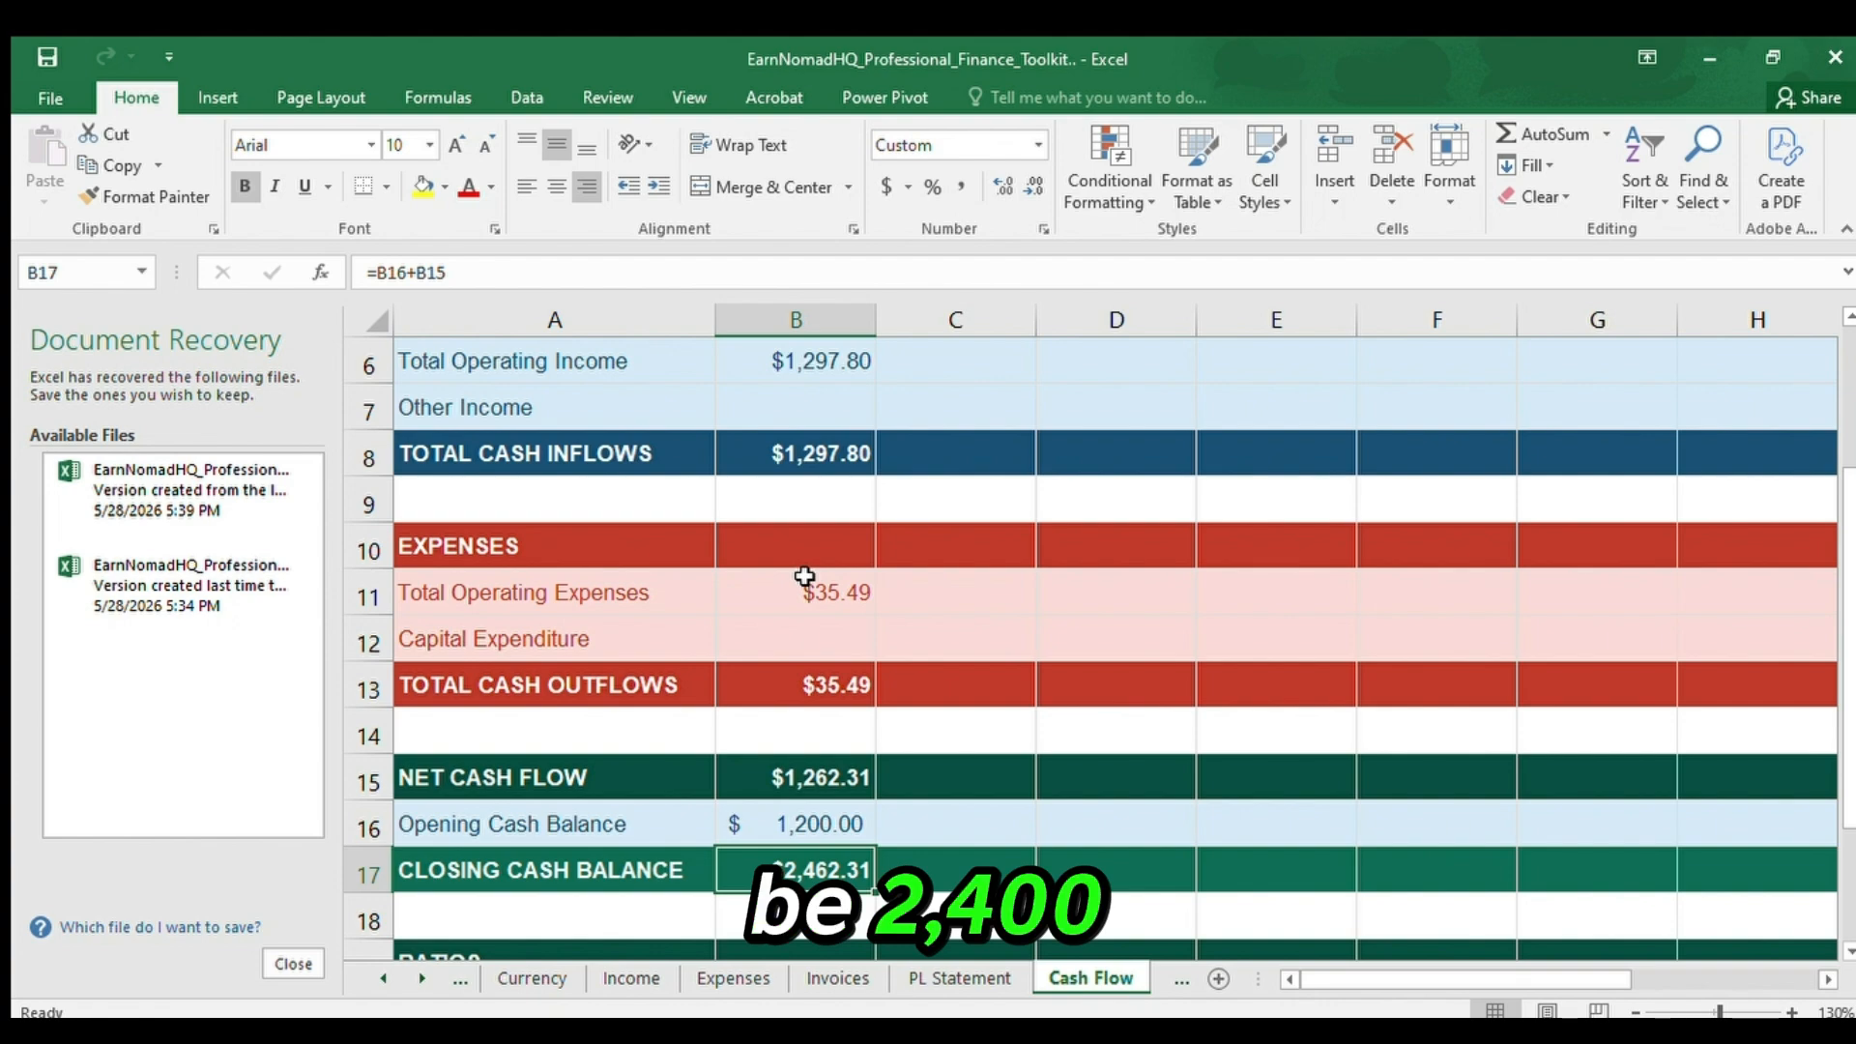
key("Up")
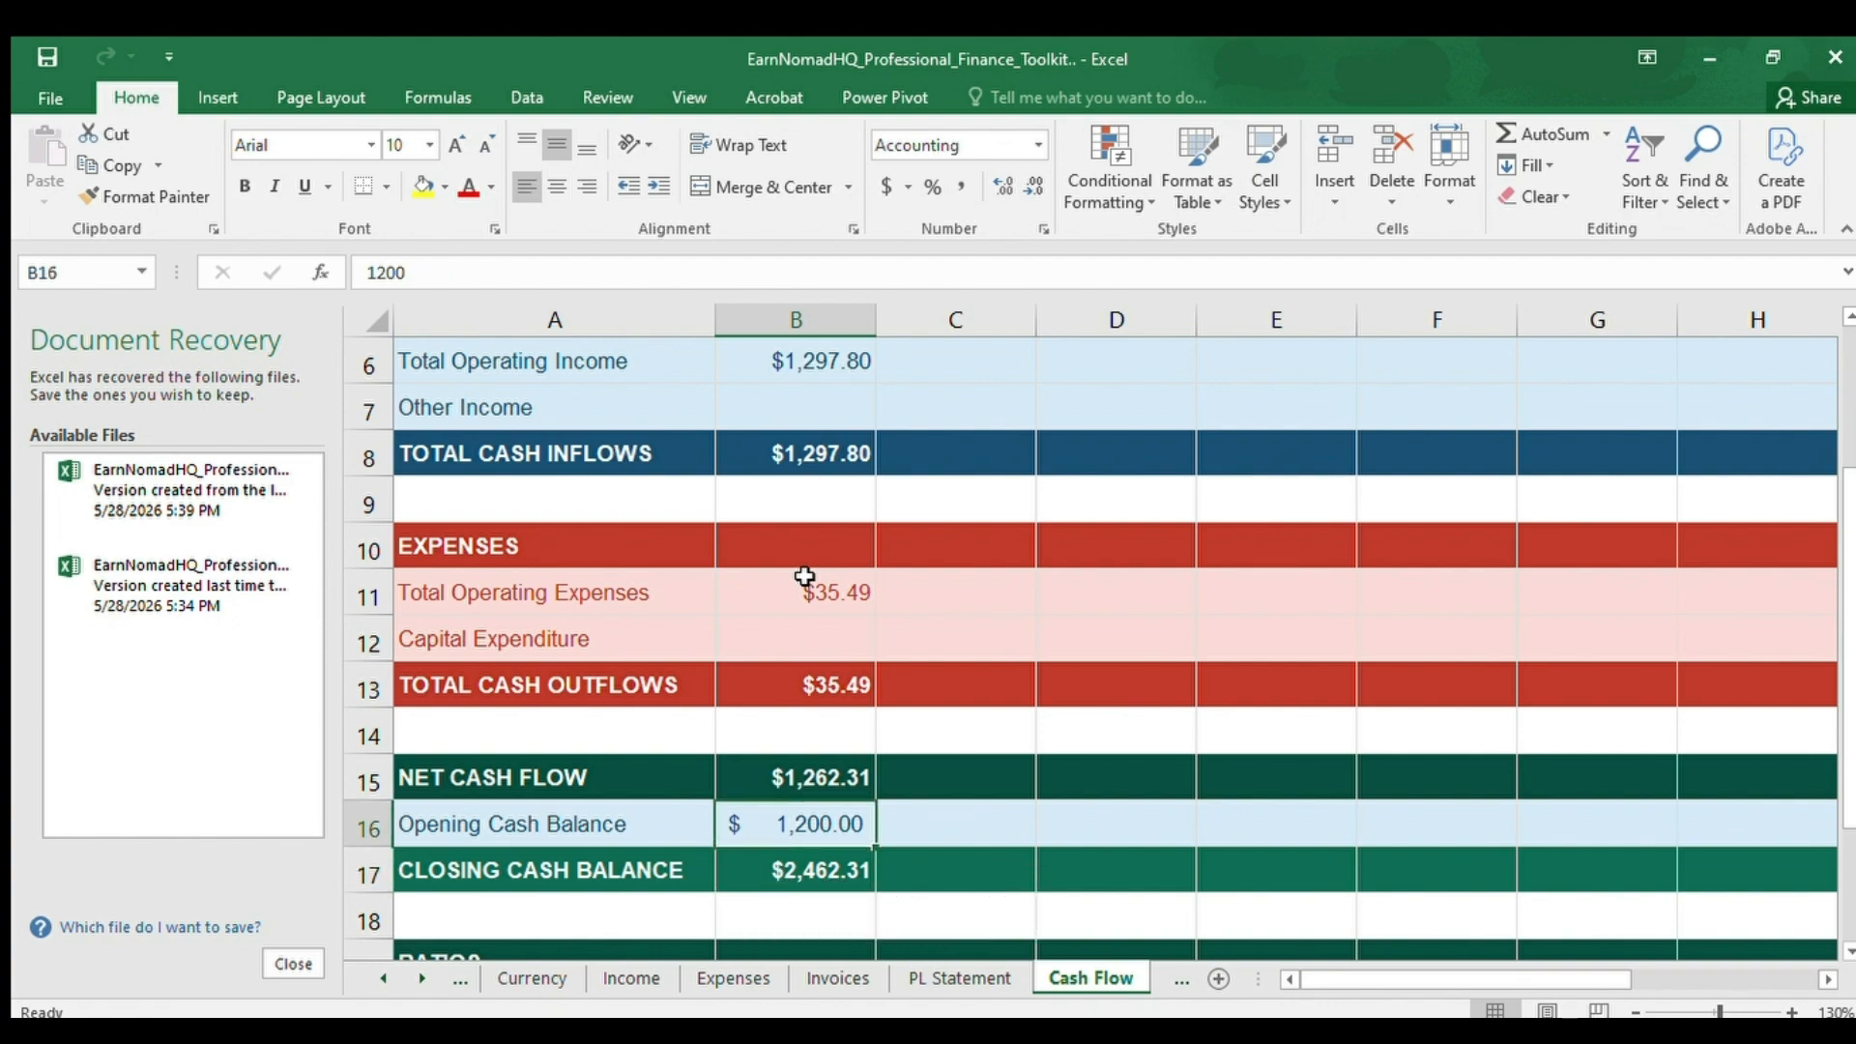
key("Down")
key("Up")
key("ctrl+Home")
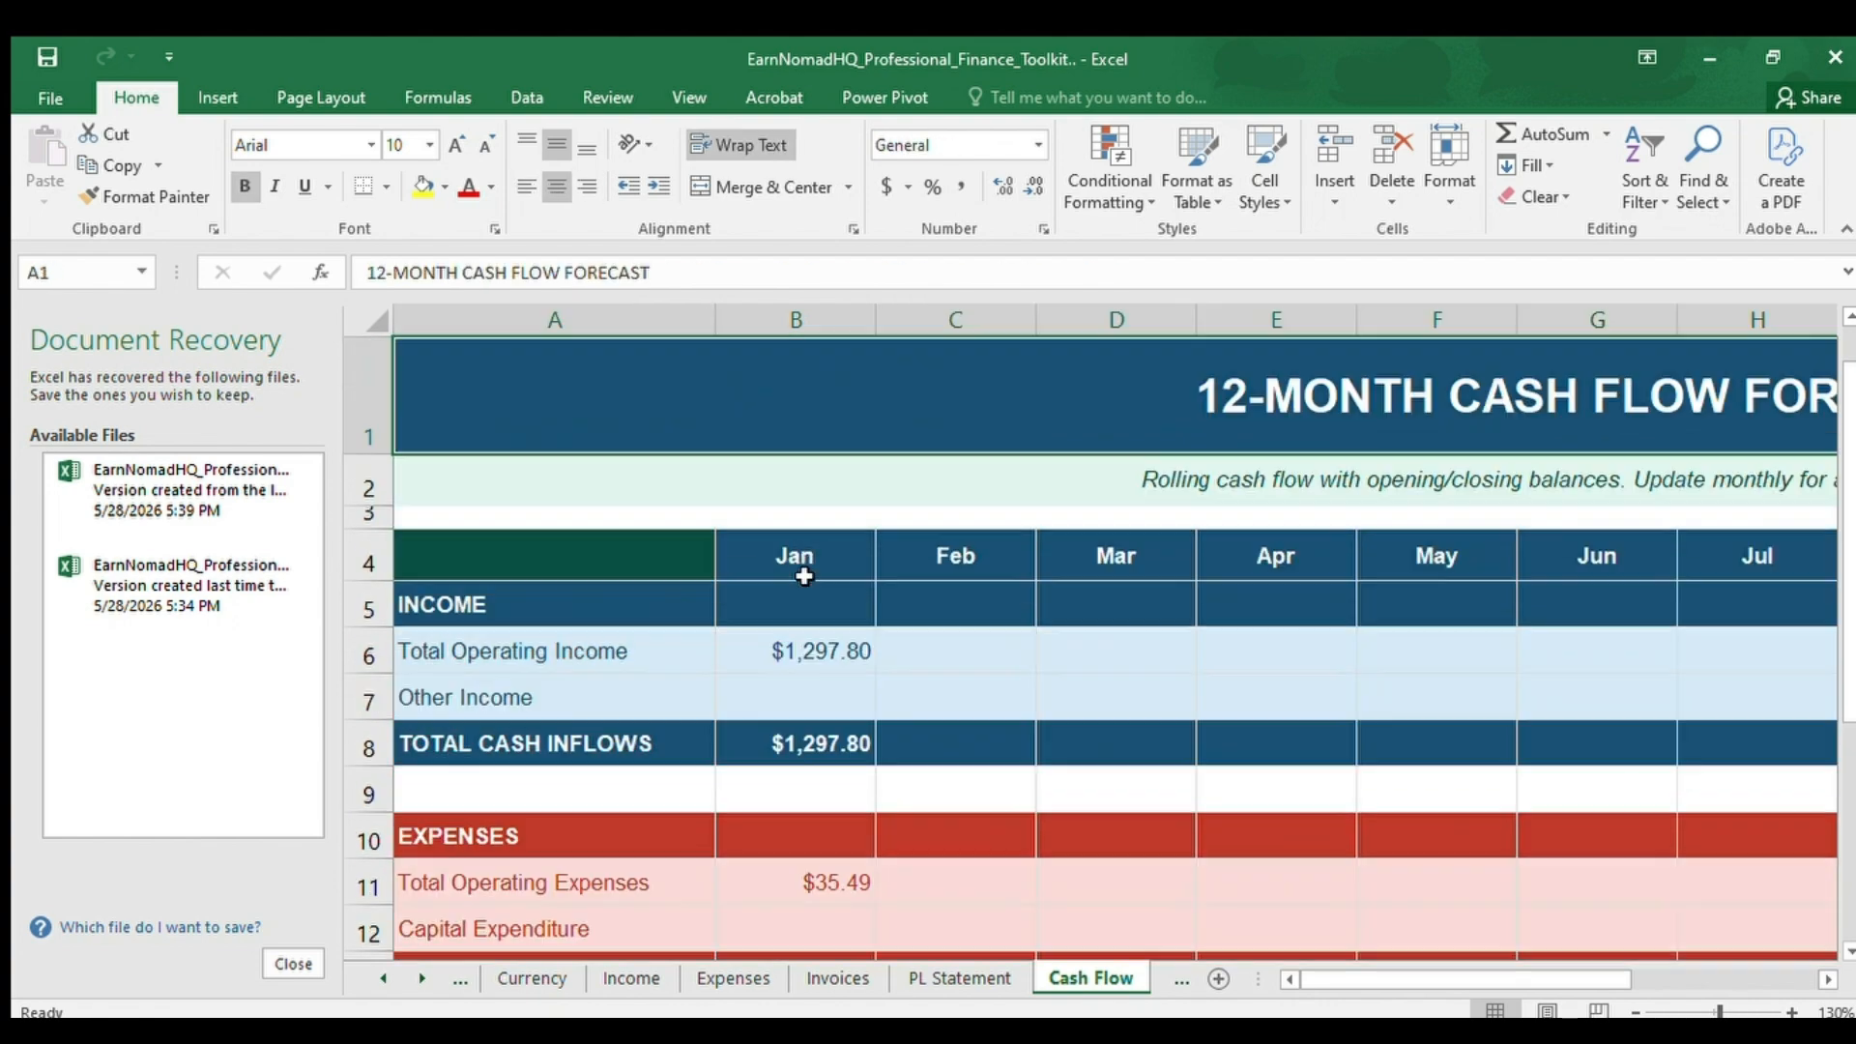
Review January's cash flow again from the heading through Total Cash Outflows in B13 to the Closing Cash Balance in B17.
key("Down")
key("Down")
key("Down")
key("Down")
key("Down")
key("Down")
key("Down")
key("Down")
key("Down")
key("Down")
key("Down")
key("Down")
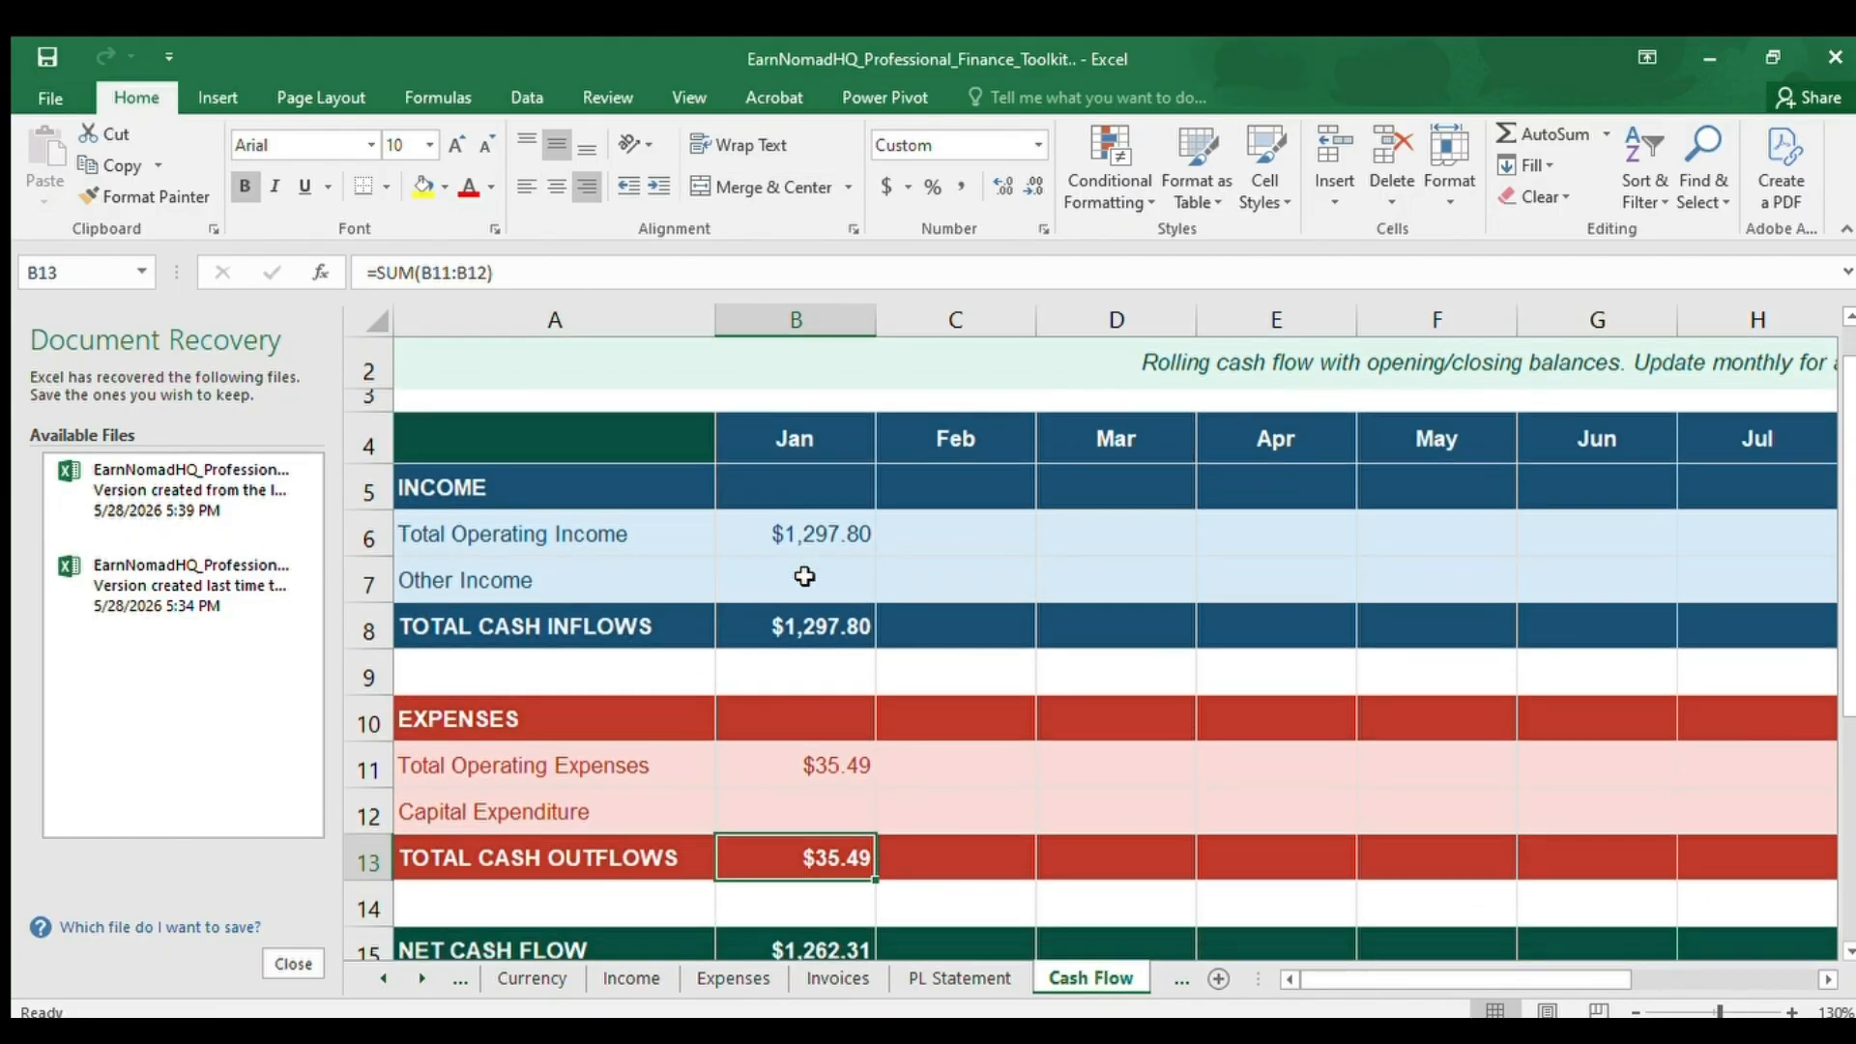
key("Down")
key("Down")
key("Down")
key("Down")
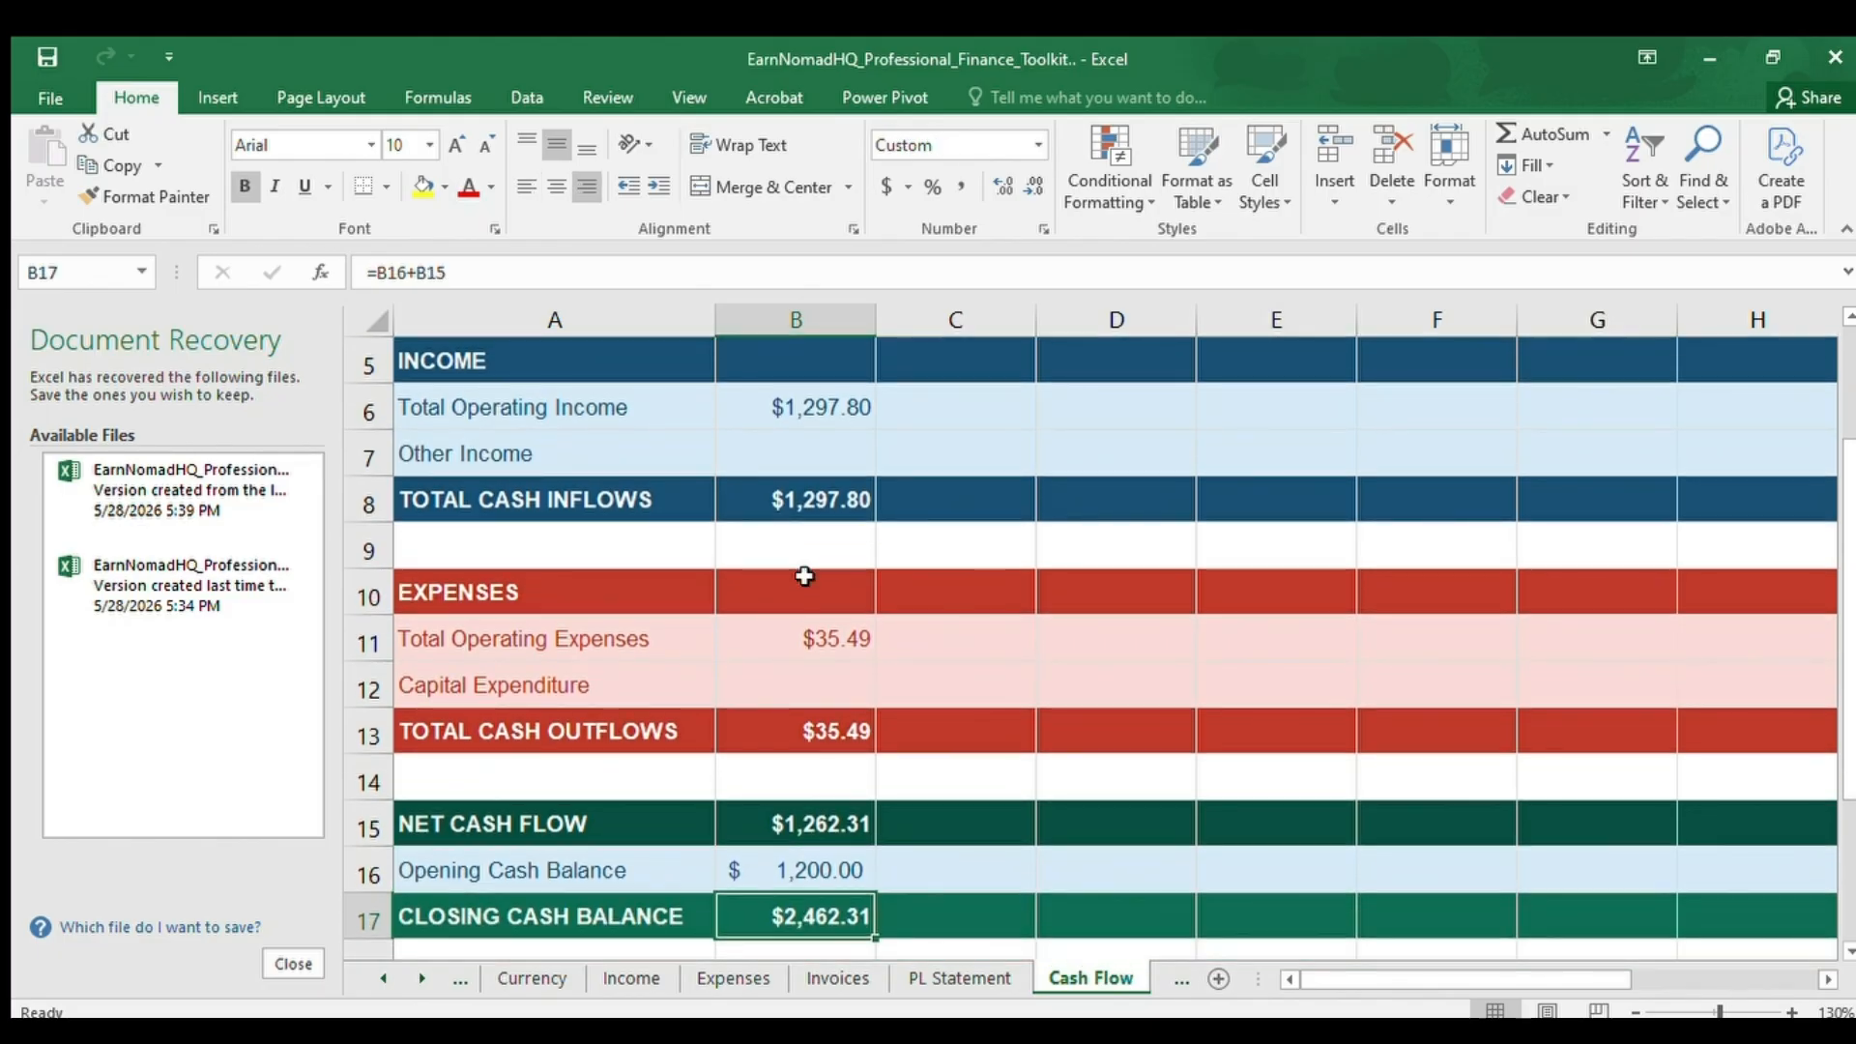
Review the Ratios section, inspecting the Cash Conversion Rate formula in B20 and the daily Burn Rate formula in B22.
key("Down")
key("Down")
key("Down")
key("Down")
key("Down")
key("Down")
key("Down")
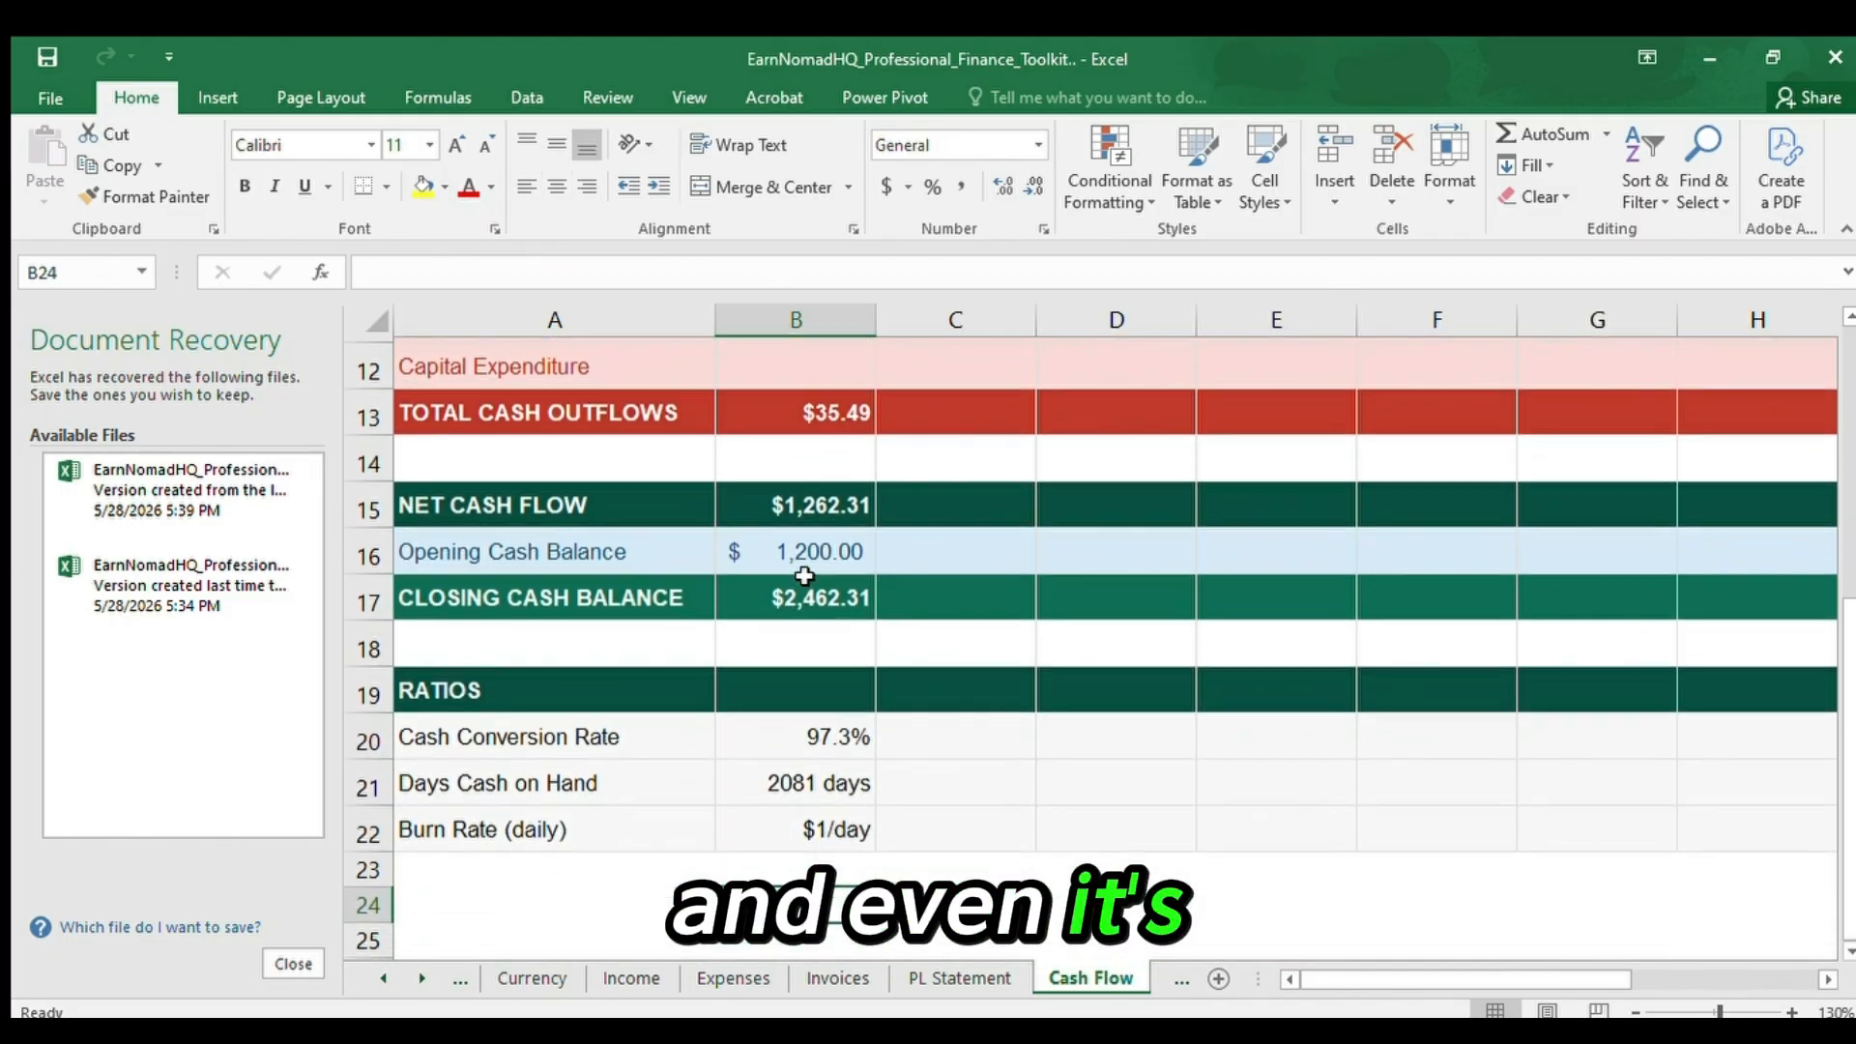
key("Up")
key("Up")
key("Up")
key("Up")
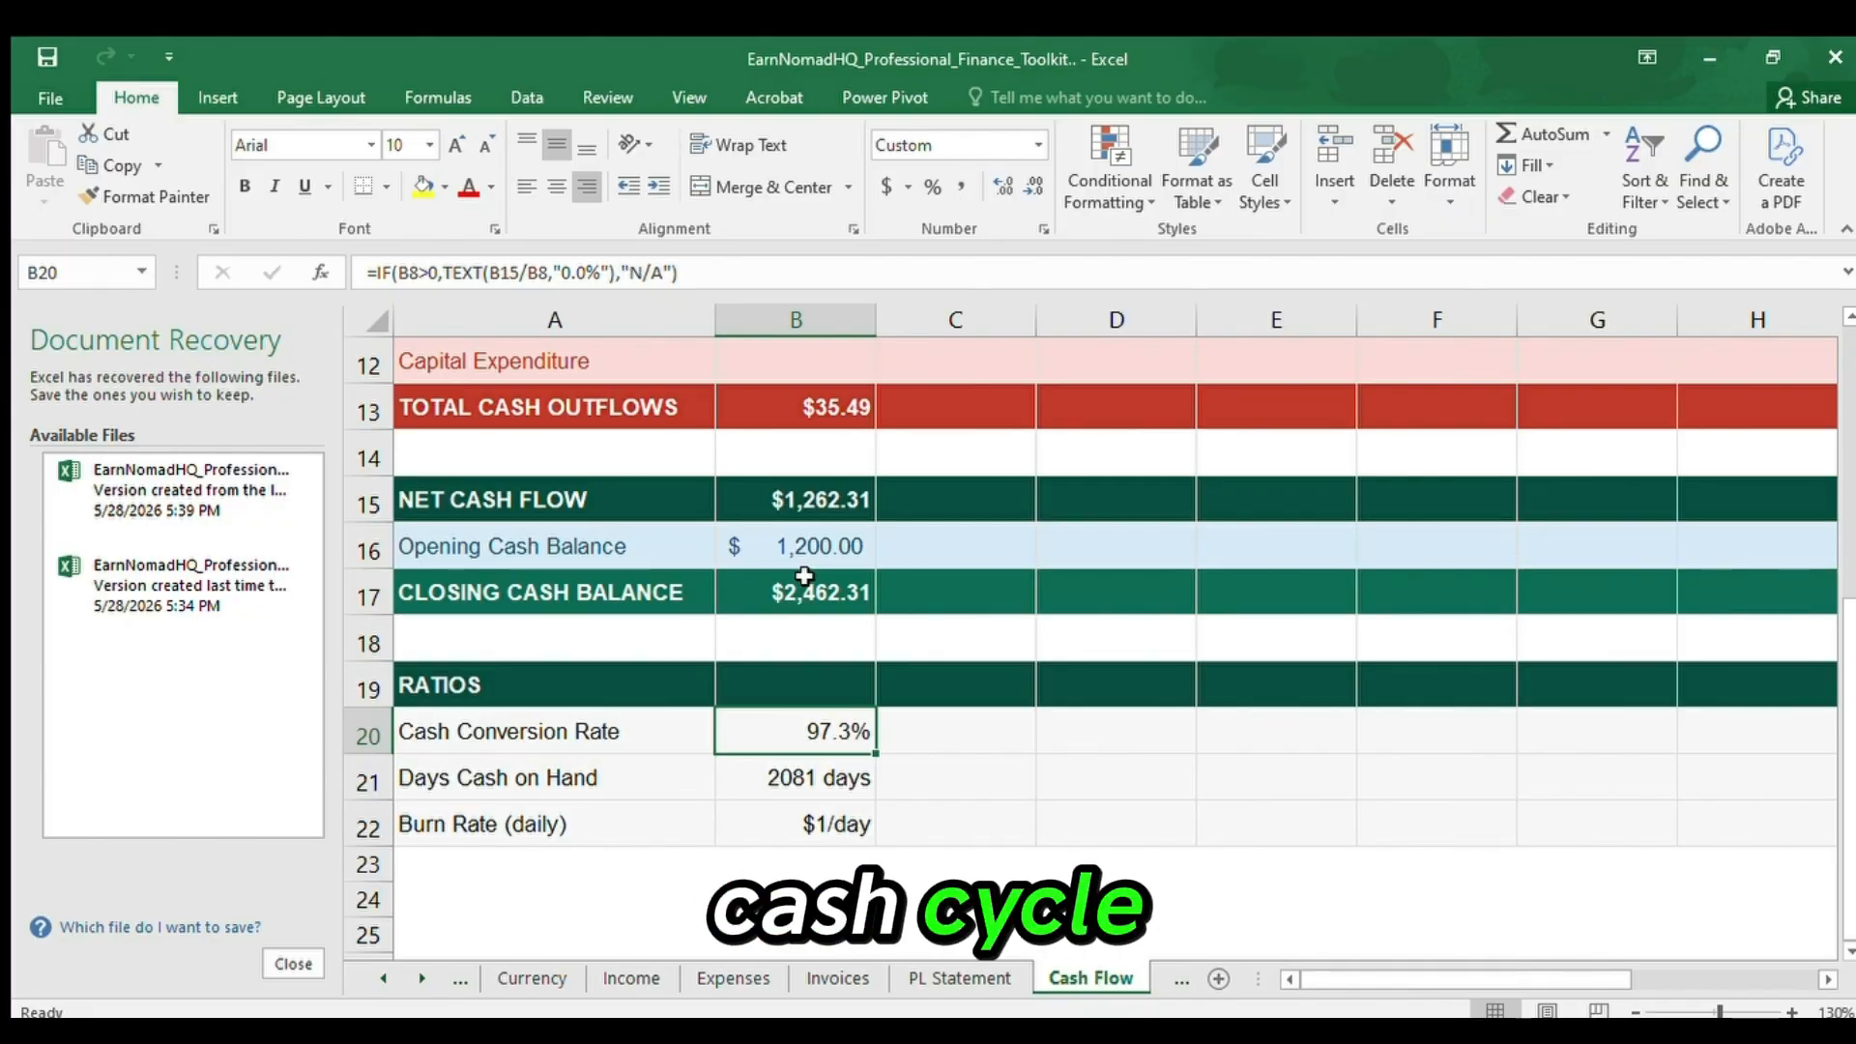
left_click(768, 822)
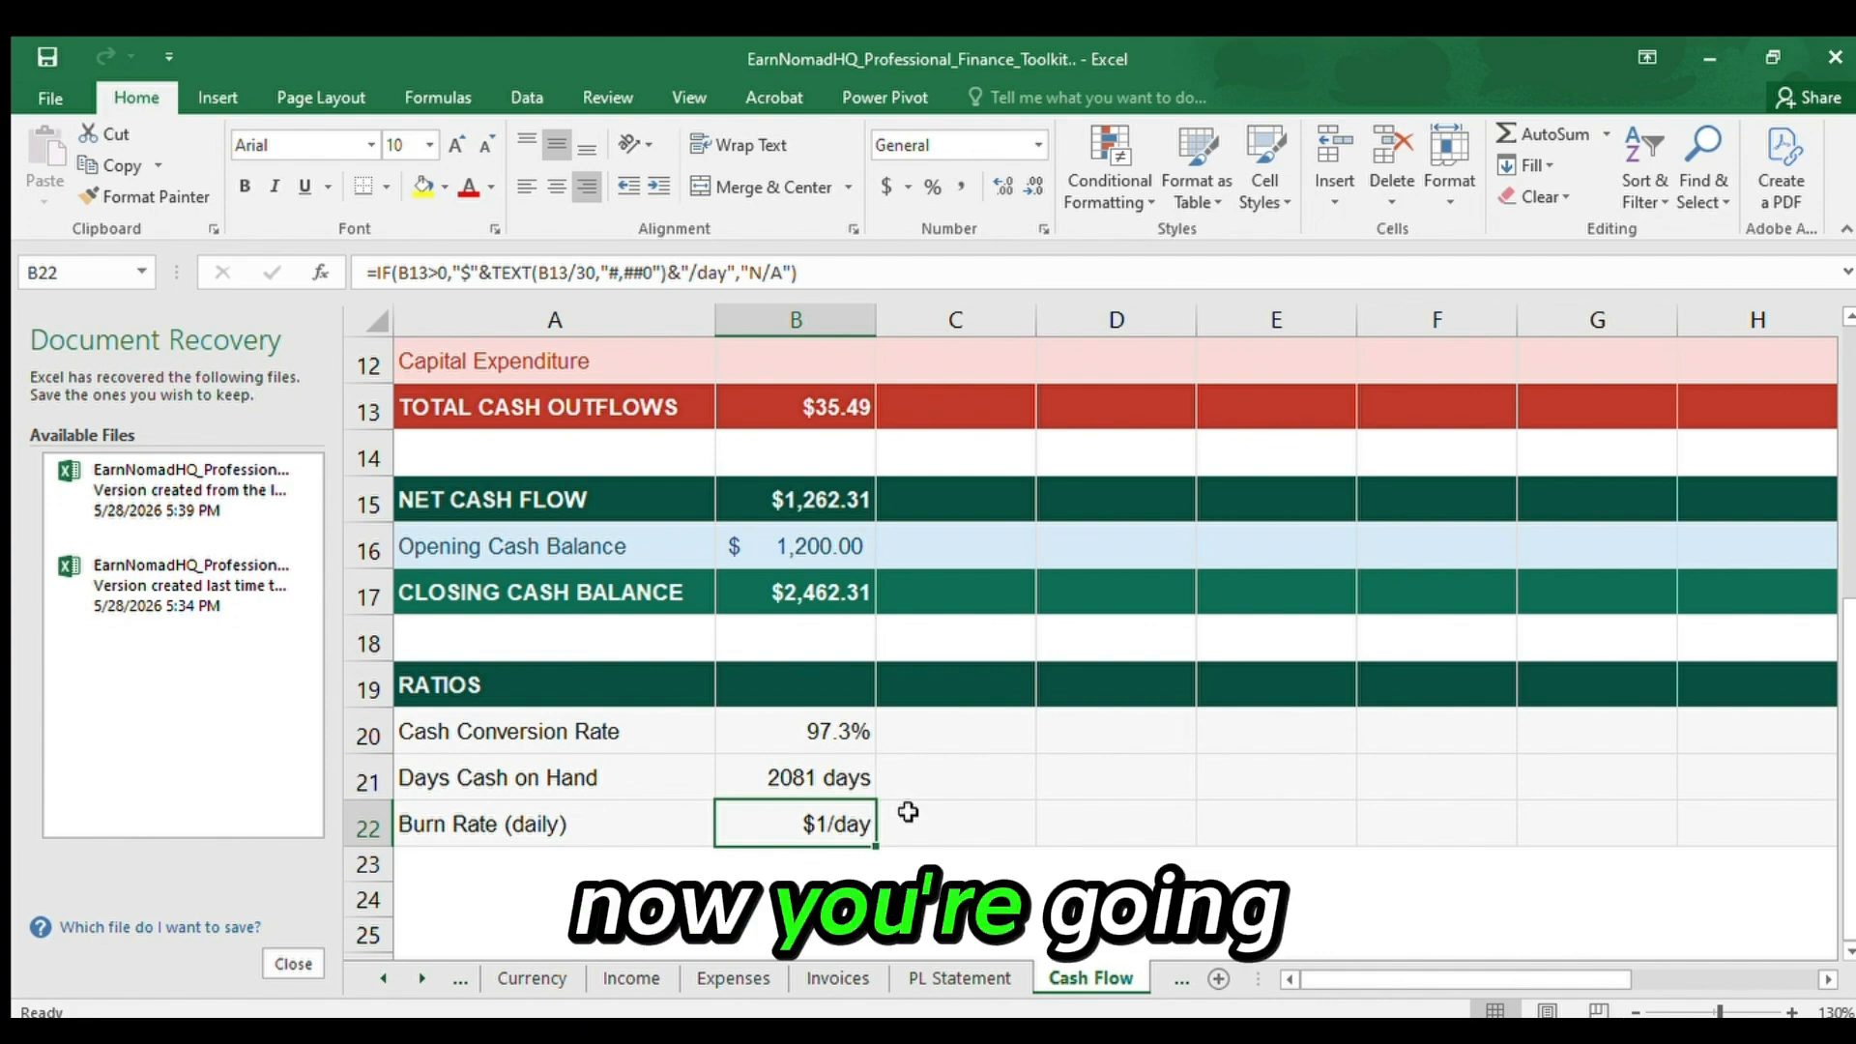
Open the Goals sheet and inspect the monthly targets from the Net Profit Target in B7 up to the column heading in B4.
left_click(1180, 981)
left_click(902, 717)
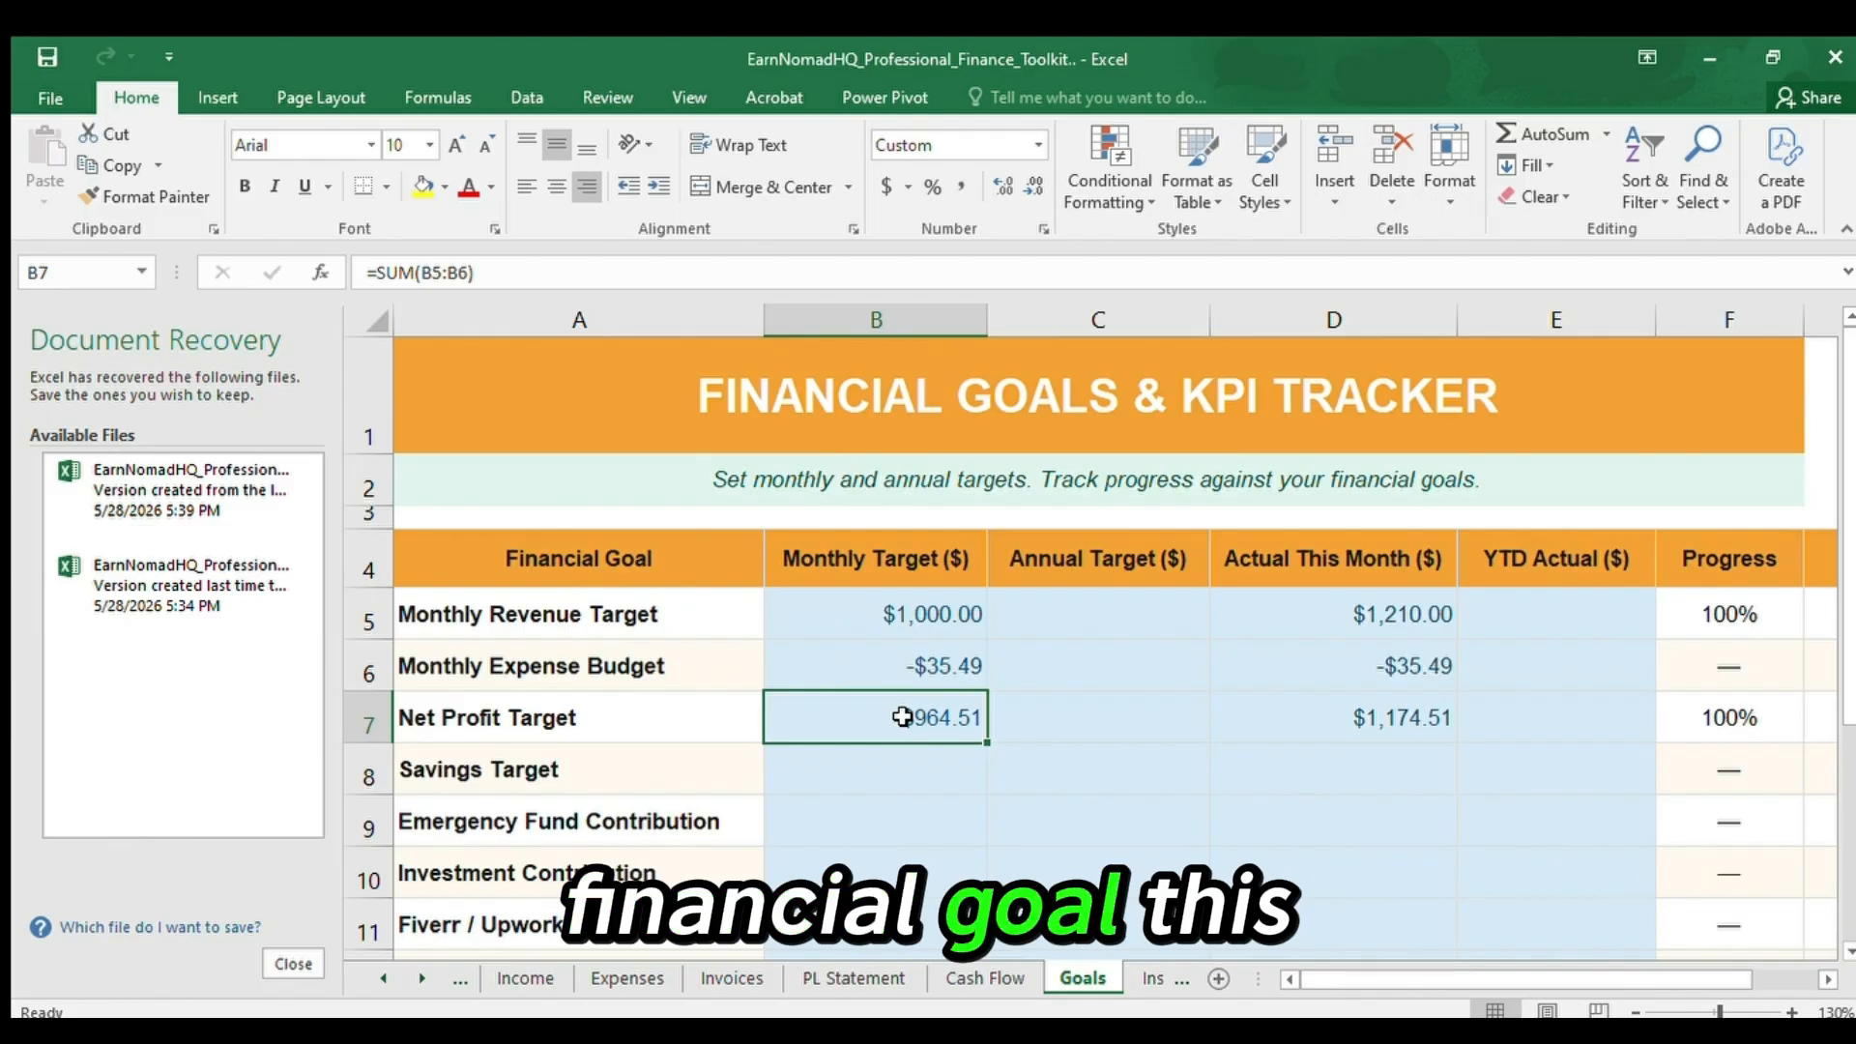
key("Up")
key("Up")
key("Up")
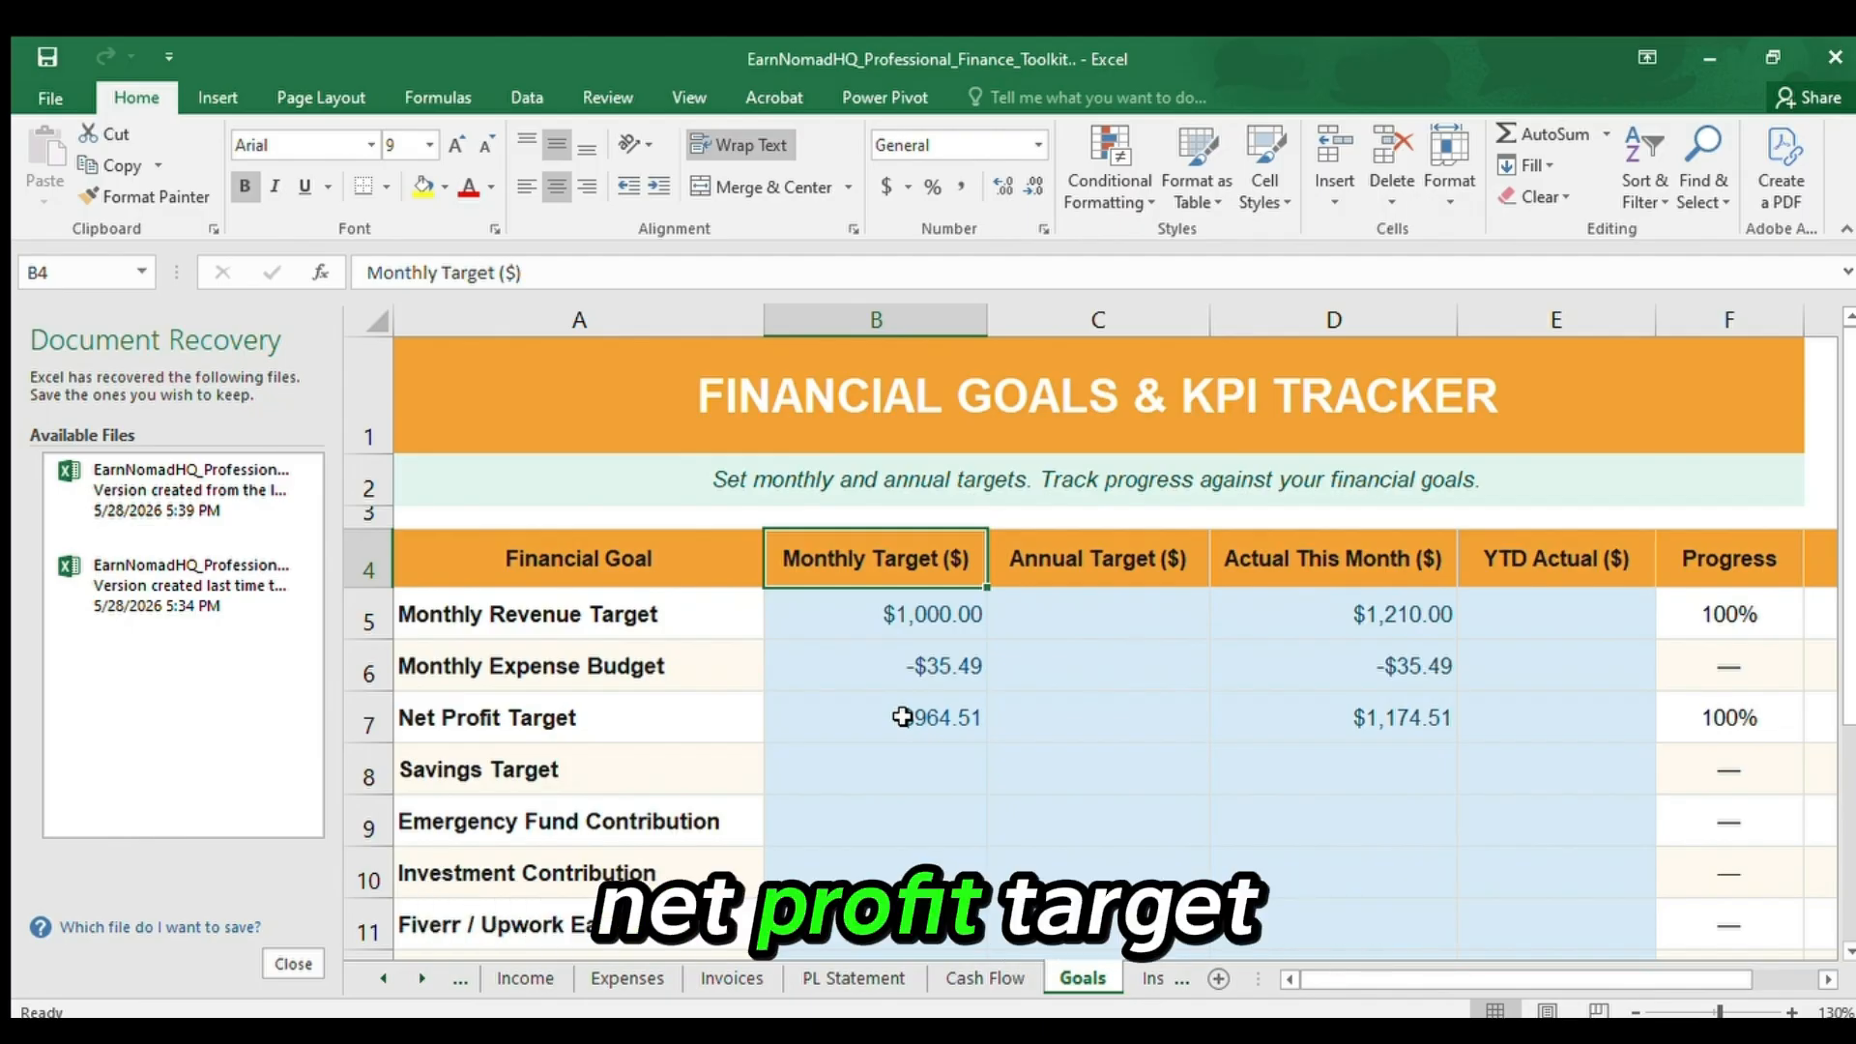
Go through the financial goals in column A from Monthly Expense Budget past the Custom Goal row to A17.
left_click(649, 674)
left_click(590, 725)
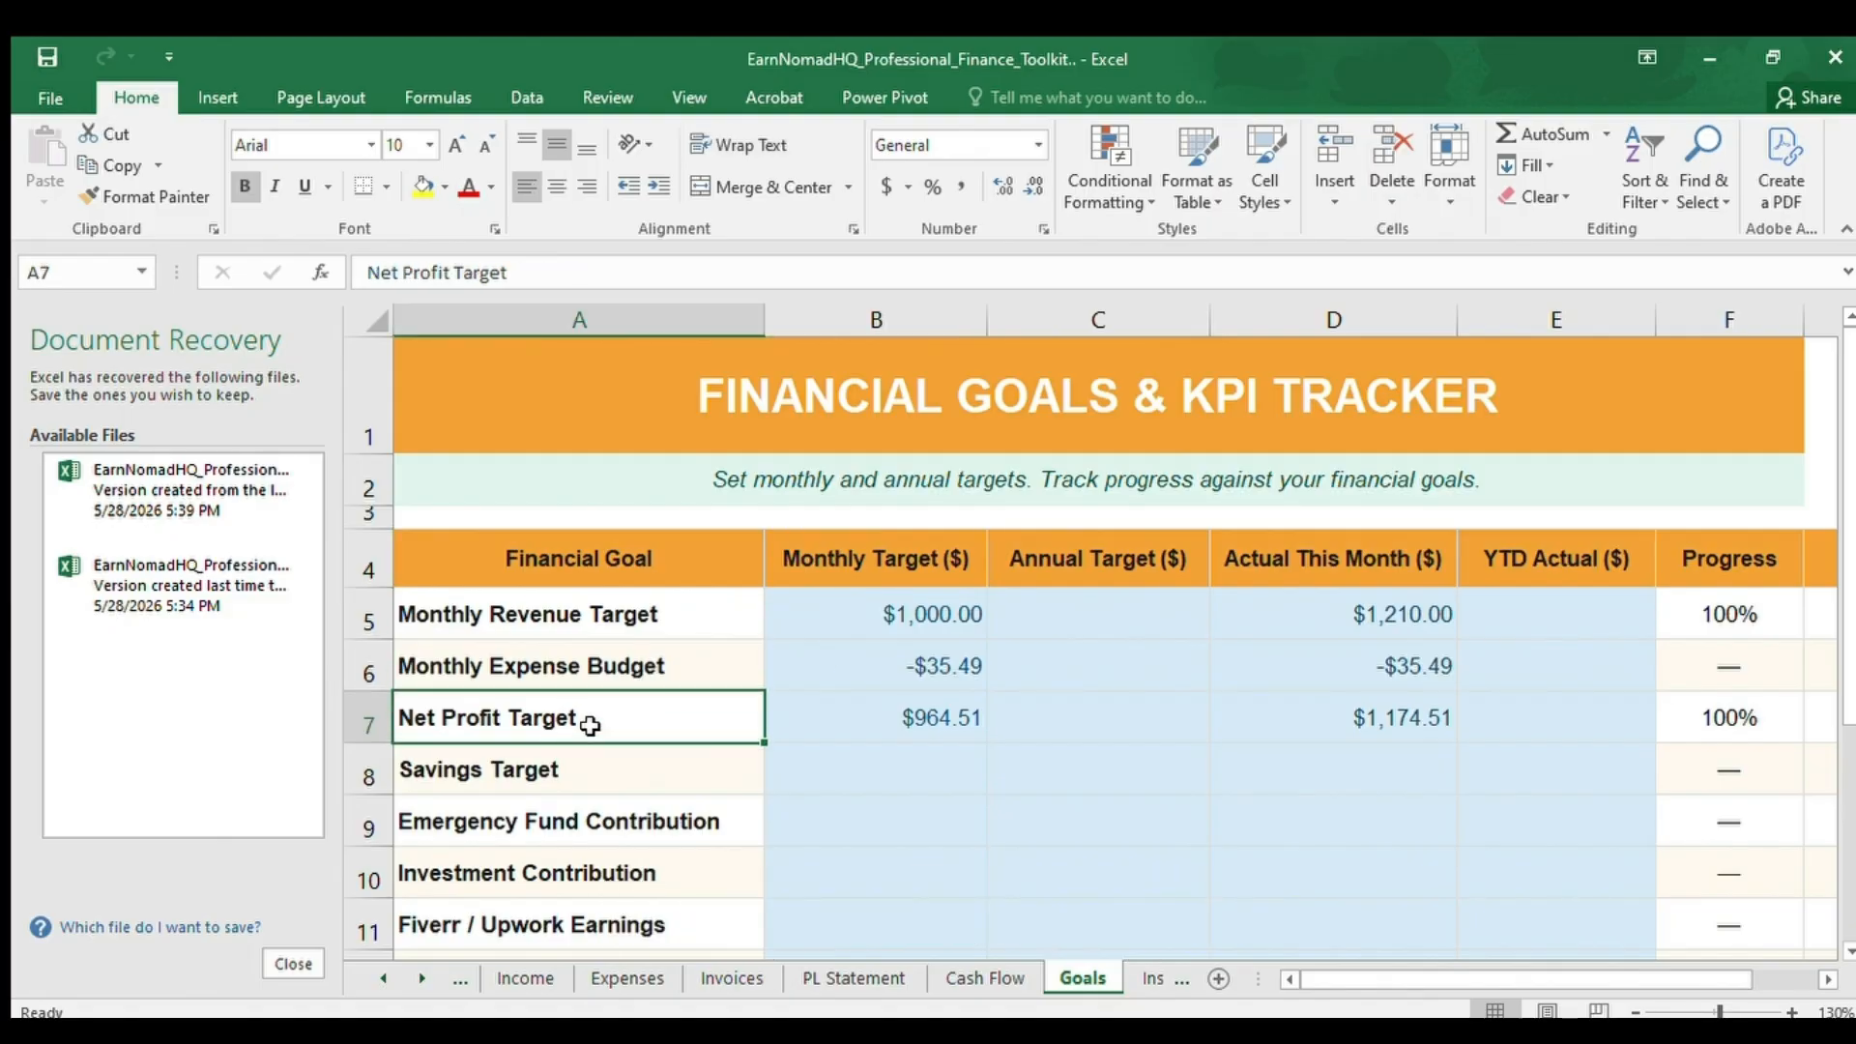
left_click(580, 758)
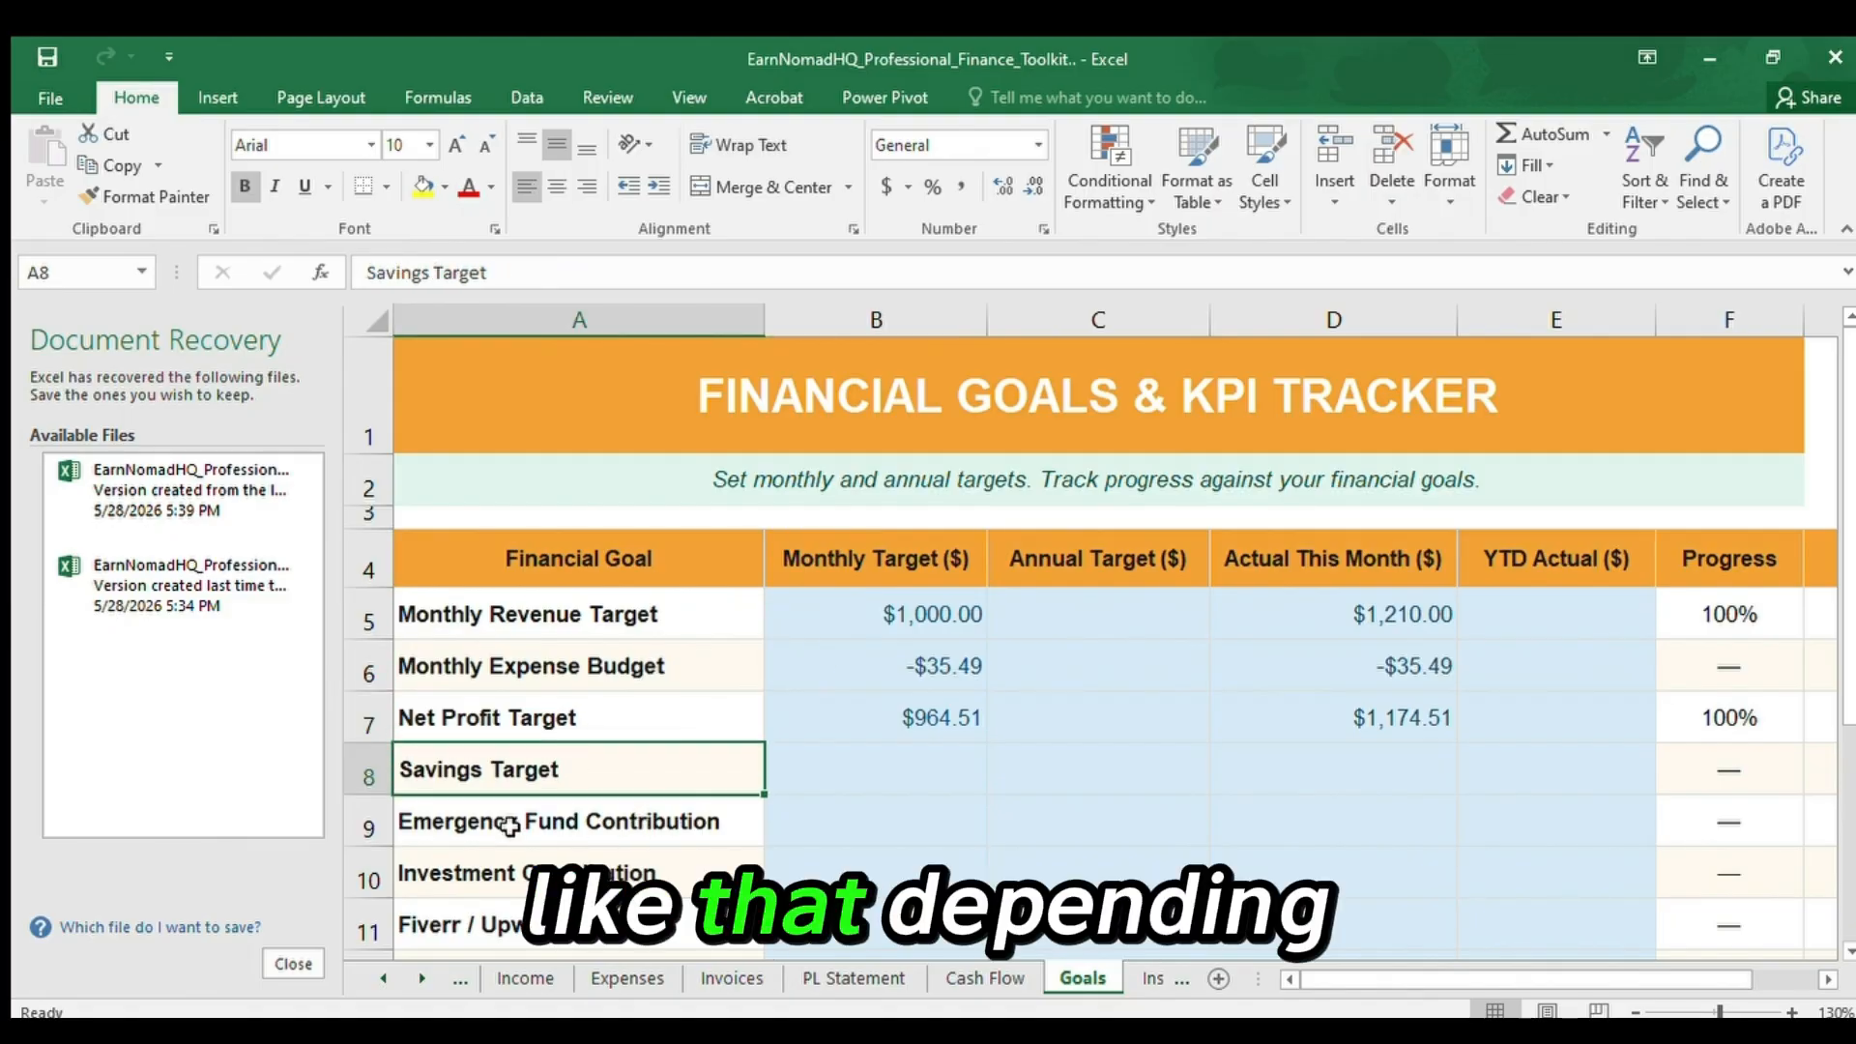
key("Down")
key("Down")
key("Down")
key("Down")
key("Down")
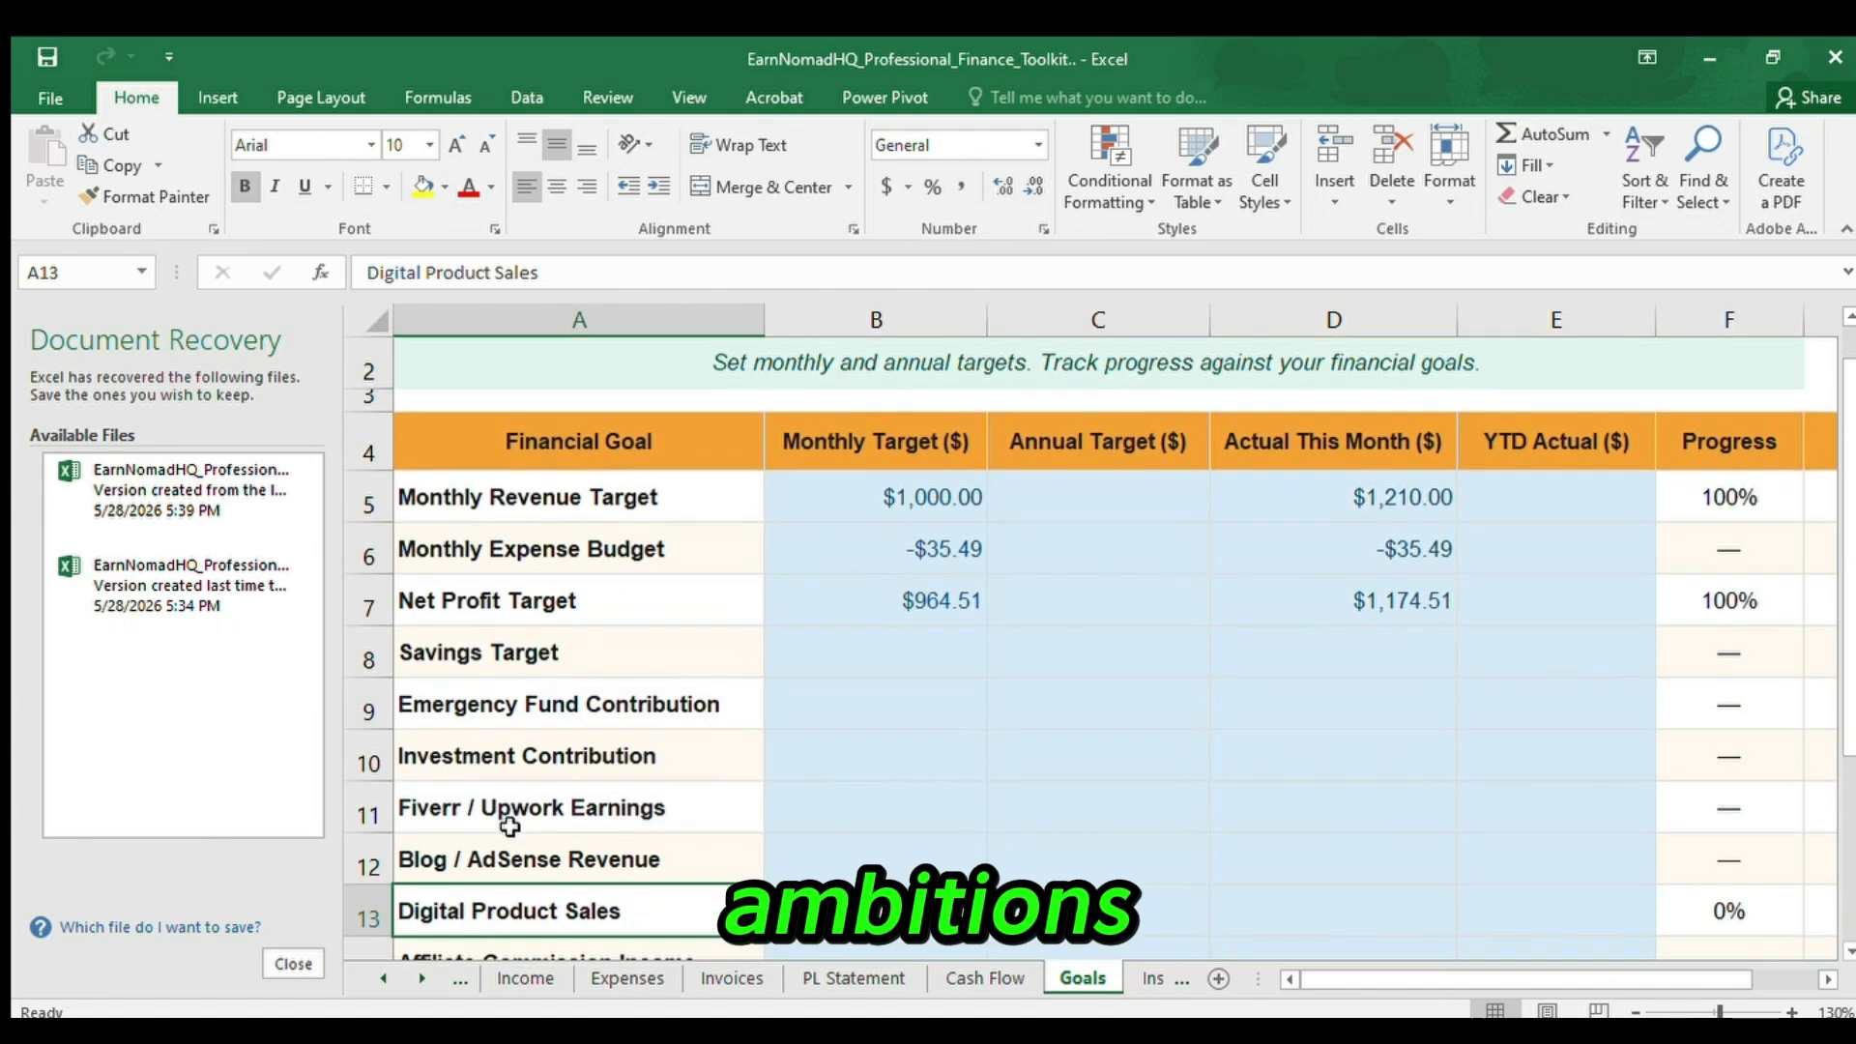
key("Down")
key("Down")
key("Down")
key("Down")
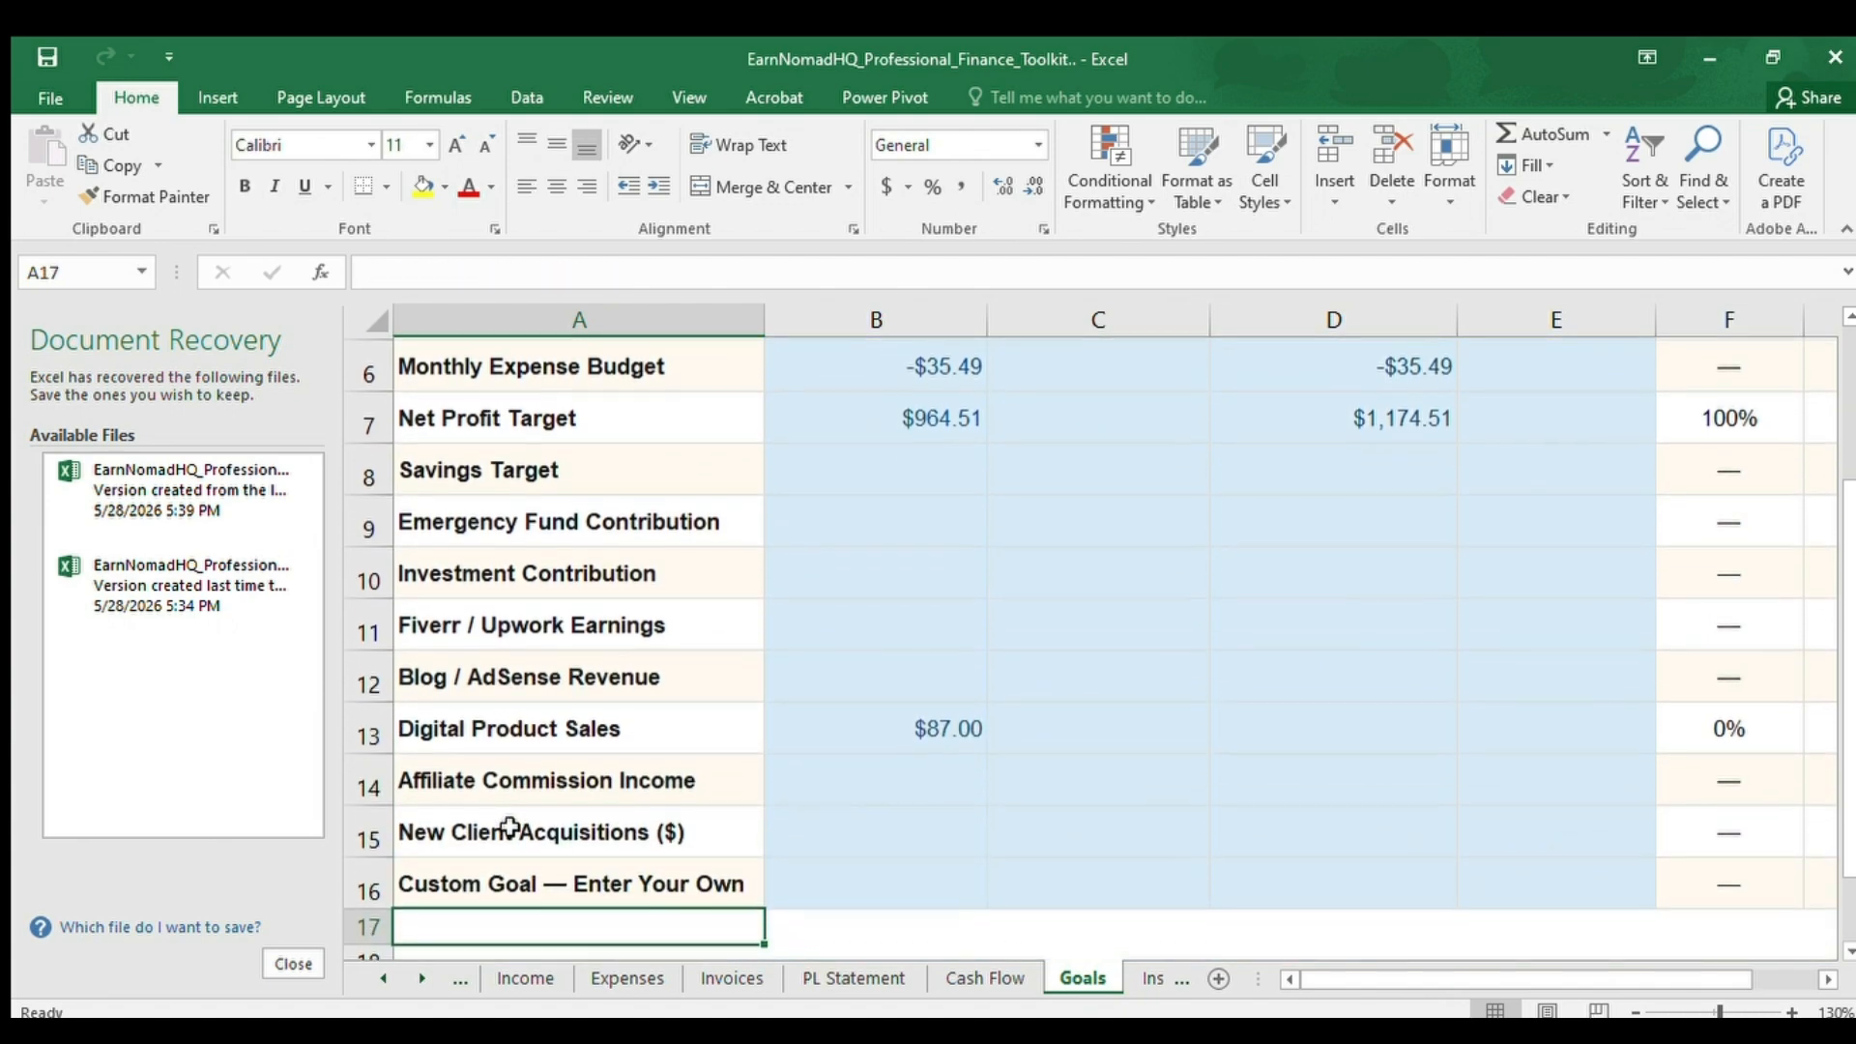
Revisit the last goals around New Client Acquisitions in A15 and return to the Financial Goals & KPI Tracker heading in A1.
key("Up")
key("Up")
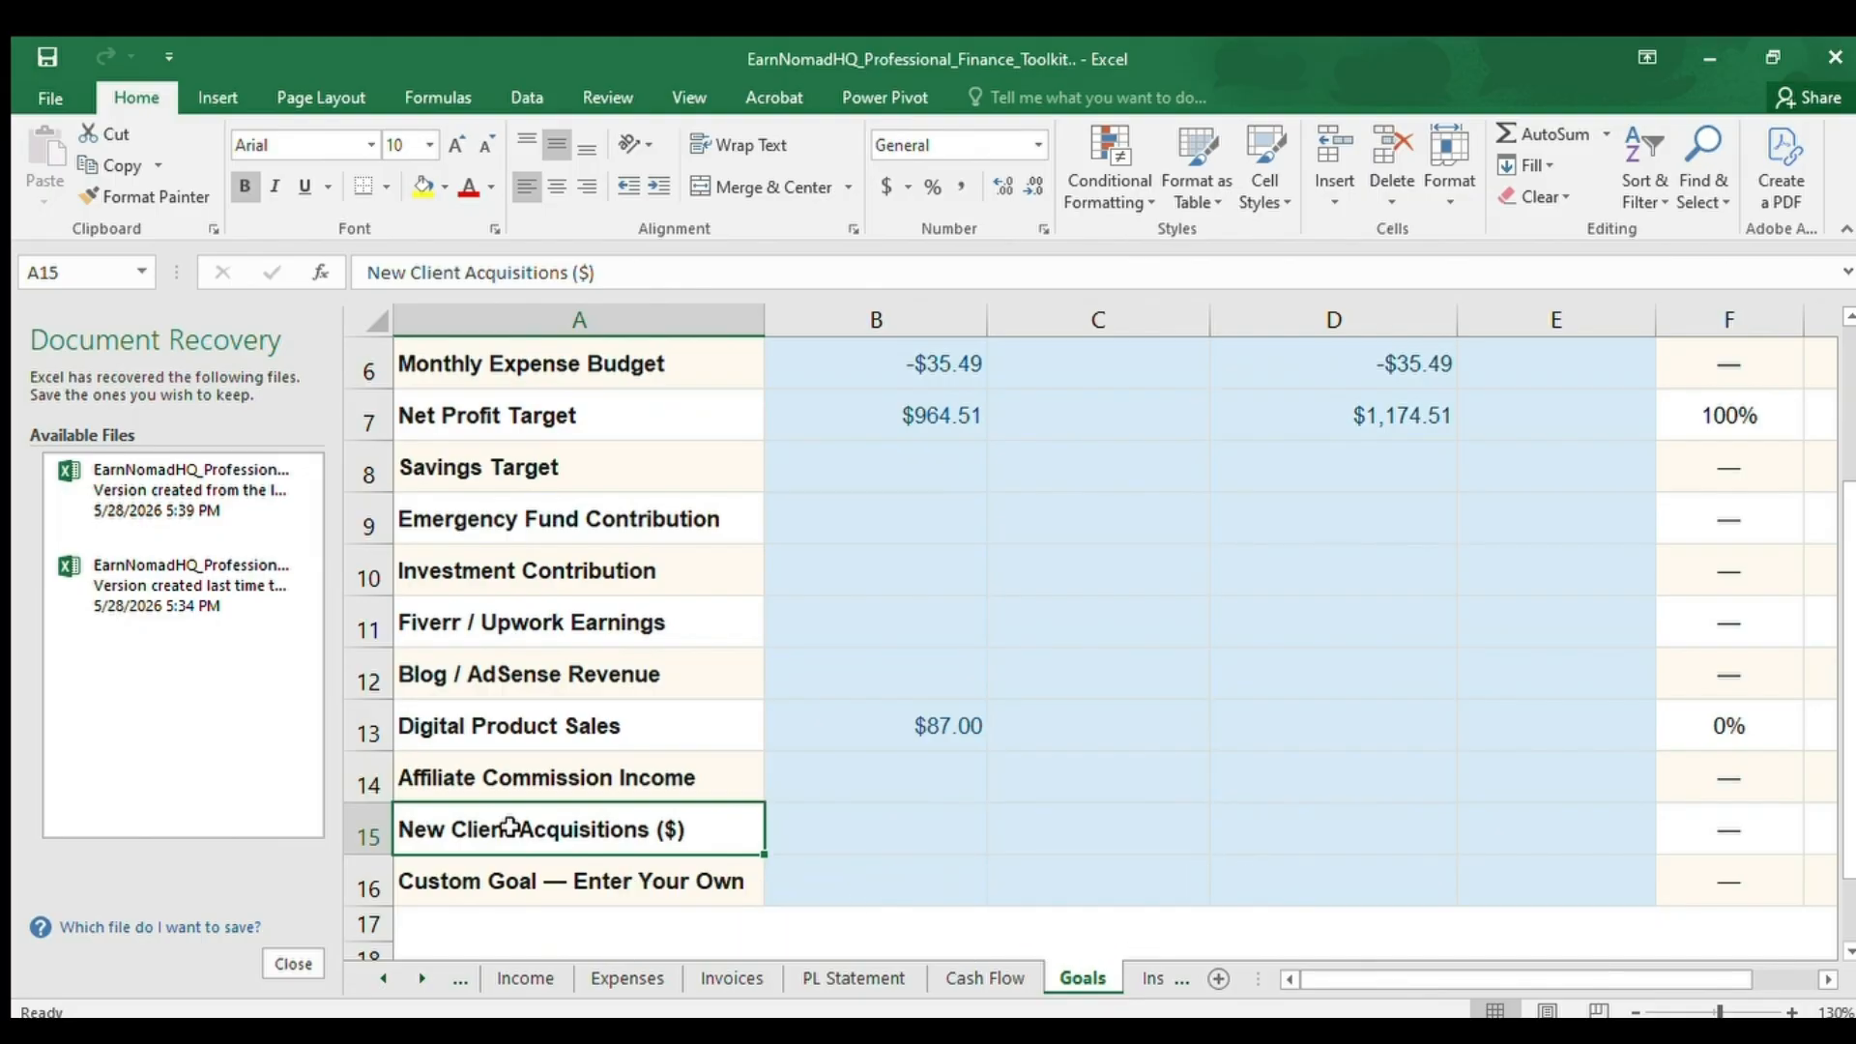
key("Up")
key("ctrl+Home")
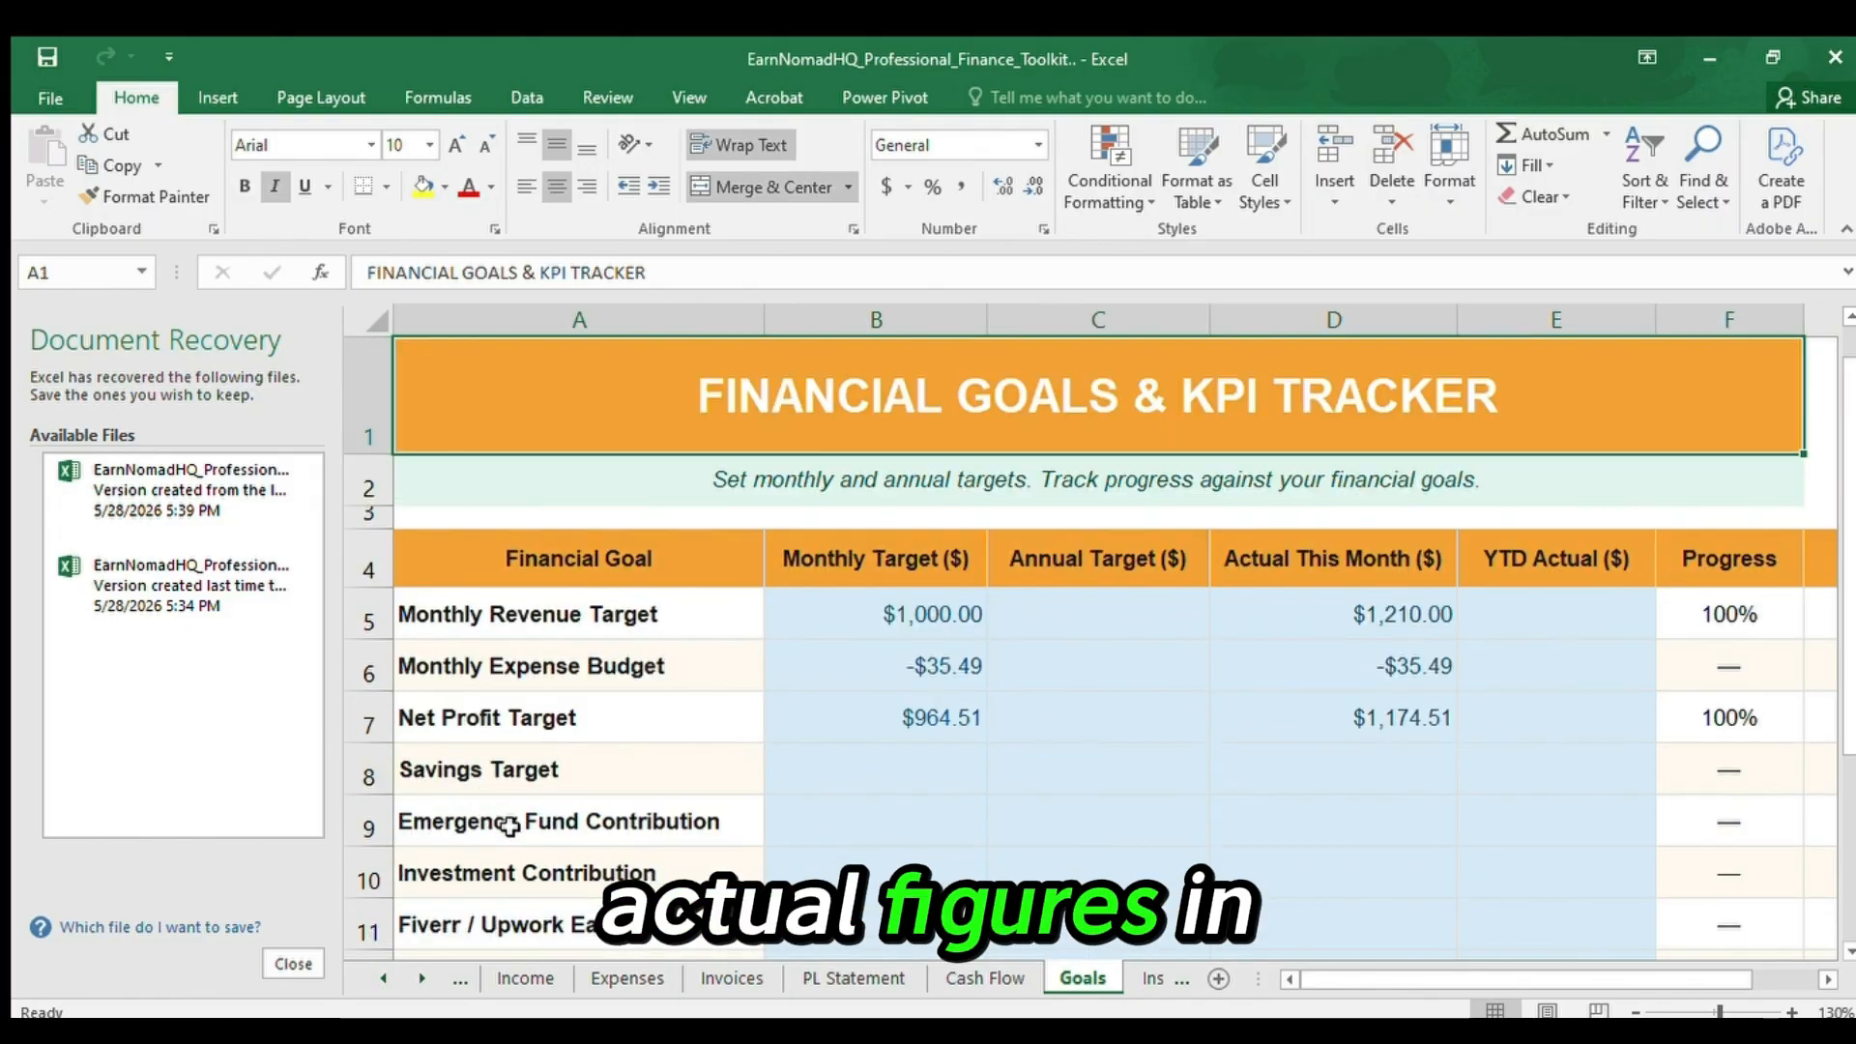
Compare the Monthly Revenue Target row's Actual This Month entry in D5 with its Monthly Target in B5.
key("Right")
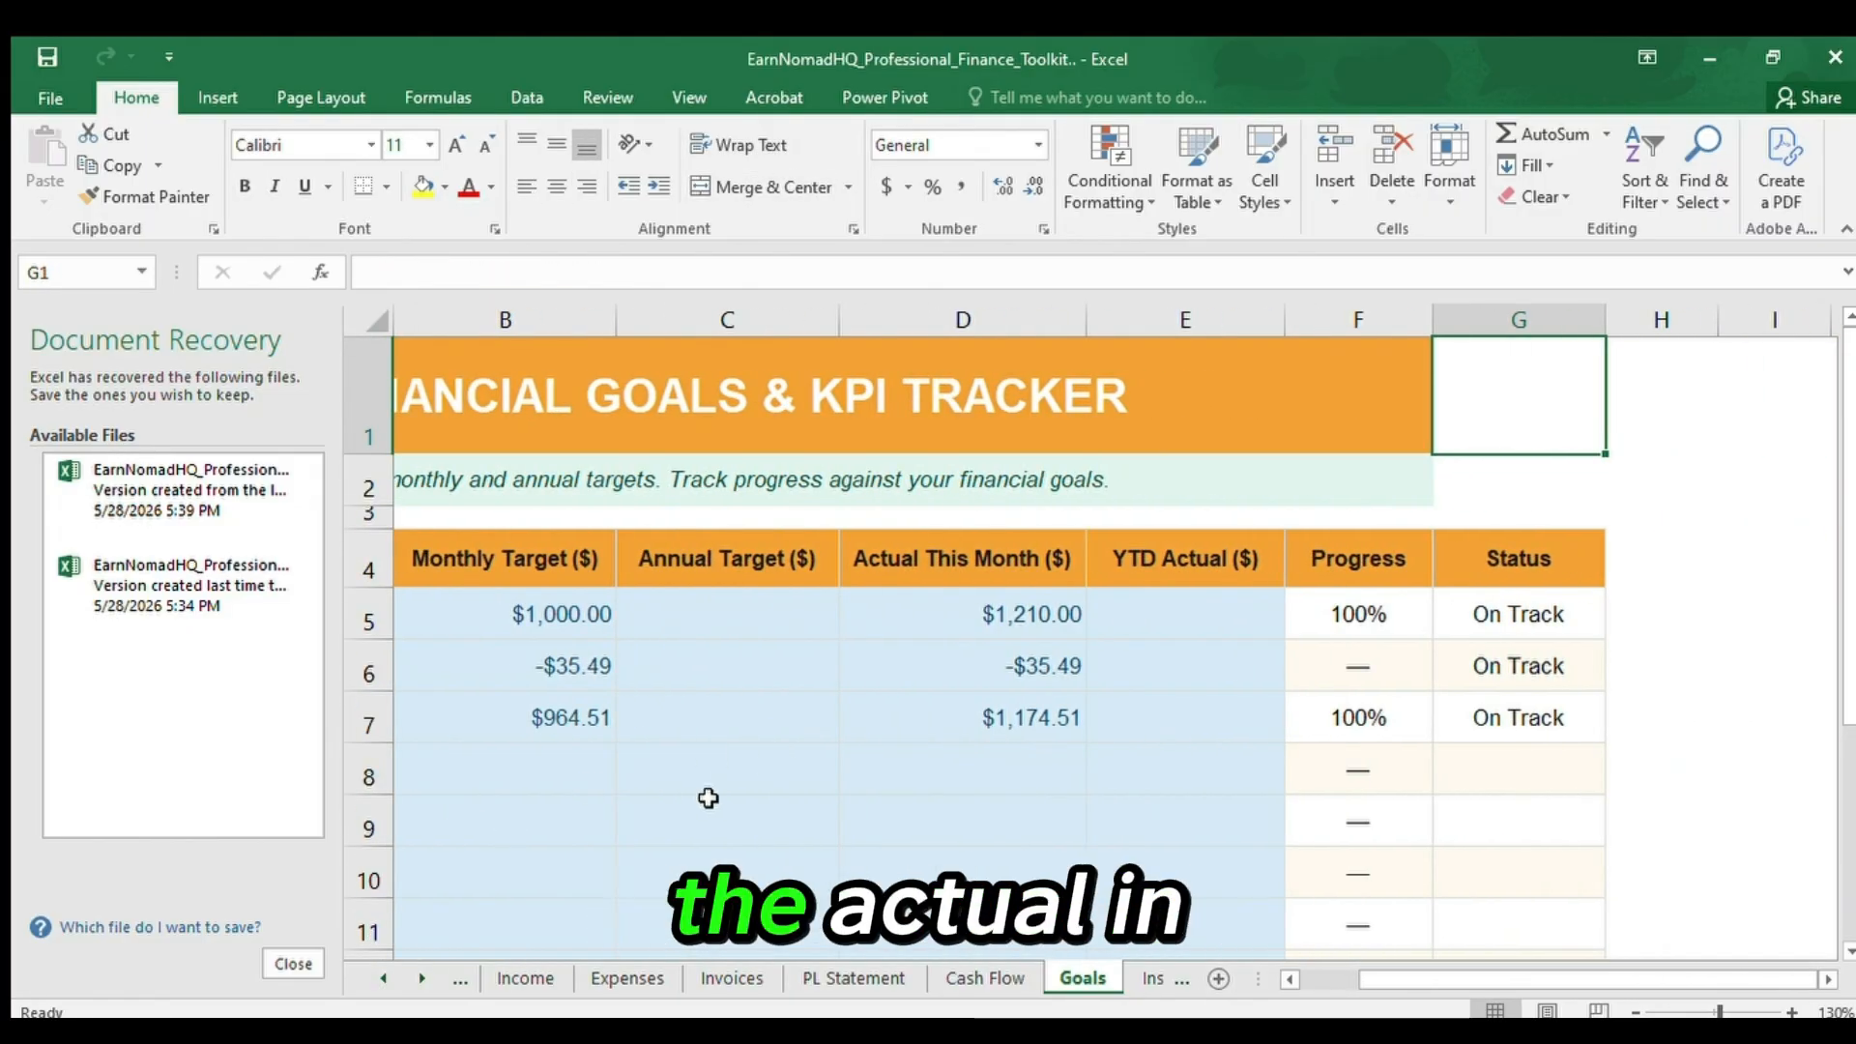
left_click(977, 614)
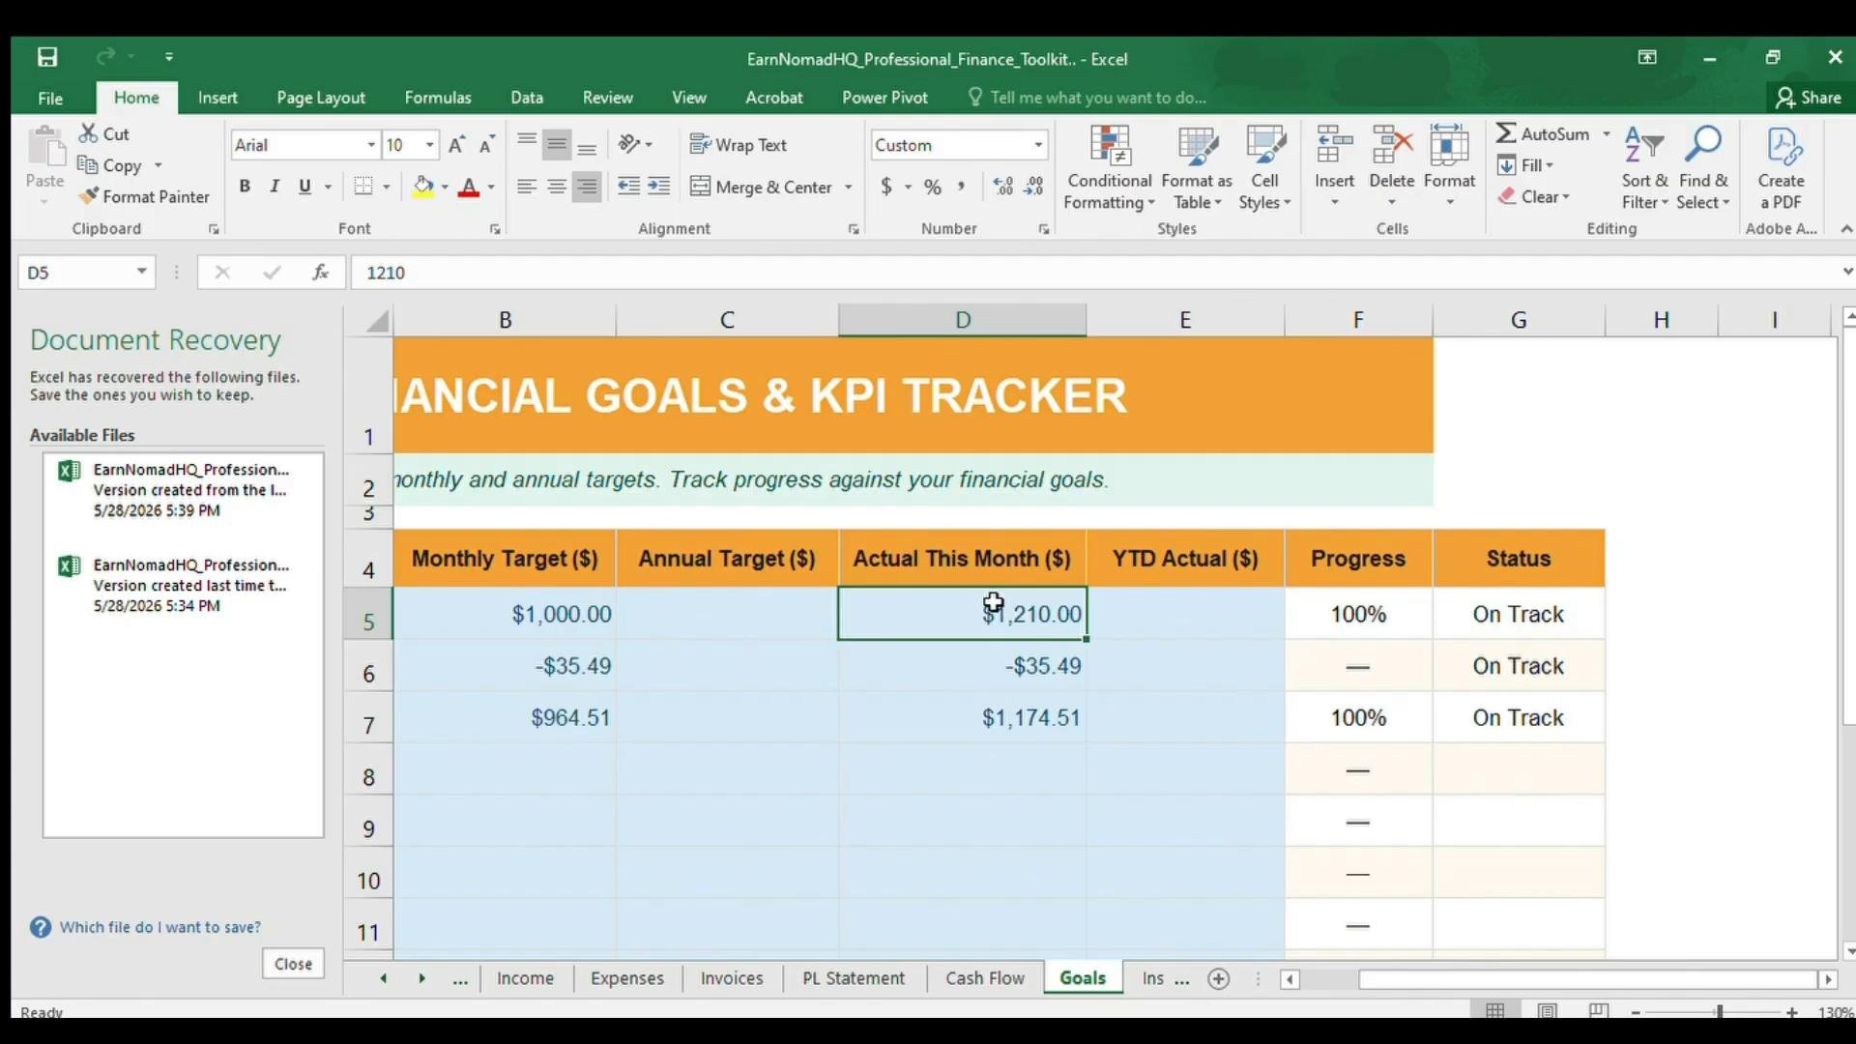
left_click(593, 607)
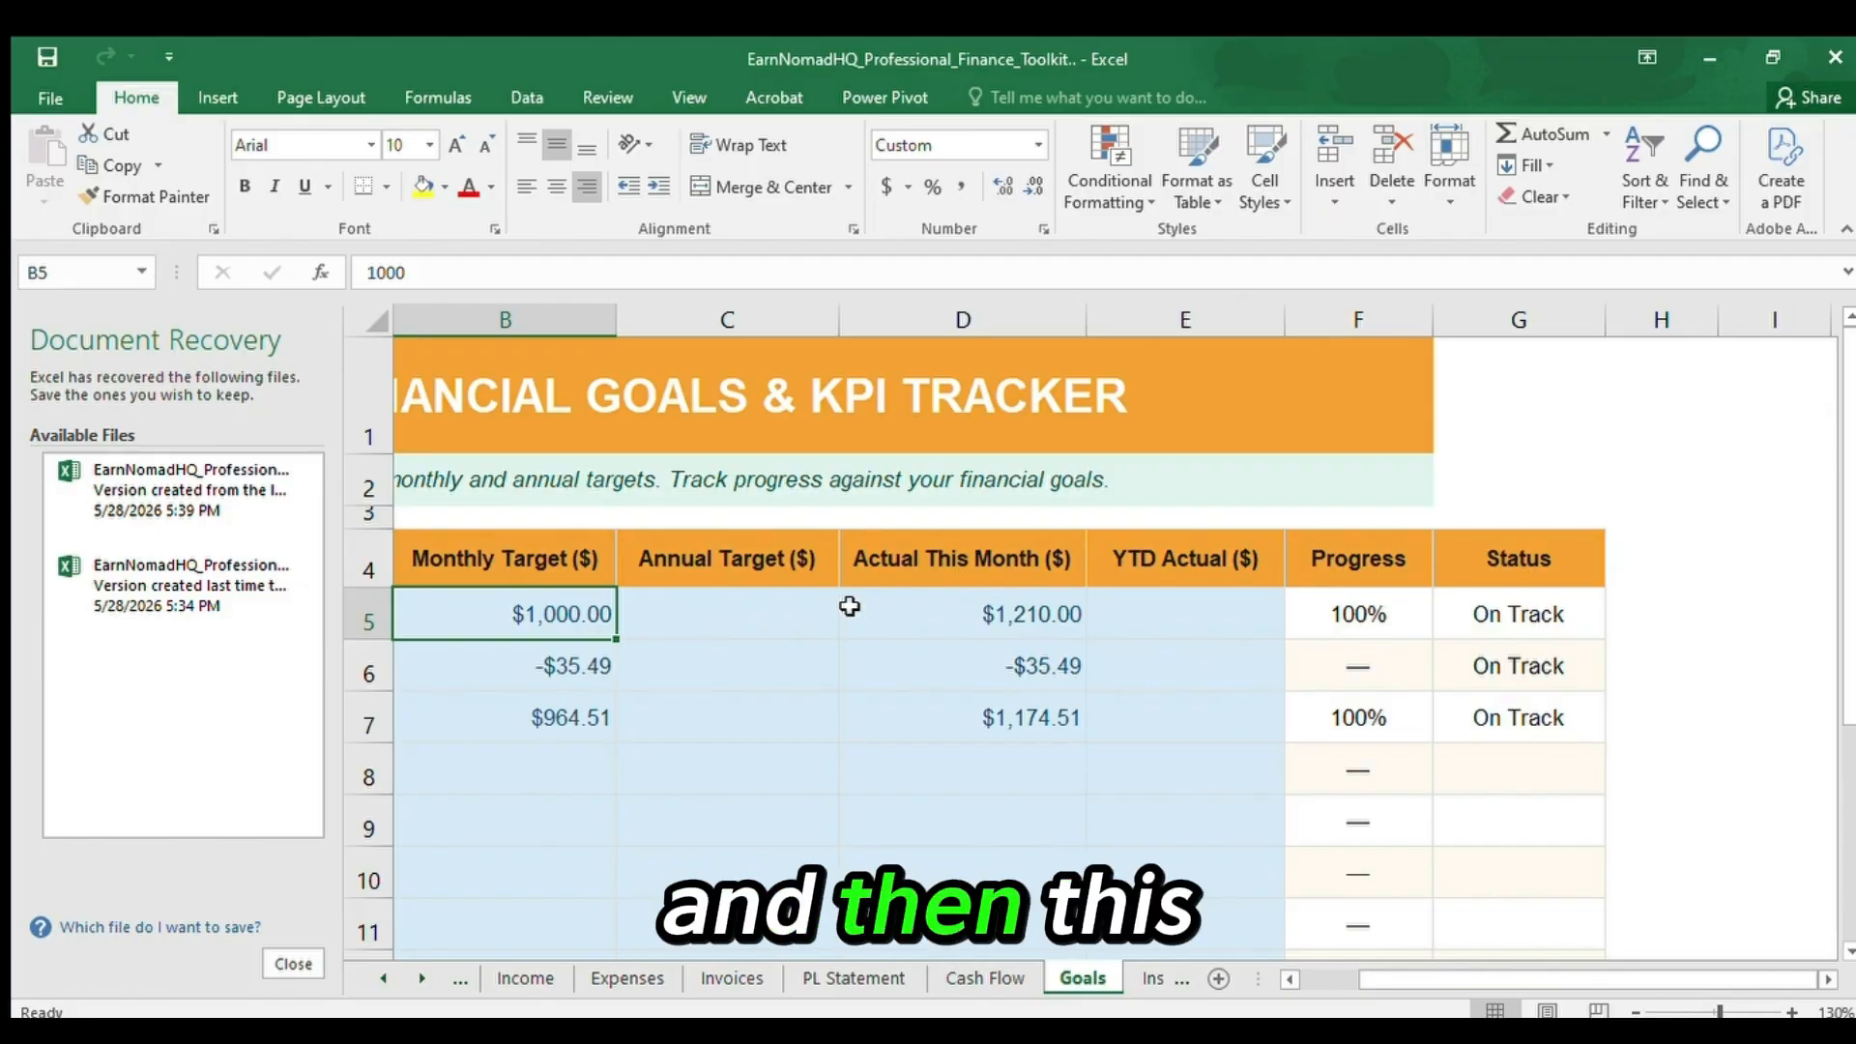
left_click(997, 610)
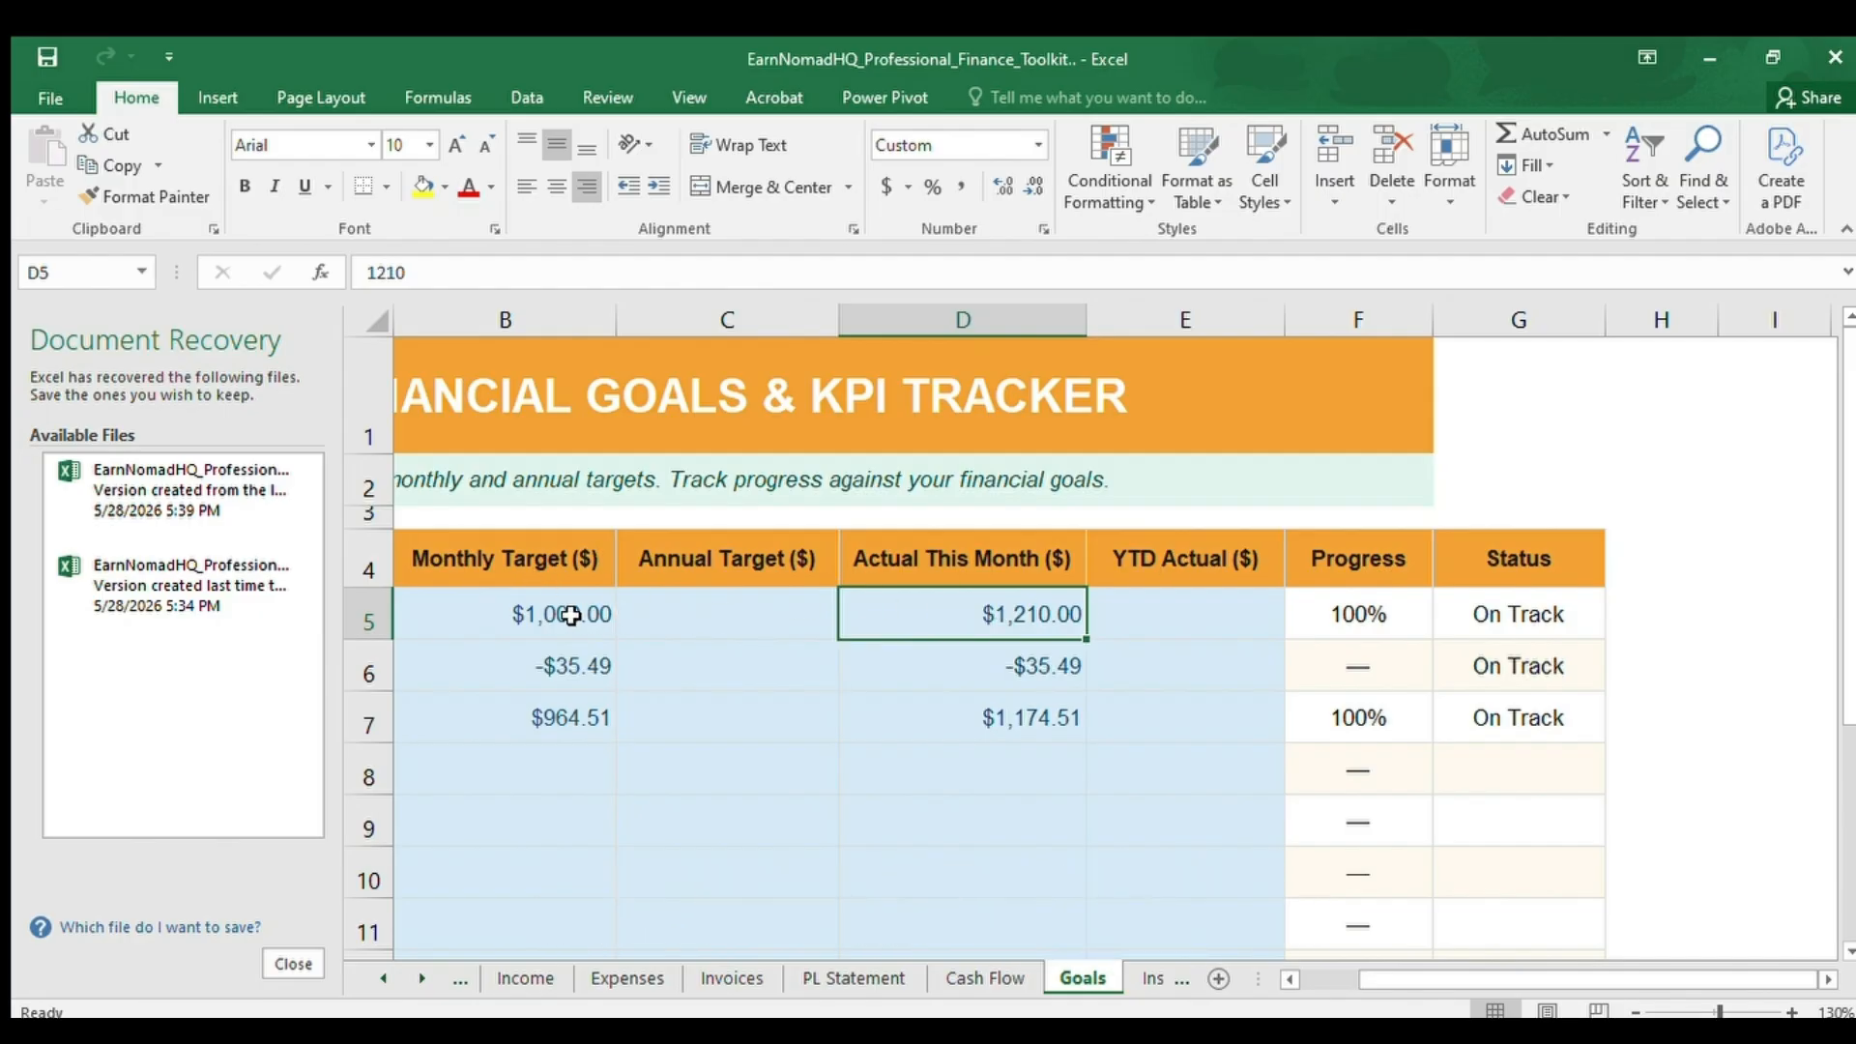
Follow the Monthly Revenue Target row from its label in A5 across target and actual to the Progress formula in F5.
key("Home")
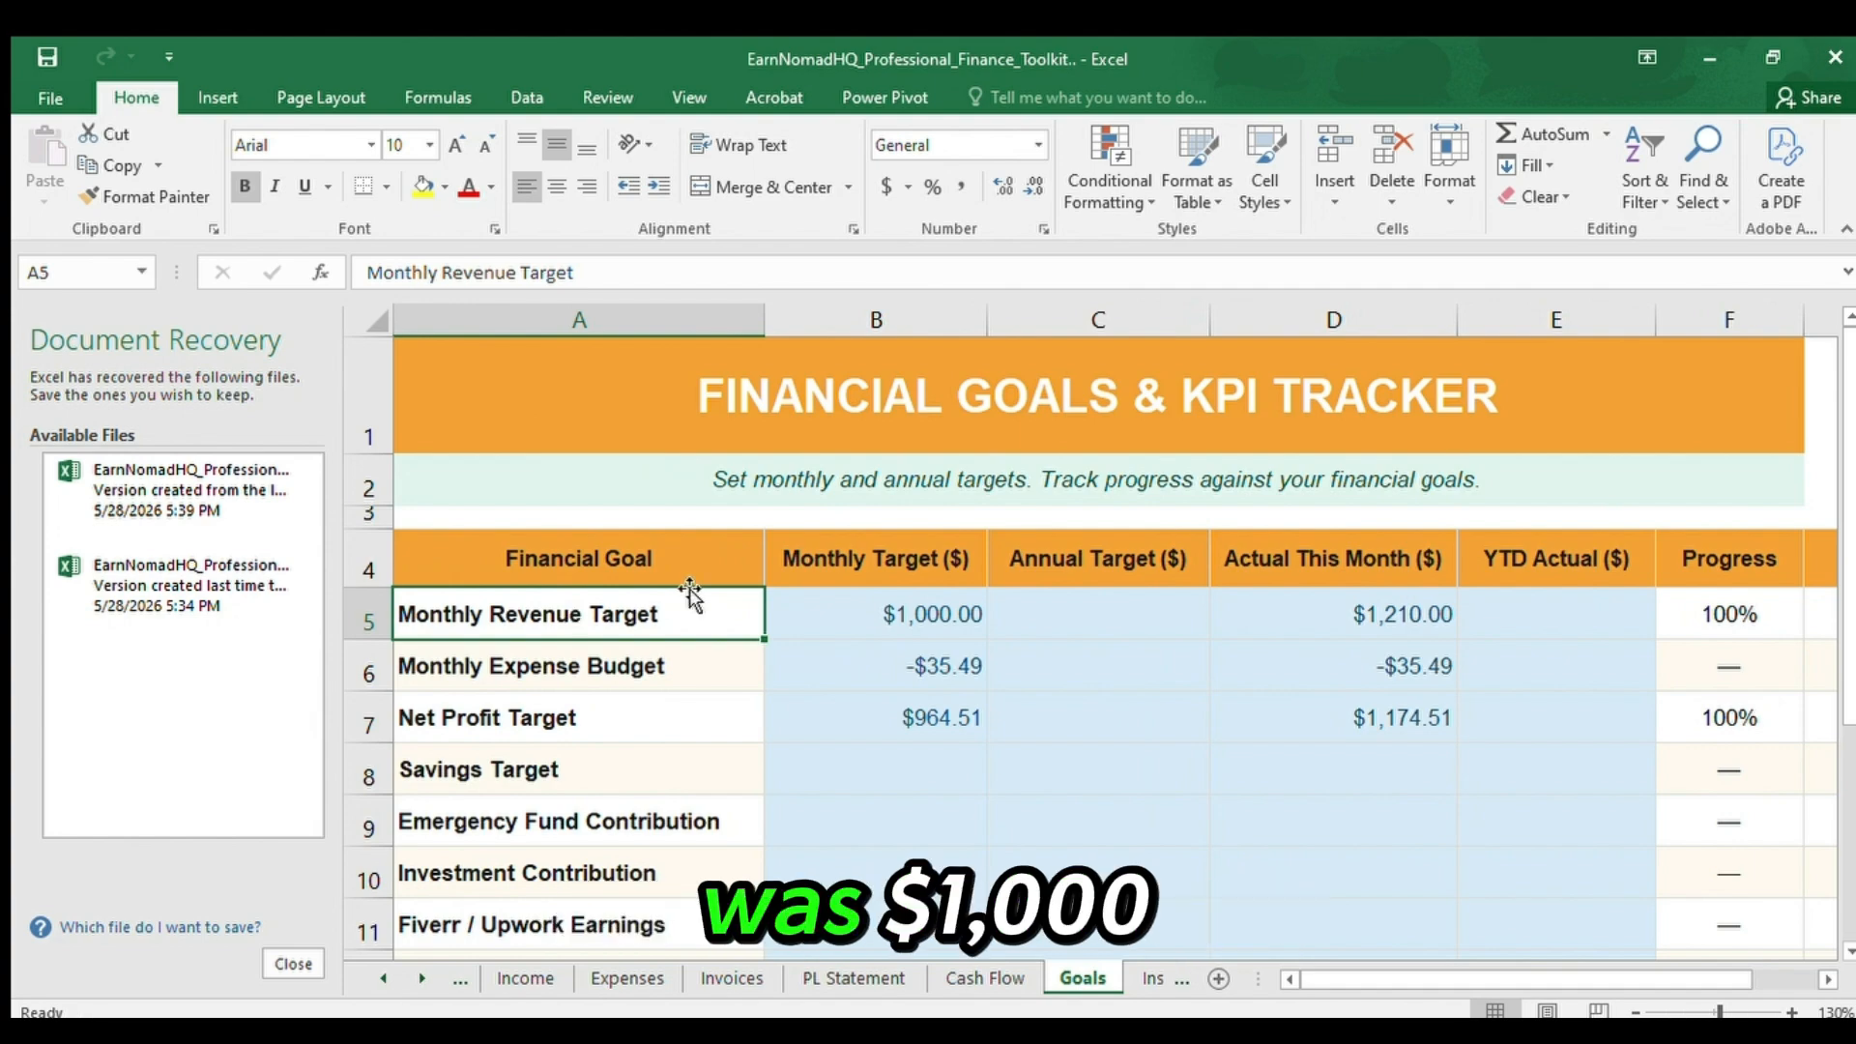
left_click(874, 612)
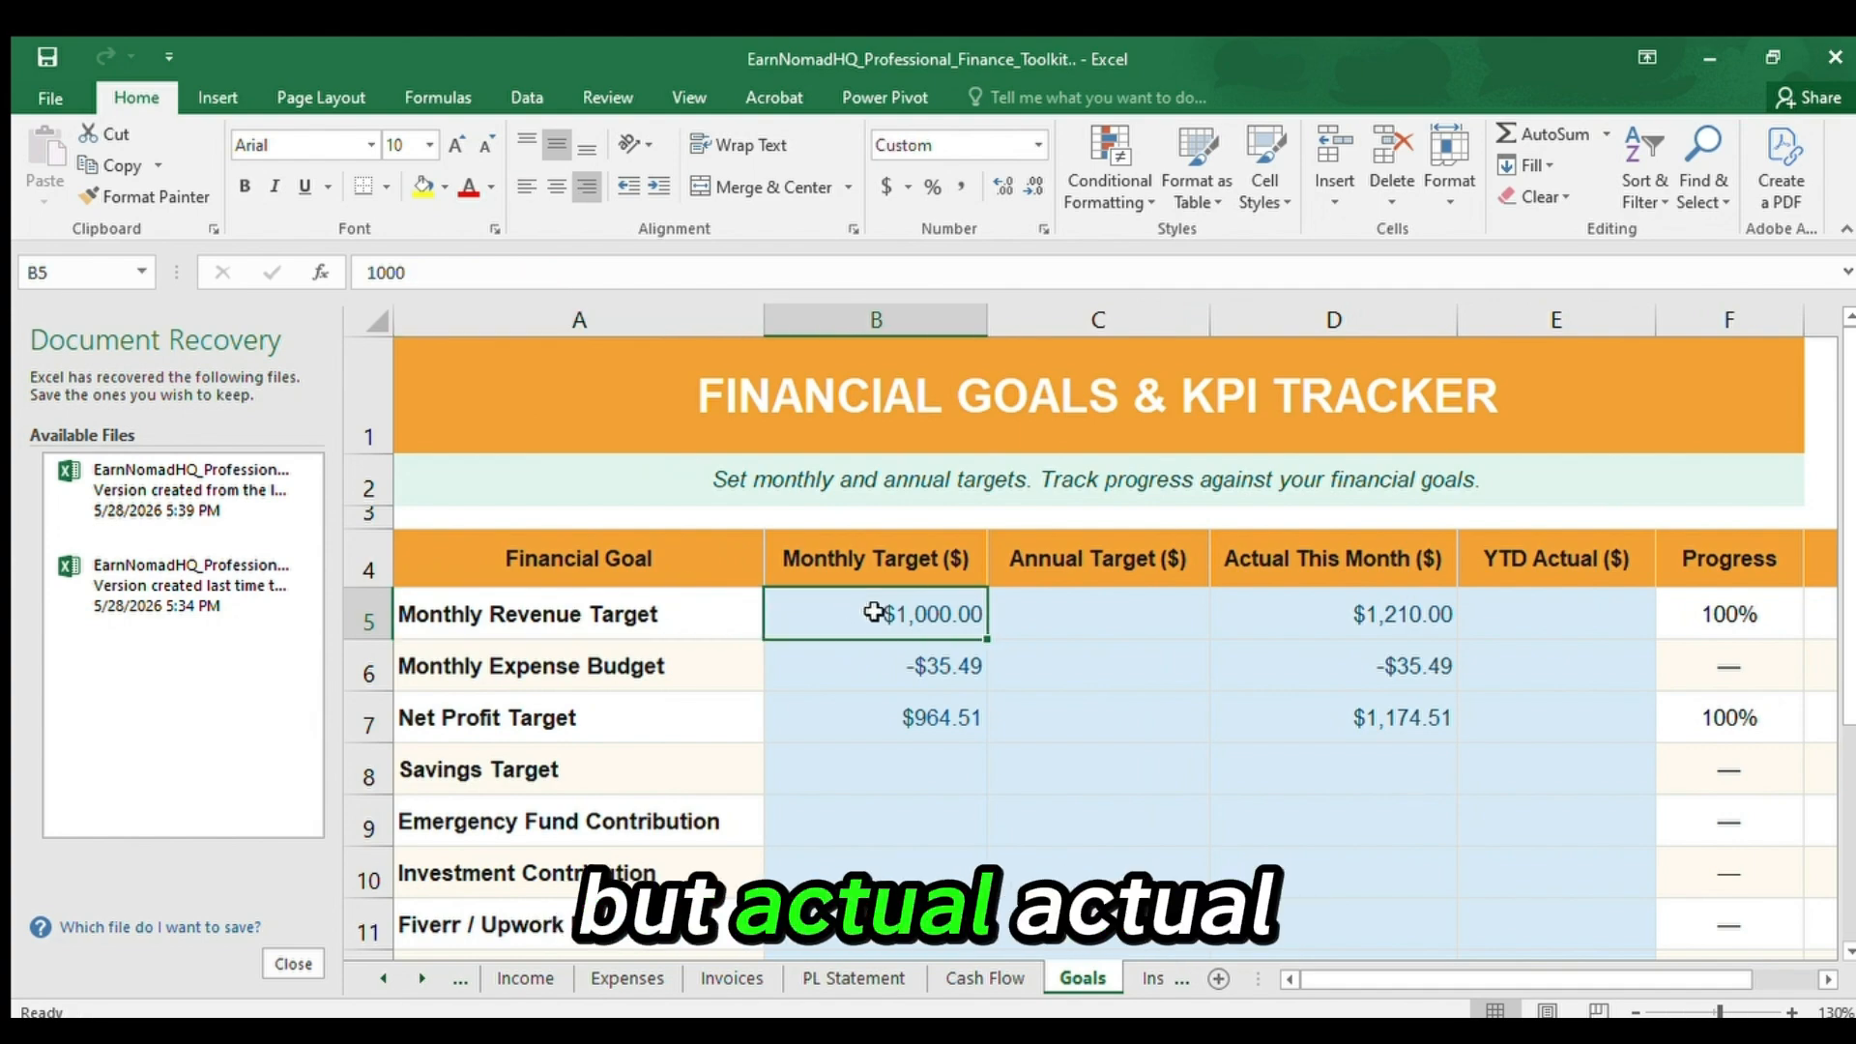
key("Right")
key("Right")
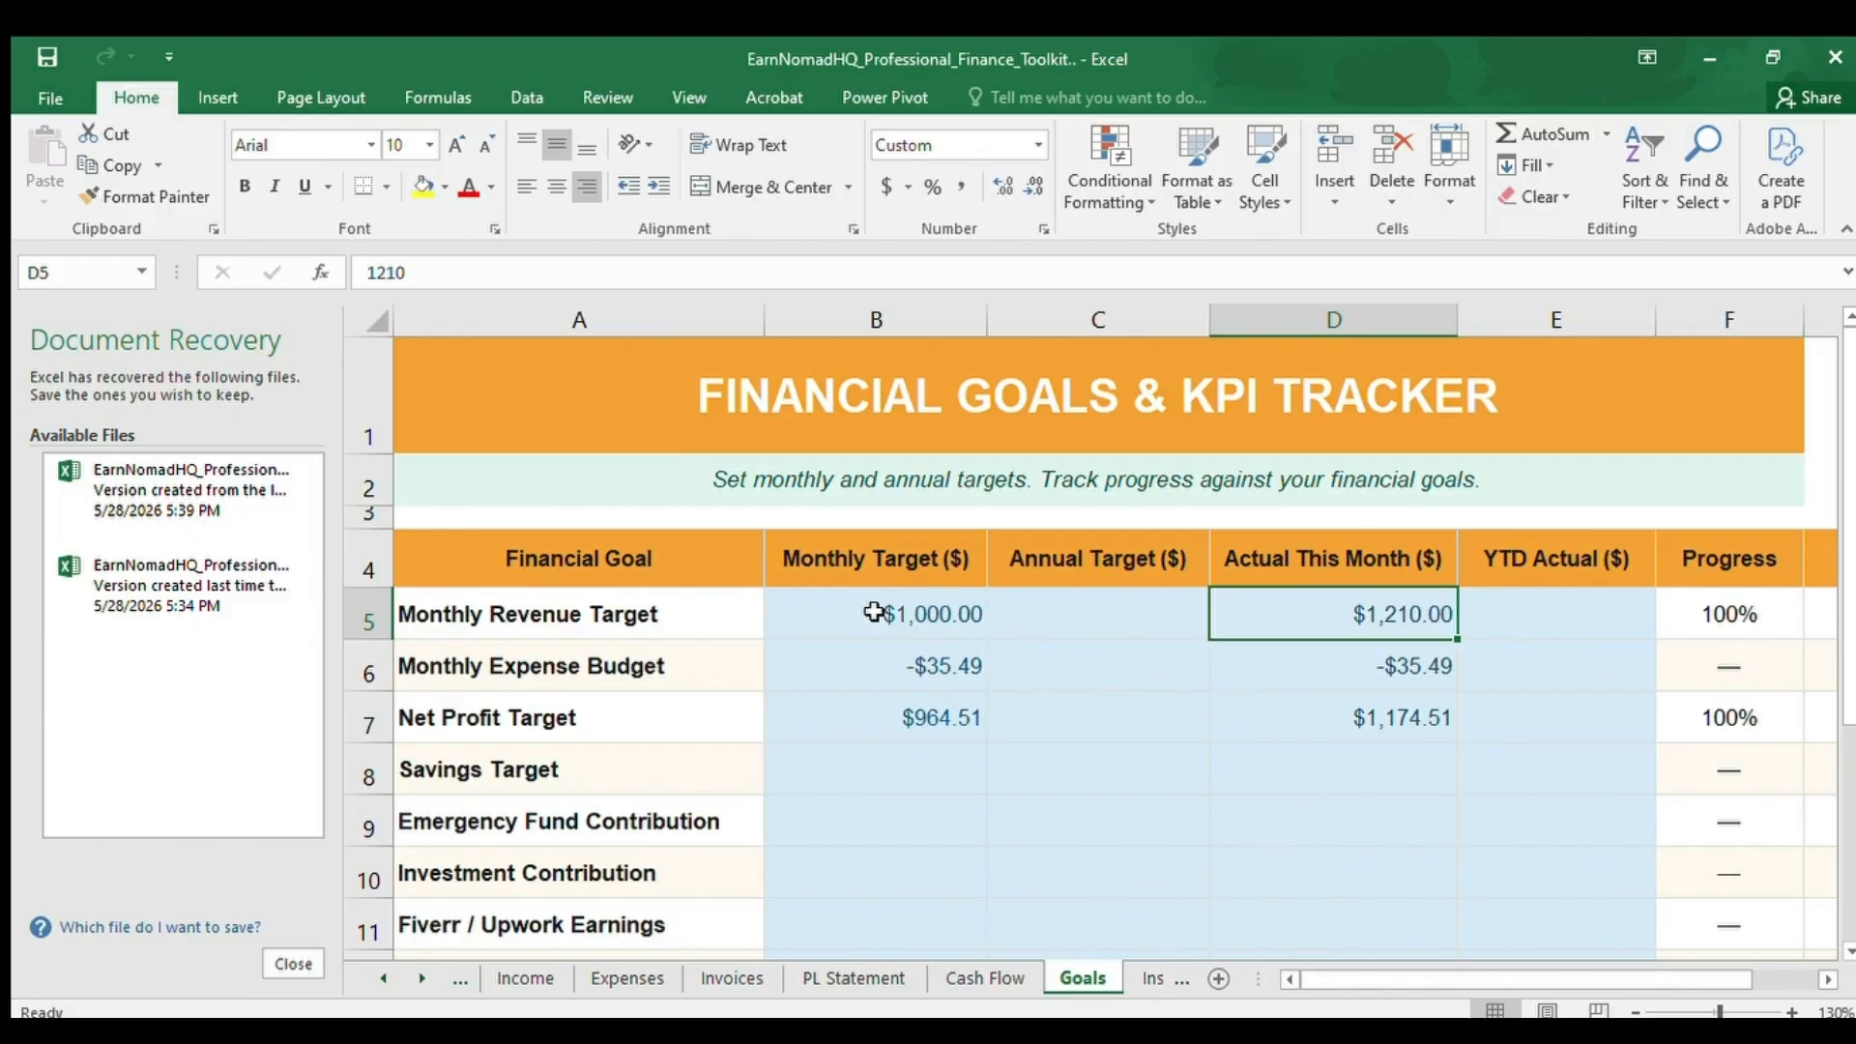
key("Right")
key("Right")
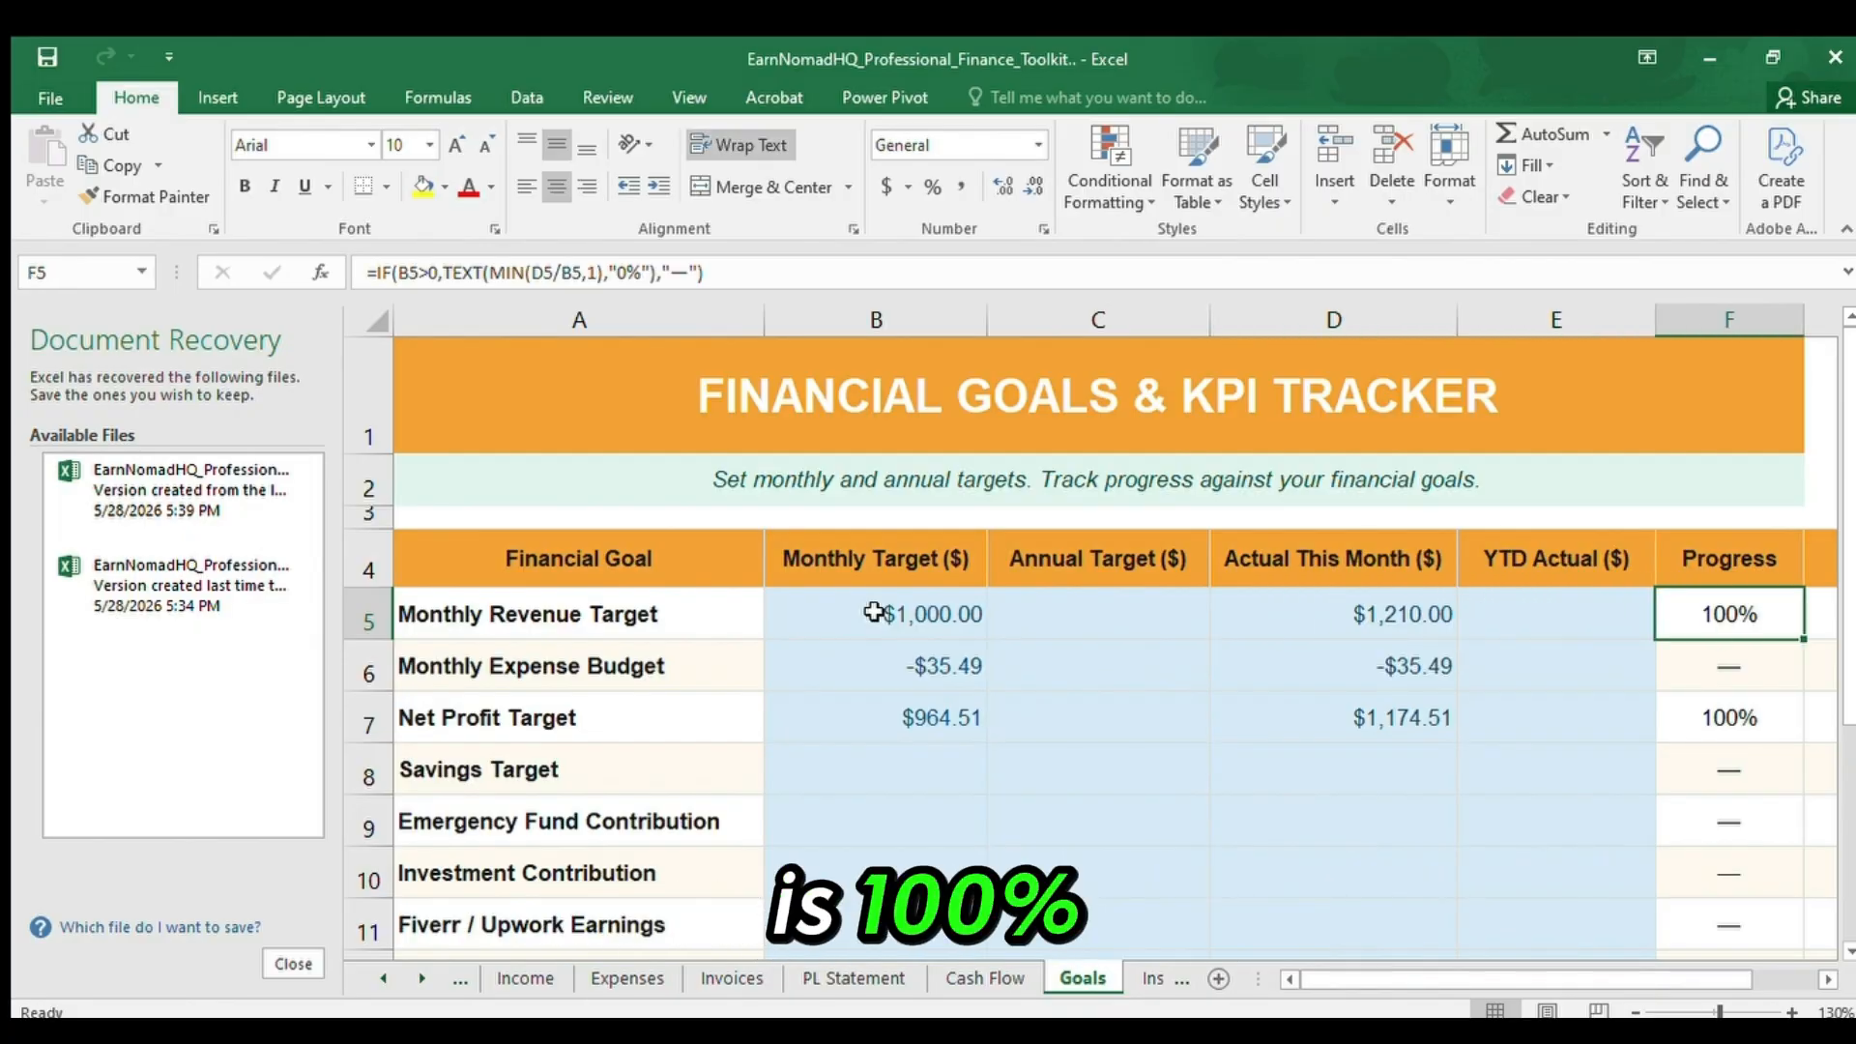
Check the Status formula in G5 for the Monthly Revenue Target row.
key("Right")
key("Left")
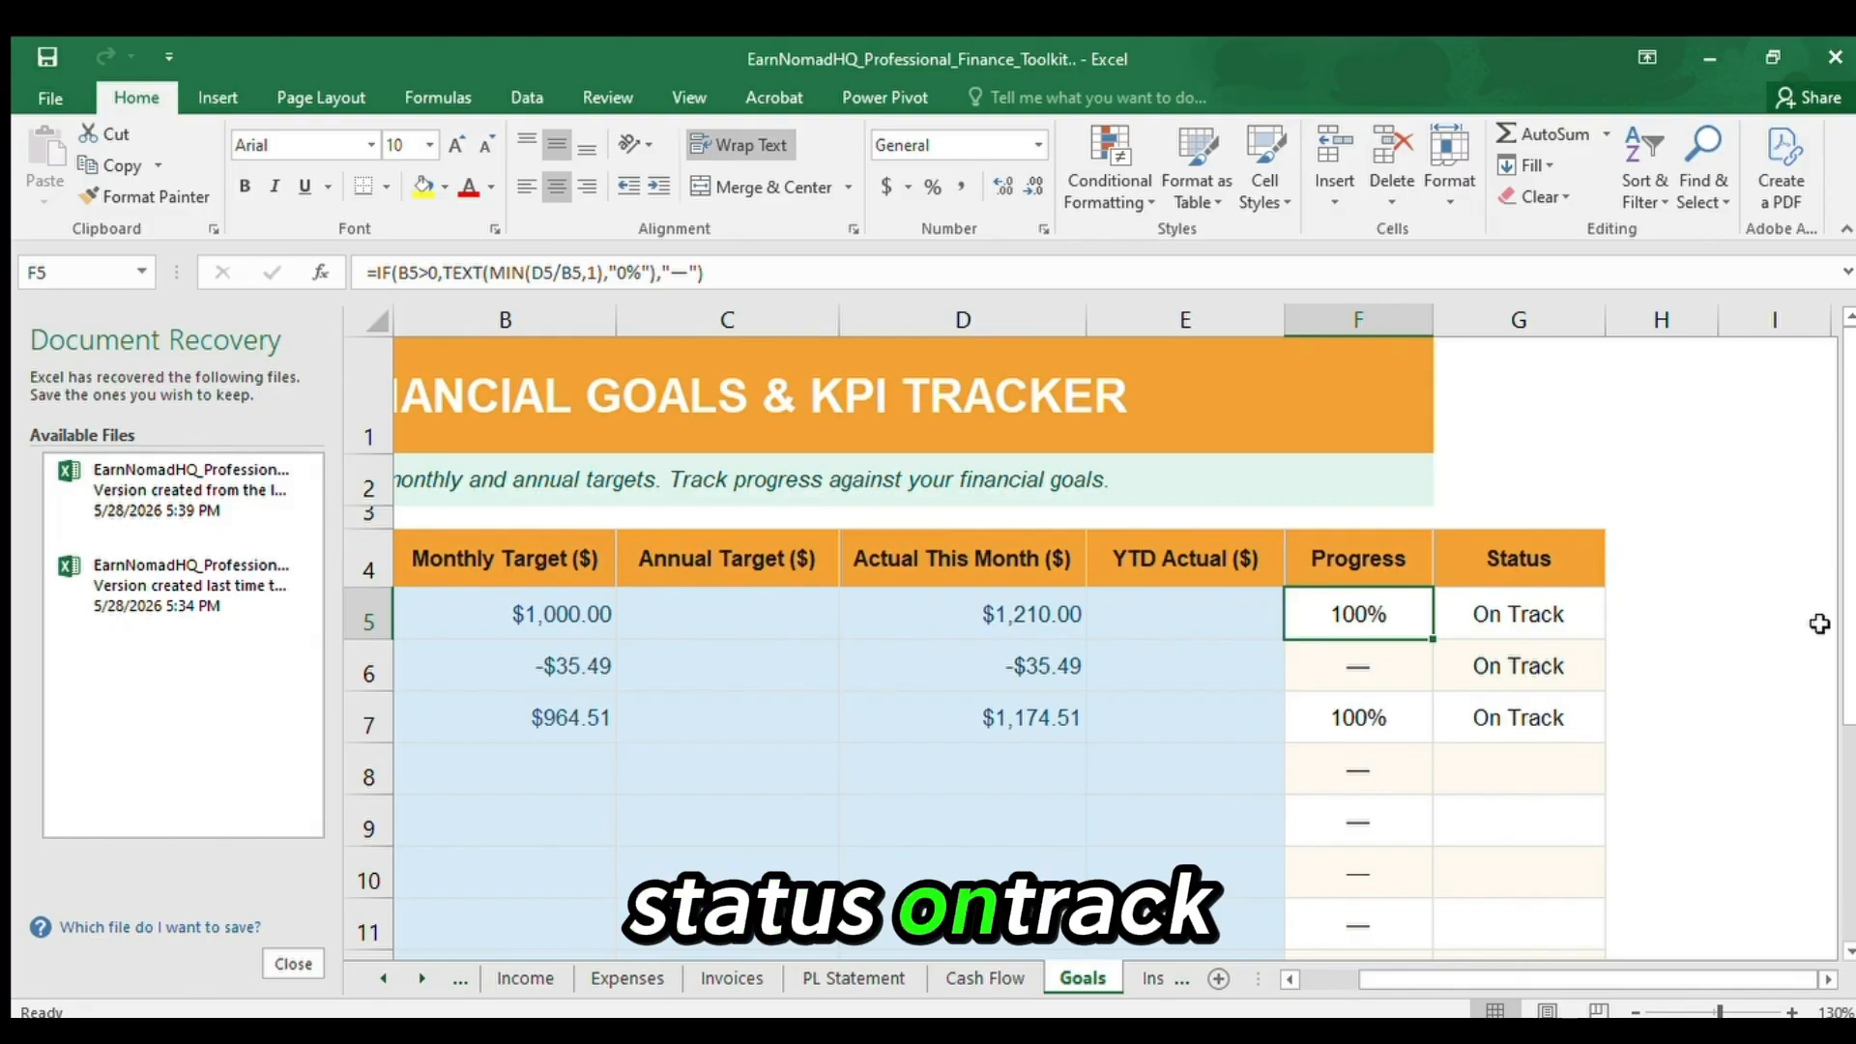
left_click(1567, 614)
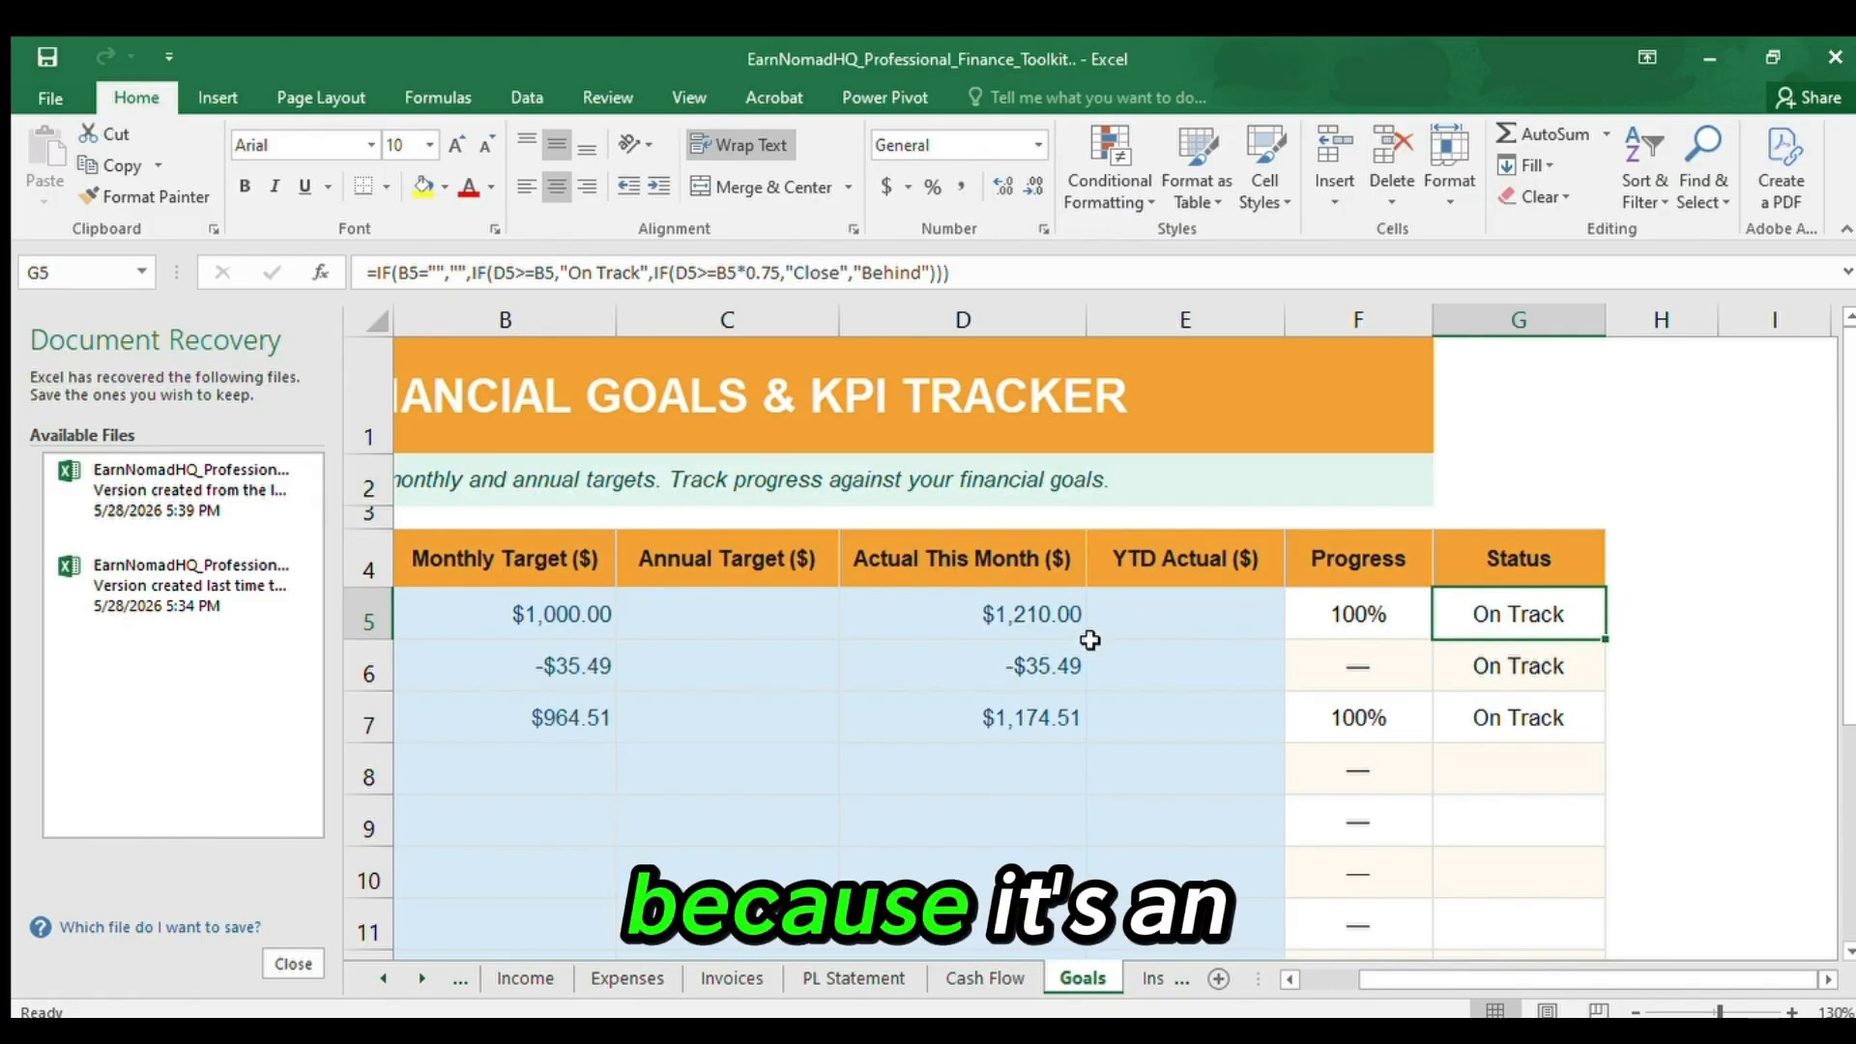
Go through the blank YTD Actual cells beside the expense and profit goals, then down the goal names in column A to A15.
key("Down")
key("Left")
key("Left")
key("Down")
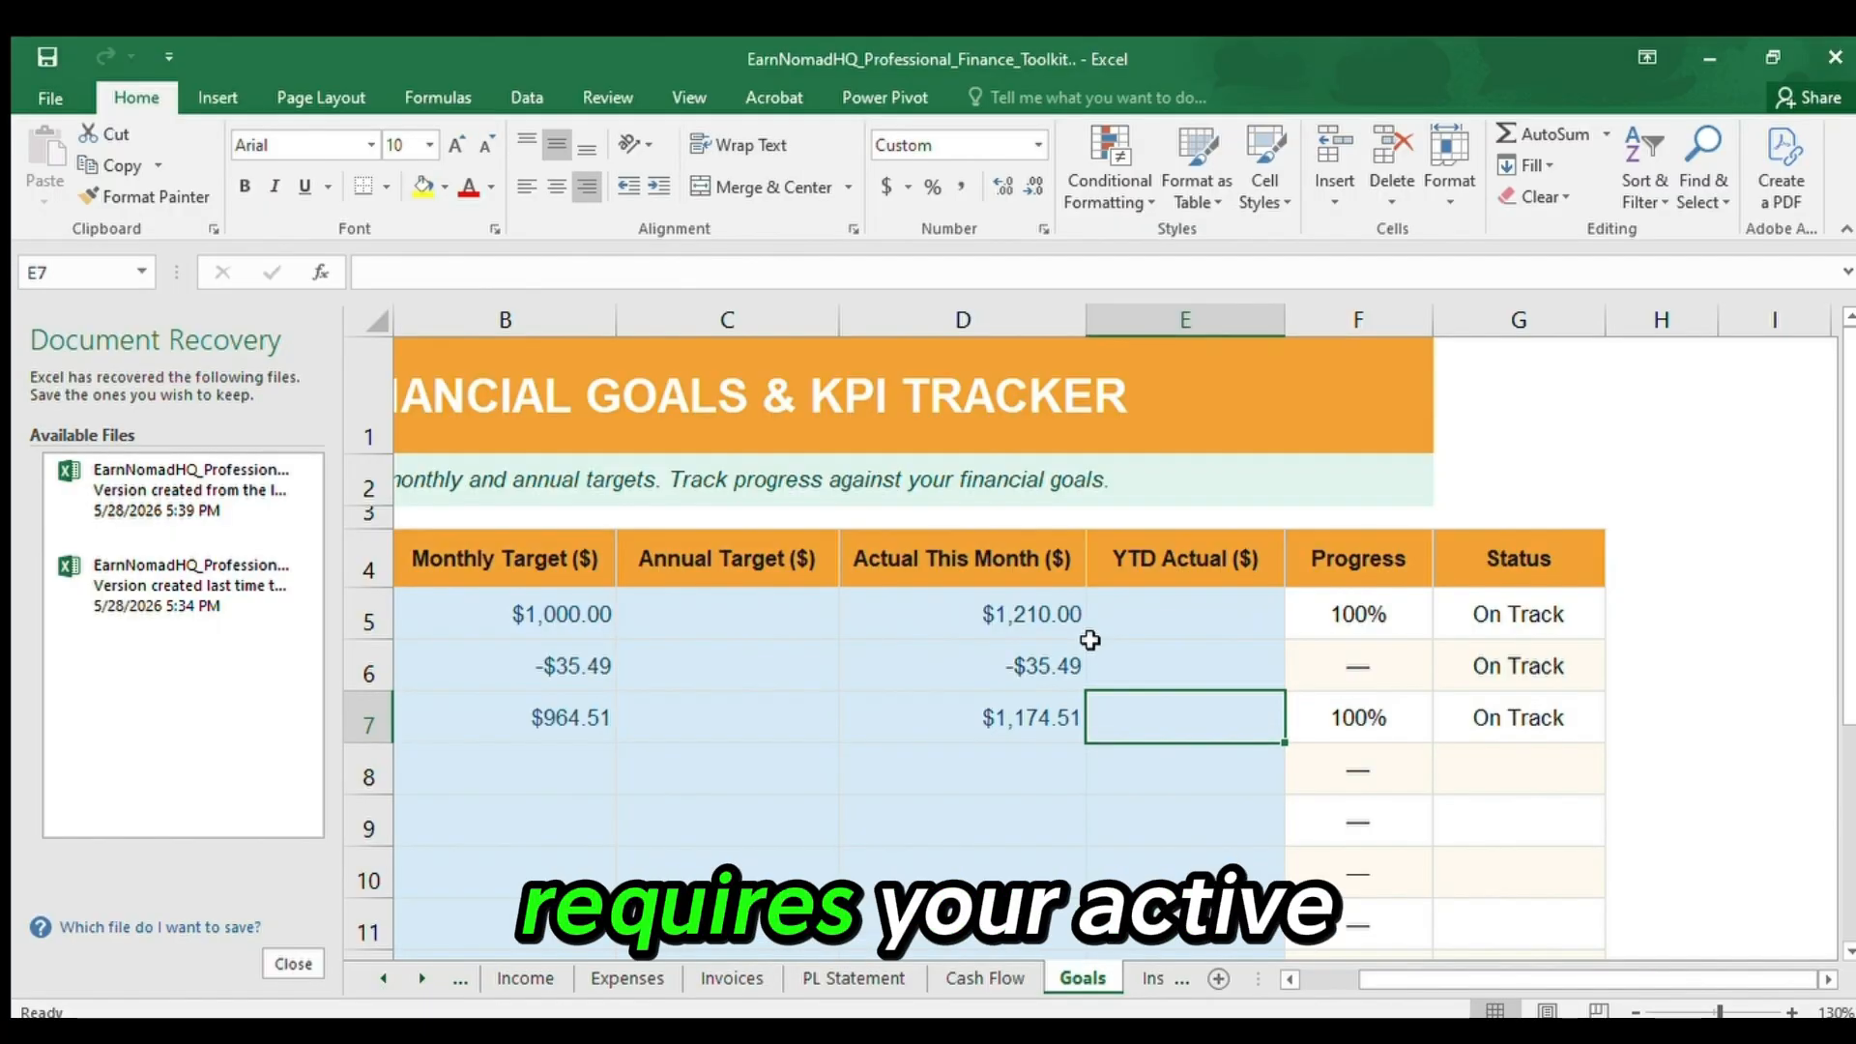
key("Left")
key("Left")
key("Left")
key("Left")
key("Down")
key("Down")
key("Down")
key("Down")
key("Down")
key("Down")
key("Down")
key("Down")
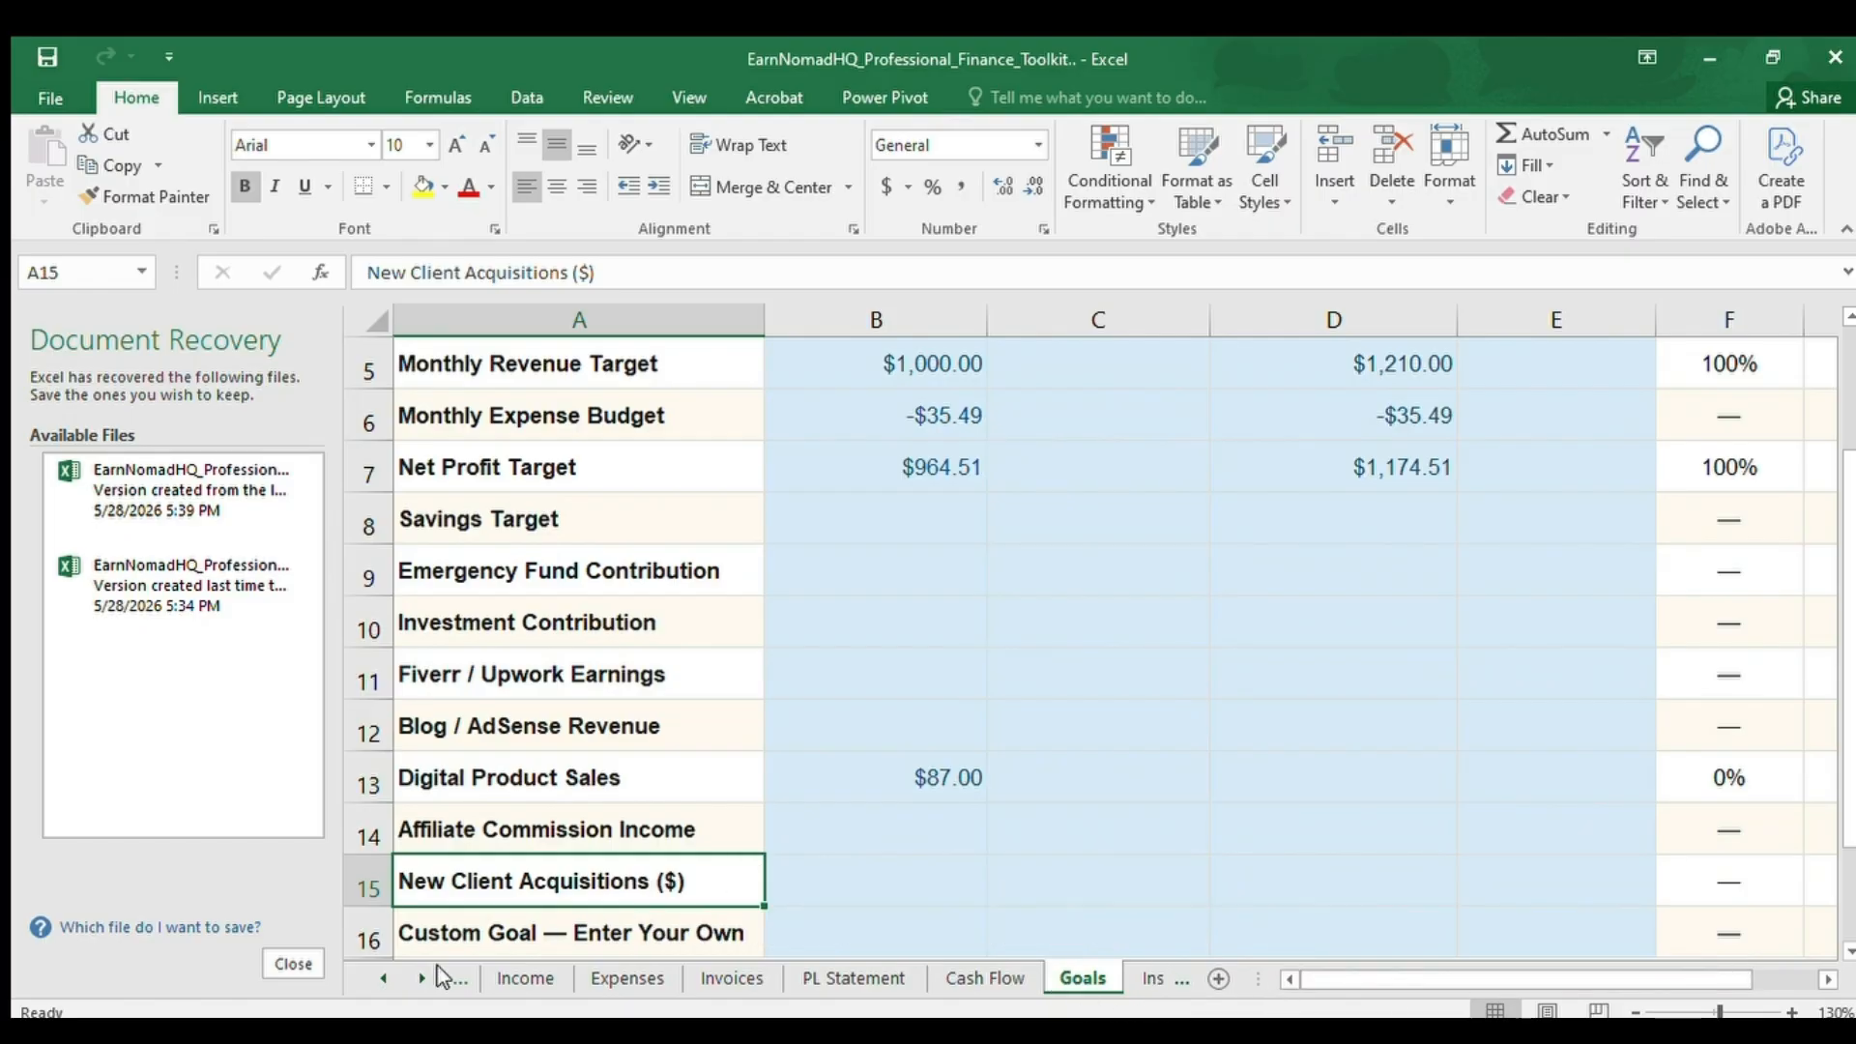
Open the Dashboard sheet and go to its main heading in A1.
left_click(384, 979)
left_click(383, 978)
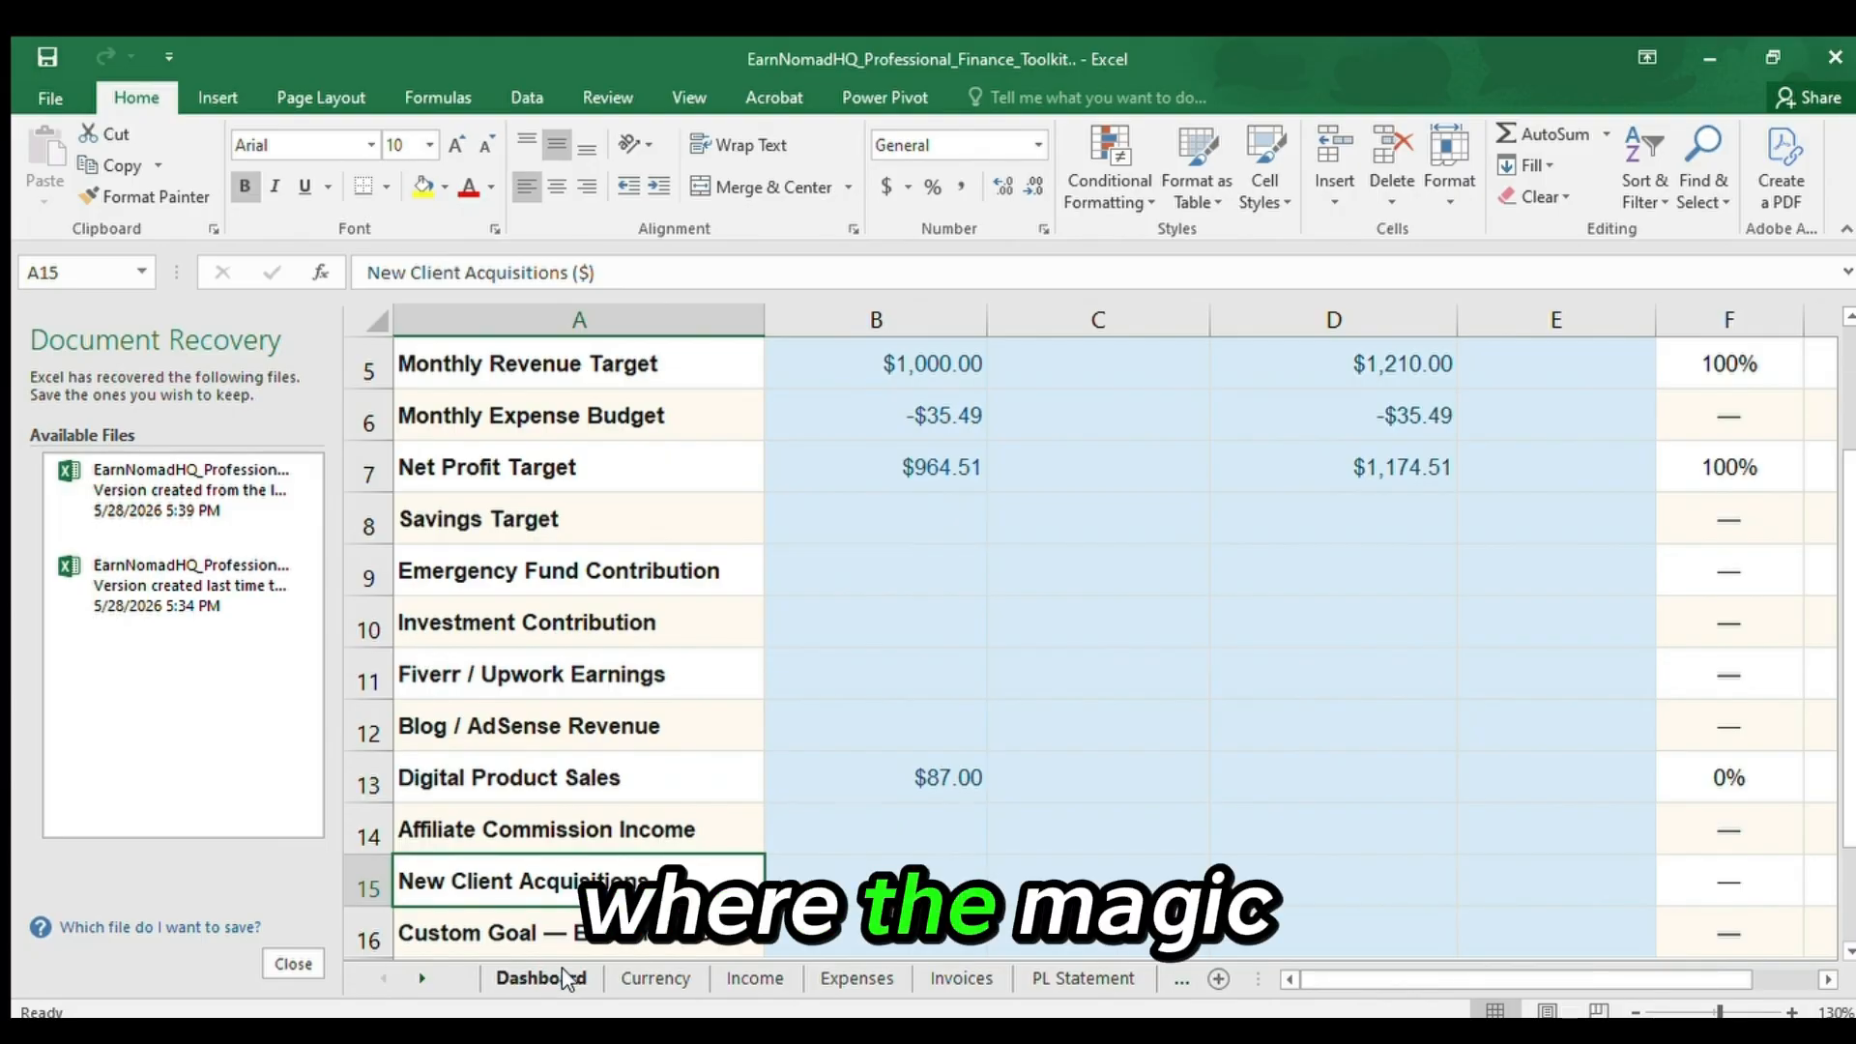
left_click(522, 977)
key("Up")
key("ctrl+Home")
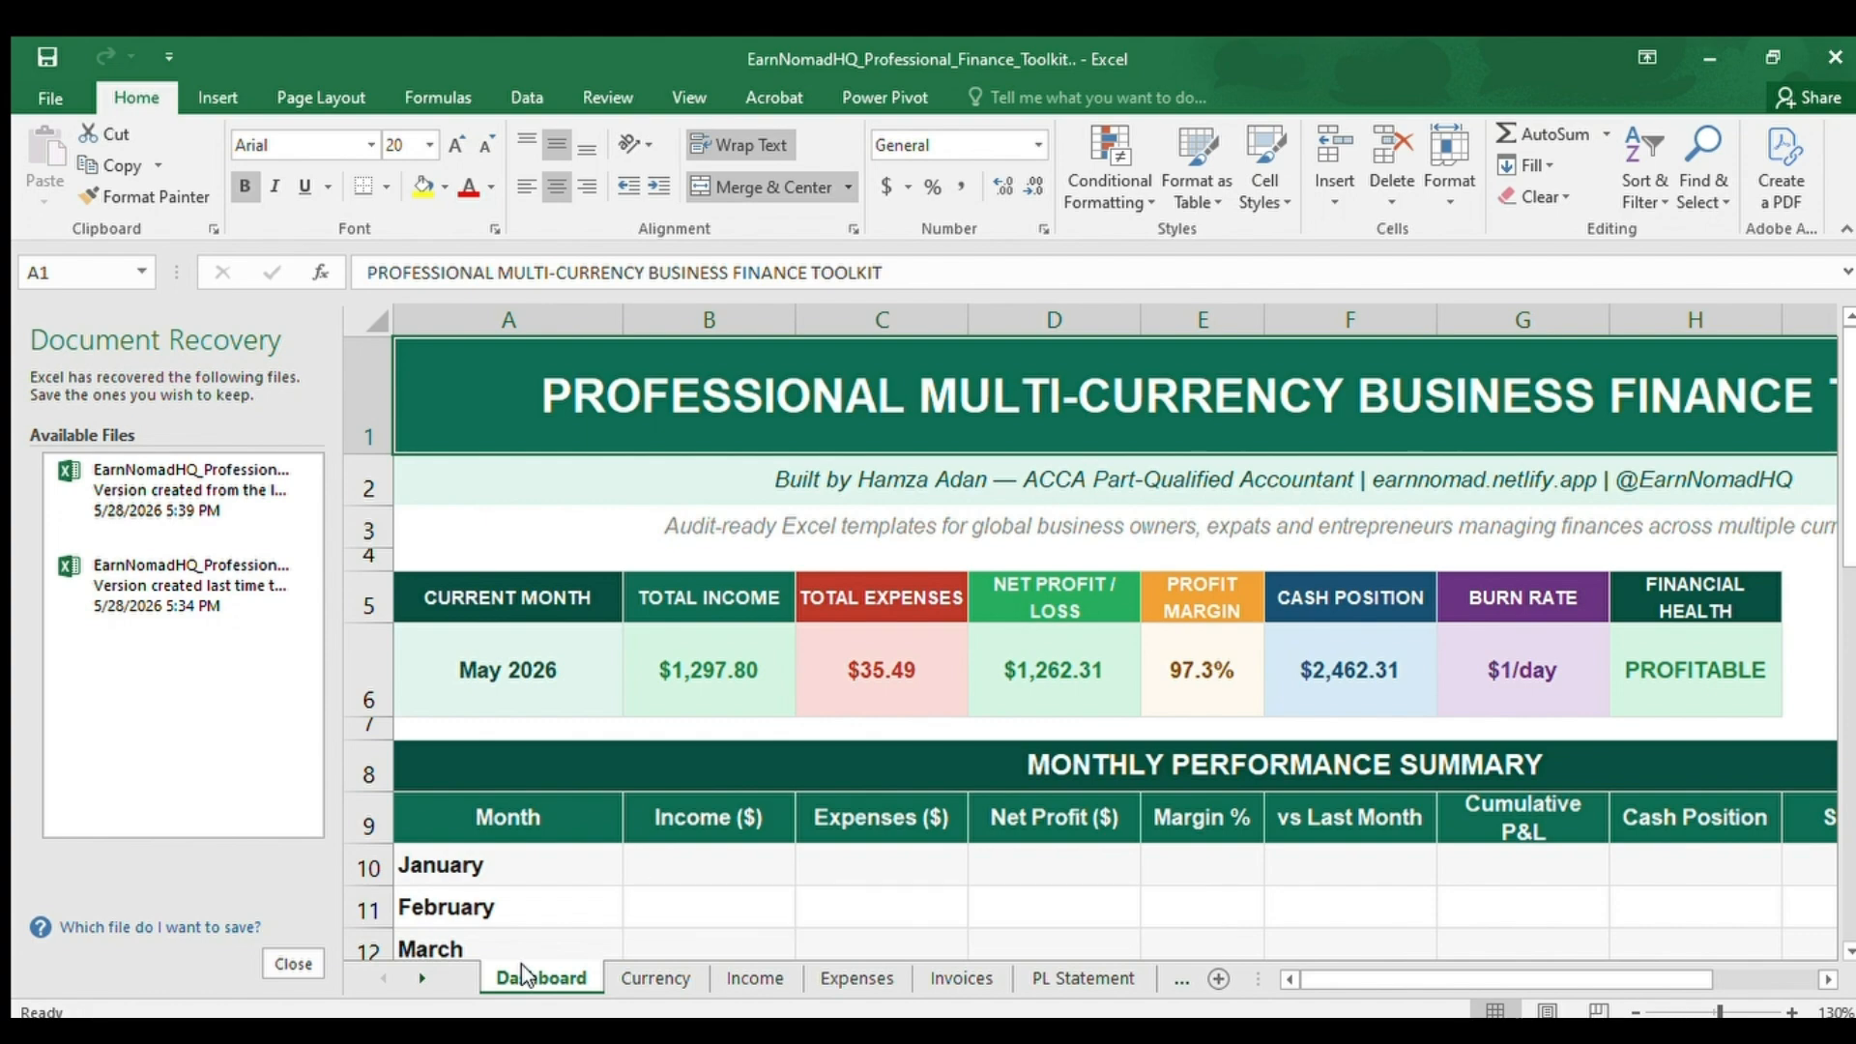
Review the Dashboard's summary figures in row 6 from Current Month in A6 to Financial Health in H6, and return to the row's start.
left_click(449, 697)
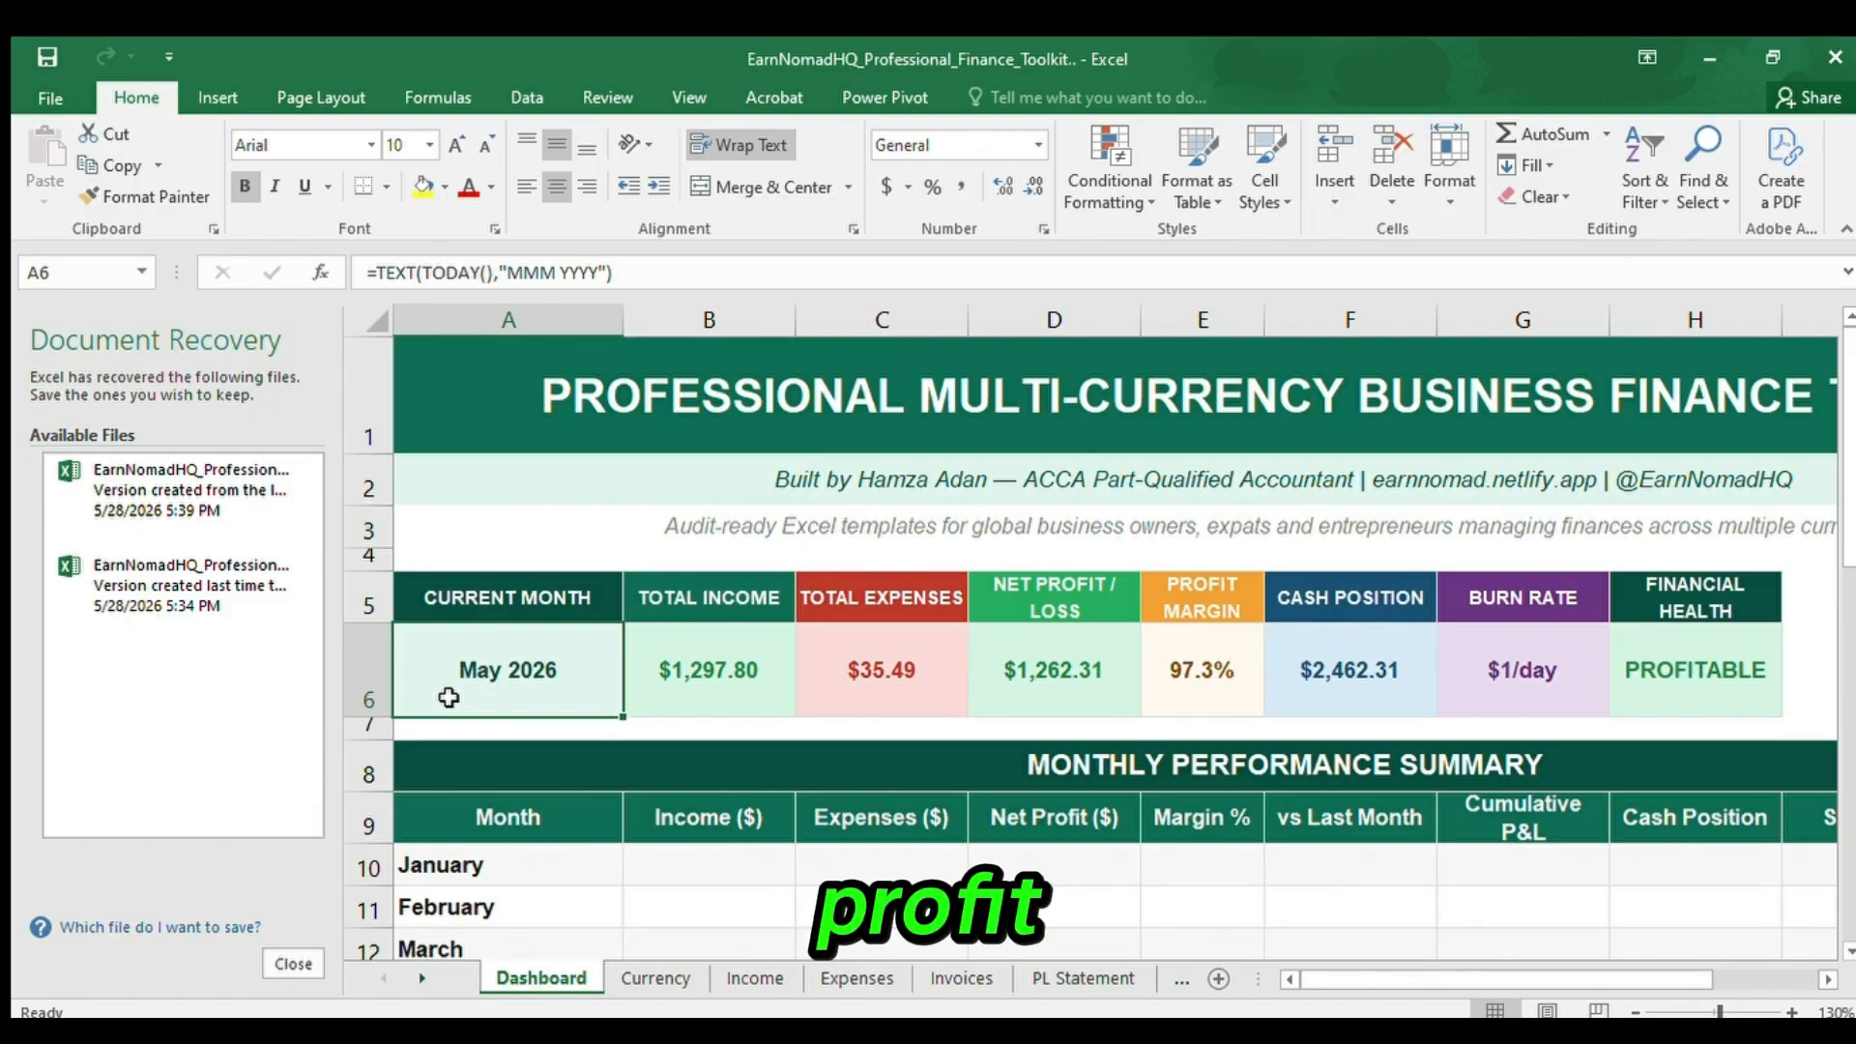
key("Right")
key("Right")
key("Right")
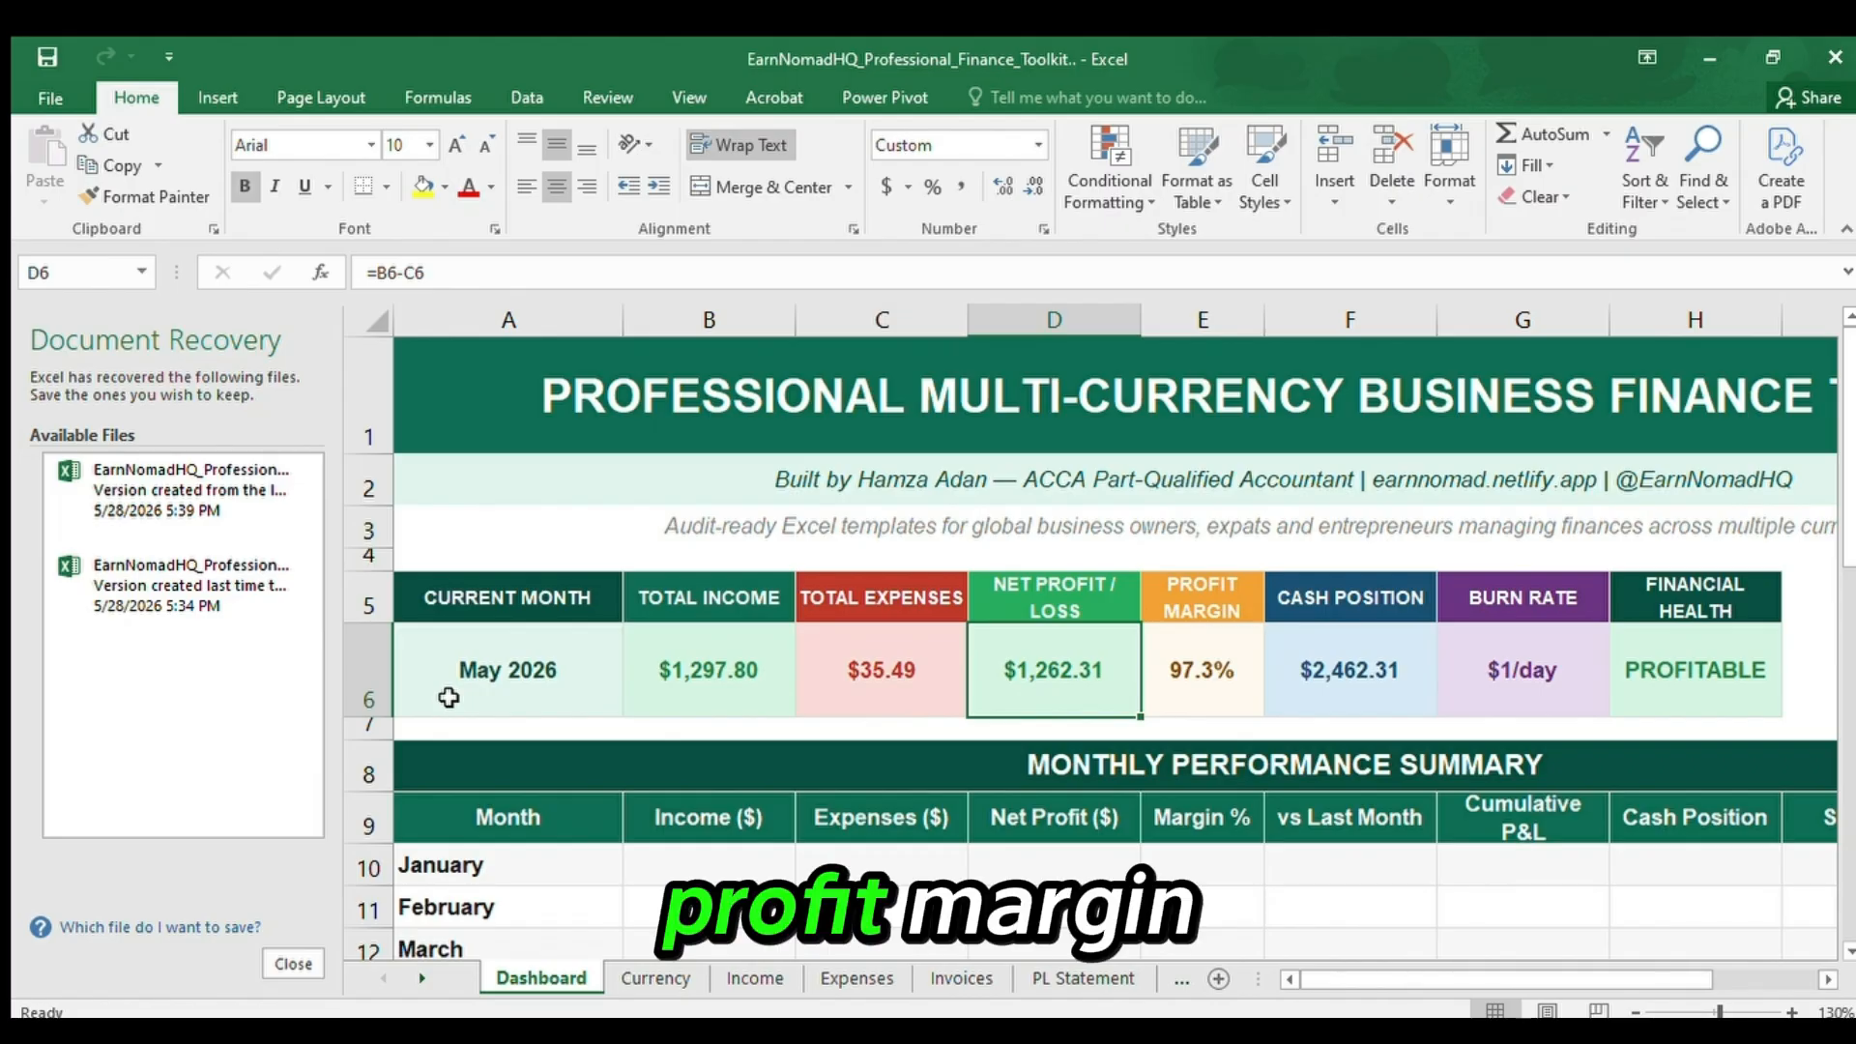
key("Right")
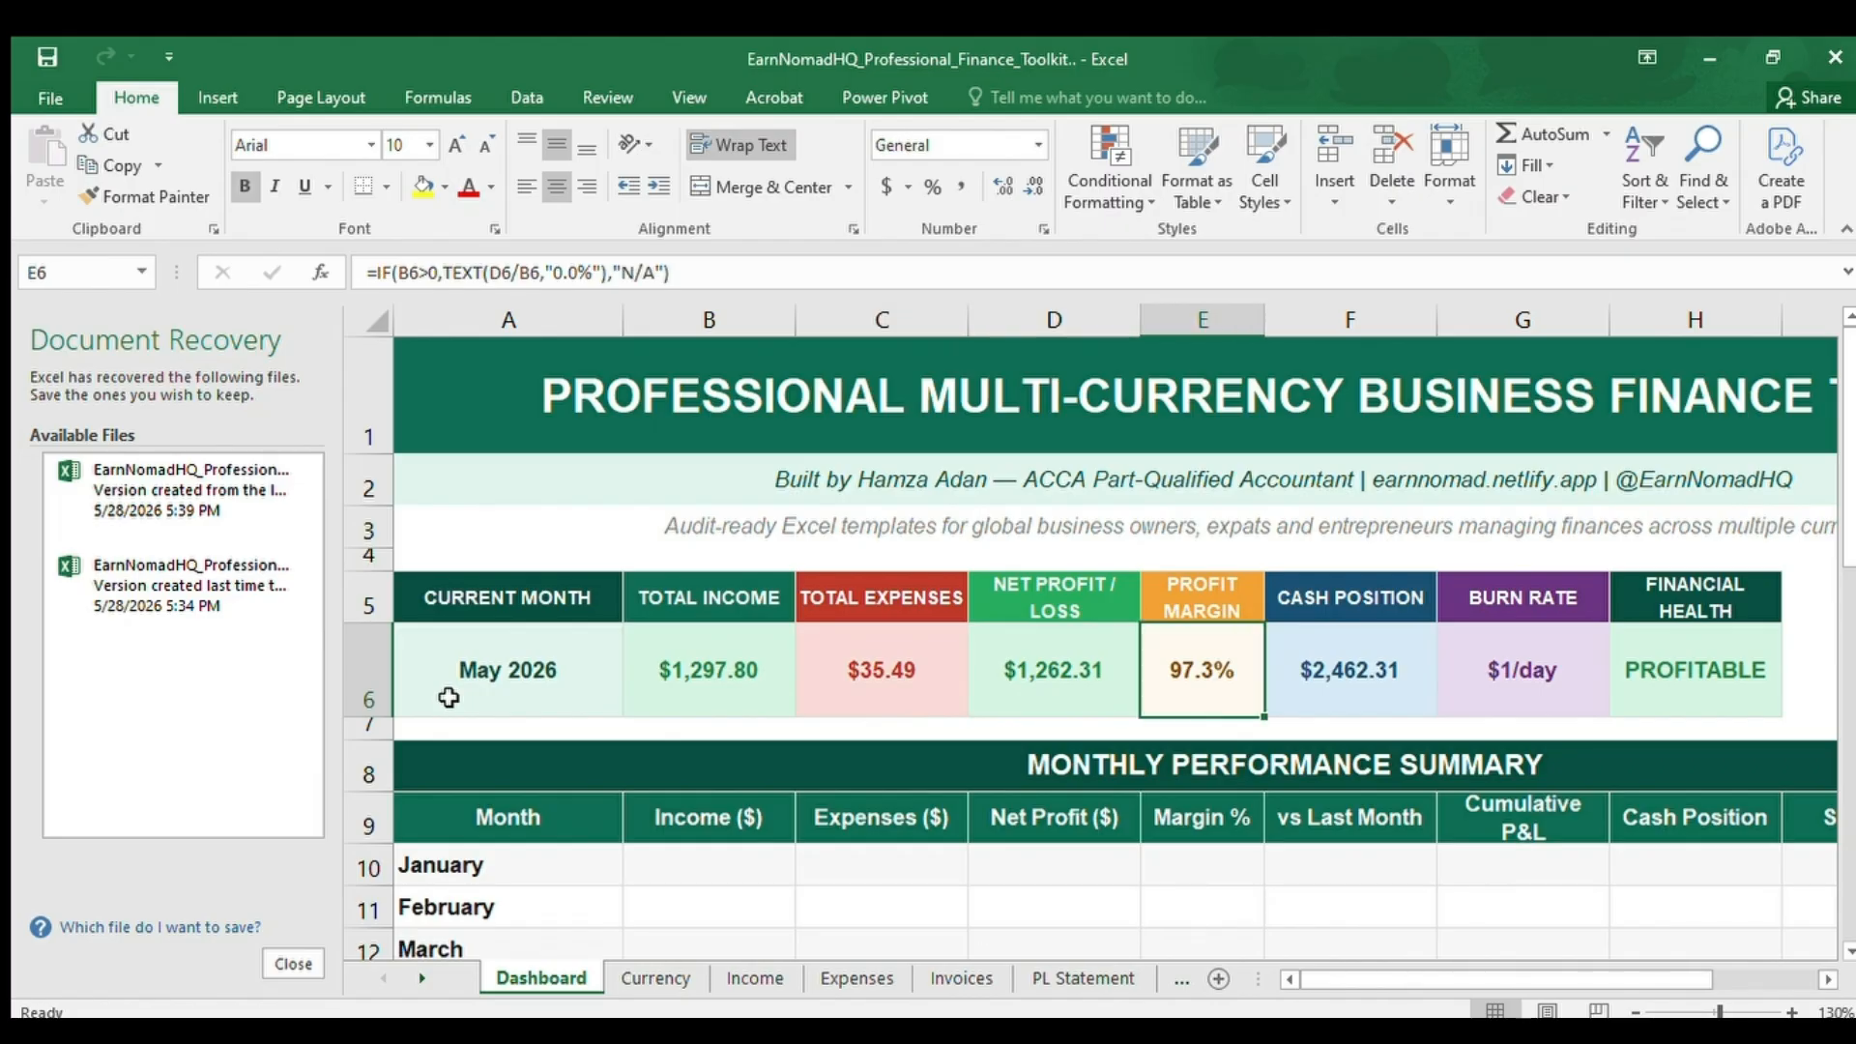
key("Right")
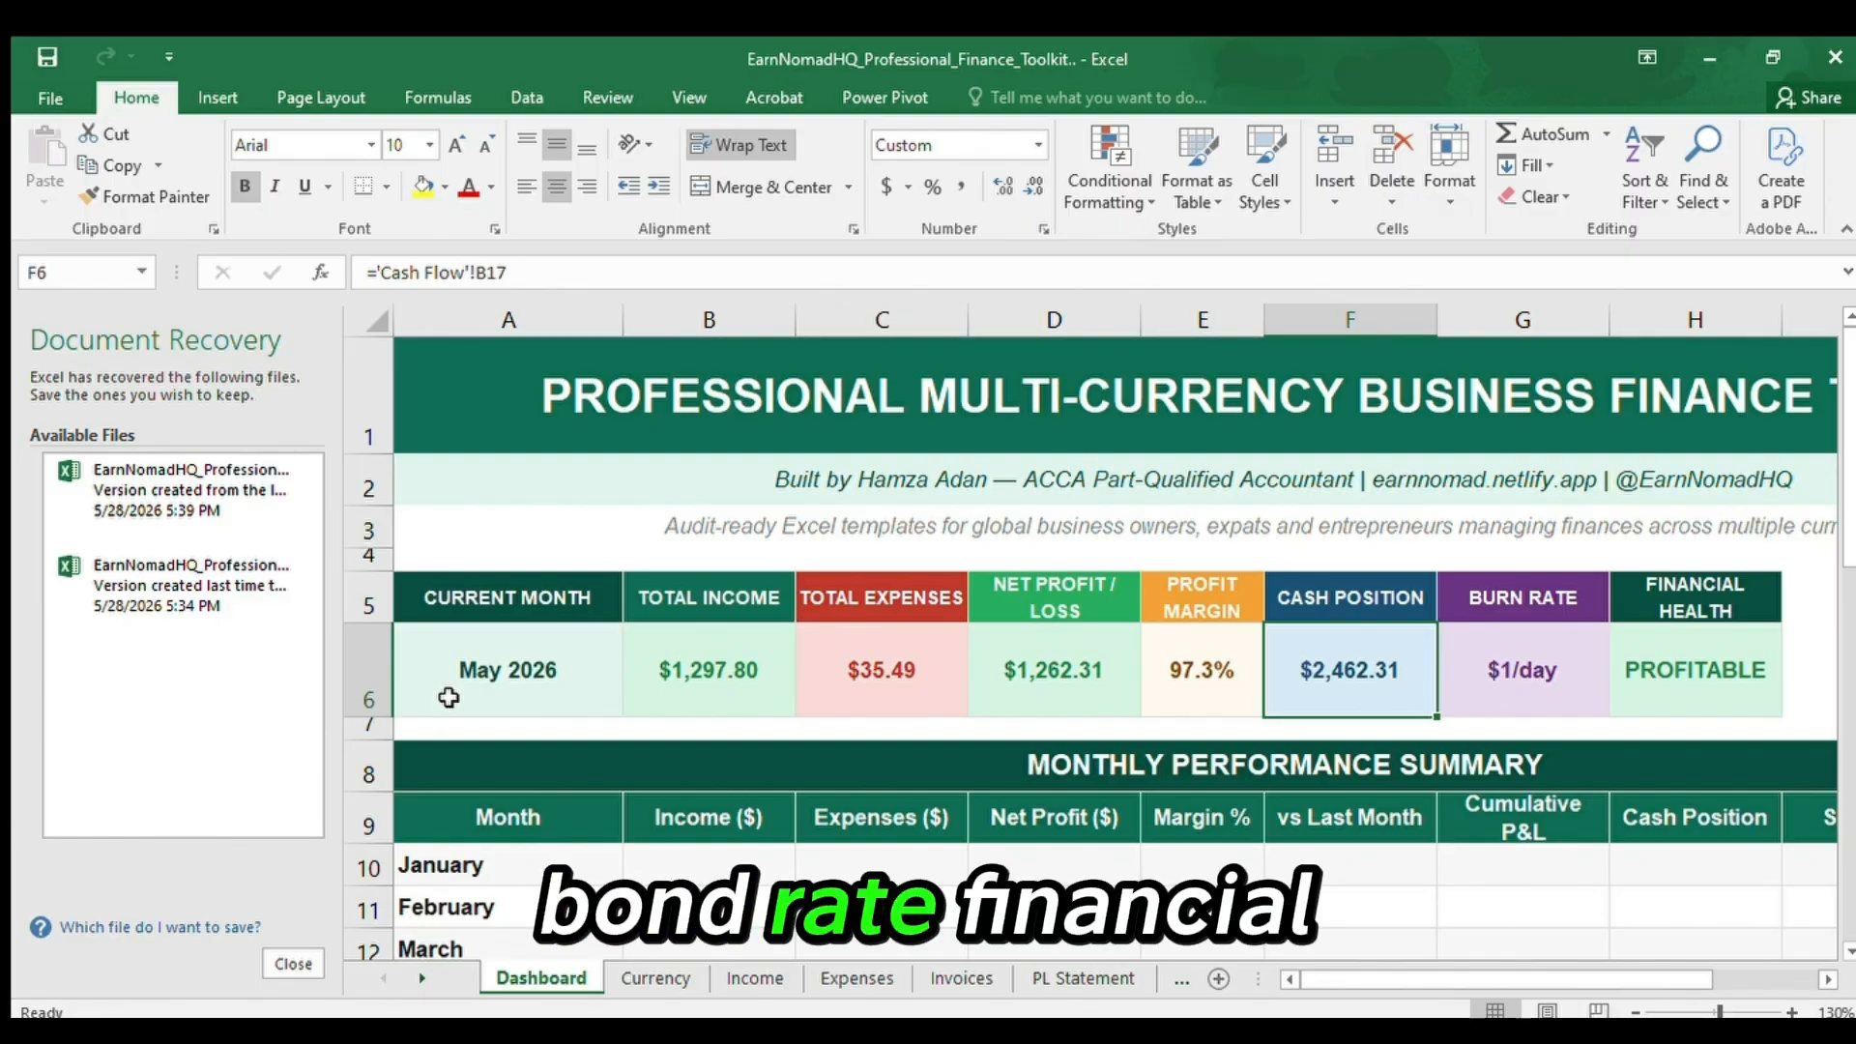
key("Right")
key("Right")
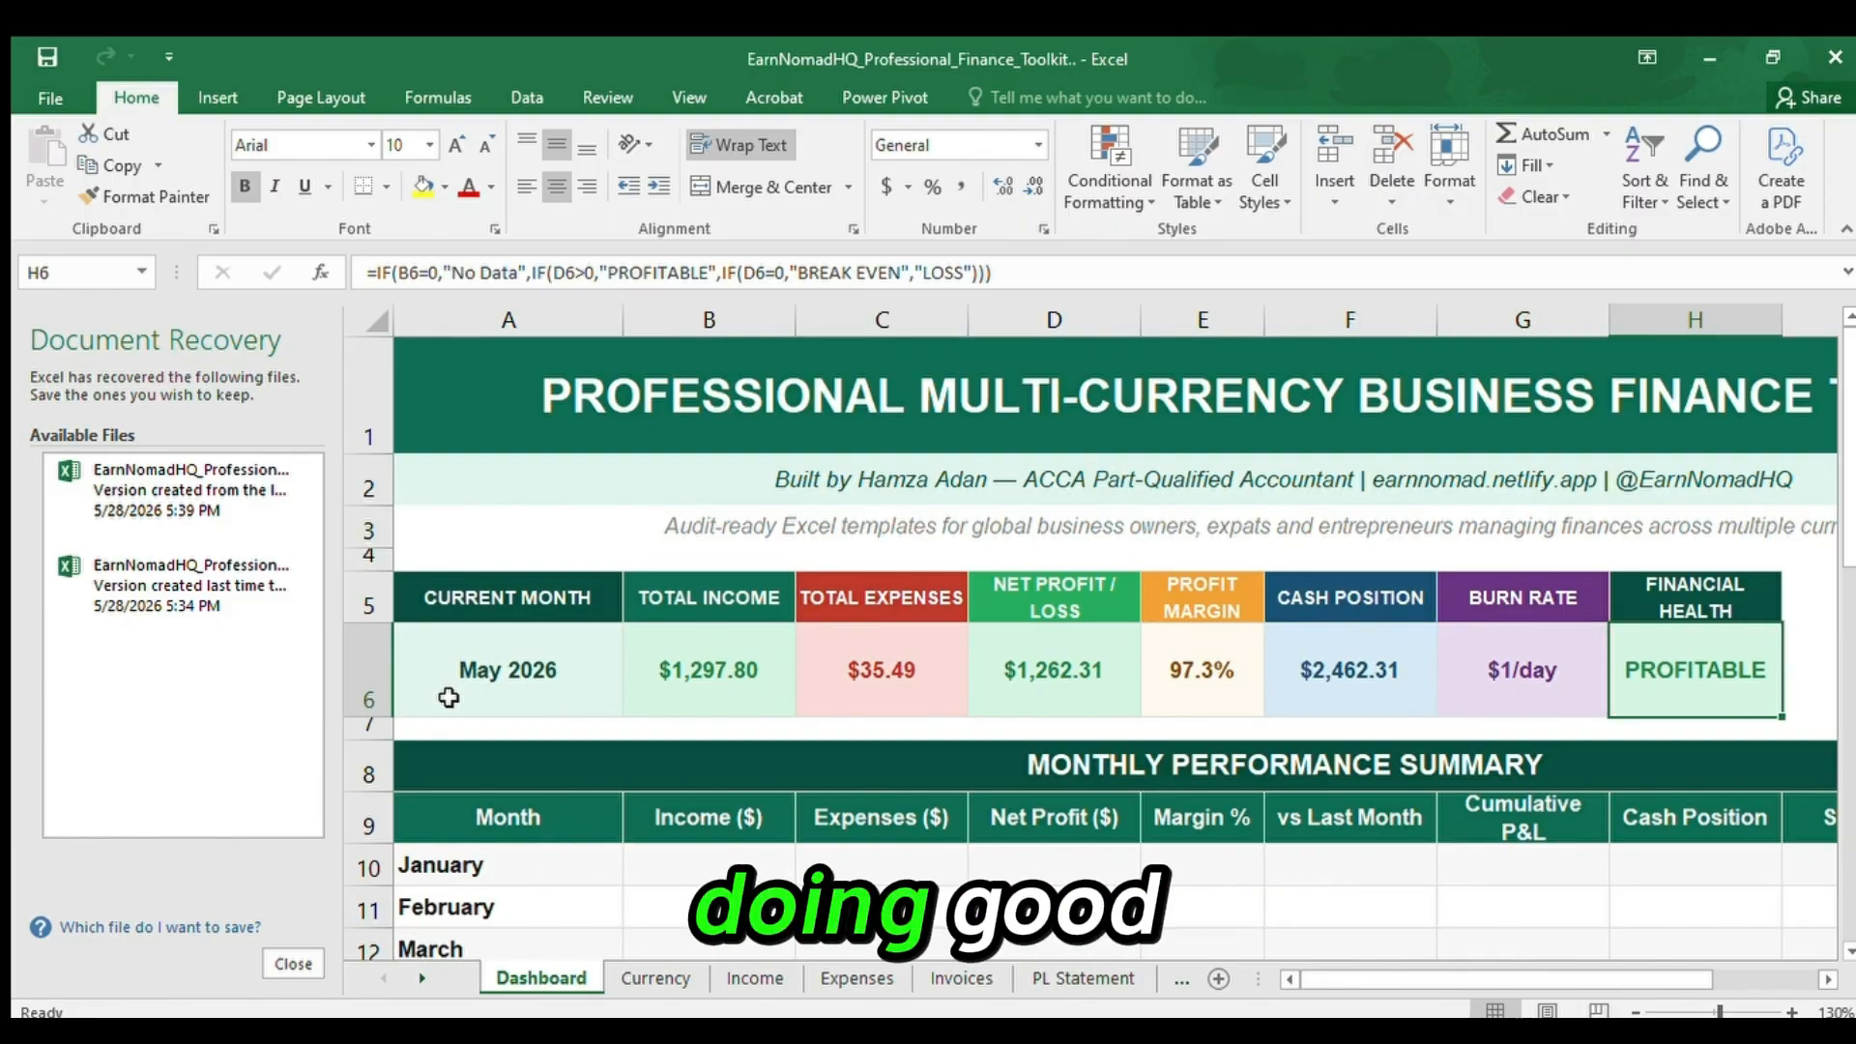
key("Left")
key("Home")
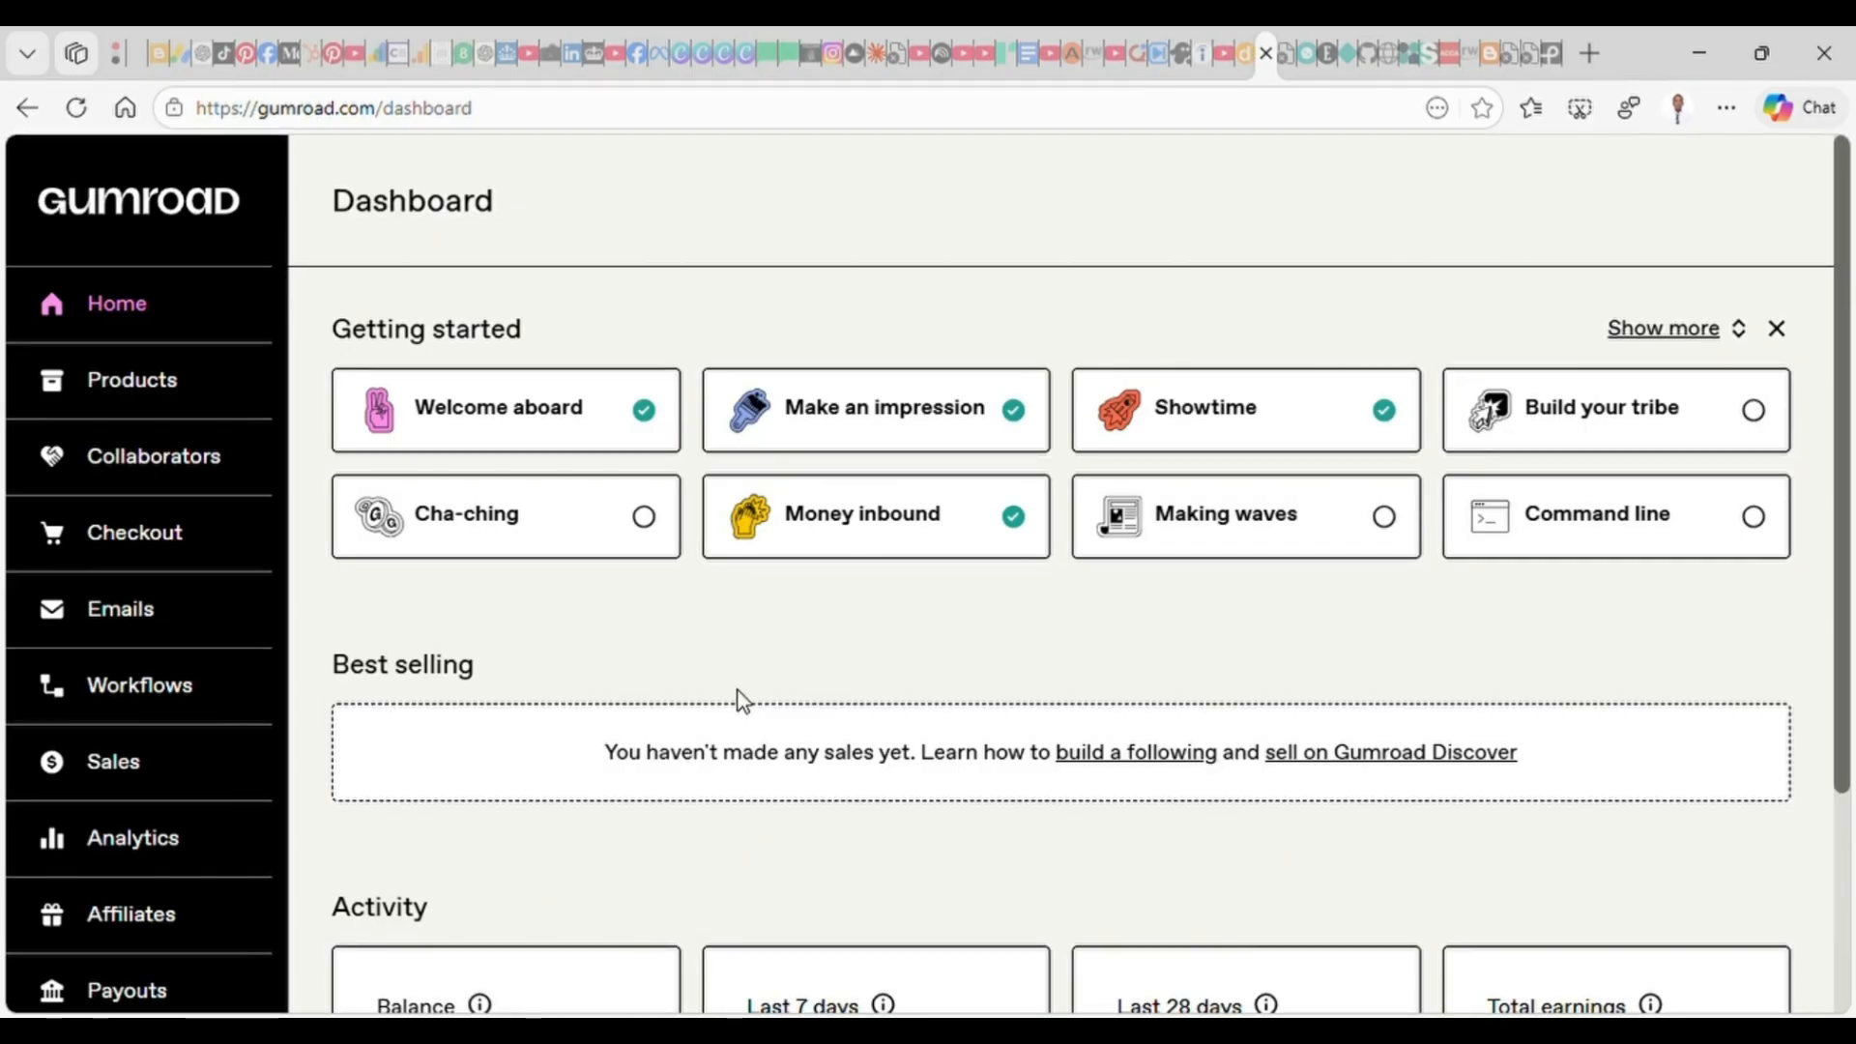
In Gumroad, open the Products page and highlight the price of the Professional Multi-Currency Business Finance Toolkit.
left_click(143, 388)
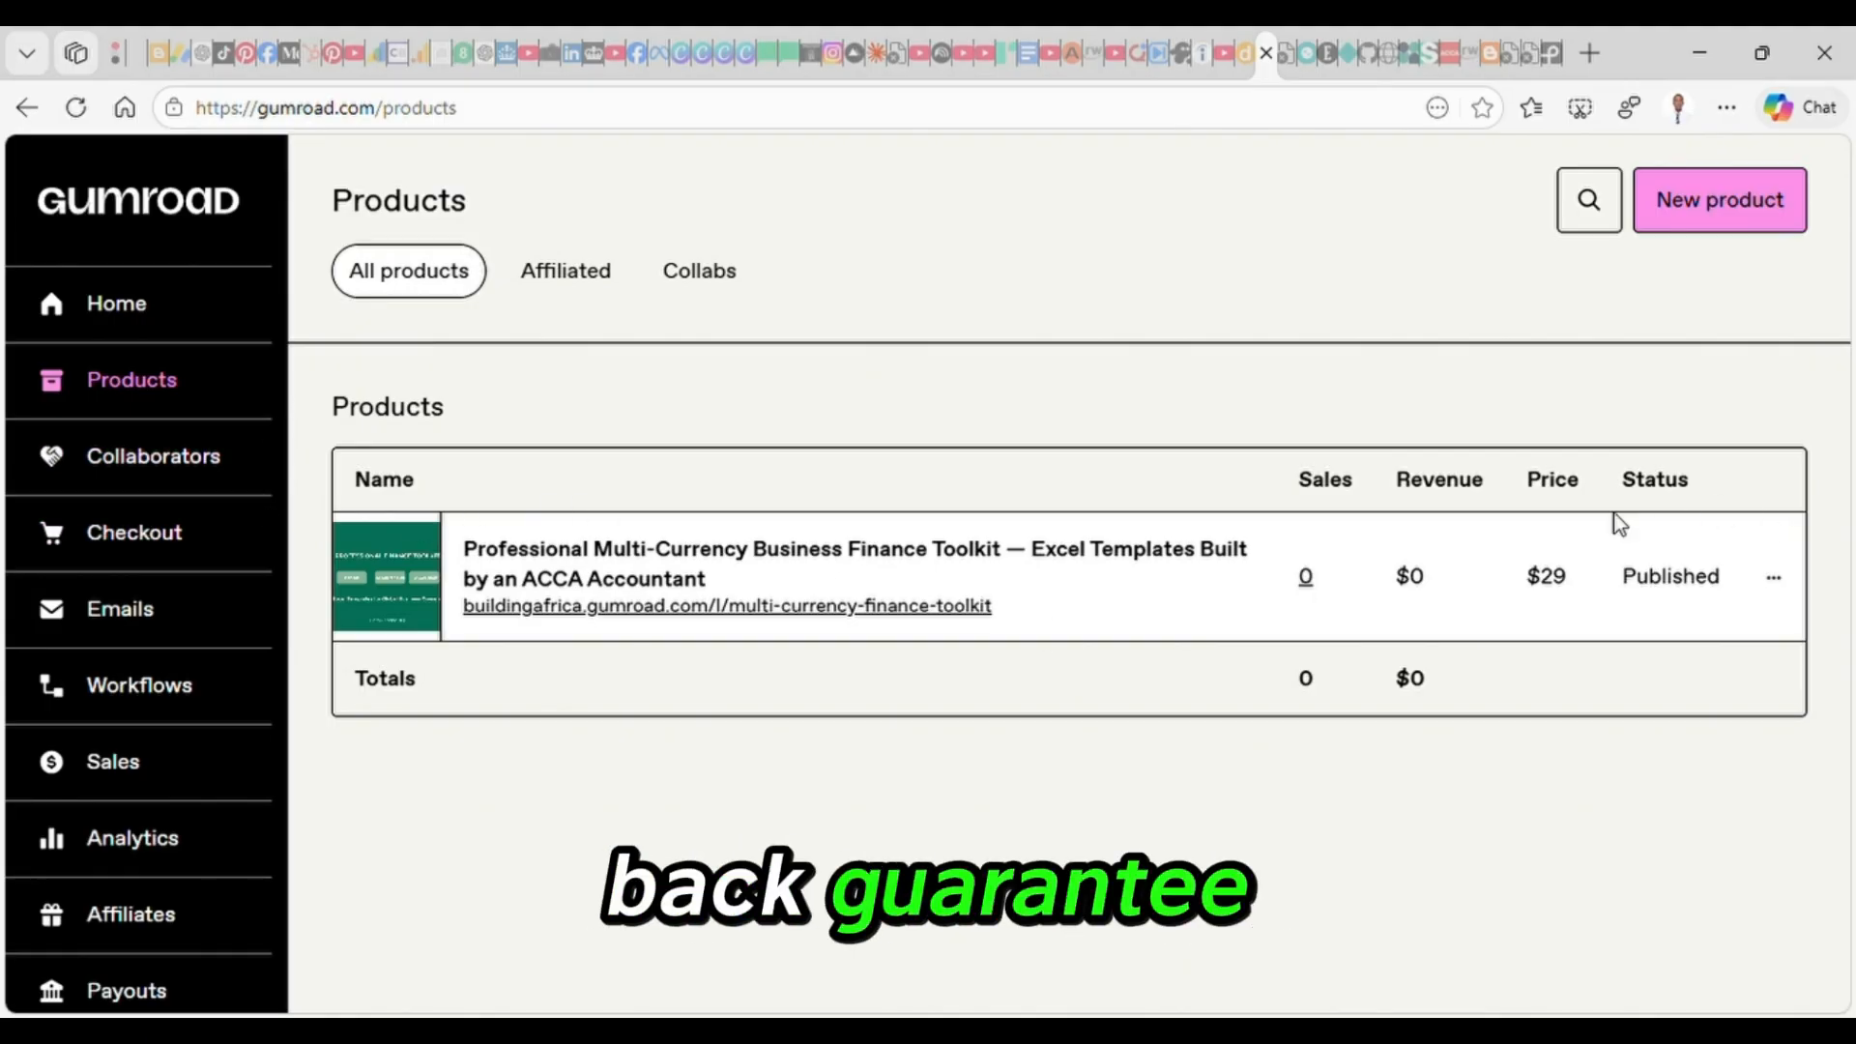
double_click(1549, 577)
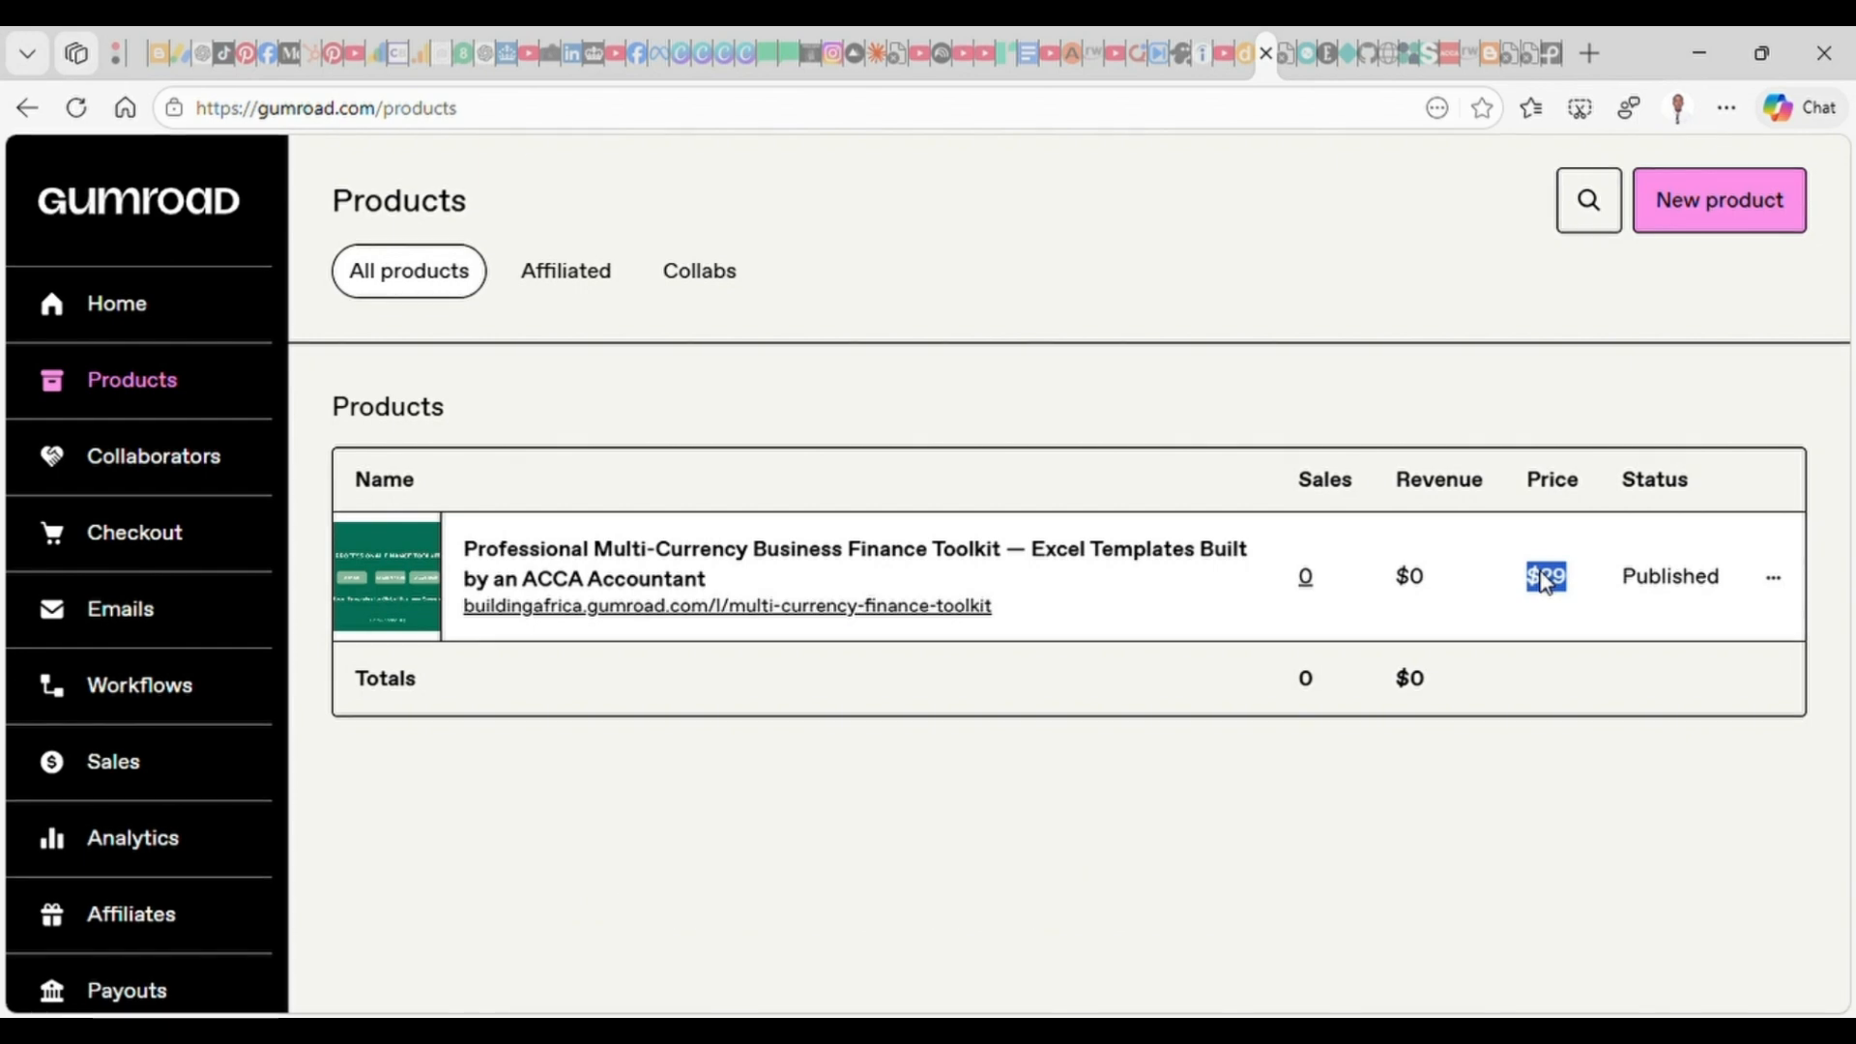